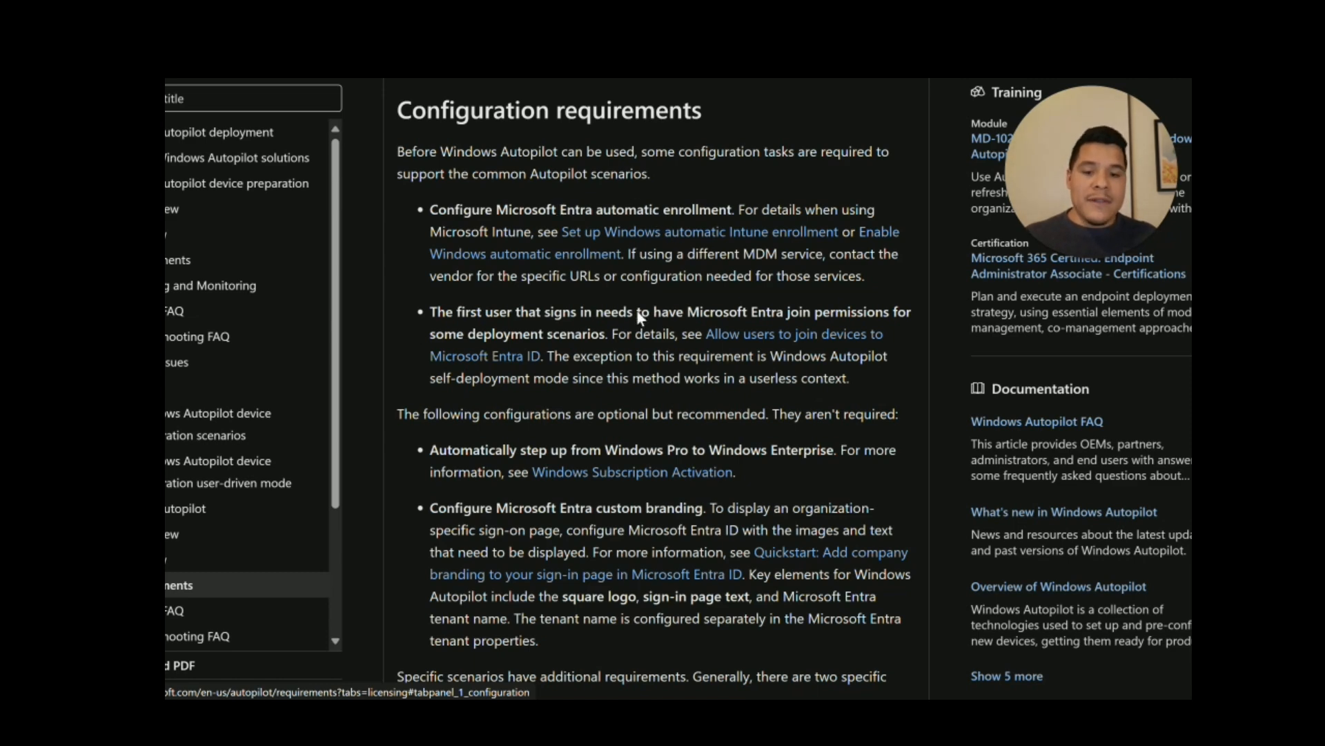
Step: Scroll through the Windows Autopilot configuration requirements article on Microsoft Learn
{"action": "scroll", "coordinate": [638, 314], "scroll_direction": "down", "scroll_amount": 2}
{"action": "scroll", "coordinate": [559, 348], "scroll_direction": "down", "scroll_amount": 1}
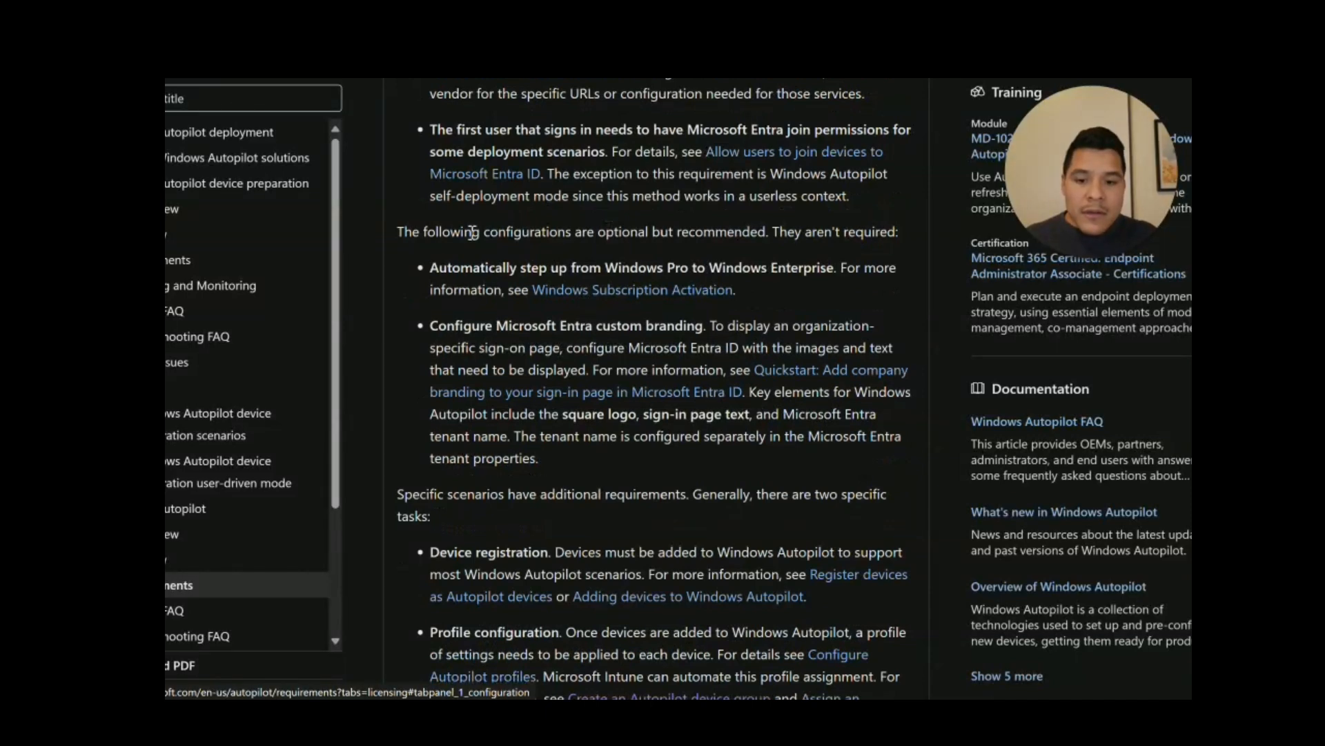
{"action": "scroll", "coordinate": [487, 380], "scroll_direction": "down", "scroll_amount": 2}
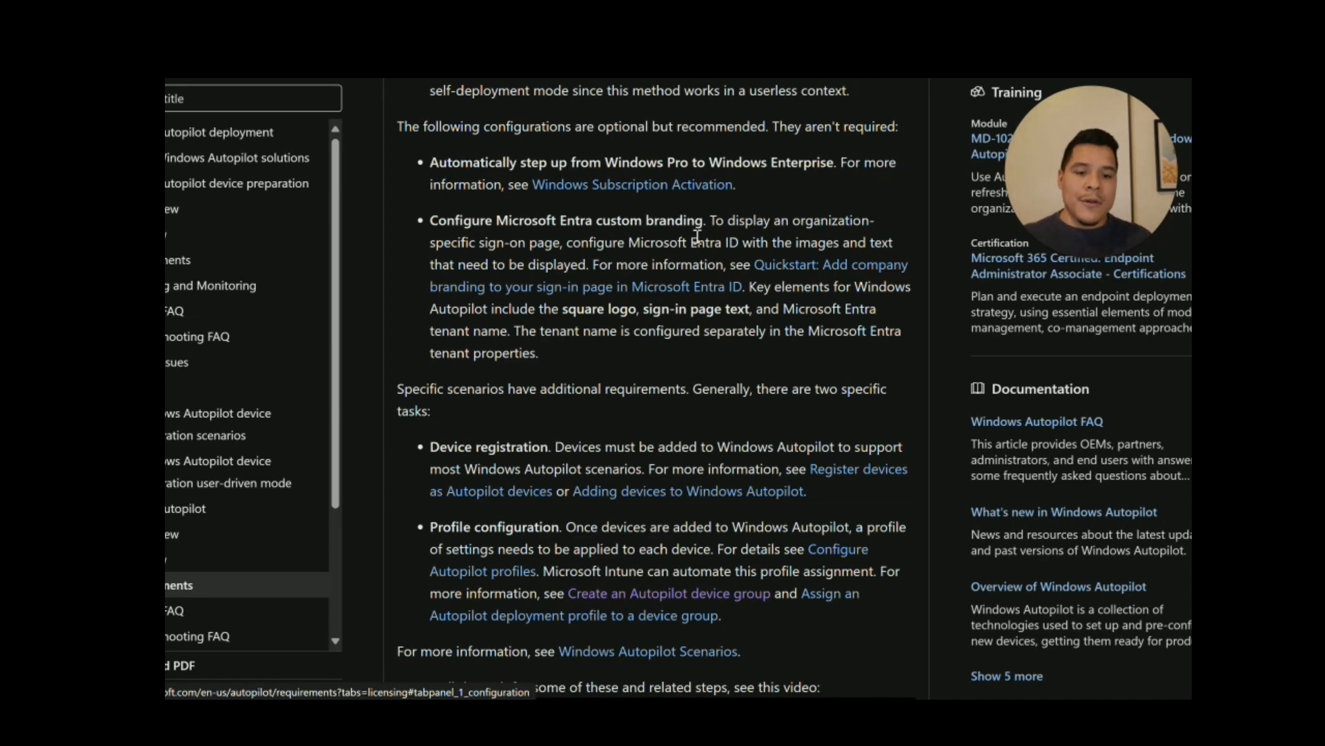
{"action": "scroll", "coordinate": [699, 319], "scroll_direction": "down", "scroll_amount": 1}
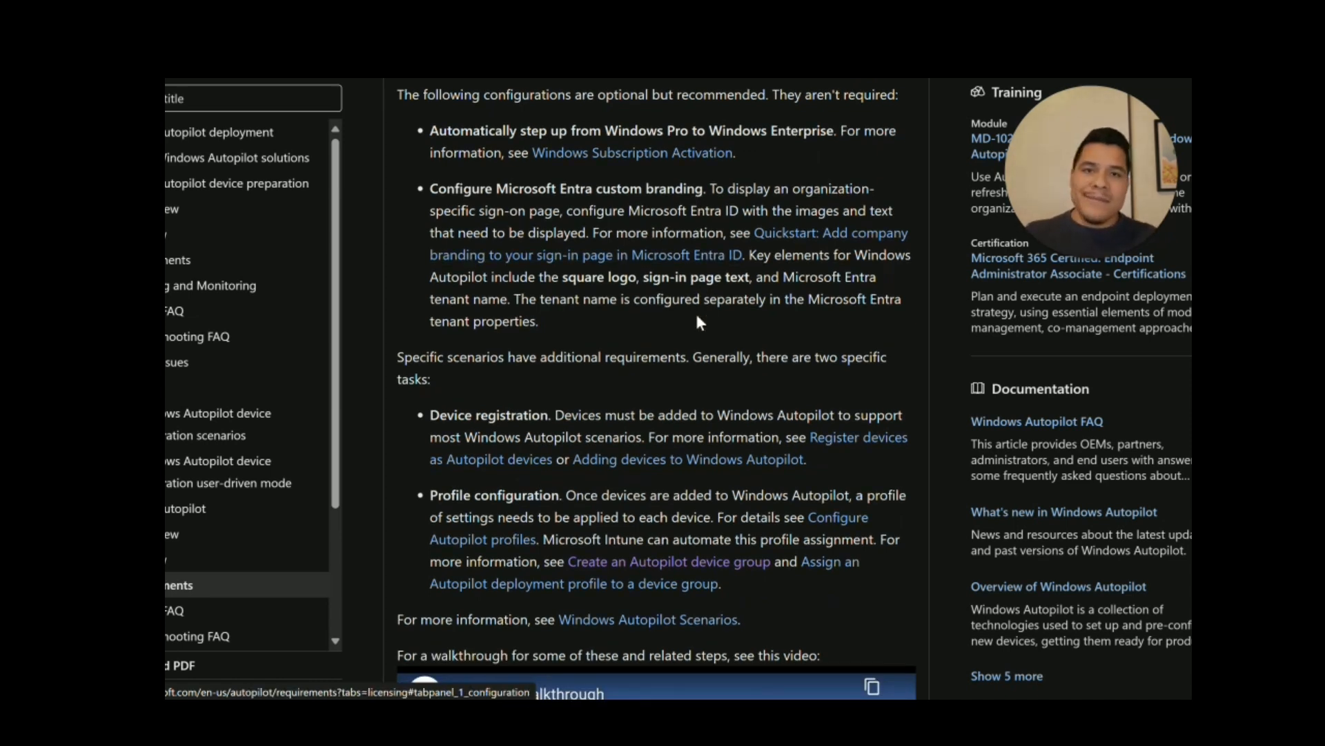
{"action": "scroll", "coordinate": [694, 311], "scroll_direction": "down", "scroll_amount": 3}
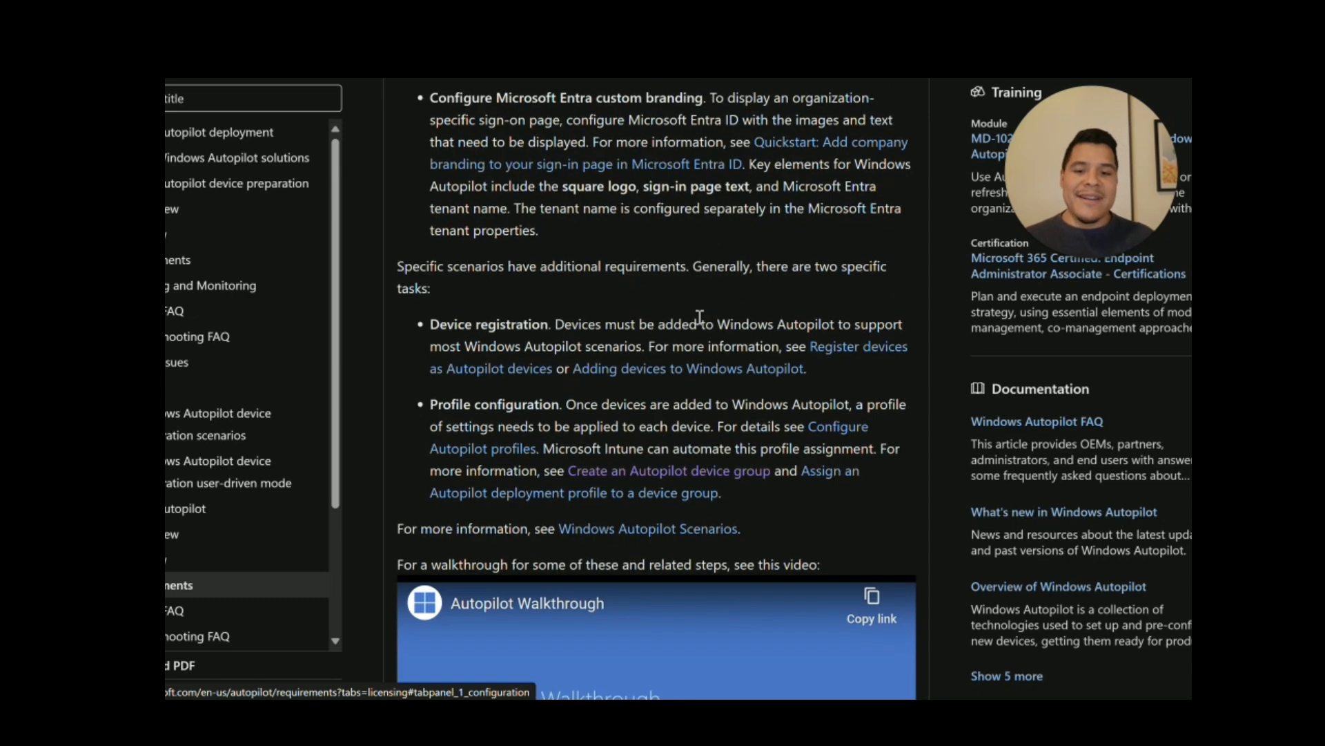
{"action": "scroll", "coordinate": [612, 275], "scroll_direction": "down", "scroll_amount": 1}
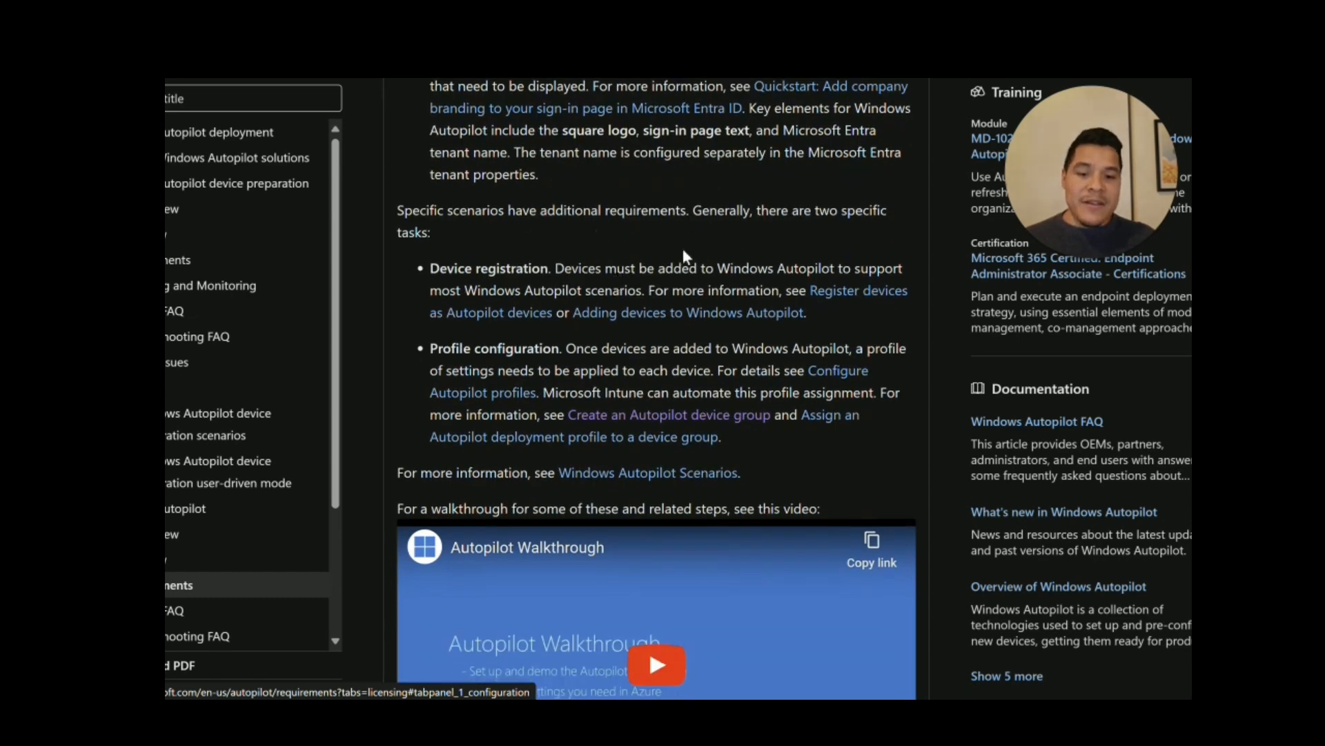
{"action": "scroll", "coordinate": [682, 251], "scroll_direction": "down", "scroll_amount": 3}
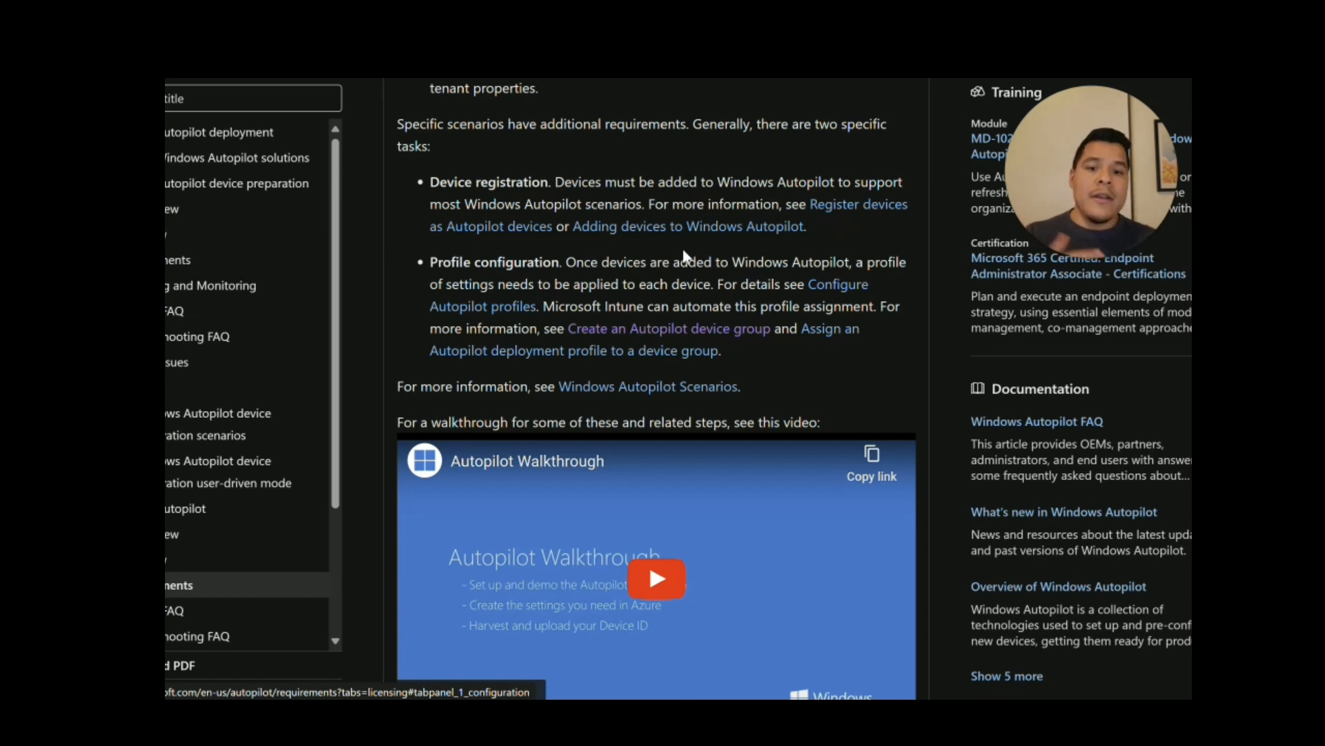
{"action": "scroll", "coordinate": [685, 257], "scroll_direction": "down", "scroll_amount": 1}
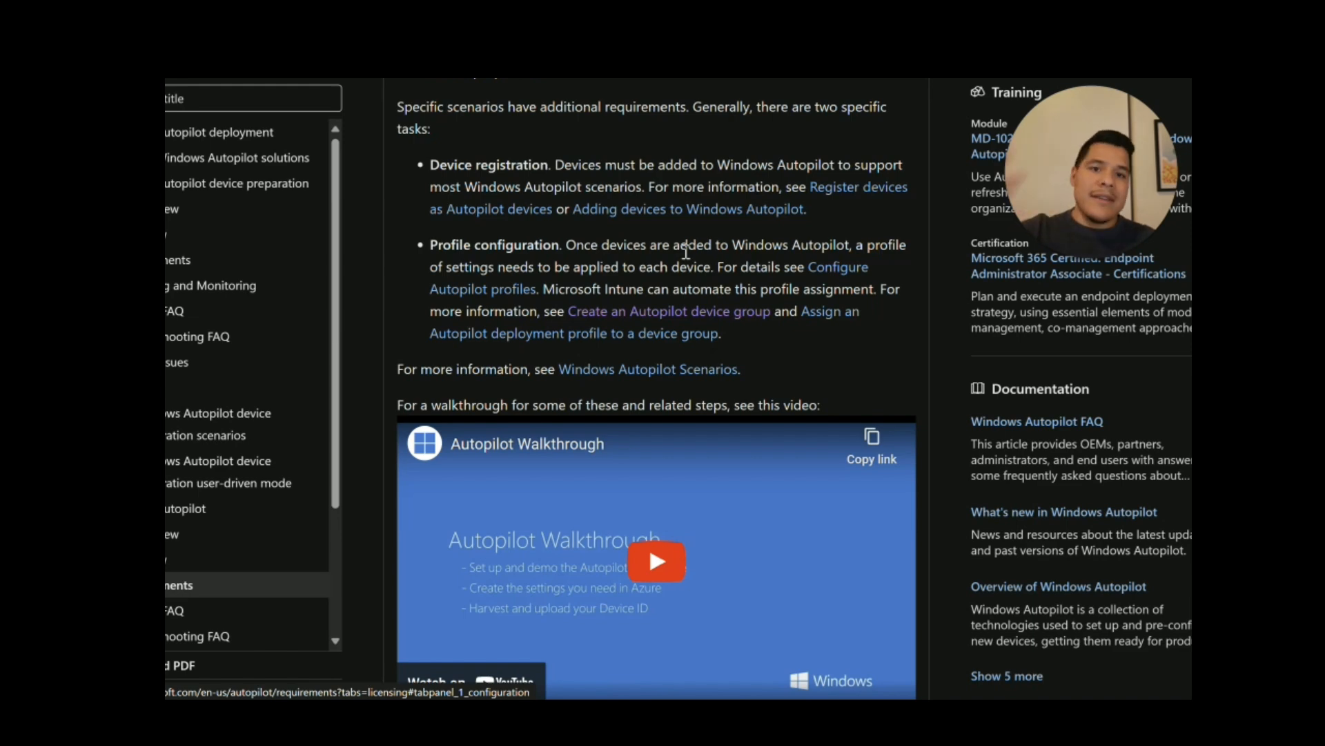
{"action": "scroll", "coordinate": [686, 252], "scroll_direction": "down", "scroll_amount": 2}
{"action": "scroll", "coordinate": [686, 251], "scroll_direction": "down", "scroll_amount": 2}
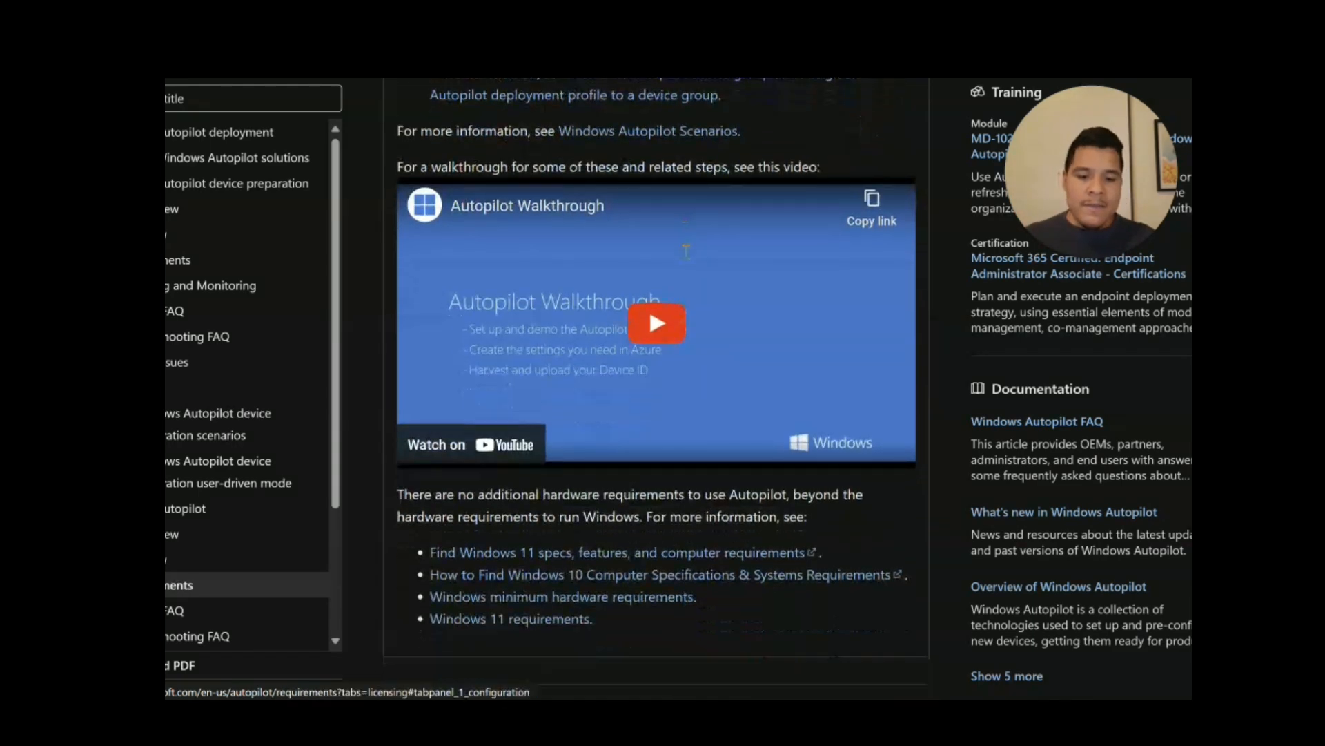
{"action": "scroll", "coordinate": [684, 256], "scroll_direction": "up", "scroll_amount": 13}
{"action": "scroll", "coordinate": [683, 254], "scroll_direction": "up", "scroll_amount": 4}
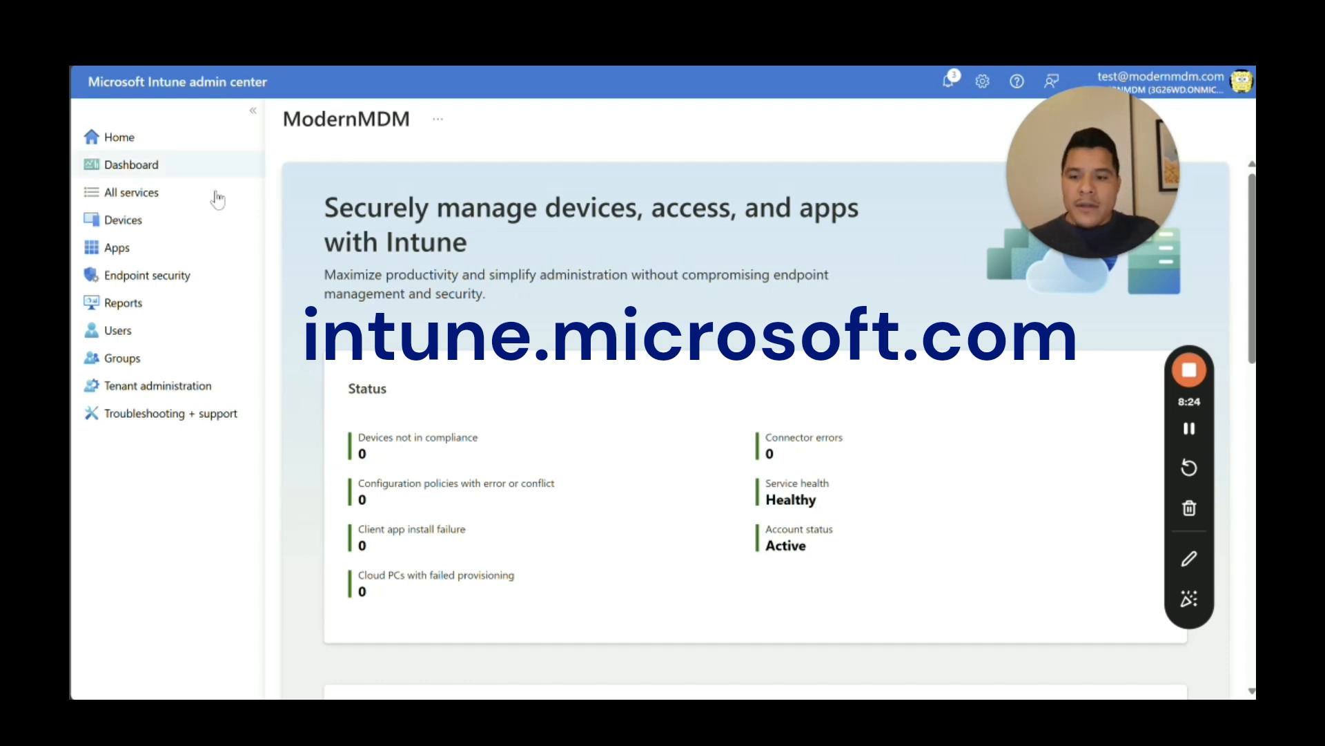
Step: Go to Devices > Enrollment and review the Windows enrollment options and Autopilot section
{"action": "left_click", "coordinate": [191, 218]}
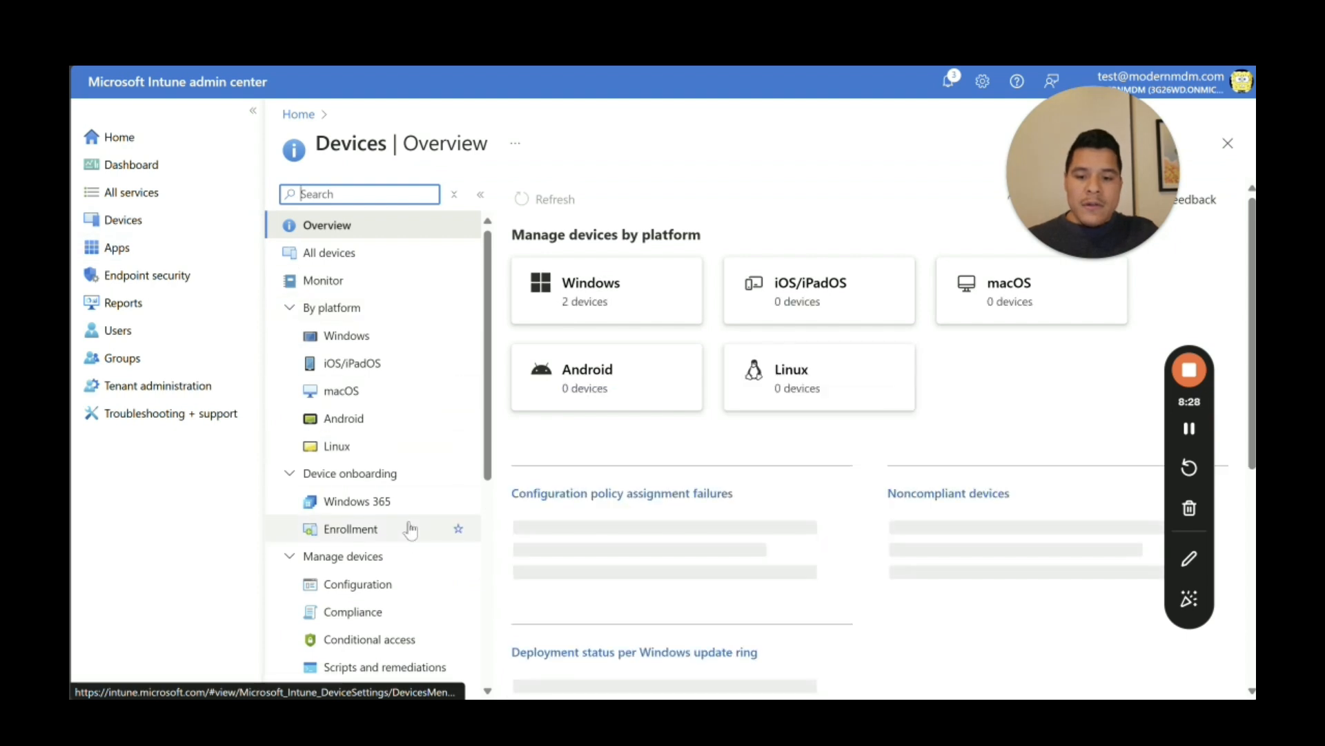
{"action": "left_click", "coordinate": [404, 529]}
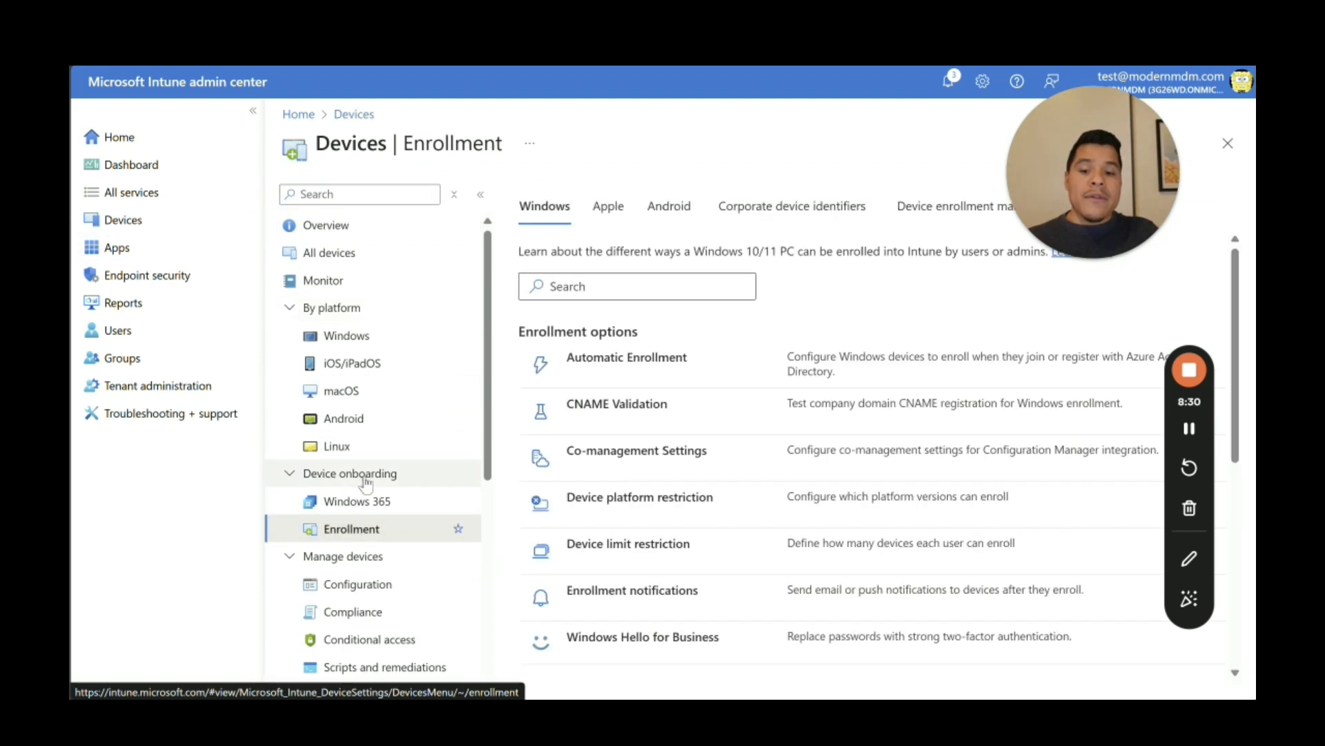
{"action": "left_click_drag", "start_coordinate": [1106, 127], "coordinate": [1170, 83]}
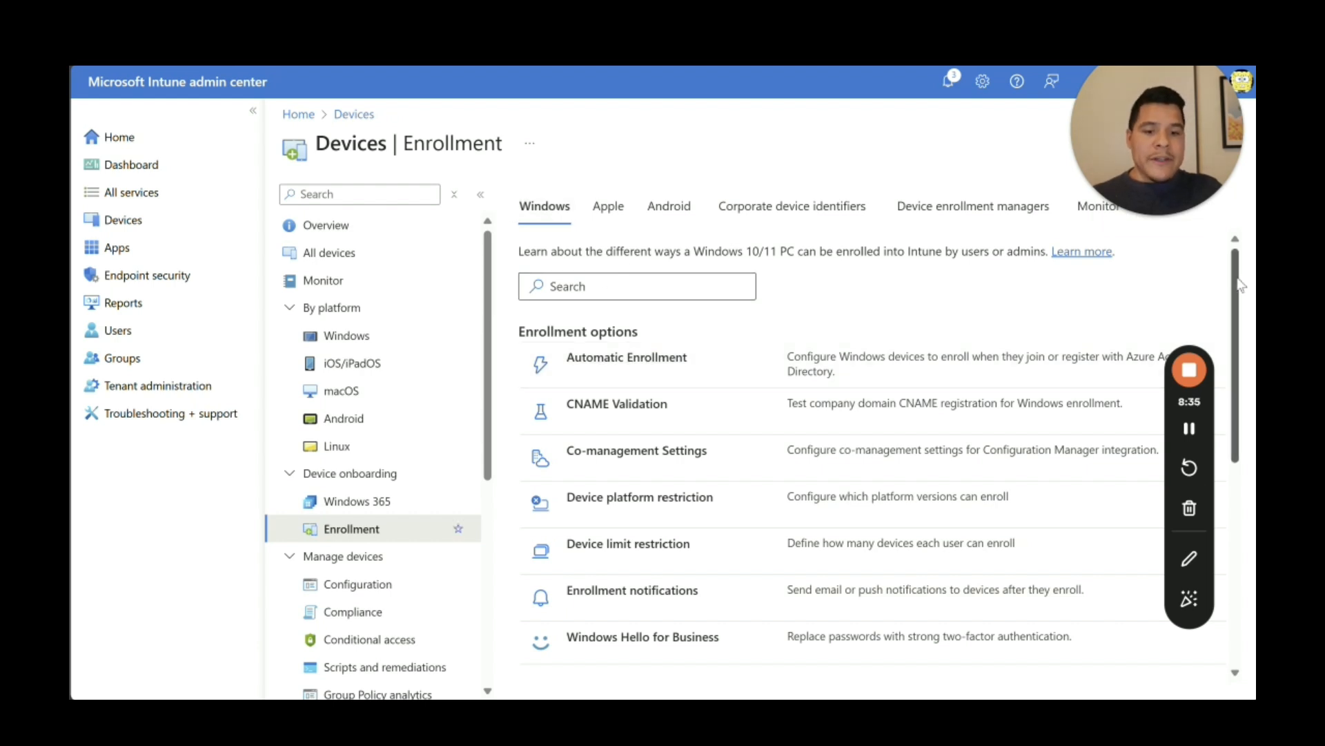
{"action": "scroll", "coordinate": [1235, 280], "scroll_direction": "down", "scroll_amount": 1}
{"action": "scroll", "coordinate": [1234, 279], "scroll_direction": "down", "scroll_amount": 7}
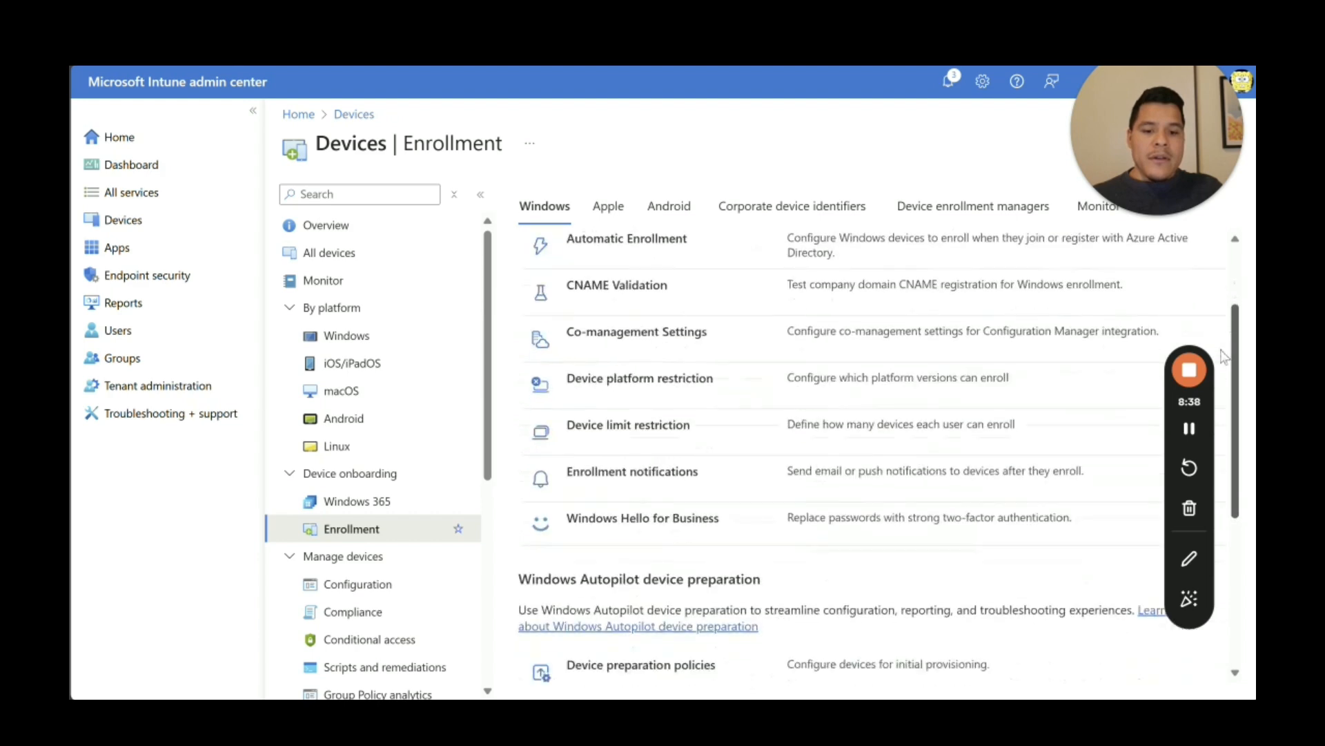
{"action": "scroll", "coordinate": [1221, 339], "scroll_direction": "up", "scroll_amount": 6}
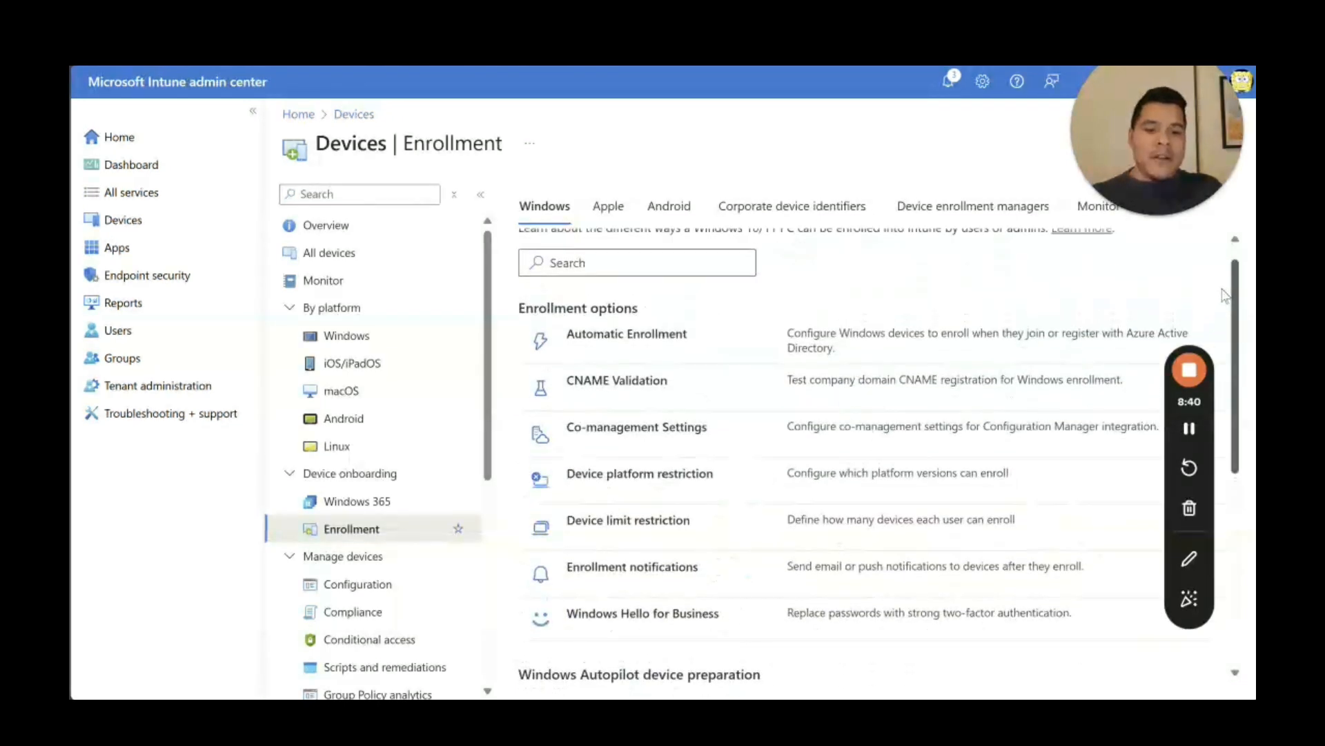
{"action": "scroll", "coordinate": [1211, 415], "scroll_direction": "down", "scroll_amount": 7}
{"action": "scroll", "coordinate": [1208, 421], "scroll_direction": "down", "scroll_amount": 6}
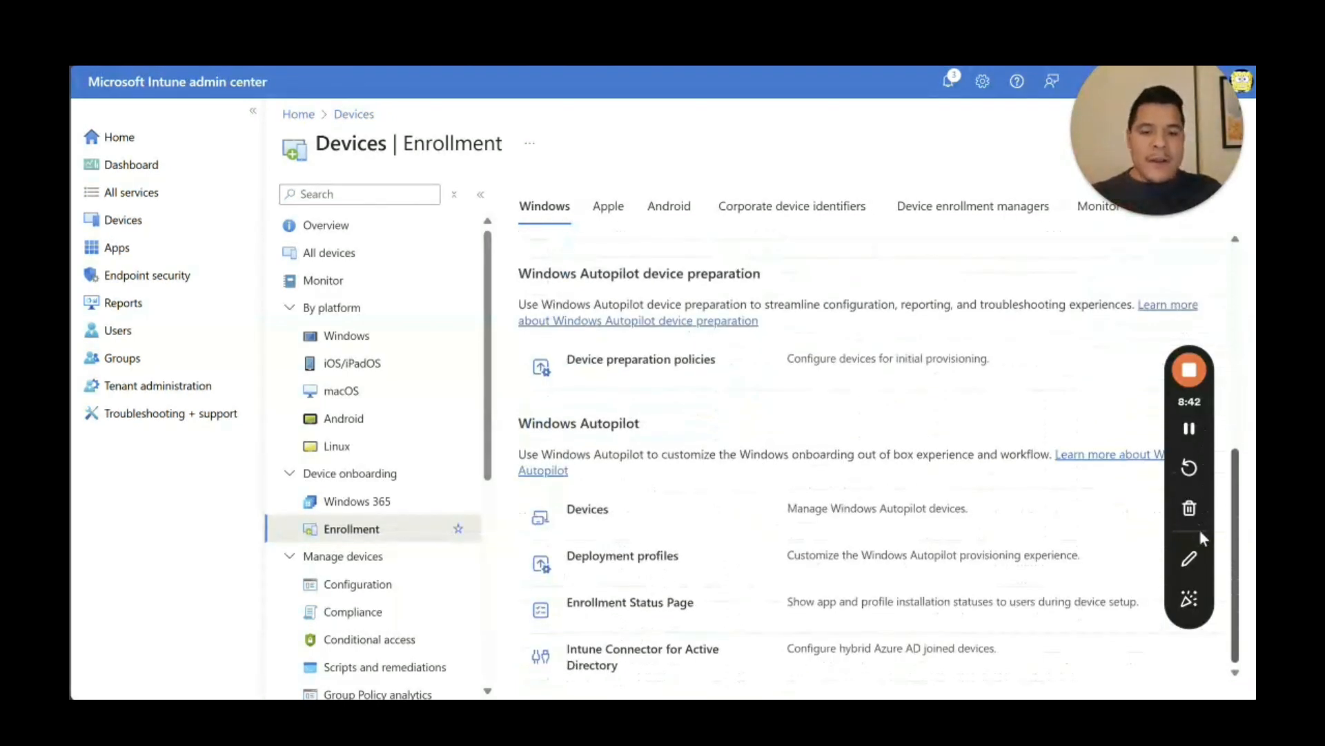
{"action": "scroll", "coordinate": [1204, 504], "scroll_direction": "up", "scroll_amount": 15}
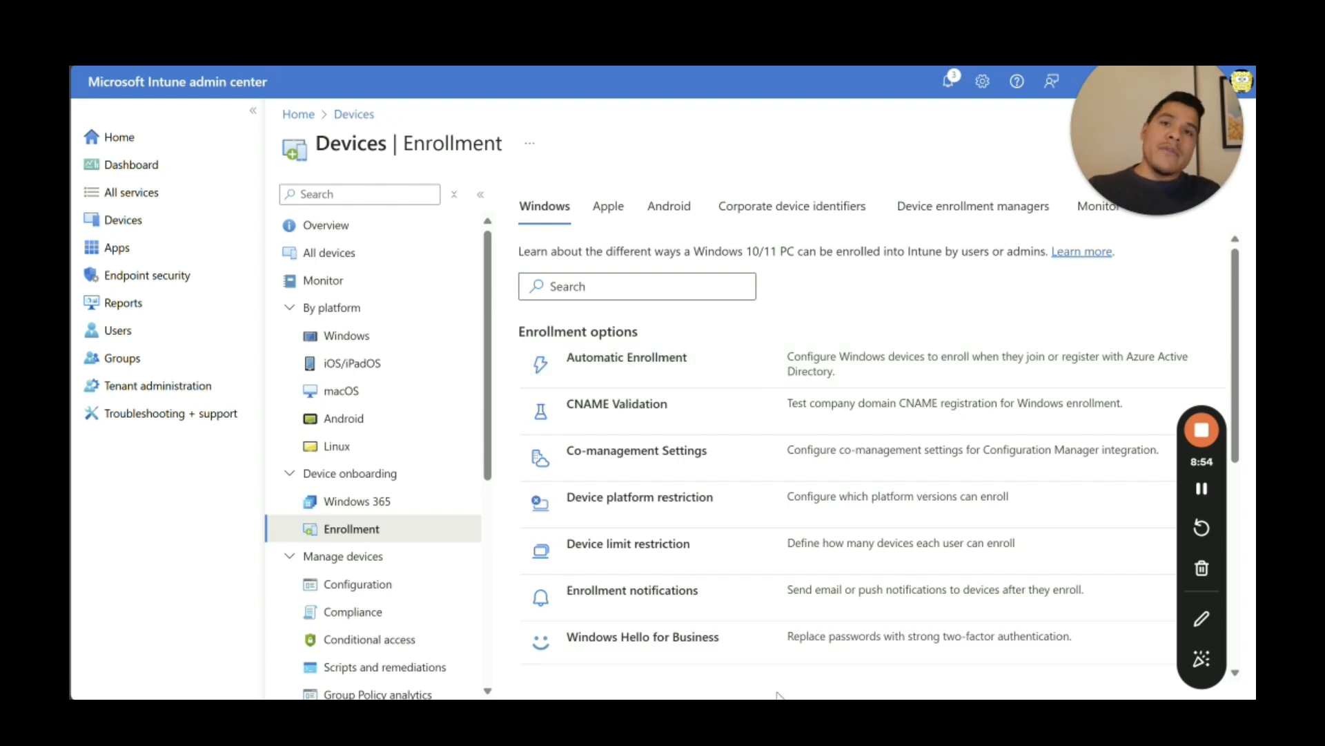
Step: Review Automatic Enrollment, leaving MDM user scope at All, then return to the Home page
{"action": "left_click", "coordinate": [620, 364]}
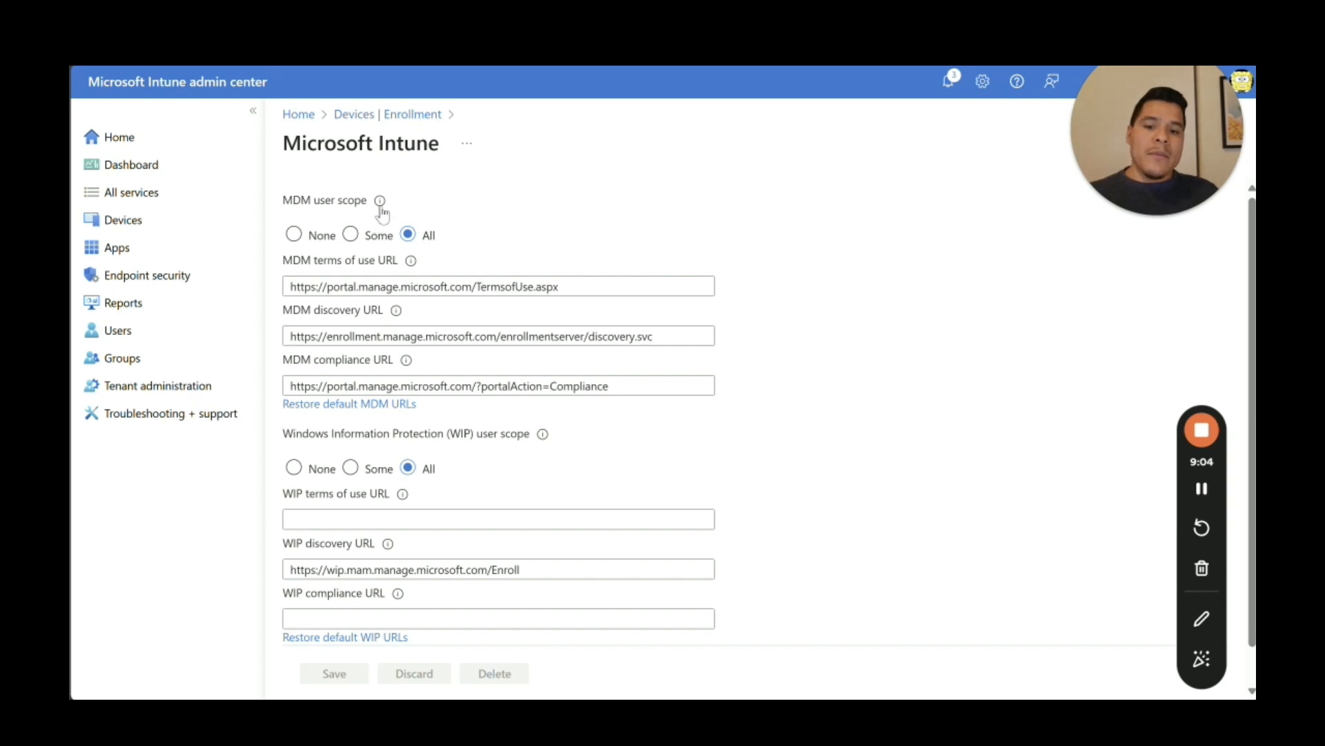
{"action": "mouse_move", "coordinate": [382, 210]}
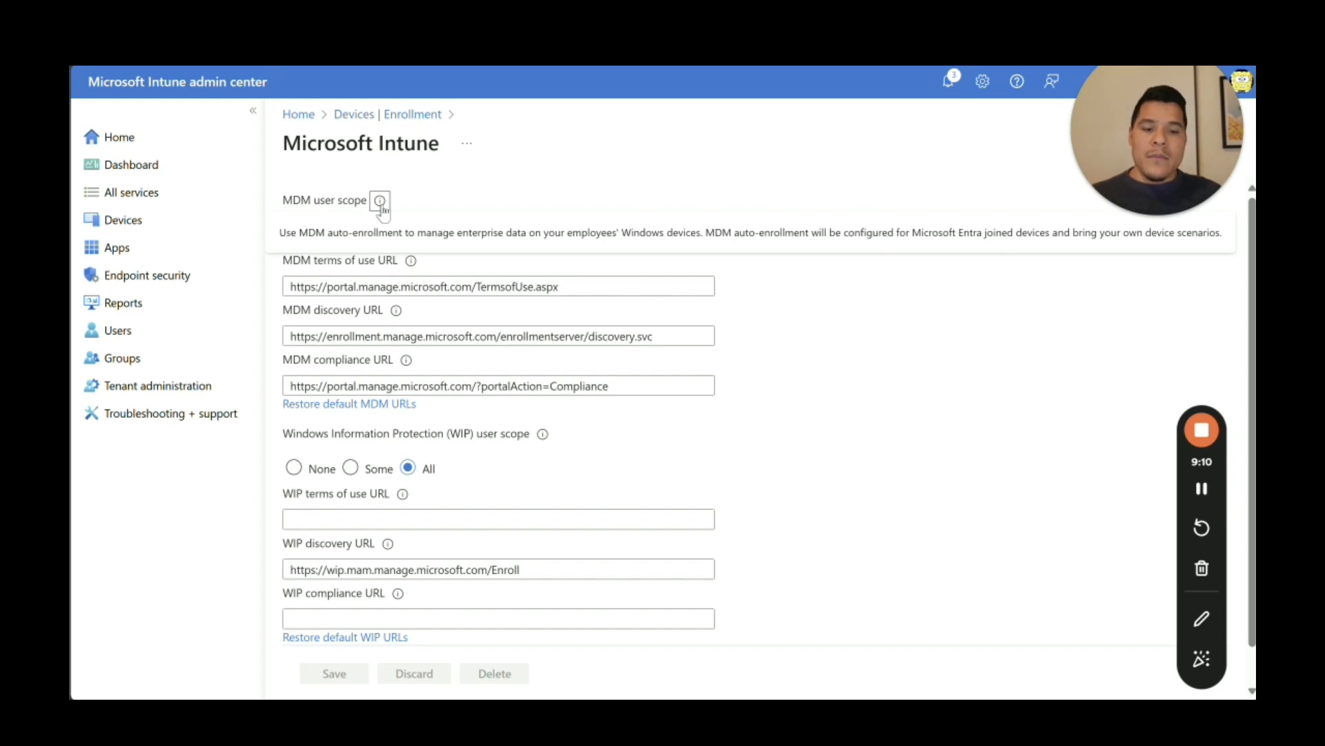
{"action": "left_click", "coordinate": [467, 143]}
{"action": "left_click", "coordinate": [730, 118]}
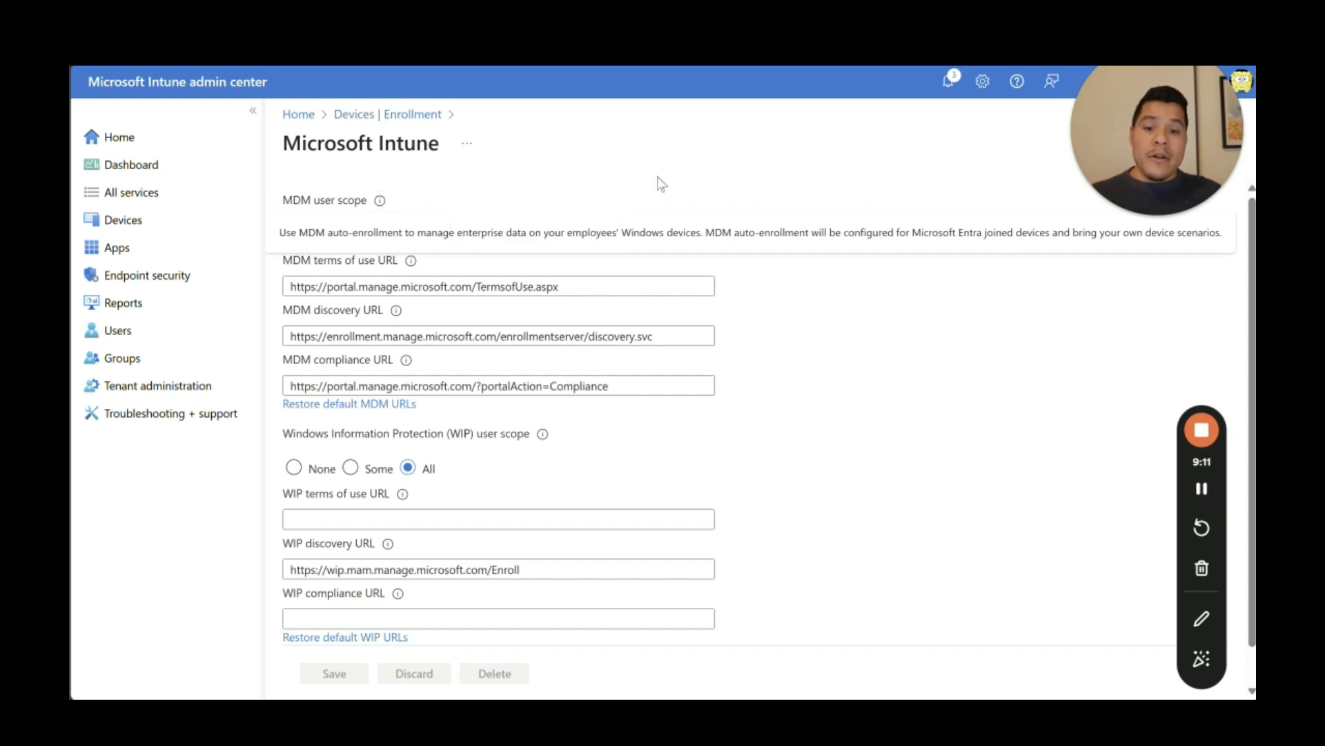
{"action": "left_click", "coordinate": [383, 202]}
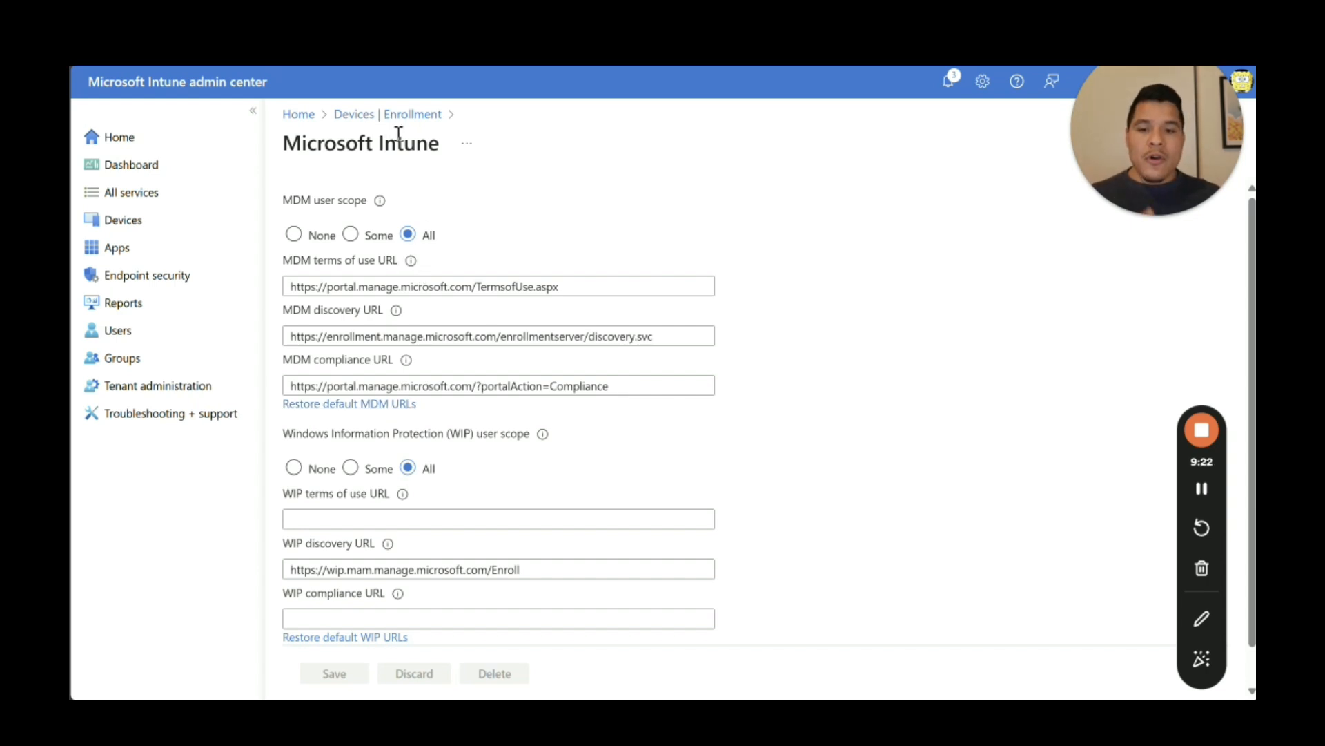
{"action": "left_click", "coordinate": [298, 114]}
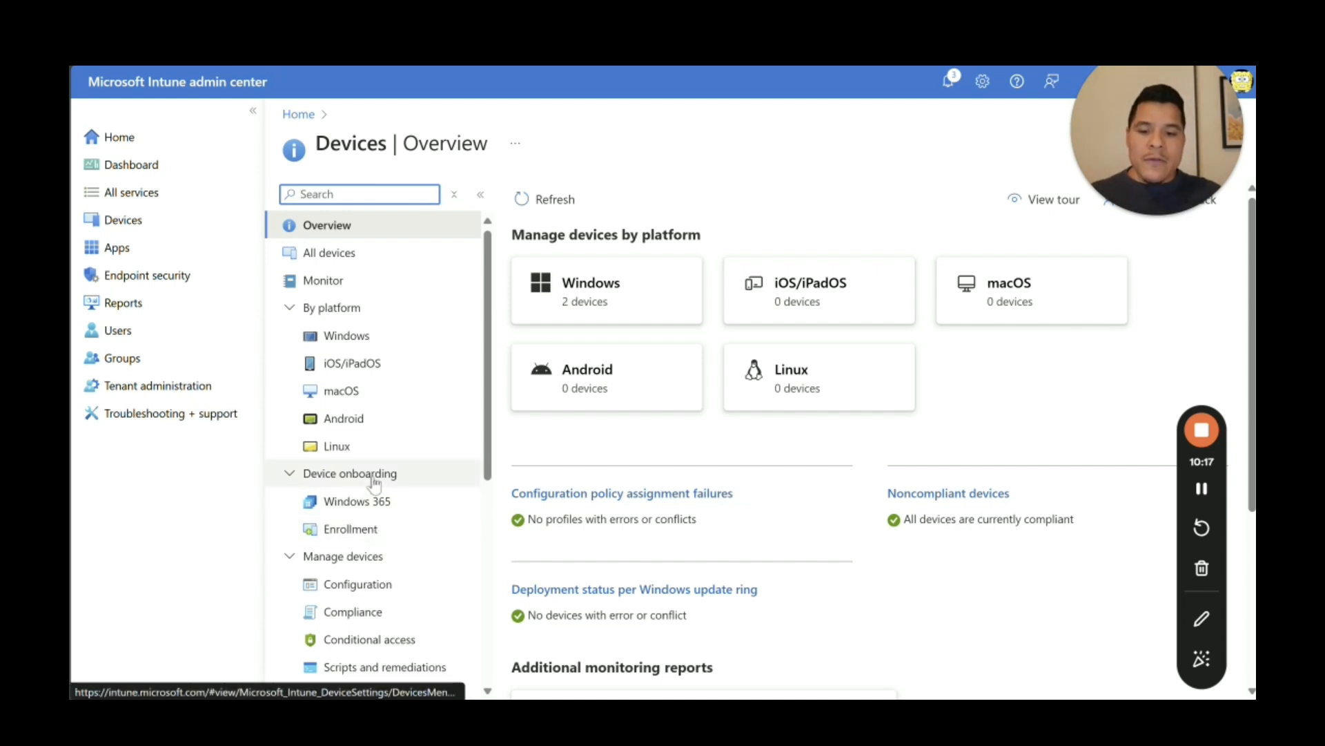
Step: Start a new Security group named 'Windows Autopilot Devices'
{"action": "left_click", "coordinate": [141, 357]}
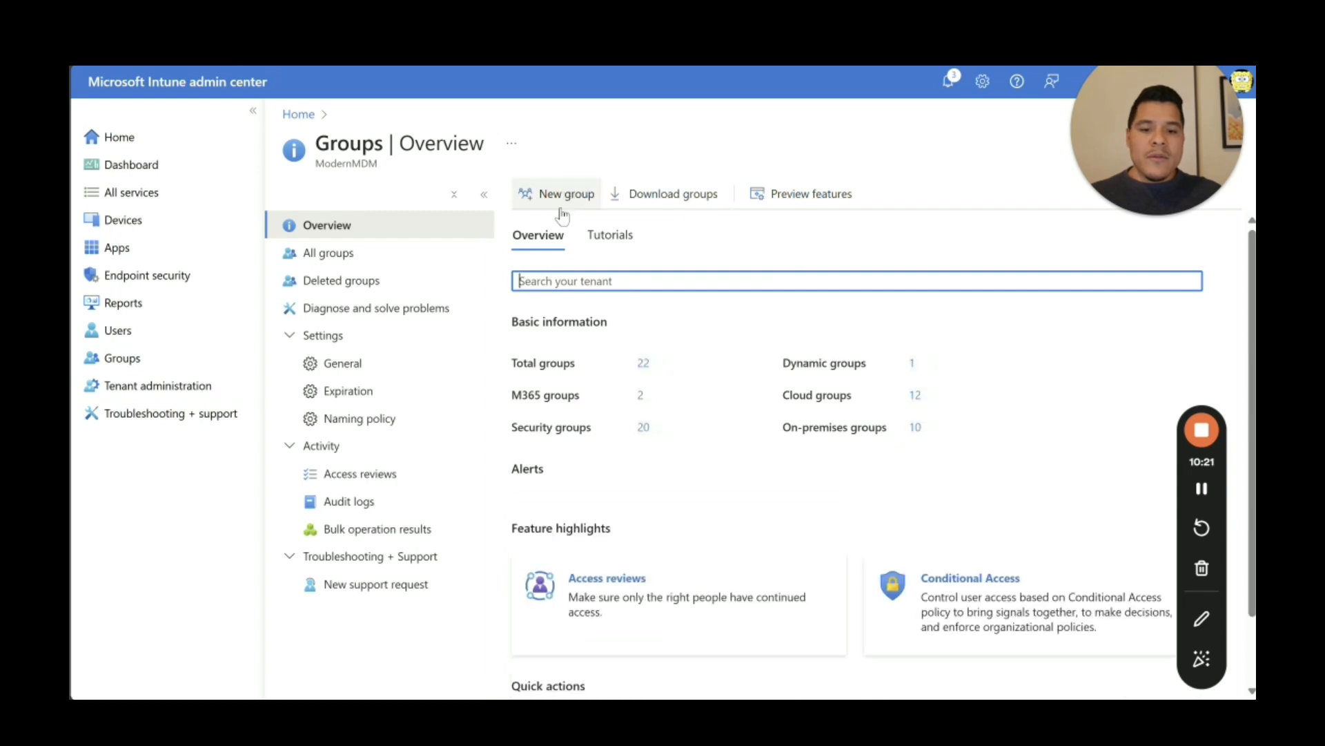
{"action": "left_click", "coordinate": [563, 200]}
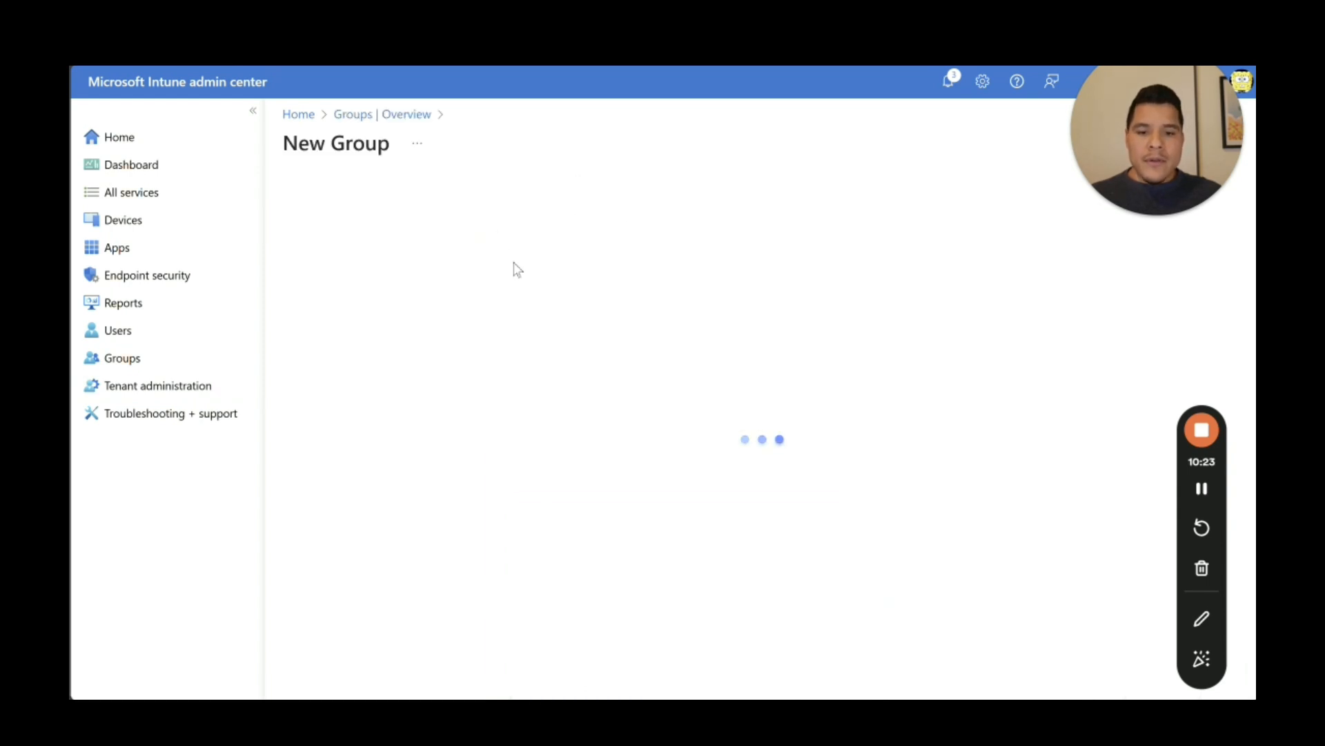
{"action": "left_click", "coordinate": [391, 255]}
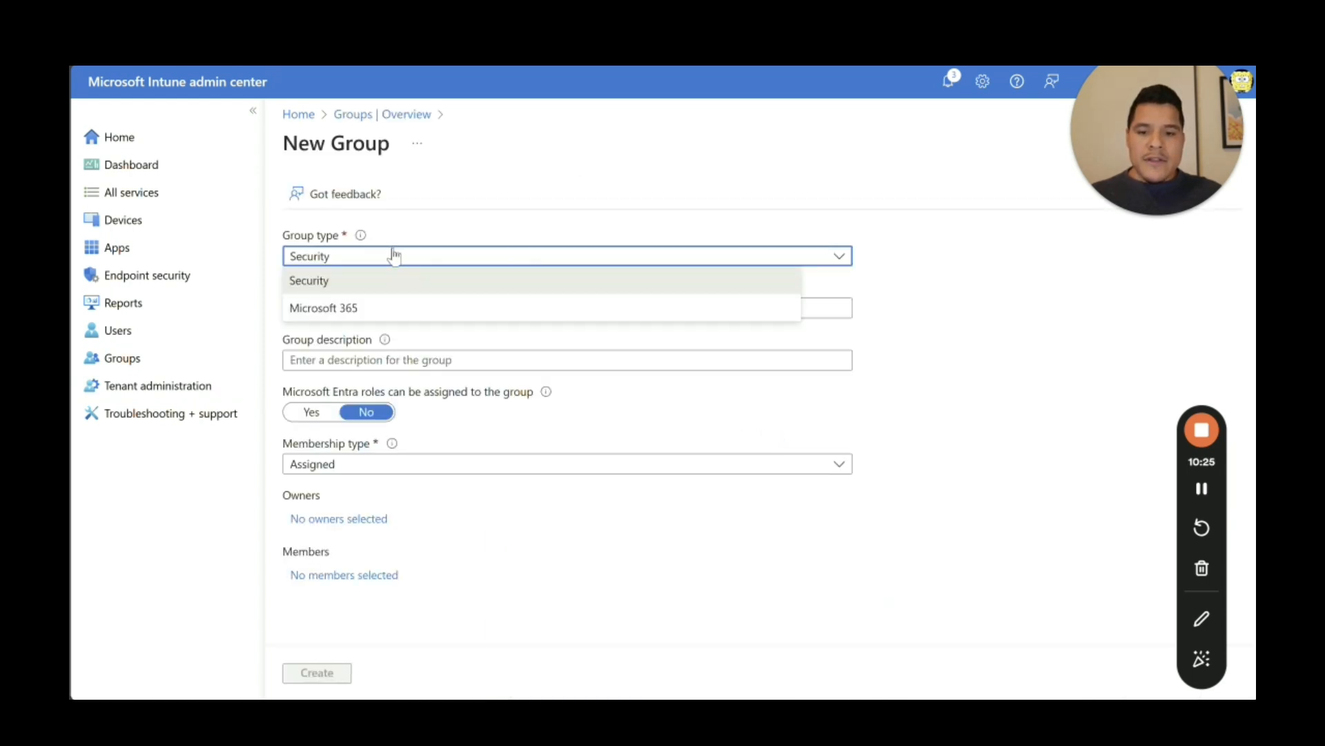
{"action": "left_click", "coordinate": [462, 221]}
{"action": "left_click", "coordinate": [396, 304]}
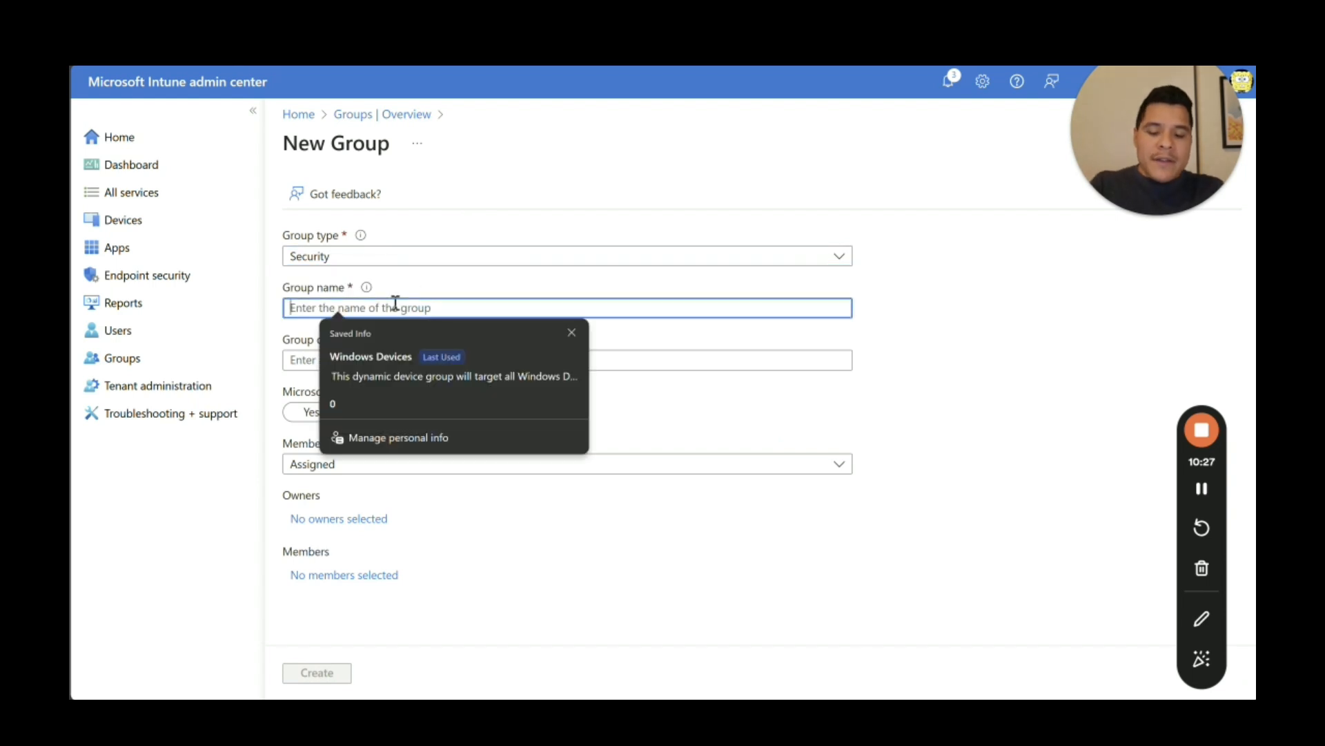
{"action": "type", "text": "Window"}
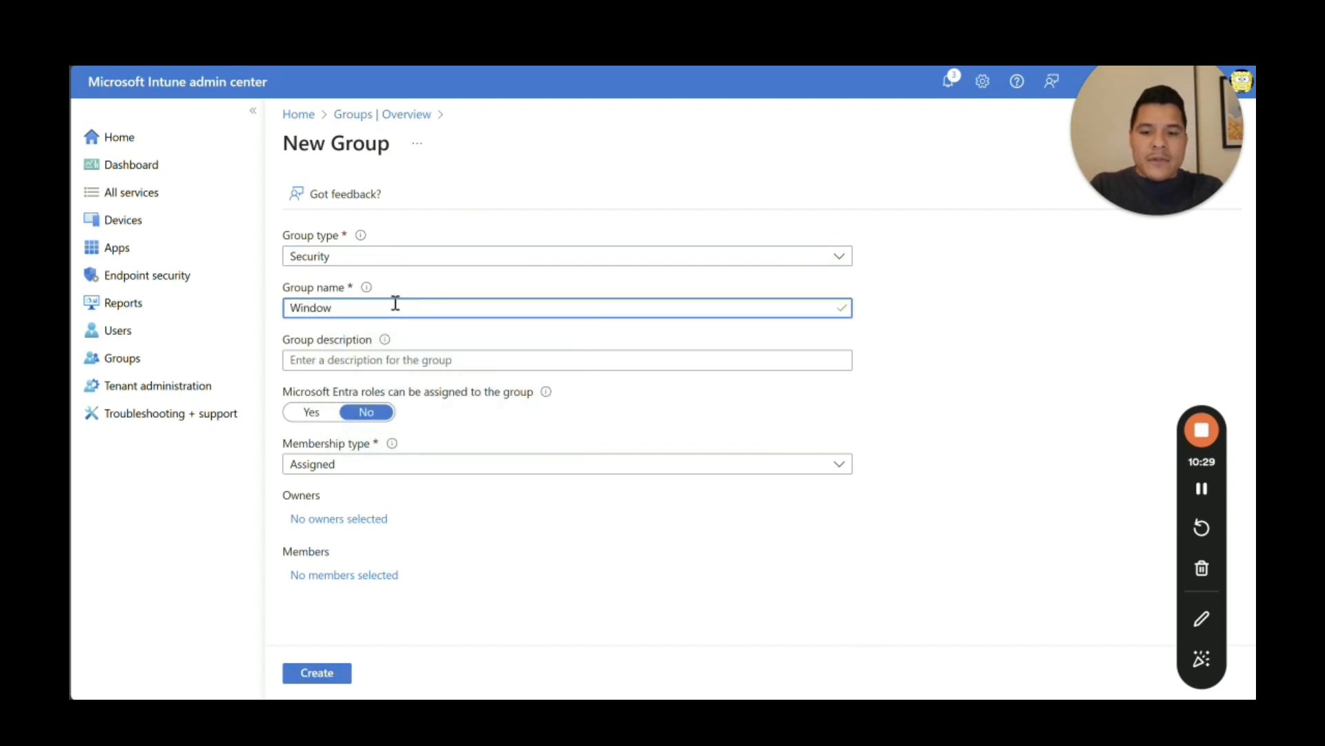
{"action": "key", "text": "BackSpace"}
{"action": "key", "text": "BackSpace"}
{"action": "key", "text": "BackSpace"}
{"action": "key", "text": "BackSpace"}
{"action": "key", "text": "BackSpace"}
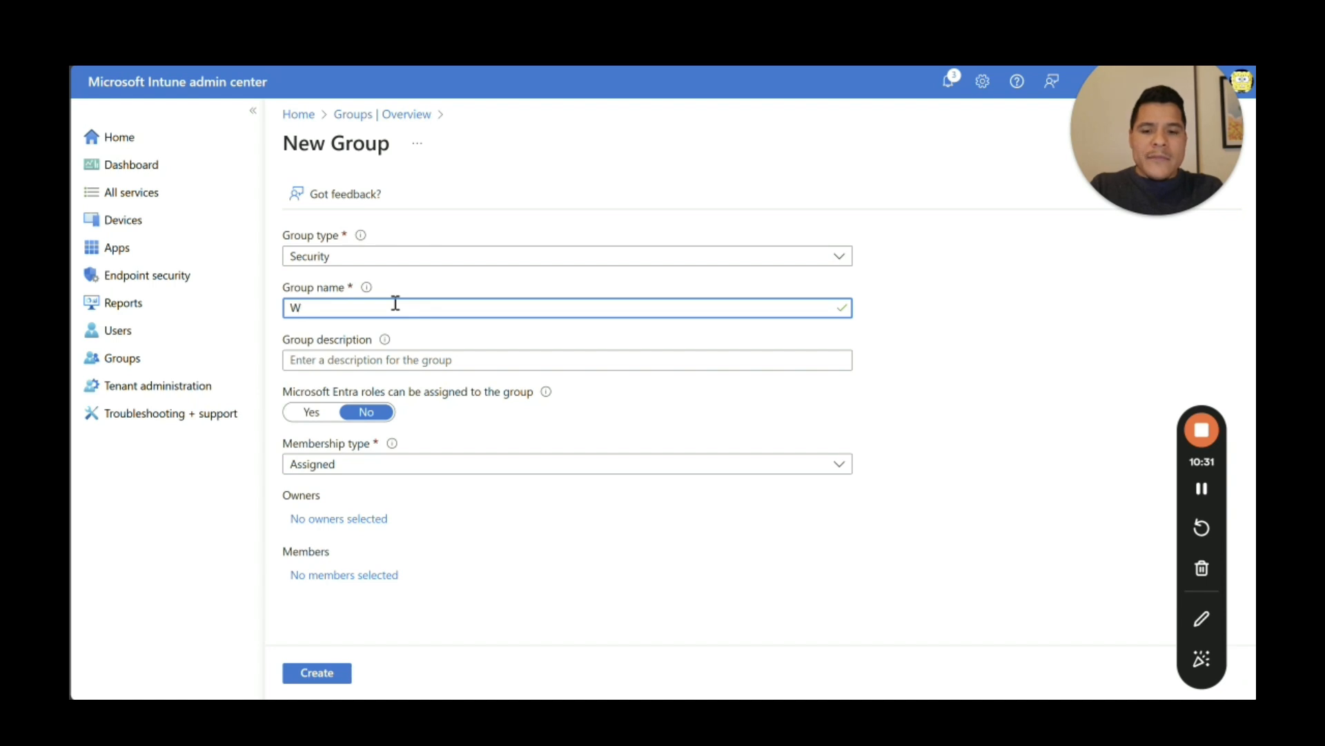
{"action": "type", "text": "indows Autopi"}
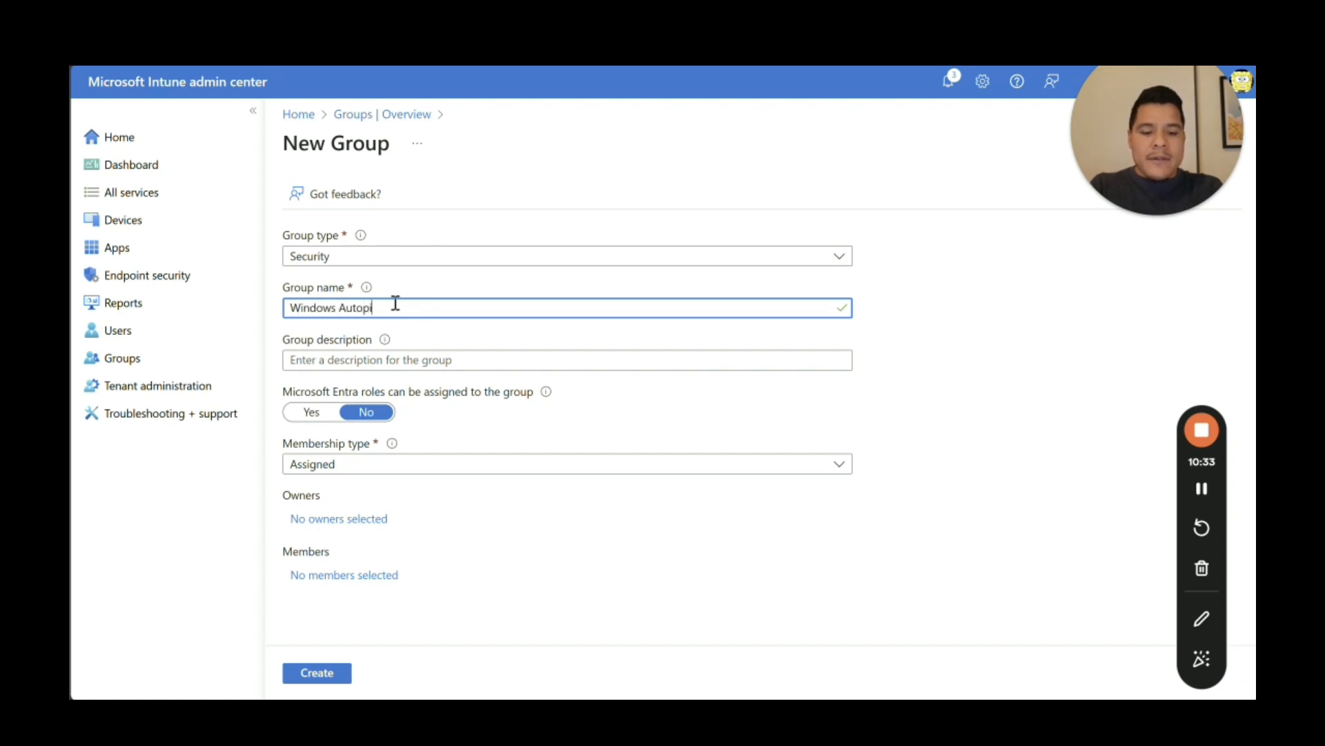
{"action": "type", "text": "lot Device"}
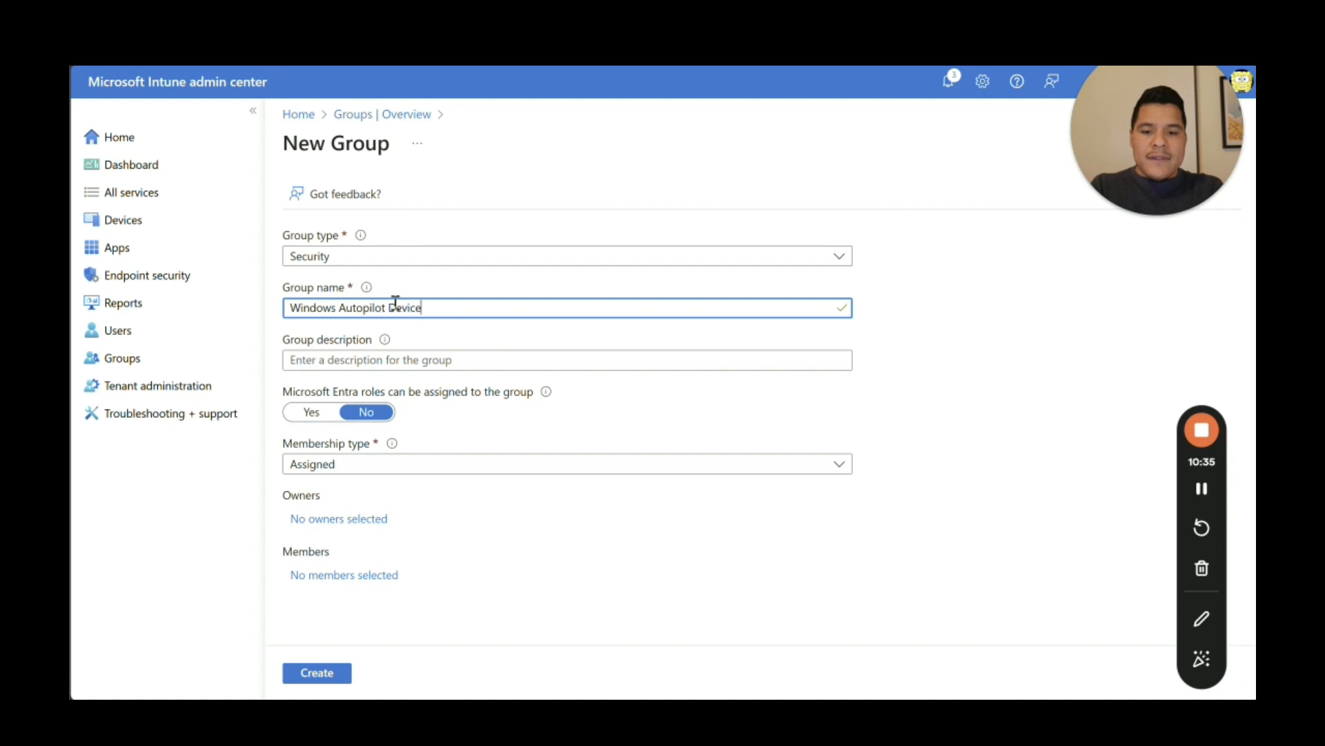
{"action": "type", "text": "s"}
{"action": "left_click", "coordinate": [1003, 384]}
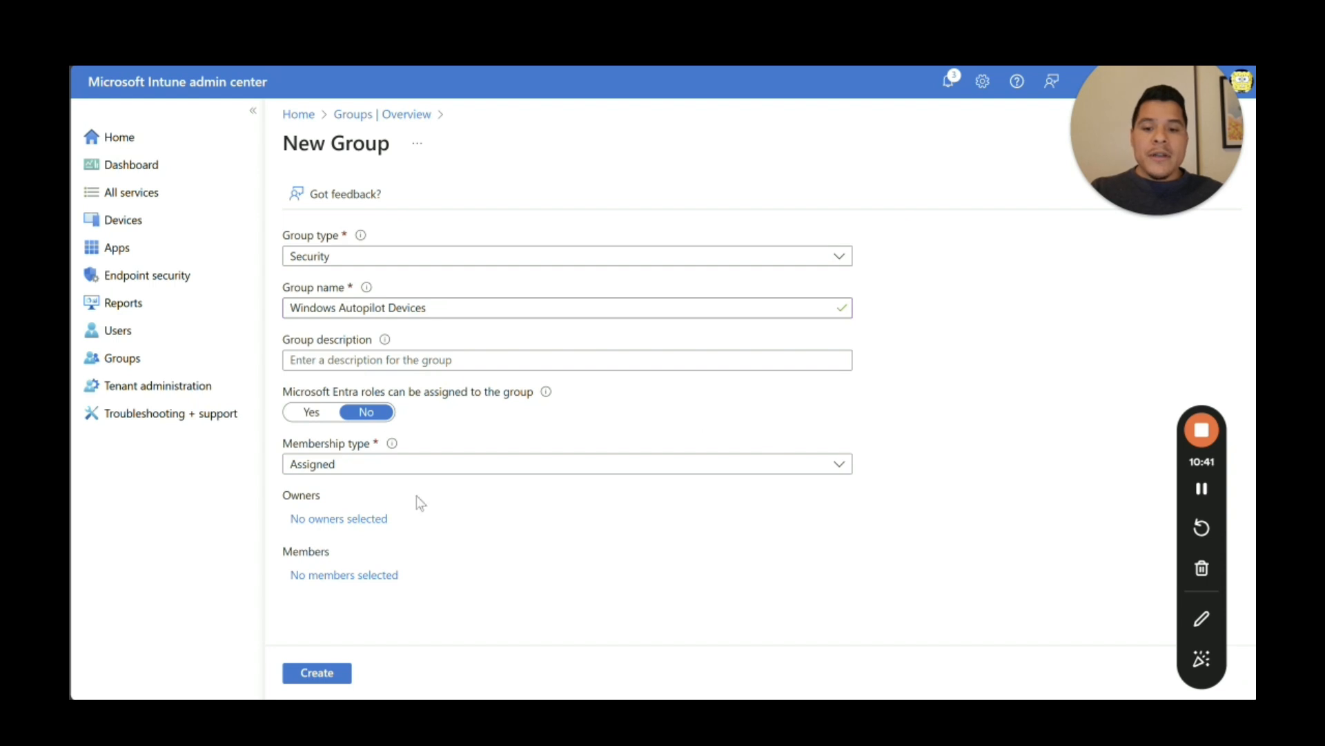
Step: Set the group's membership type to Dynamic Device and add a dynamic query
{"action": "left_click", "coordinate": [419, 468]}
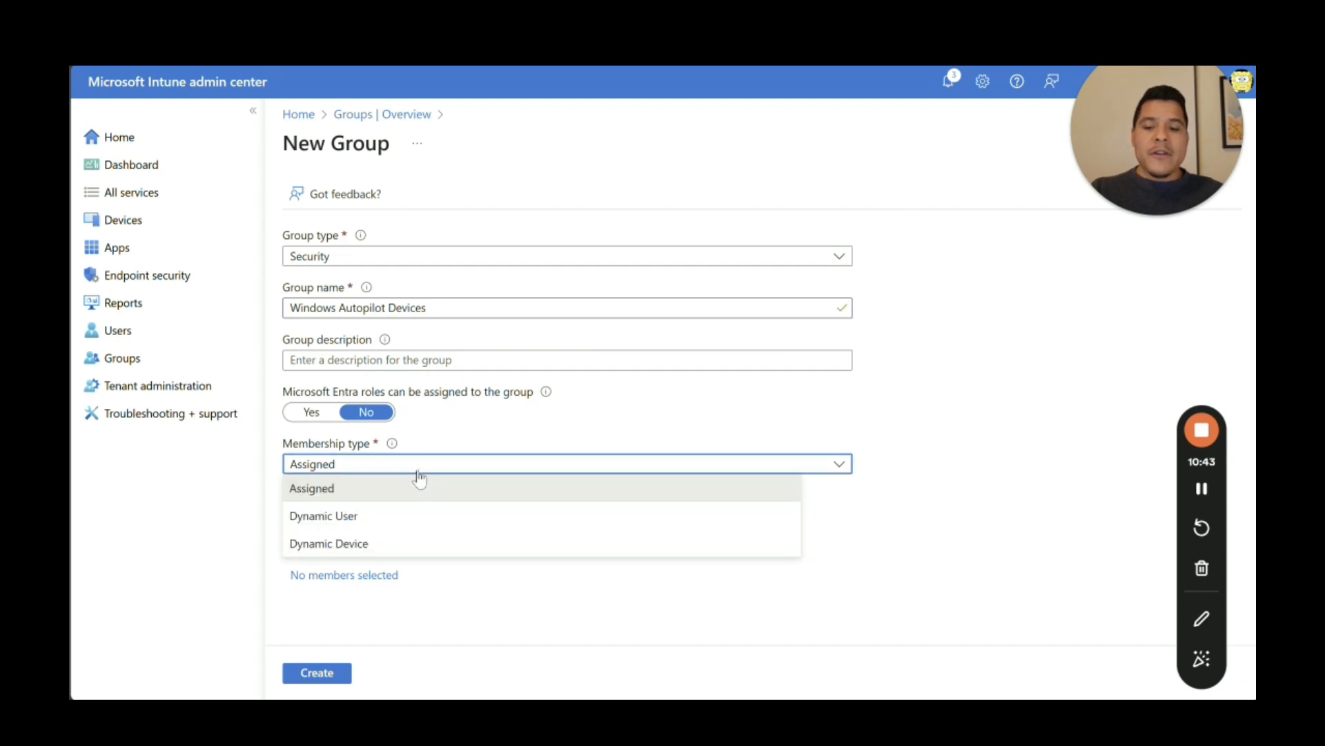
{"action": "left_click", "coordinate": [417, 544]}
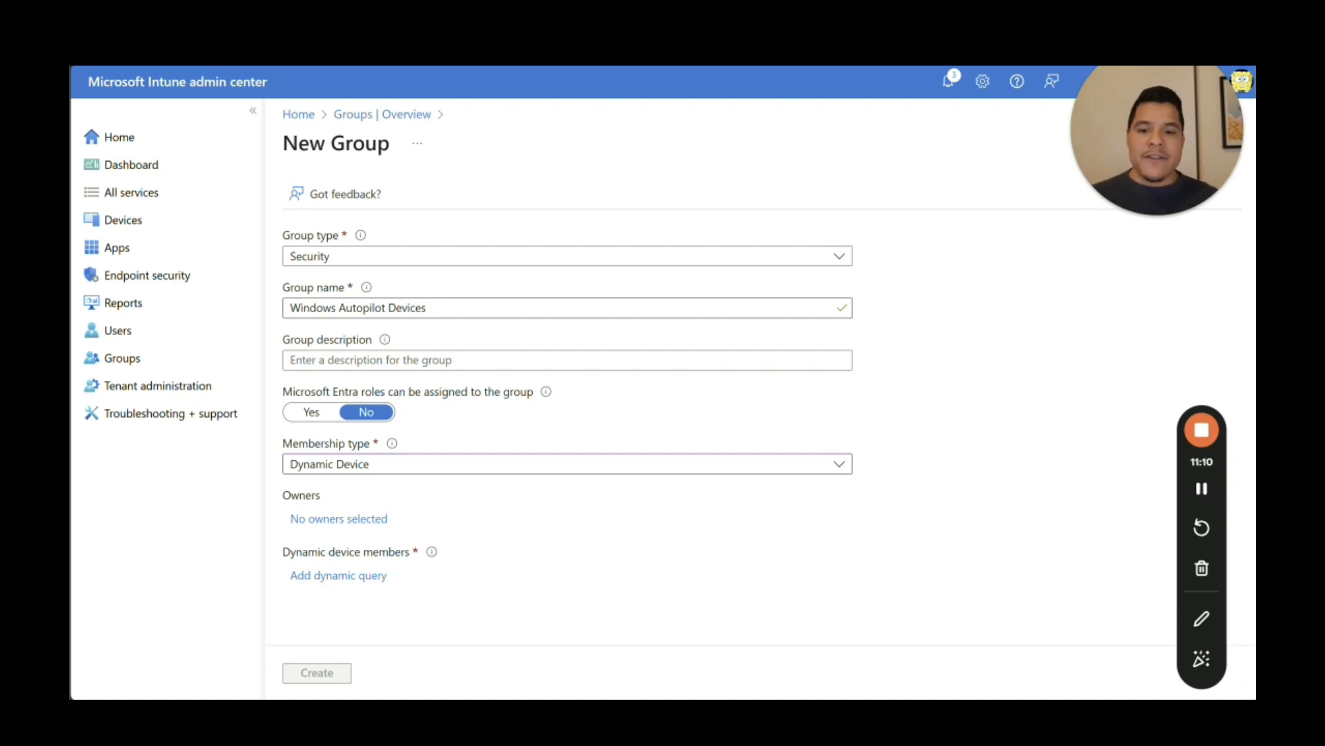
{"action": "left_click", "coordinate": [343, 577]}
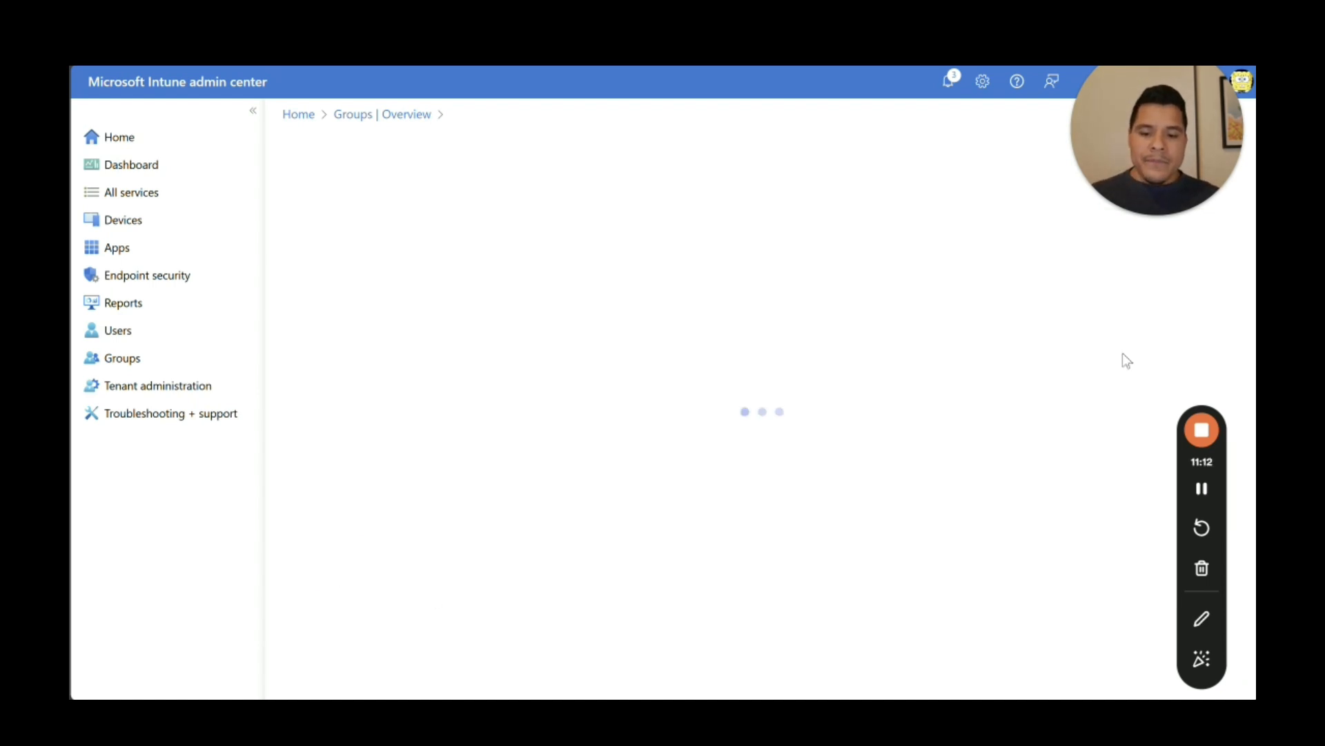
Step: Open the Create device groups article from the requirements page in a new tab
{"action": "key", "text": "alt+Tab"}
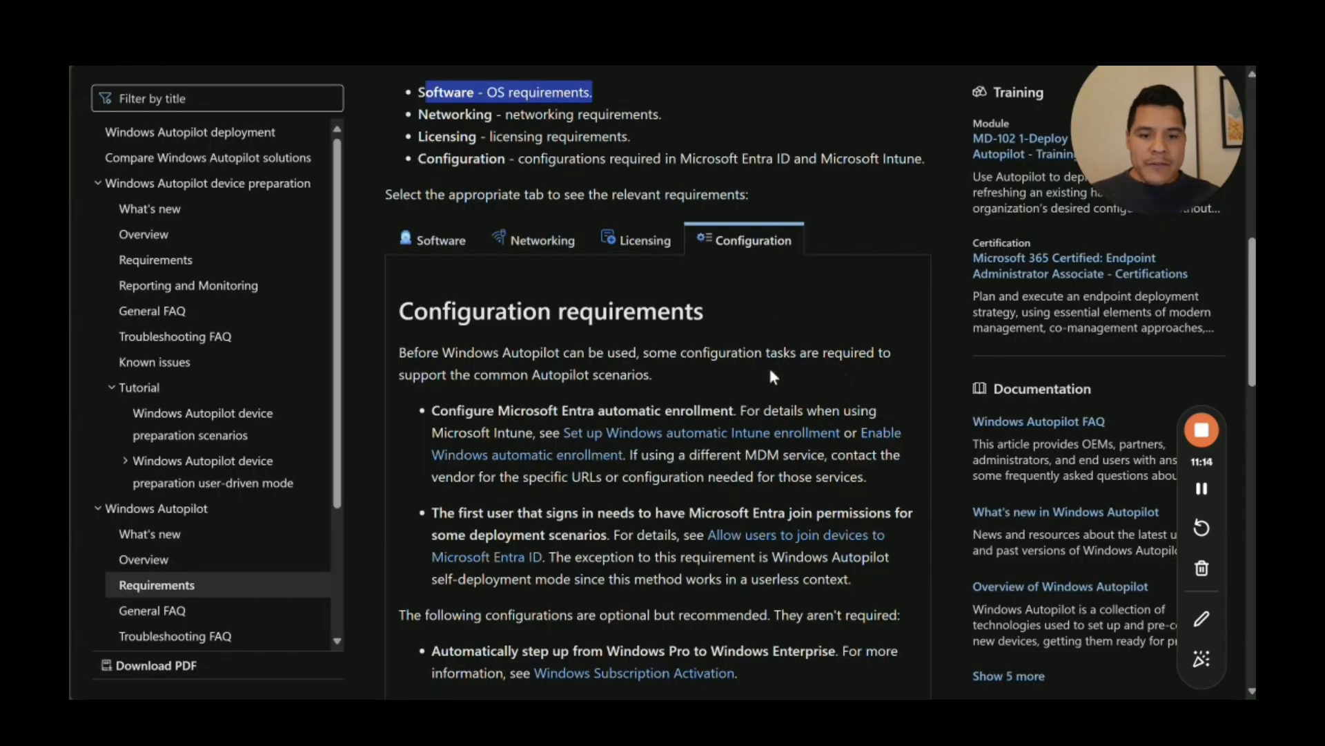
{"action": "left_click_drag", "start_coordinate": [1251, 277], "coordinate": [1242, 447]}
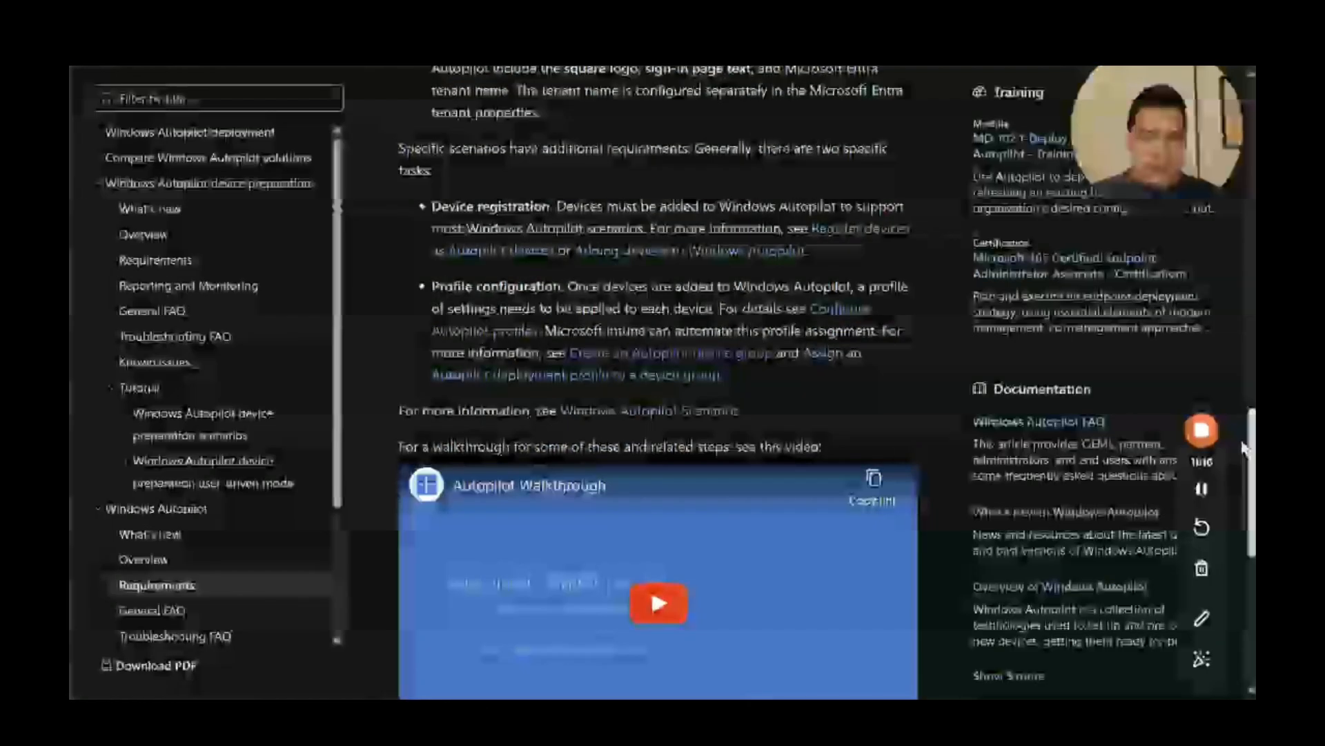
{"action": "right_click", "coordinate": [742, 353]}
{"action": "left_click", "coordinate": [831, 370]}
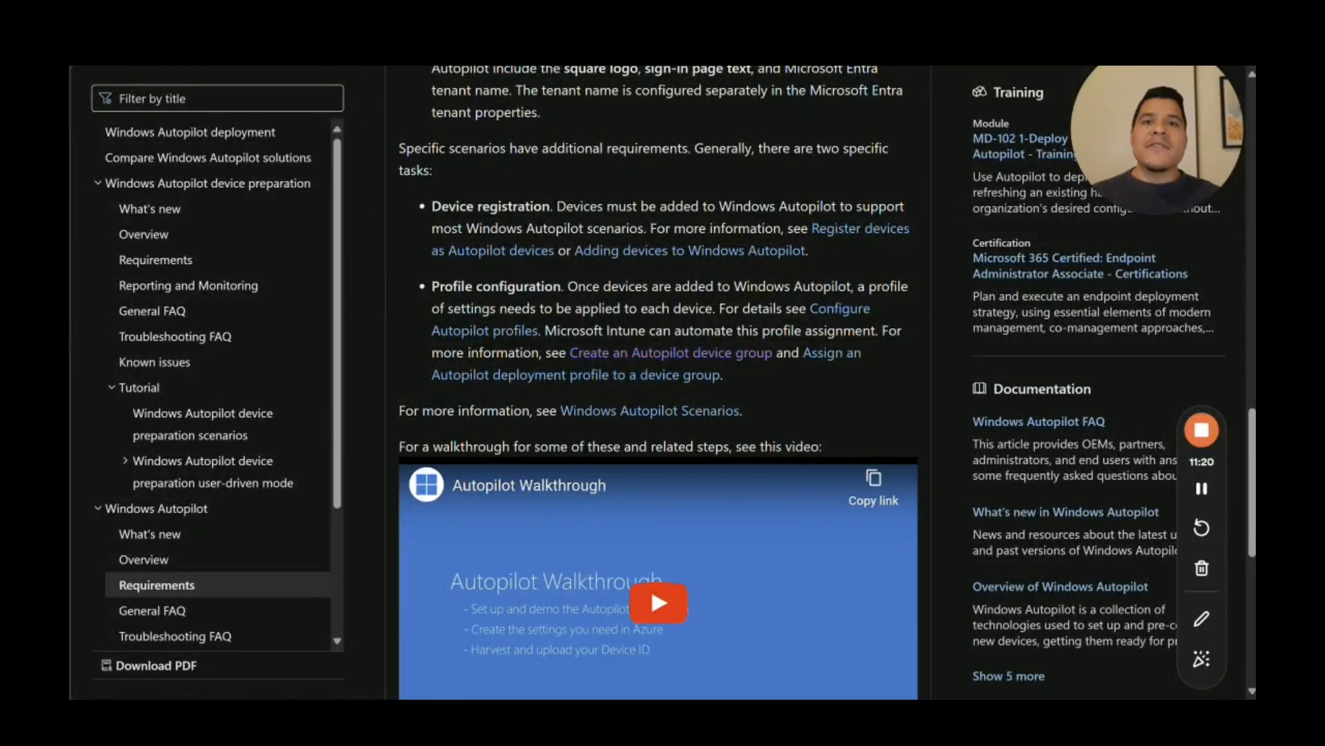
{"action": "key", "text": "ctrl+Tab"}
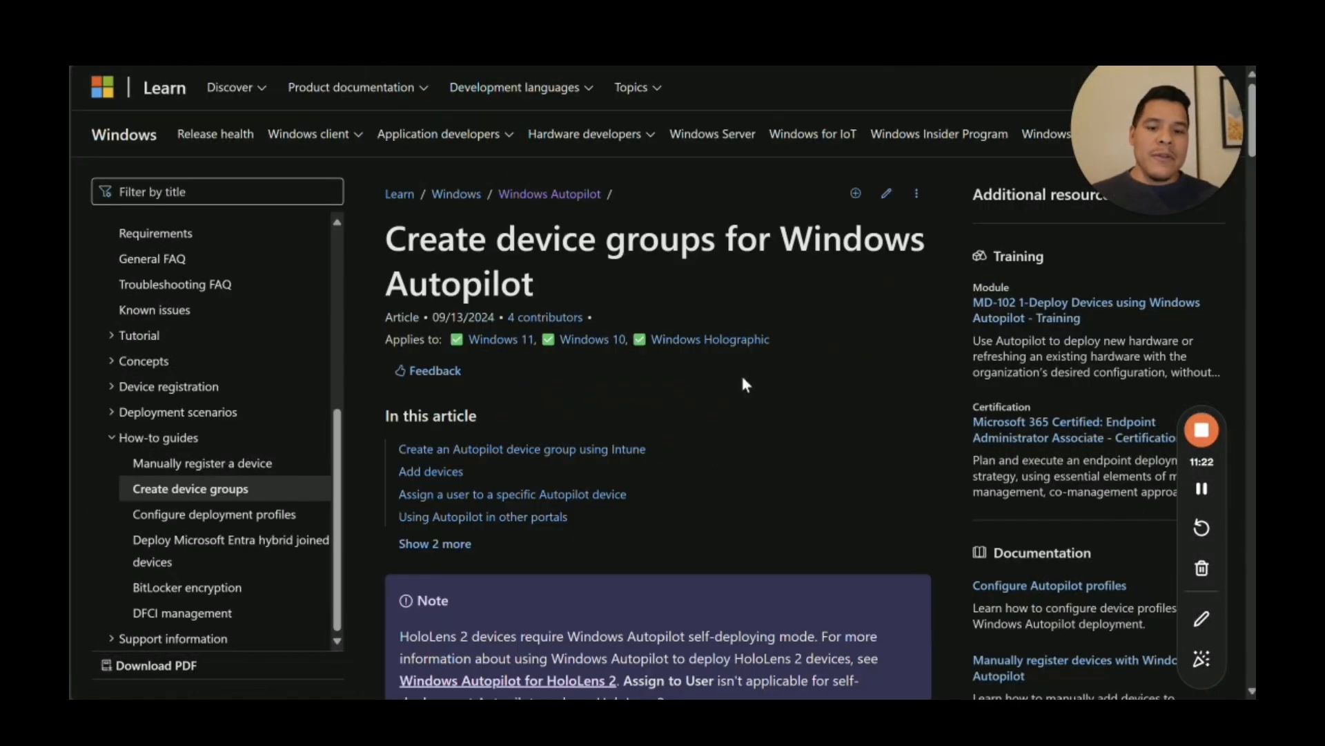
{"action": "scroll", "coordinate": [1253, 276], "scroll_direction": "down", "scroll_amount": 10}
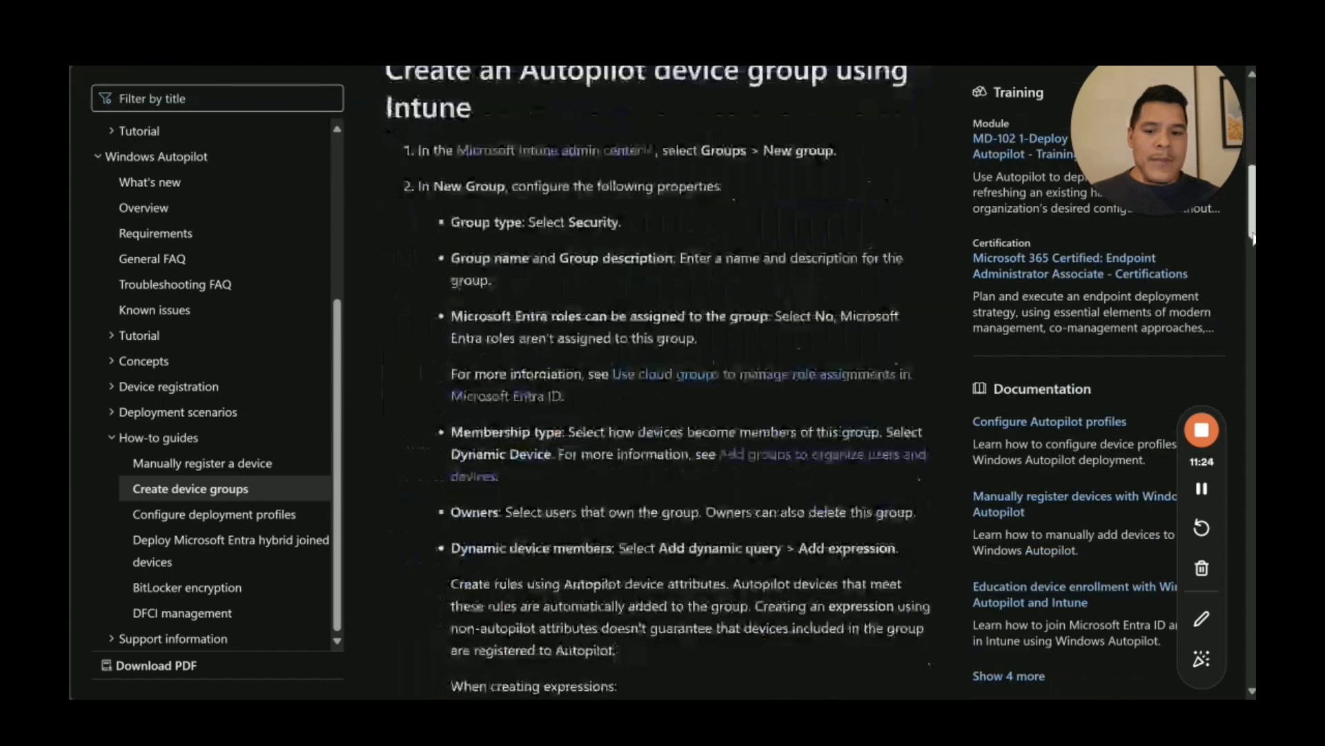
{"action": "left_click_drag", "start_coordinate": [1254, 290], "coordinate": [1254, 298]}
{"action": "scroll", "coordinate": [533, 283], "scroll_direction": "up", "scroll_amount": 1}
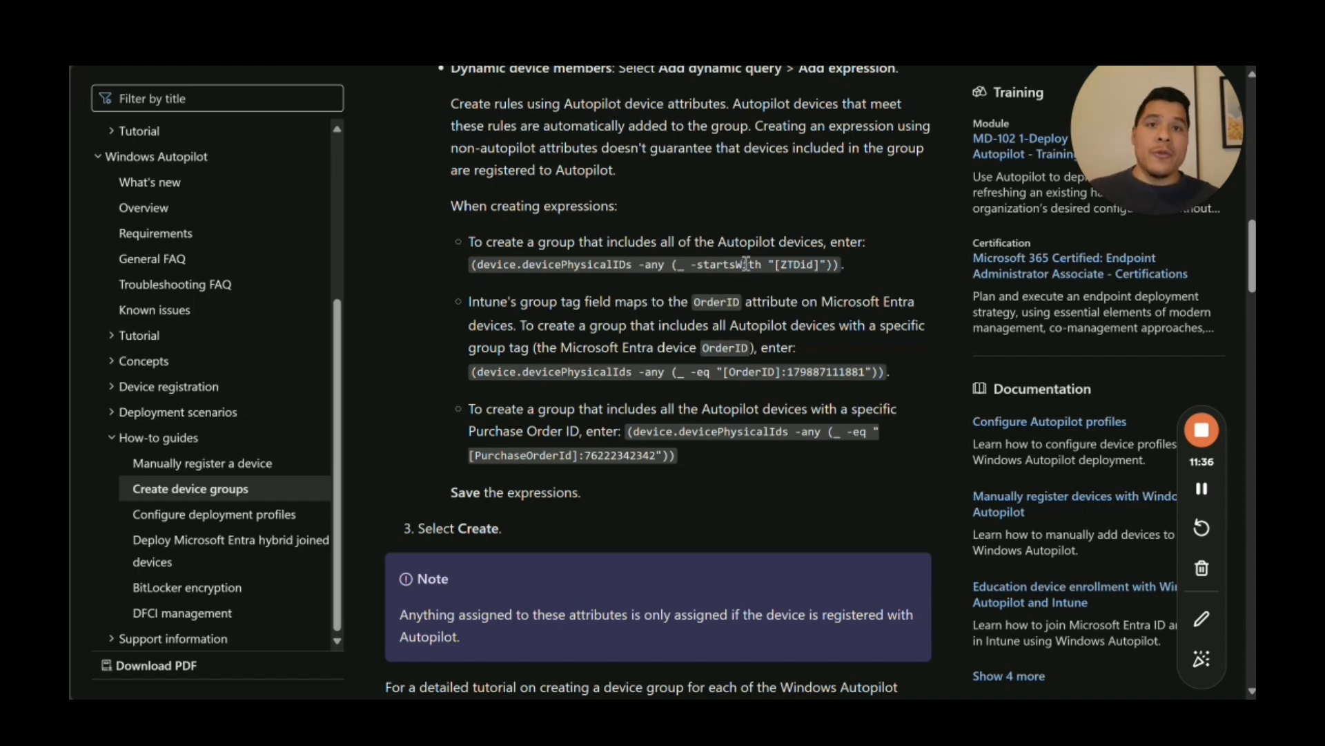
Step: Copy the ZTDId rule that includes all Autopilot devices and return to Intune
{"action": "left_click_drag", "start_coordinate": [469, 263], "coordinate": [437, 260]}
{"action": "left_click", "coordinate": [844, 270]}
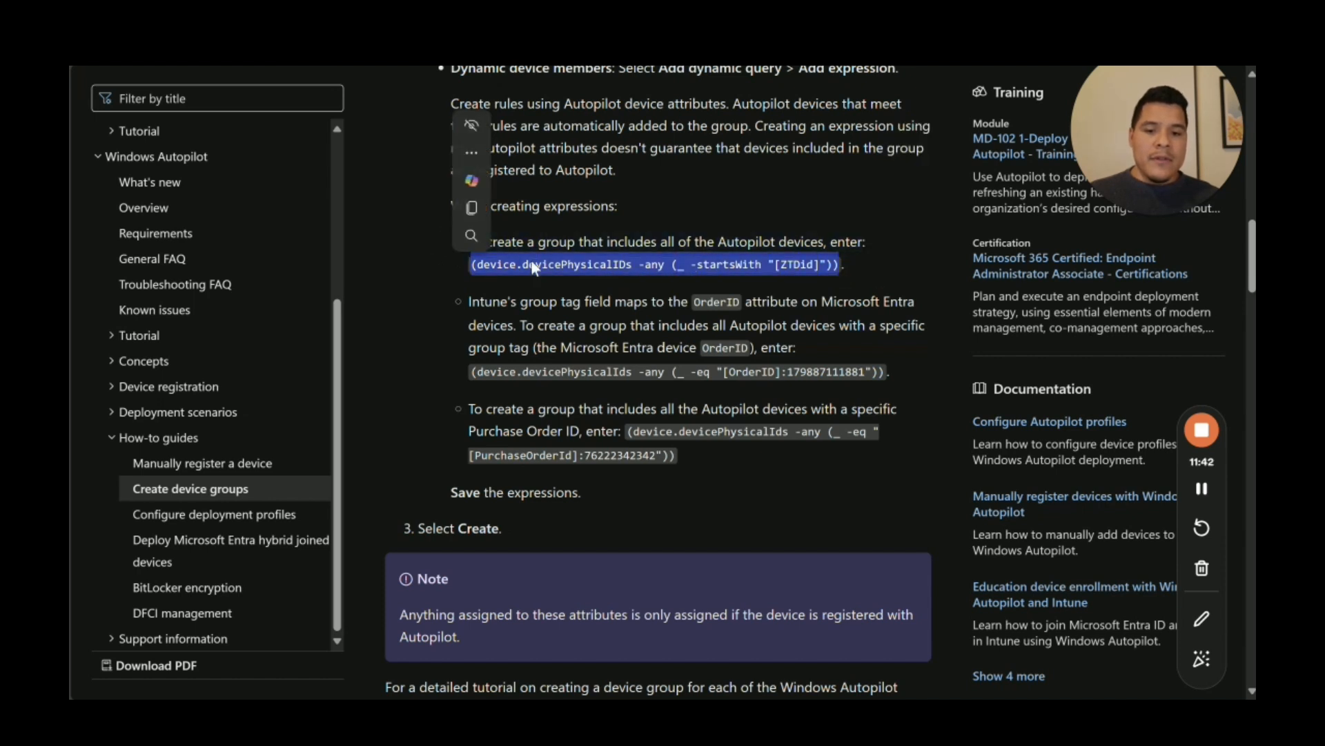
{"action": "right_click", "coordinate": [535, 267]}
{"action": "left_click", "coordinate": [578, 279]}
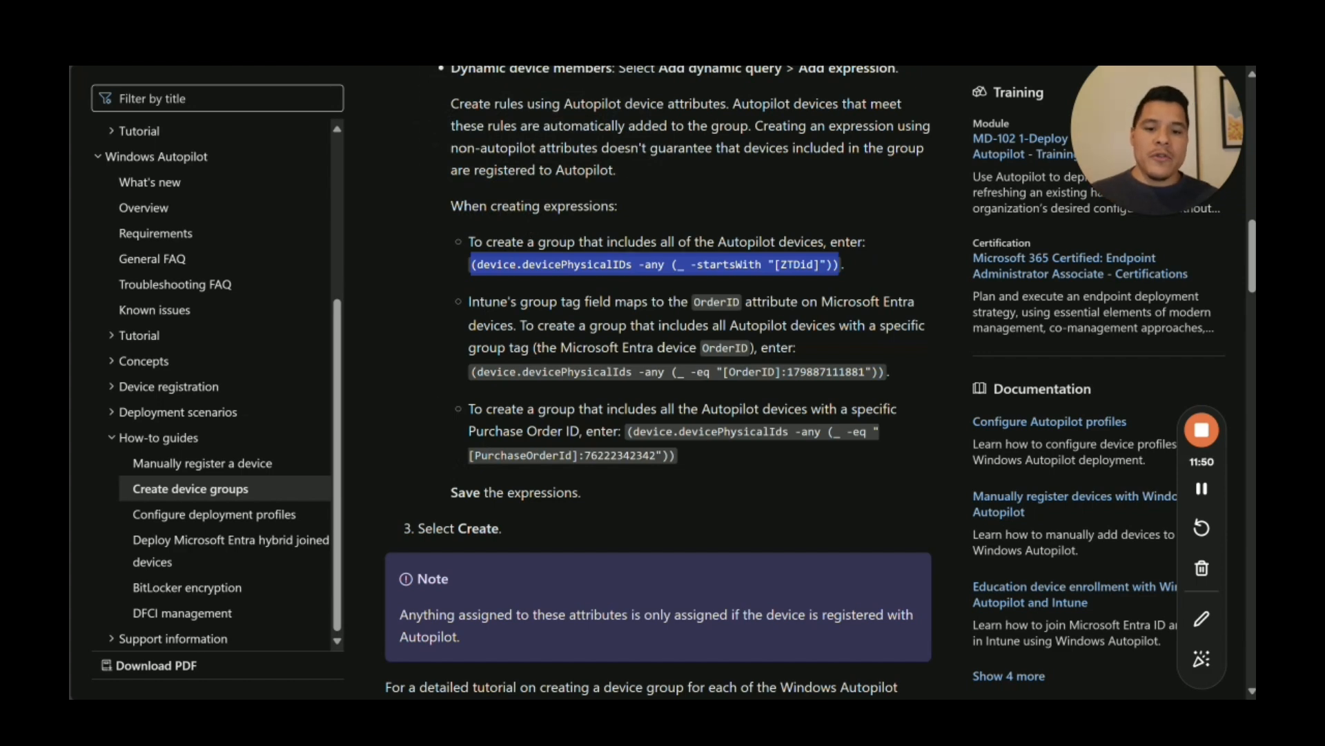
{"action": "left_click", "coordinate": [276, 16]}
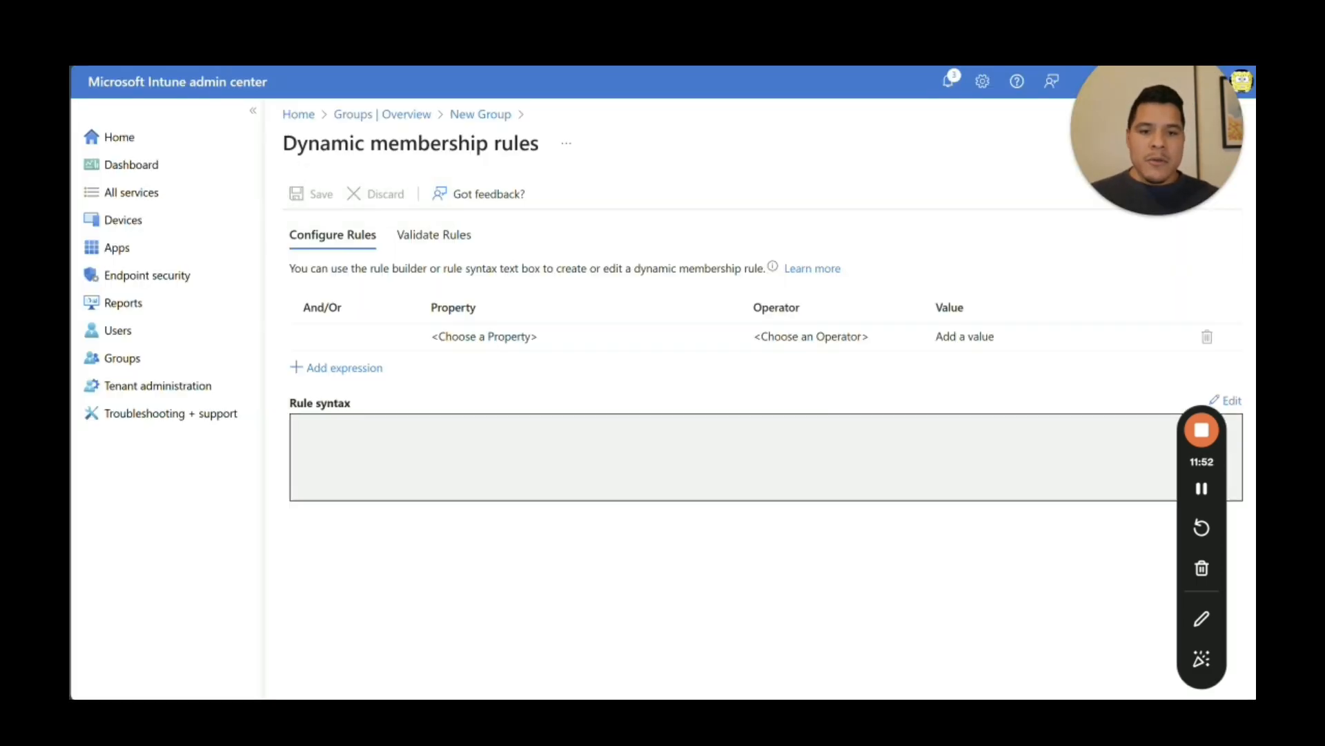
Step: Paste the ZTDId rule into Rule syntax, save the rules, and create the Windows Autopilot Devices group
{"action": "left_click", "coordinate": [417, 337]}
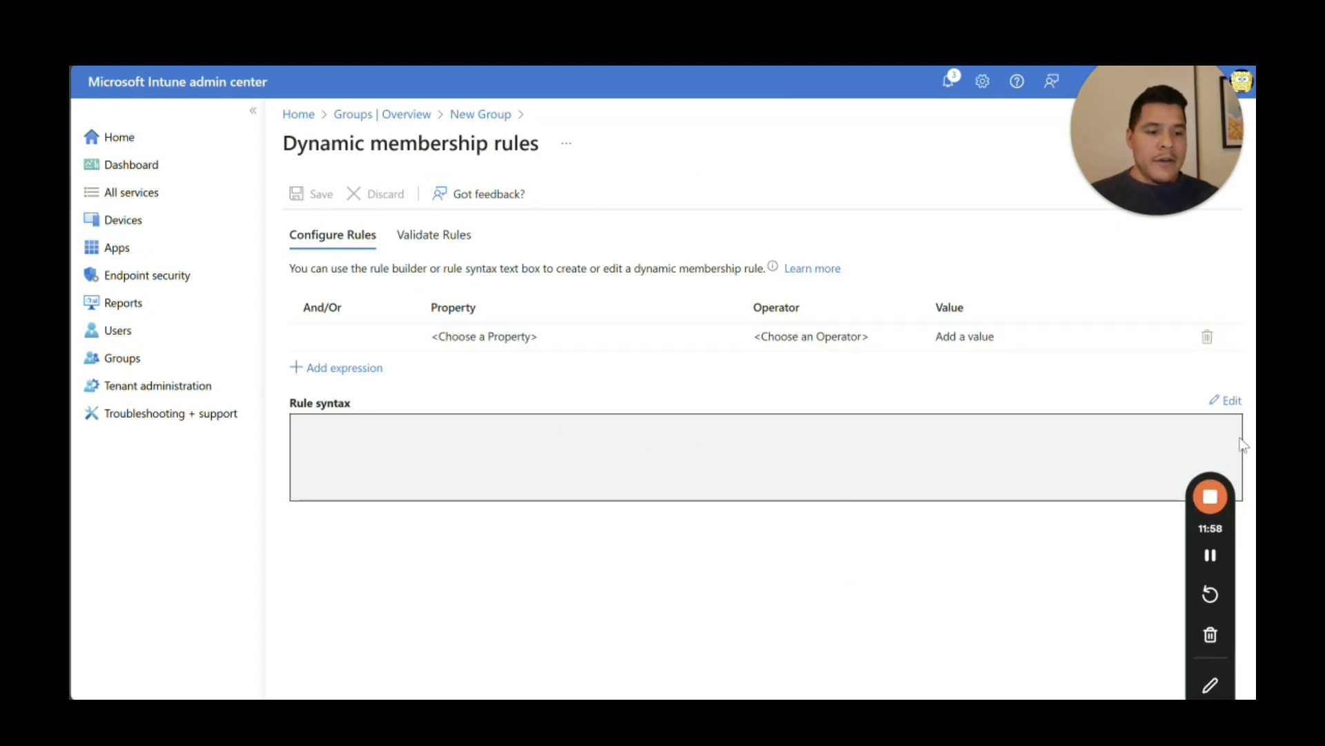
{"action": "left_click", "coordinate": [1230, 402]}
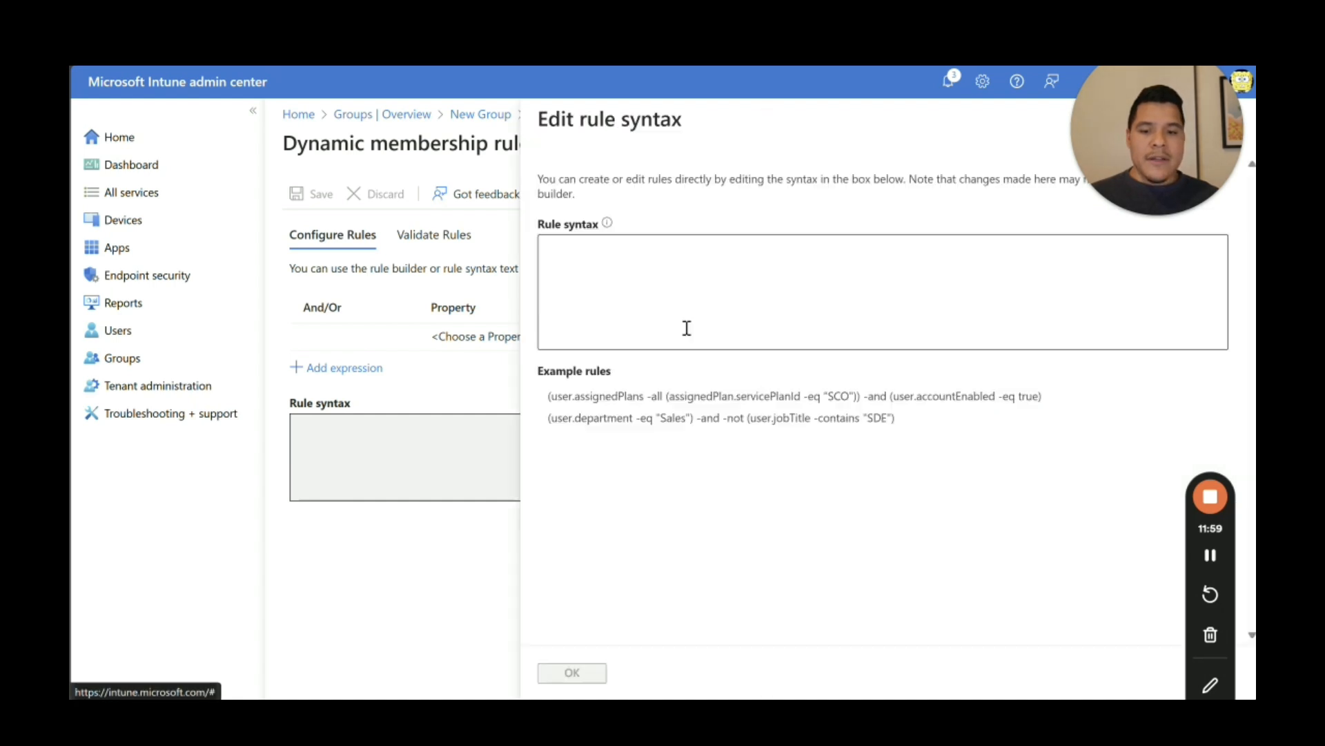
{"action": "right_click", "coordinate": [586, 253]}
{"action": "left_click", "coordinate": [653, 425]}
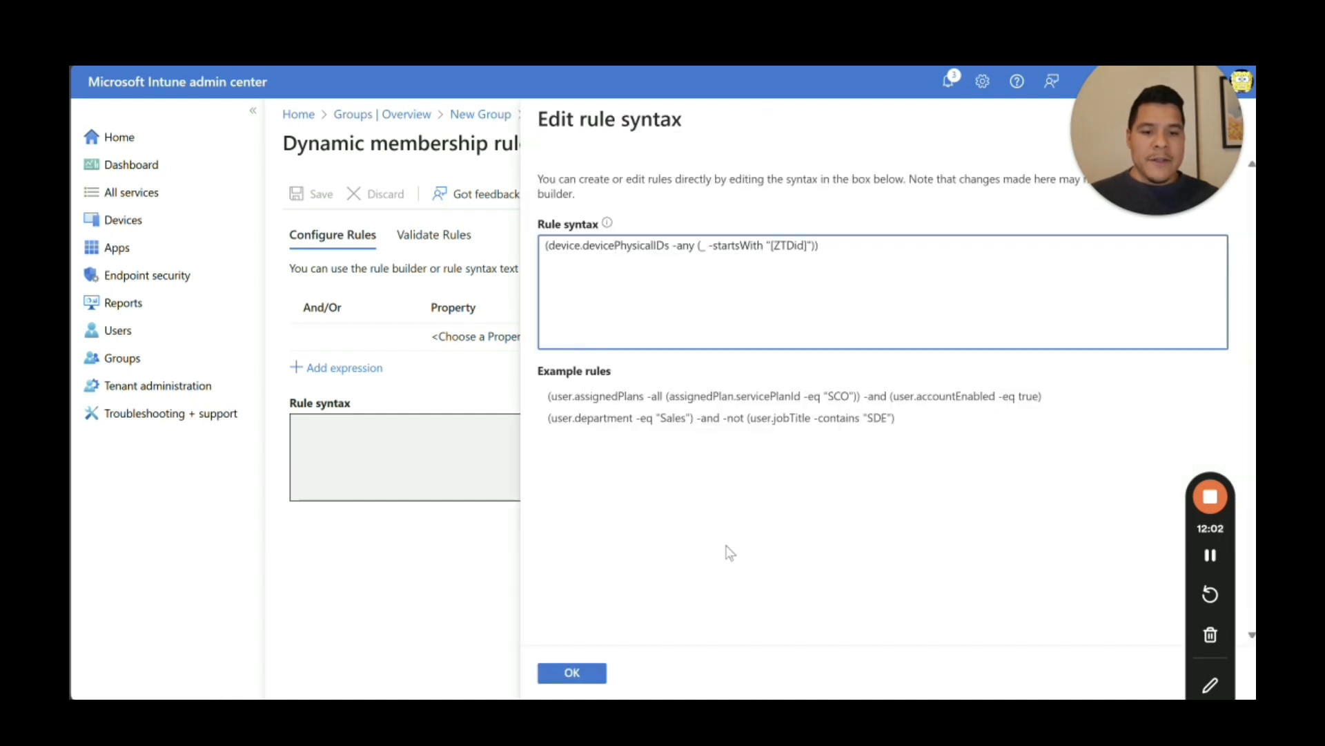
{"action": "left_click", "coordinate": [589, 673]}
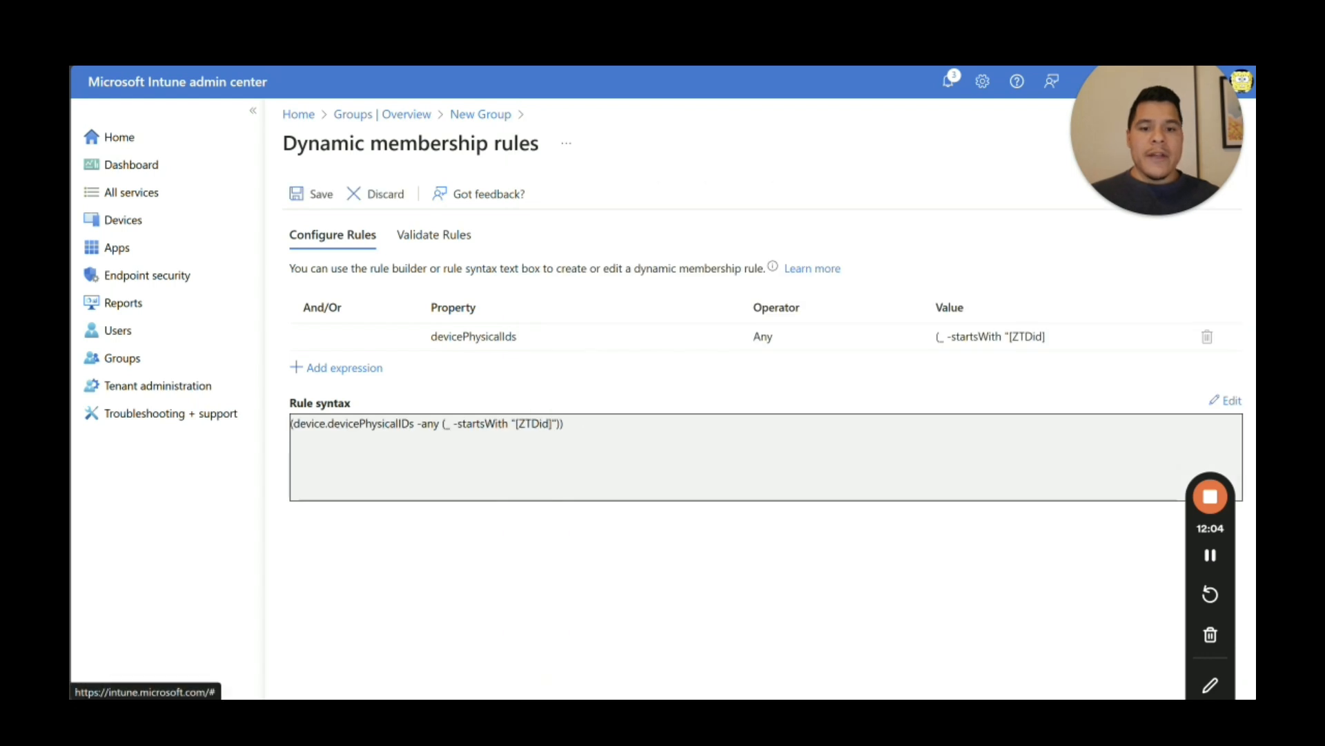
{"action": "left_click", "coordinate": [314, 194]}
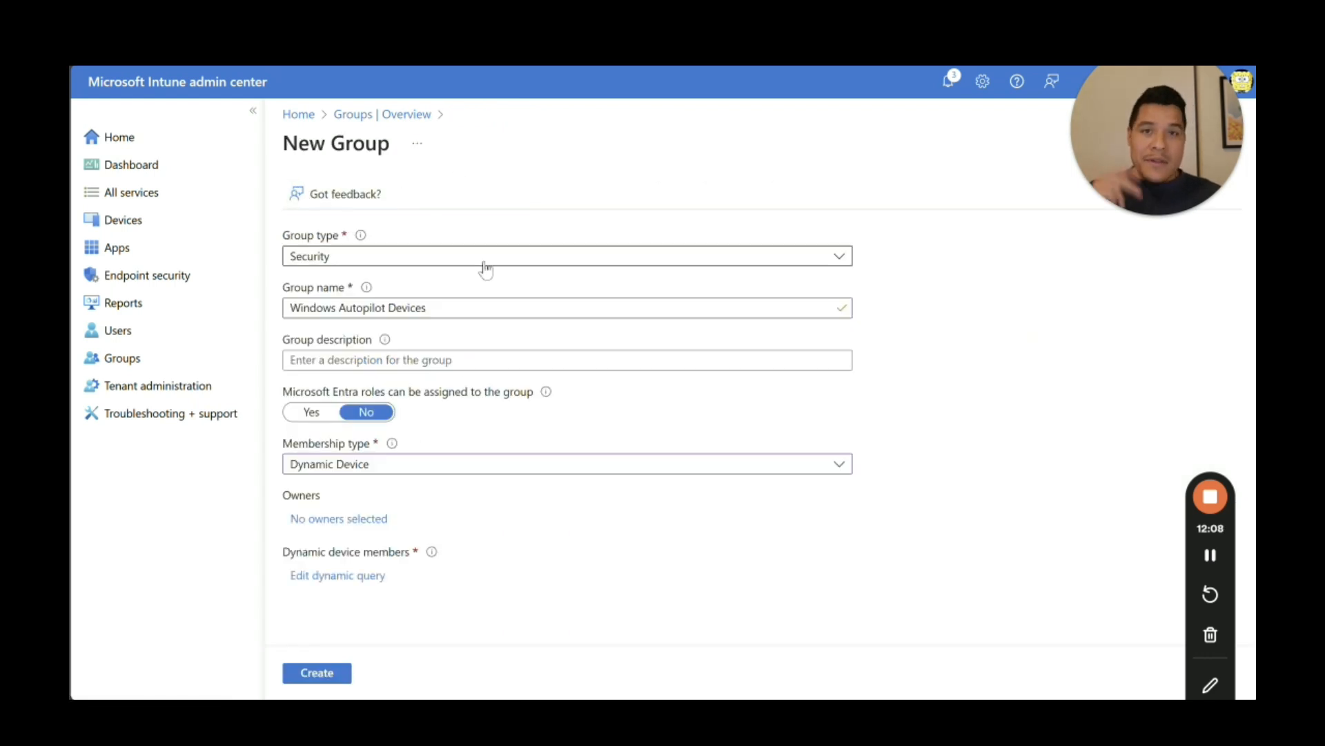
{"action": "left_click", "coordinate": [332, 672]}
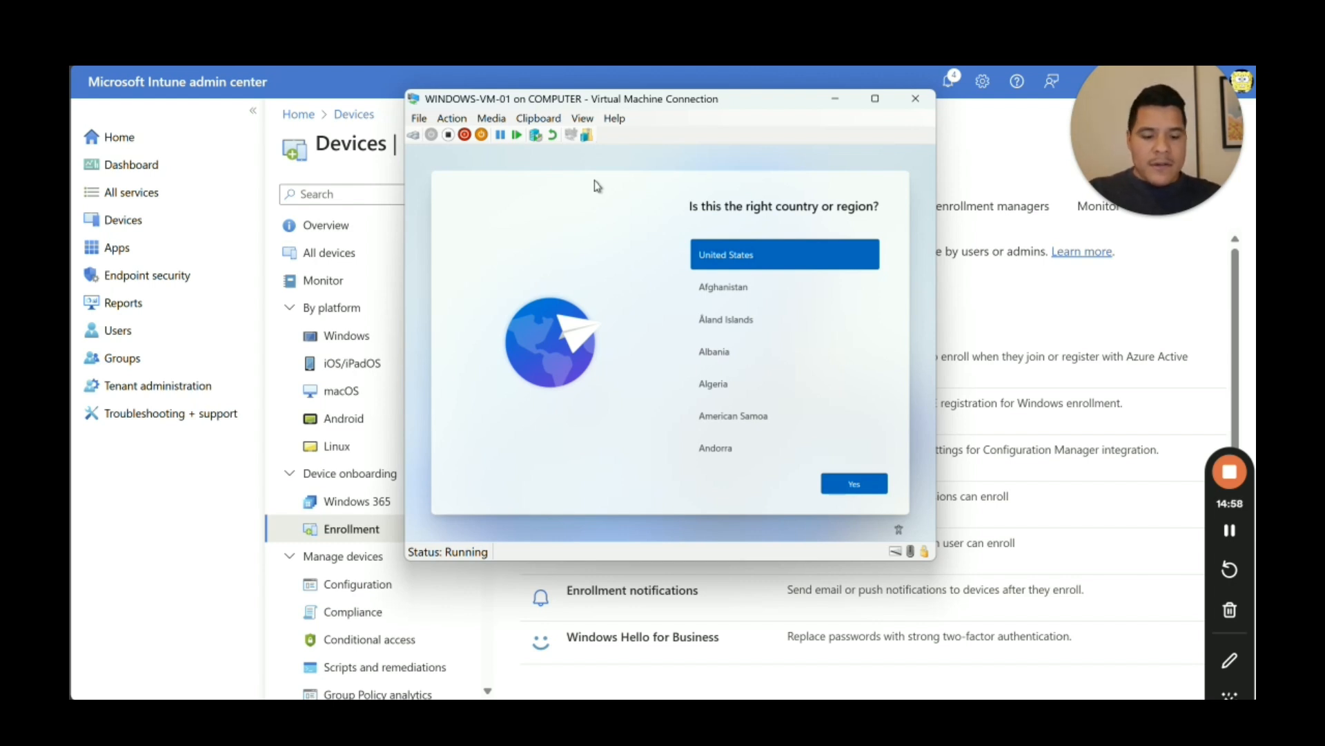
Step: Open a command prompt in VM setup, start PowerShell, and set the execution policy to bypass
{"action": "key", "text": "shift+F10"}
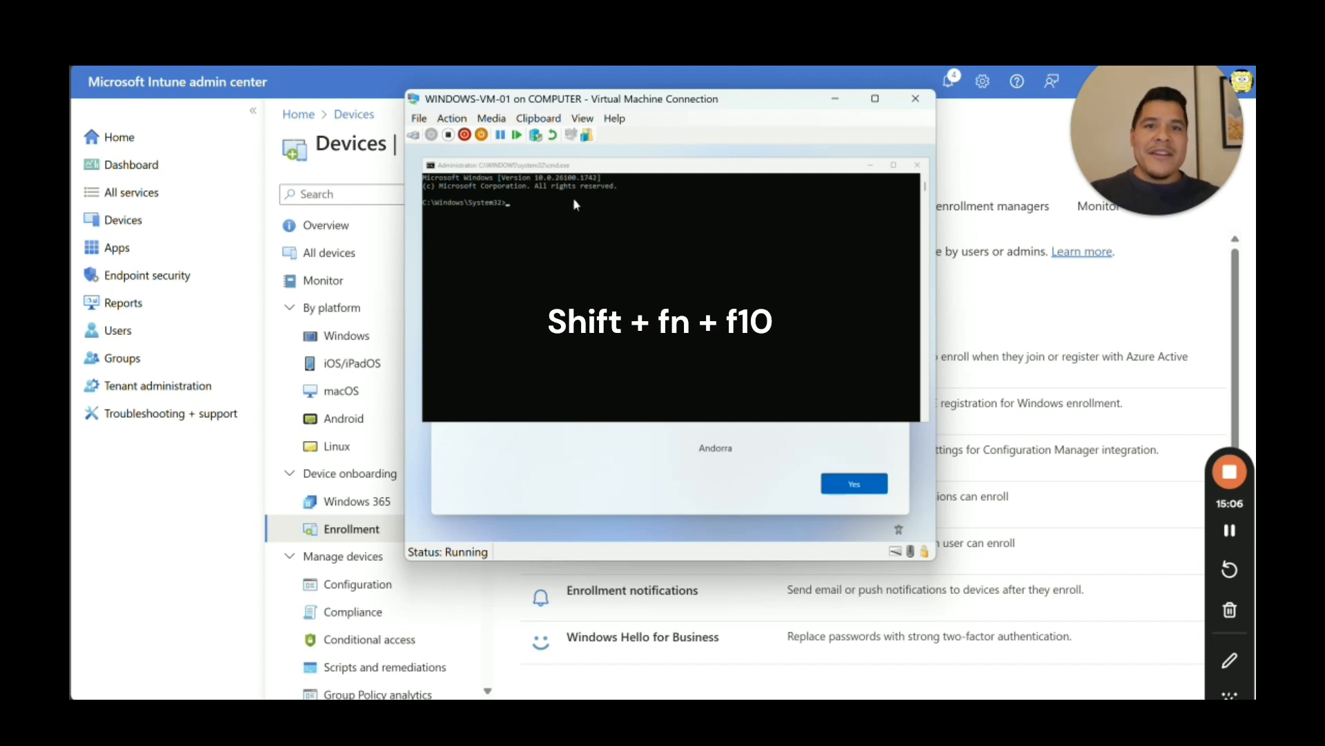
{"action": "left_click", "coordinate": [512, 205]}
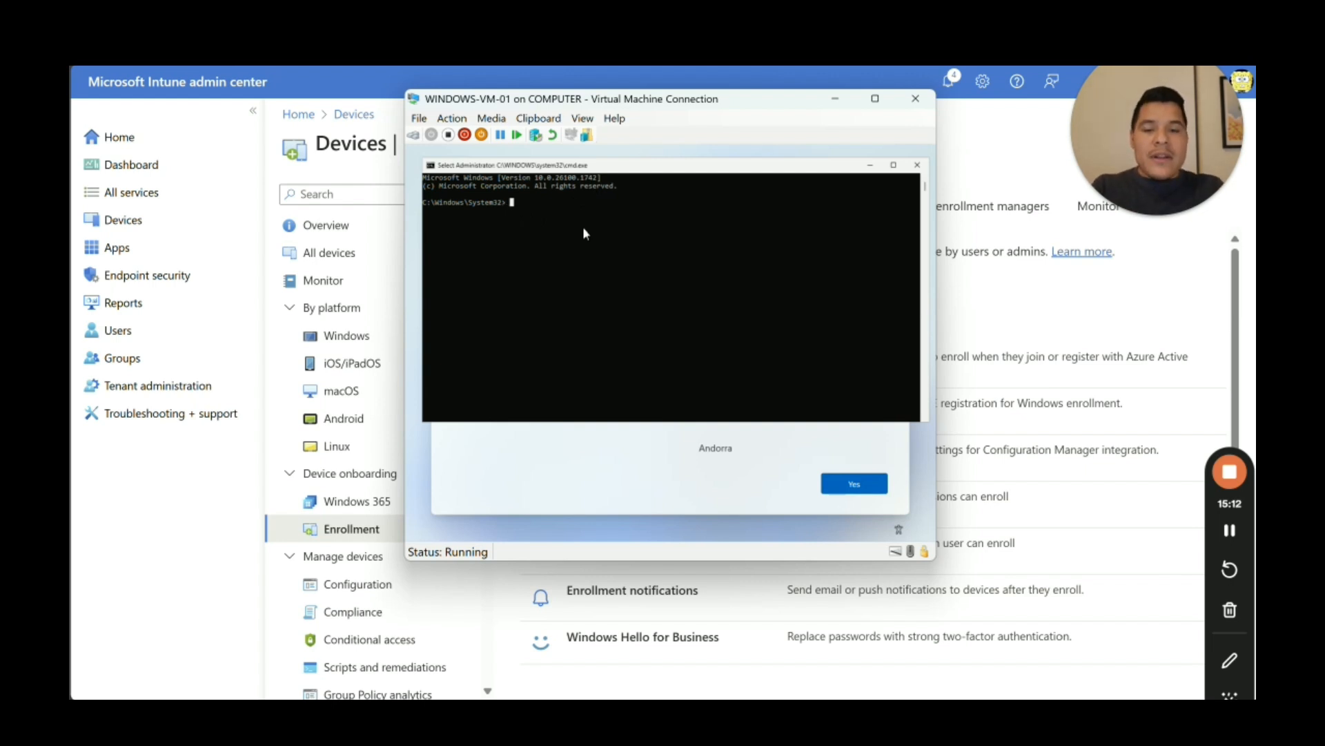
{"action": "type", "text": "powerseh"}
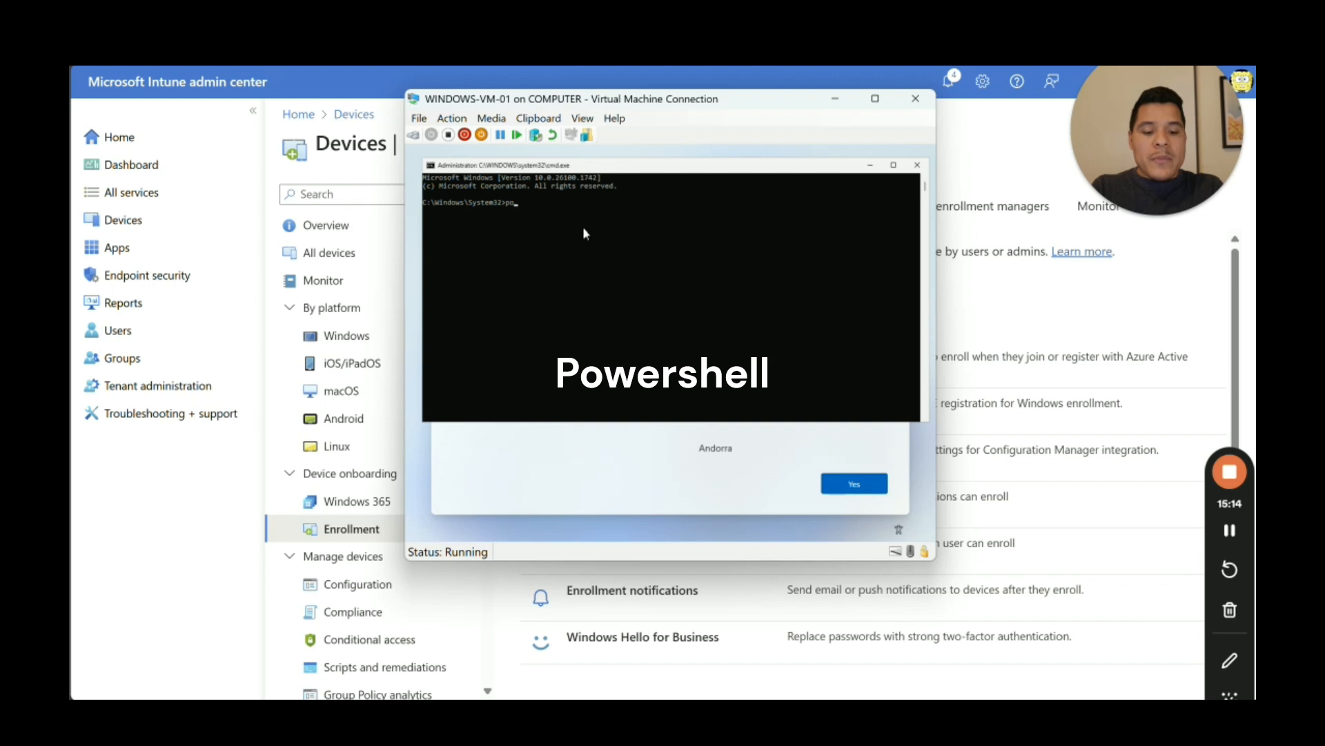
{"action": "key", "text": "BackSpace"}
{"action": "key", "text": "BackSpace"}
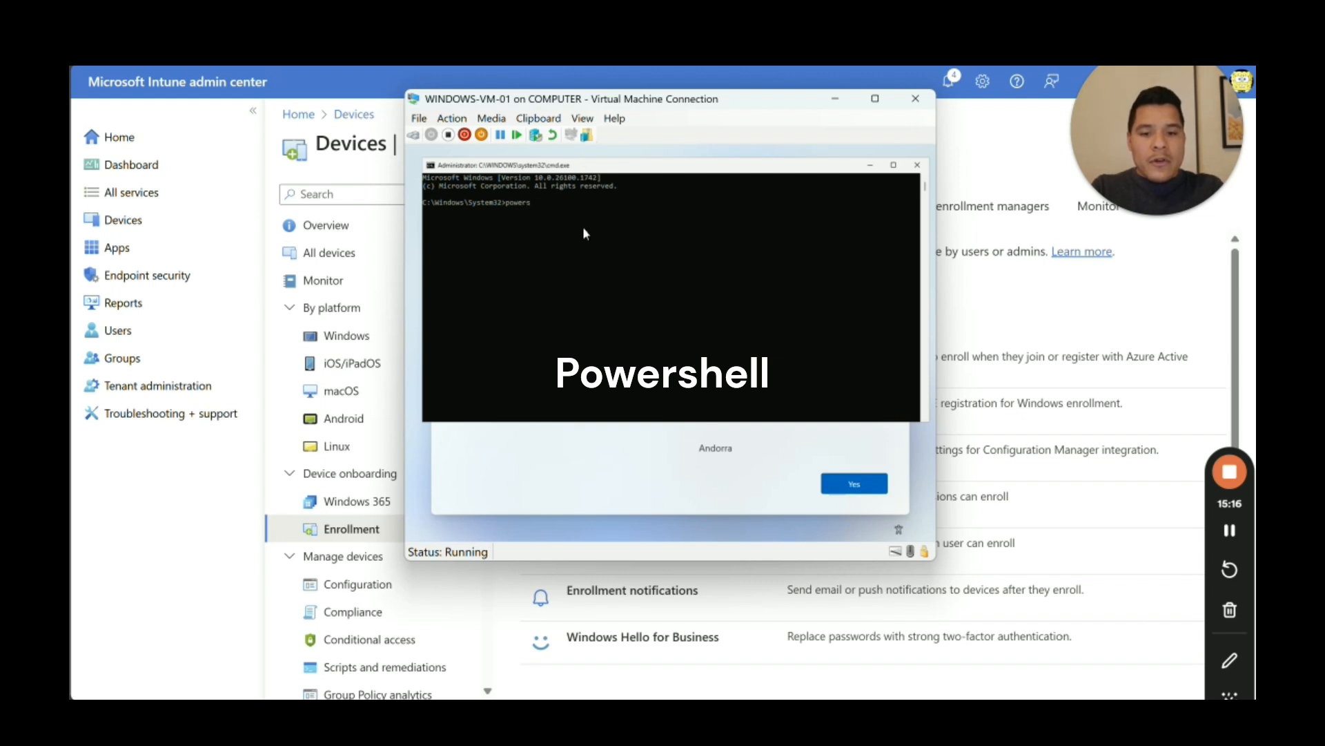
{"action": "type", "text": "hell"}
{"action": "key", "text": "Return"}
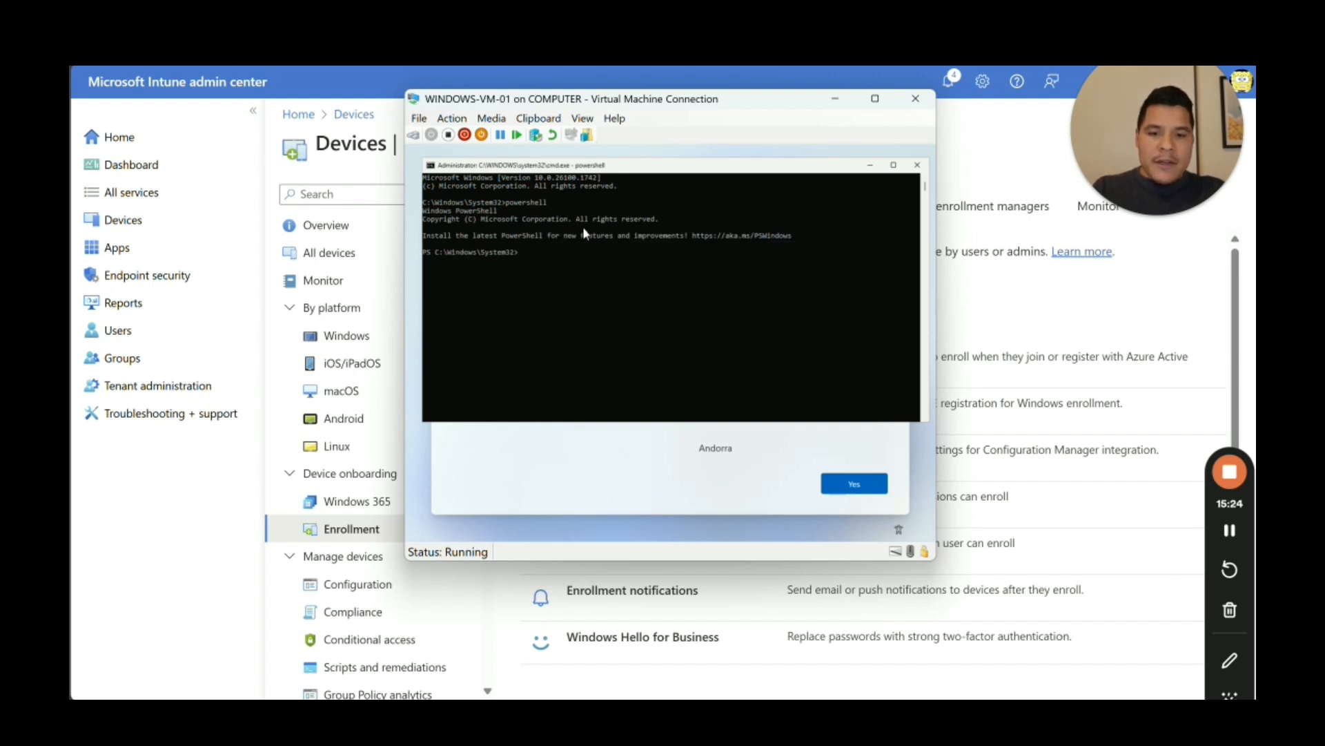
{"action": "type", "text": "set"}
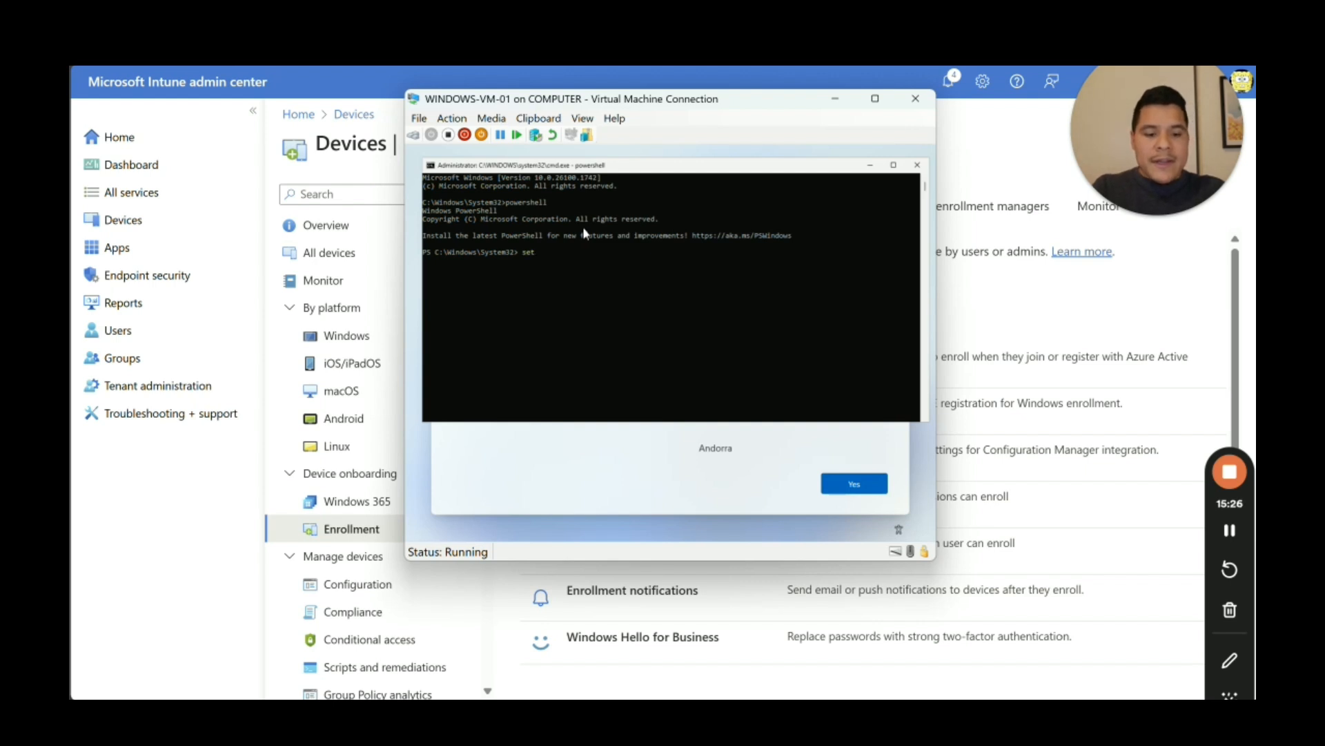
{"action": "type", "text": "-exec"}
{"action": "key", "text": "BackSpace"}
{"action": "key", "text": "BackSpace"}
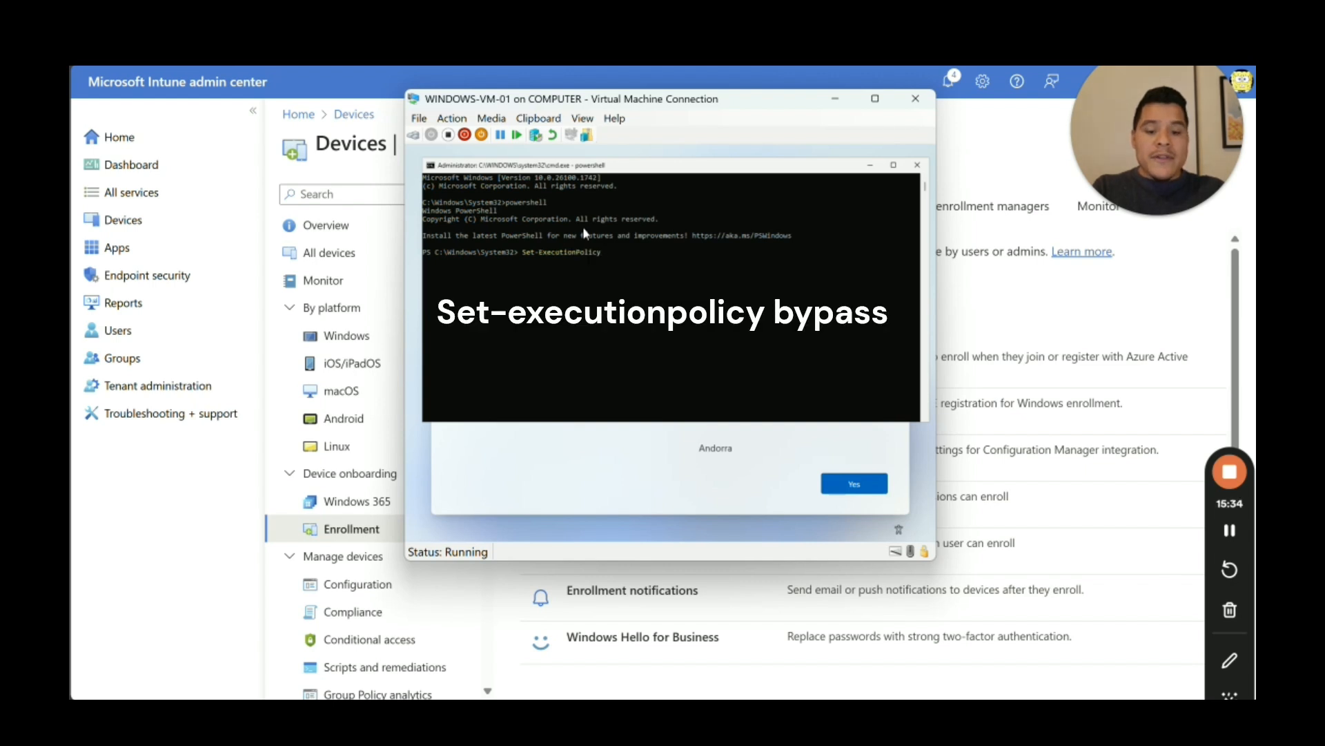
{"action": "type", "text": "bypass"}
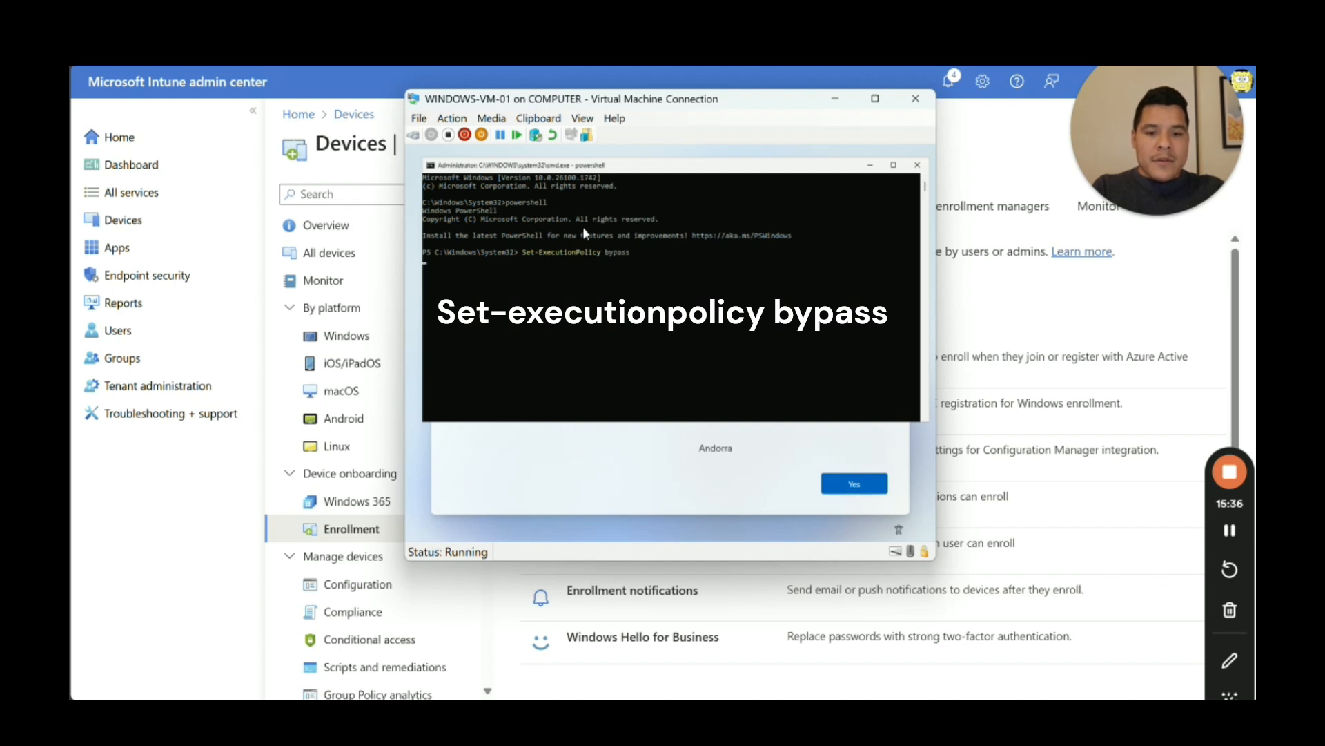
{"action": "key", "text": "Return"}
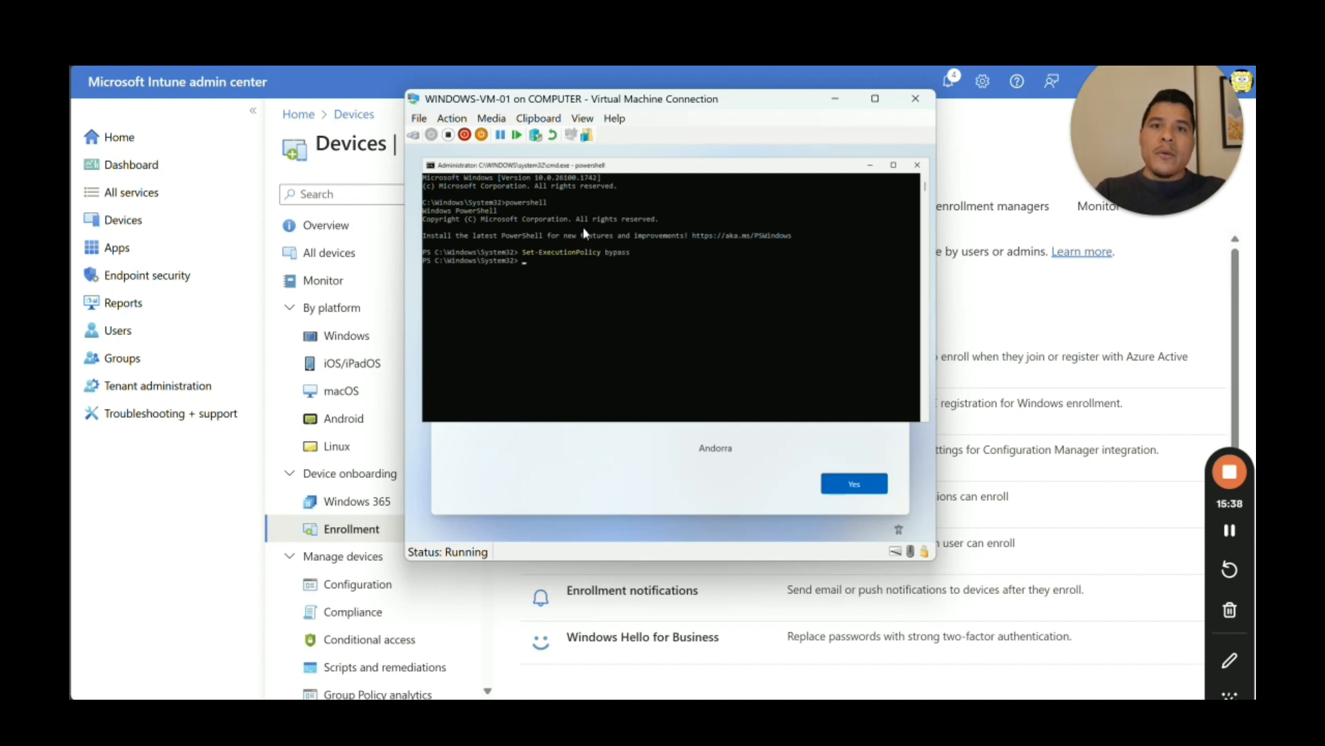
Step: Run install-windowsautopilotinfo, which fails as an unrecognized command
{"action": "type", "text": "instal"}
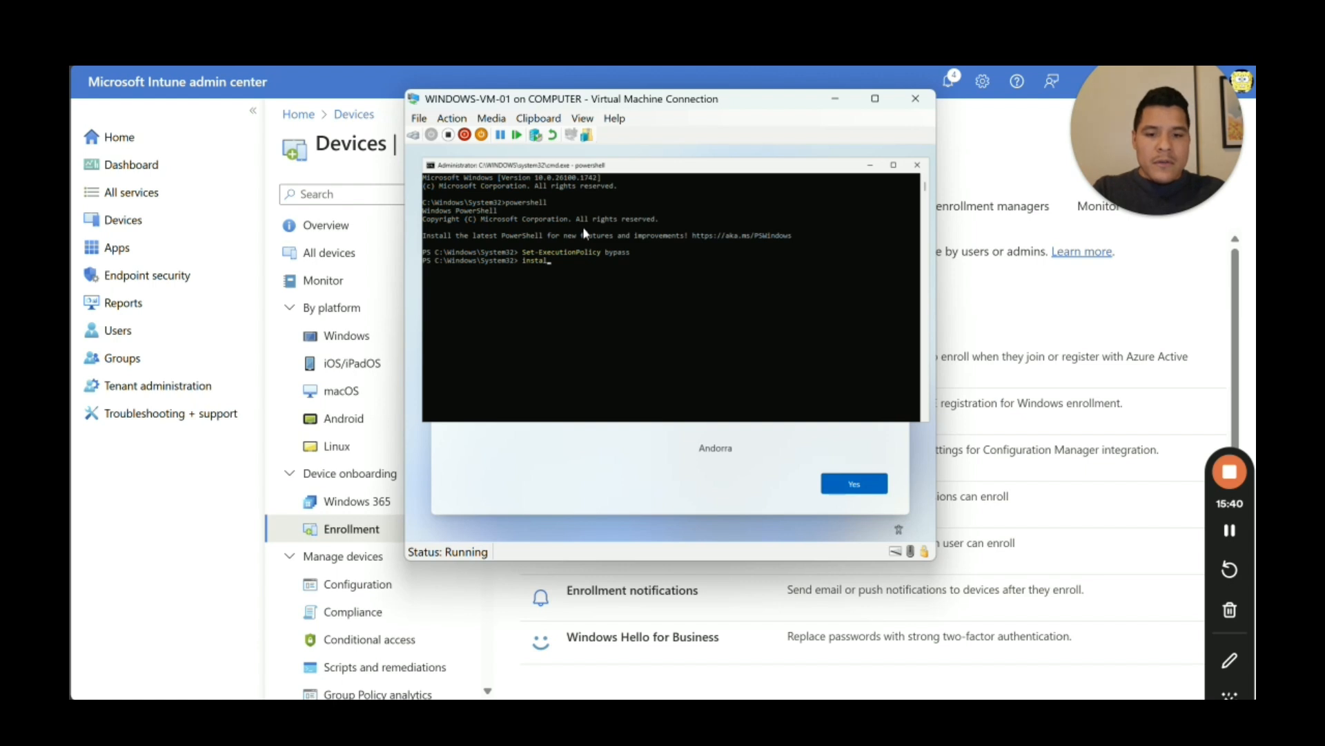
{"action": "type", "text": "l-wi"}
{"action": "key", "text": "BackSpace"}
{"action": "key", "text": "BackSpace"}
{"action": "key", "text": "BackSpace"}
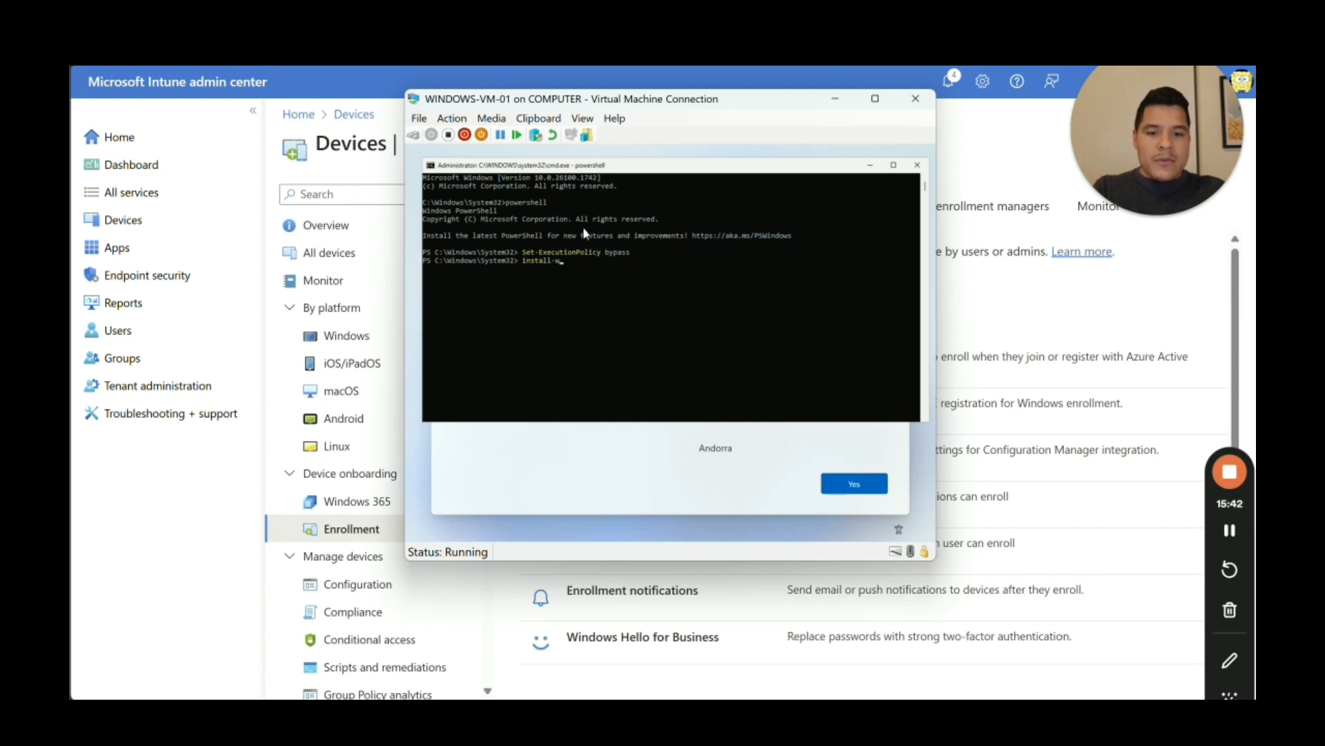
{"action": "type", "text": "indowsautop"}
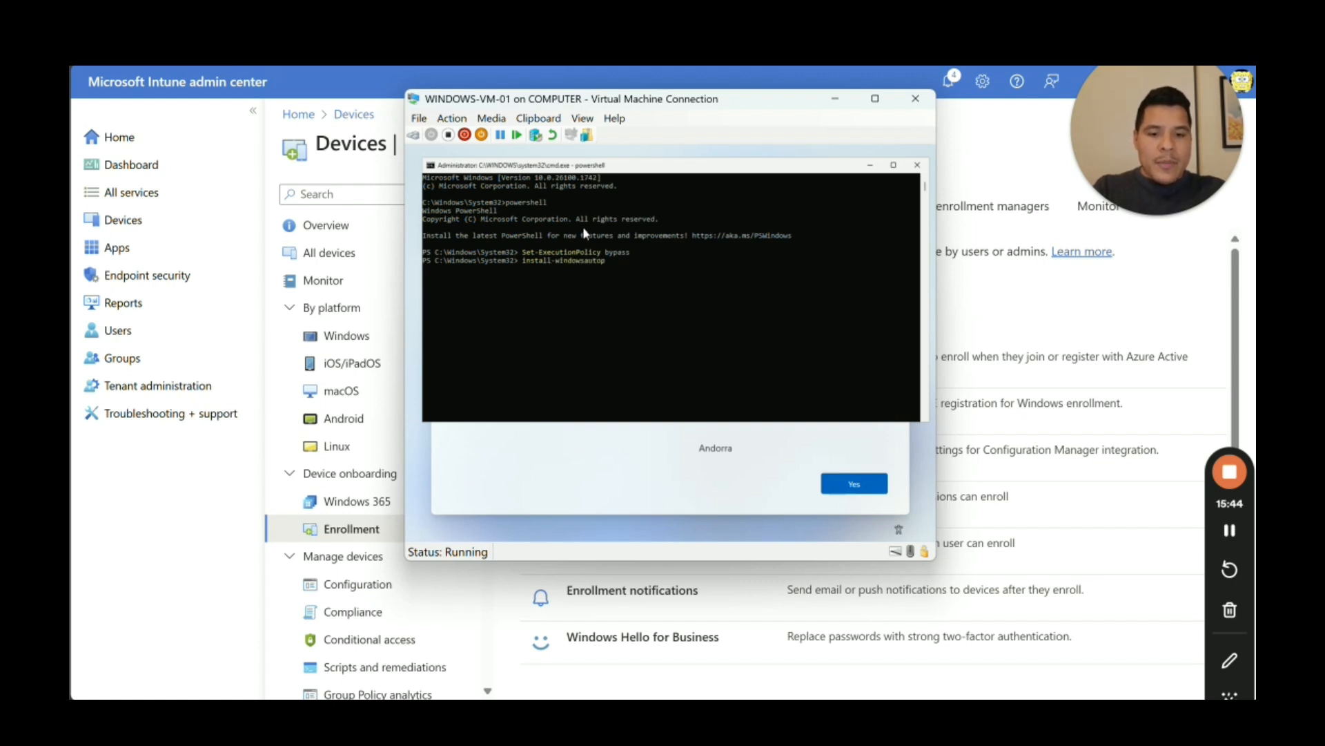
{"action": "type", "text": "ilotinfo"}
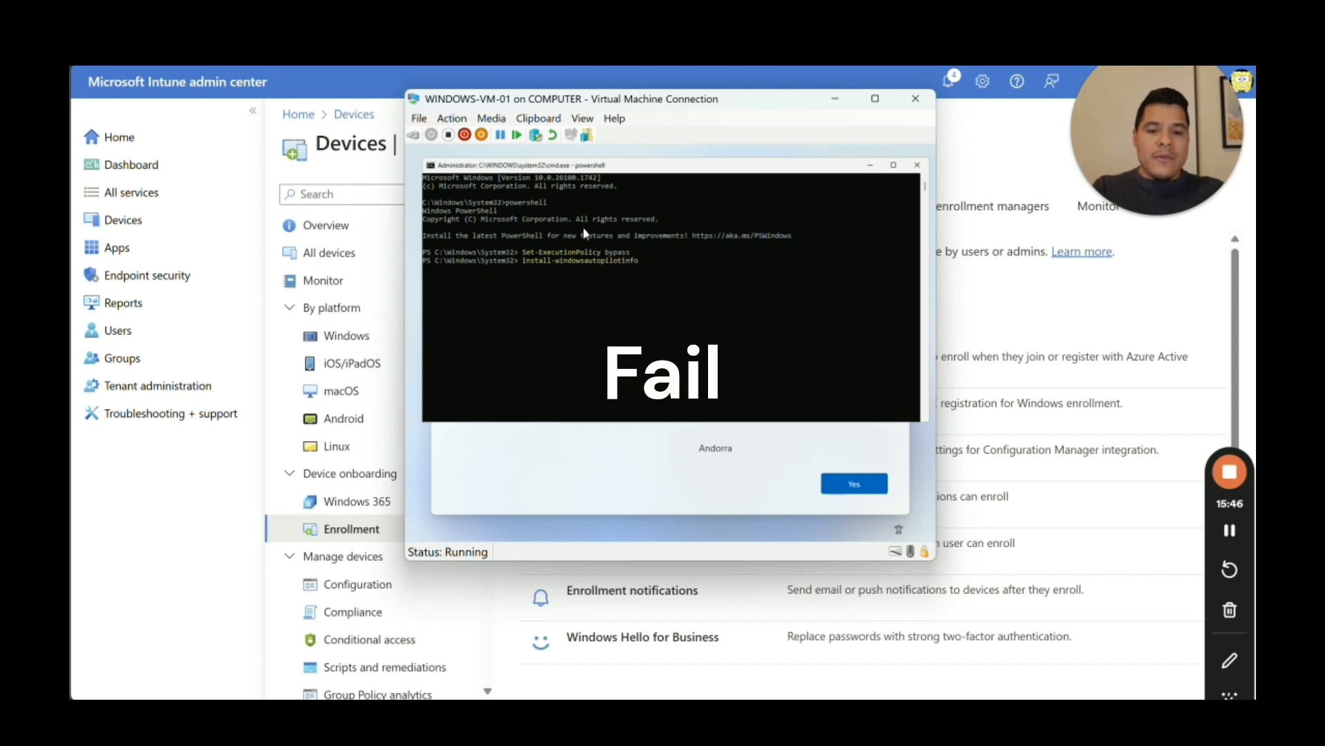
{"action": "key", "text": "Return"}
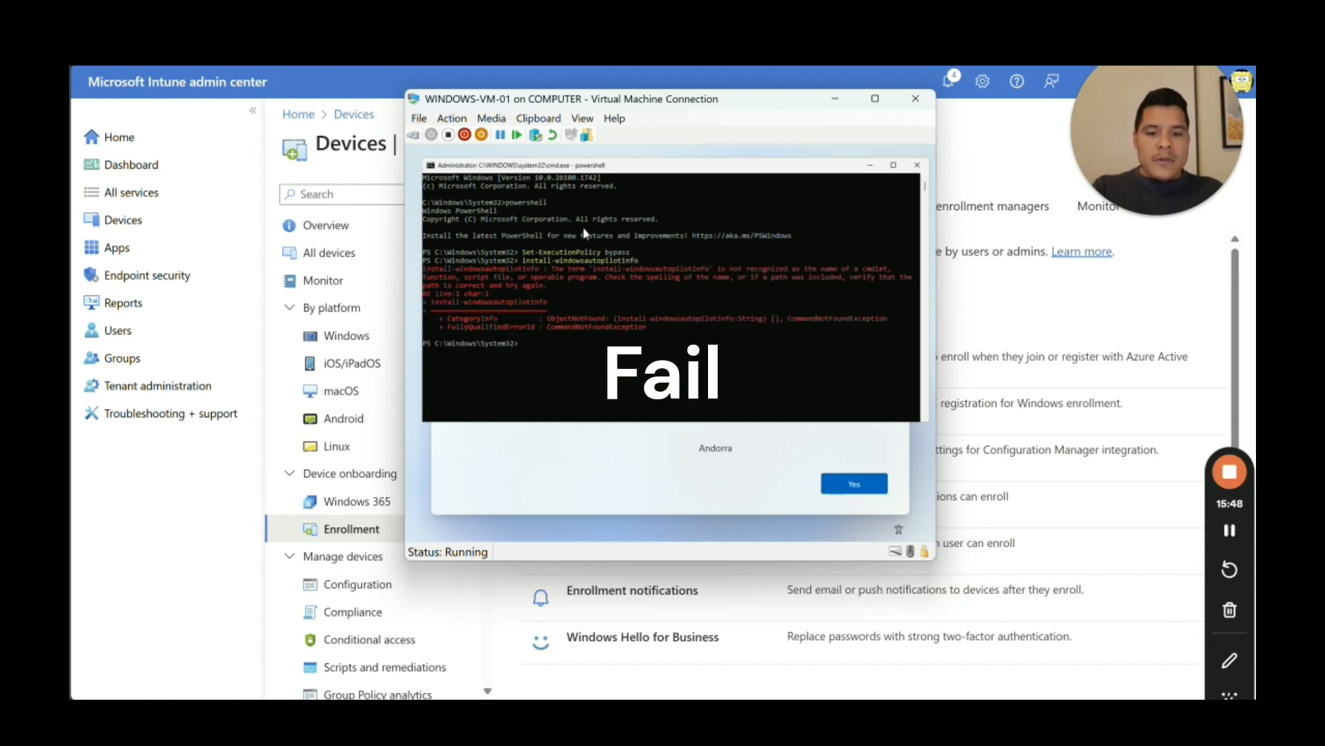
Step: Run Install-Script Get-WindowsAutopilotInfo and answer Y to adding the scripts folder to PATH
{"action": "type", "text": "install-script Get-WindowsAutopilotInfo"}
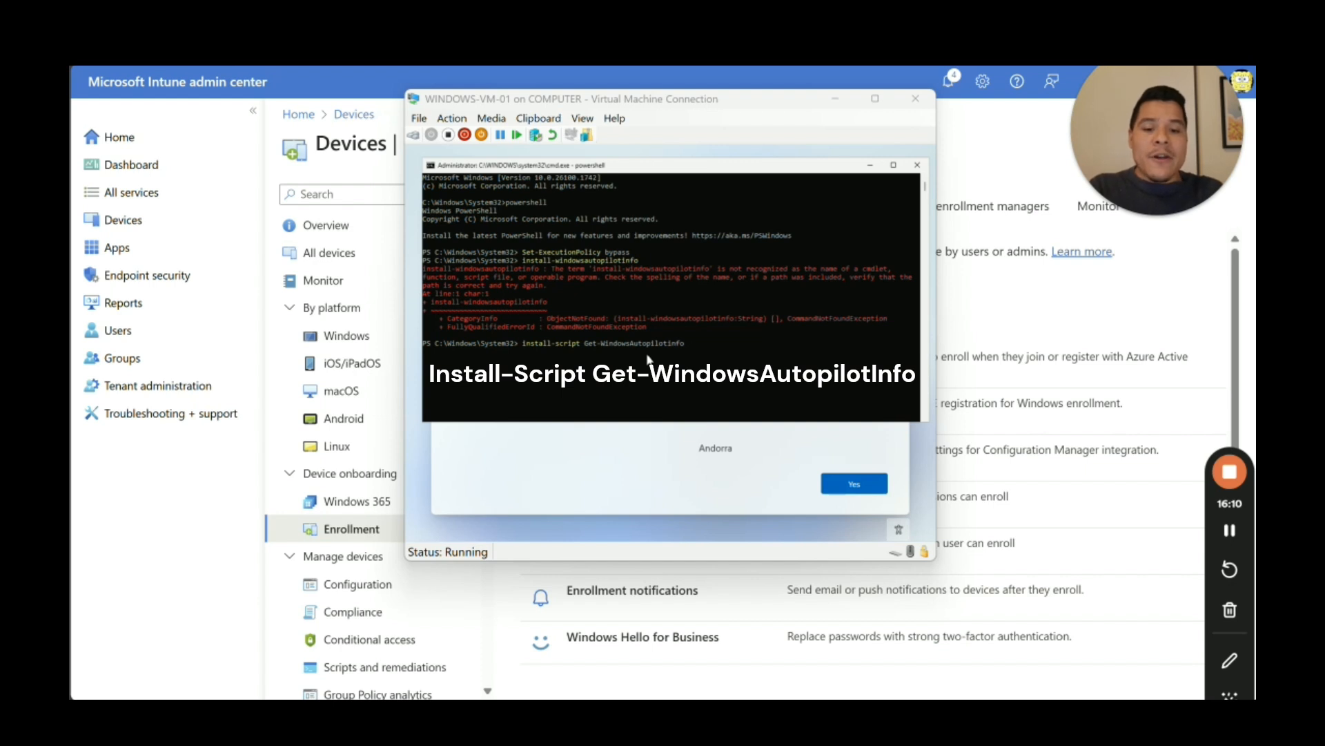
{"action": "left_click", "coordinate": [707, 352]}
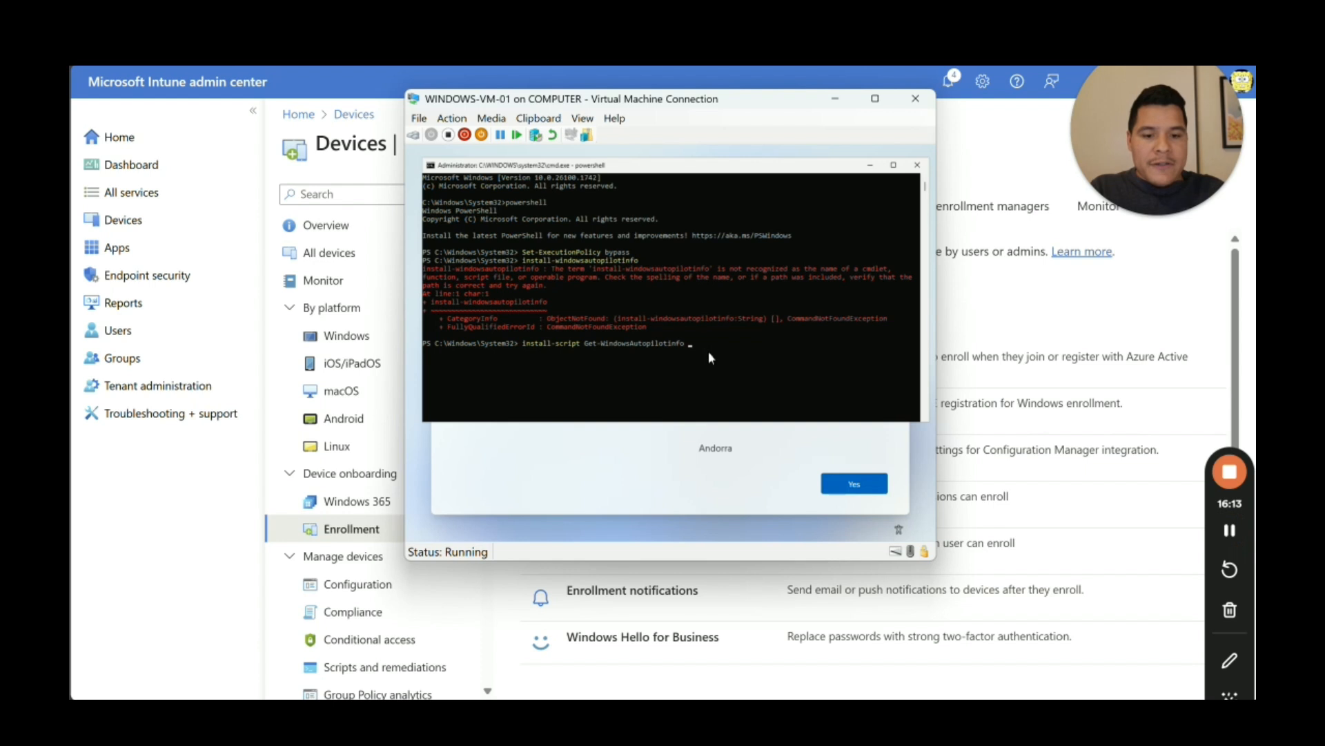
{"action": "left_click", "coordinate": [689, 343]}
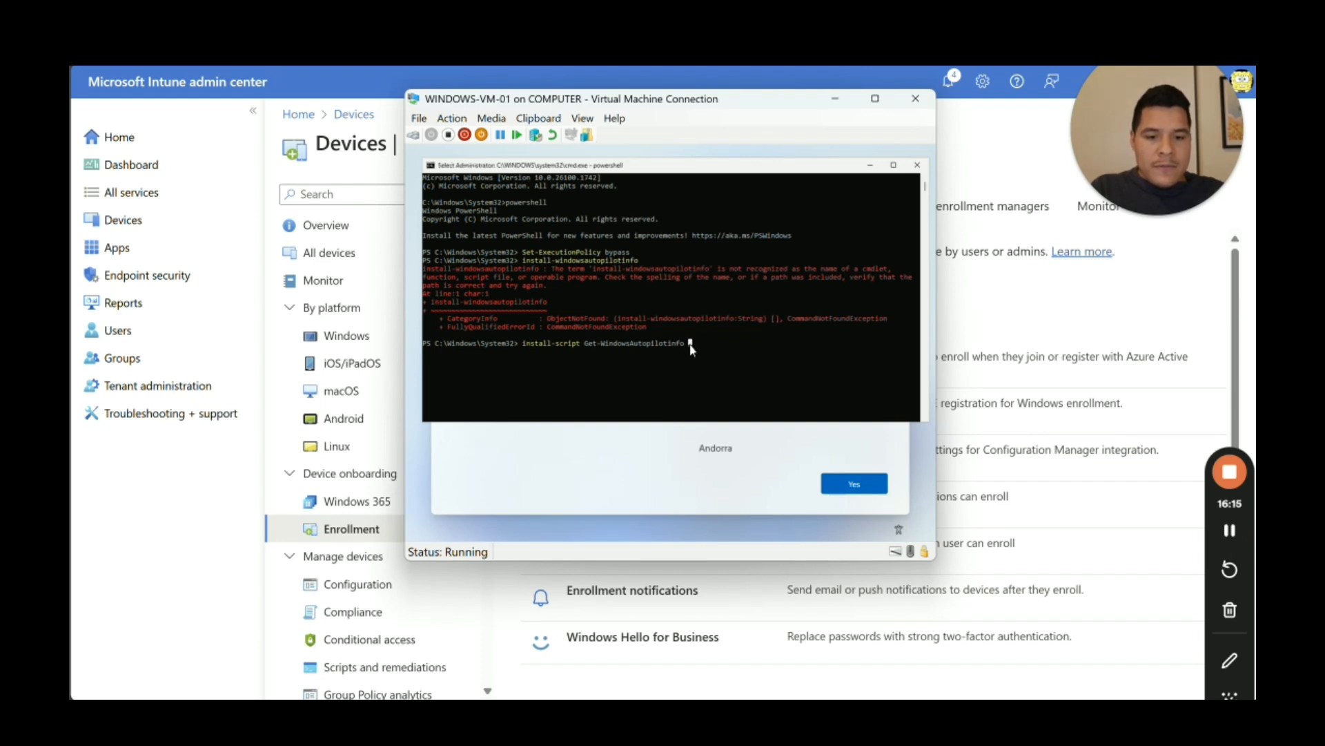
{"action": "key", "text": "Escape"}
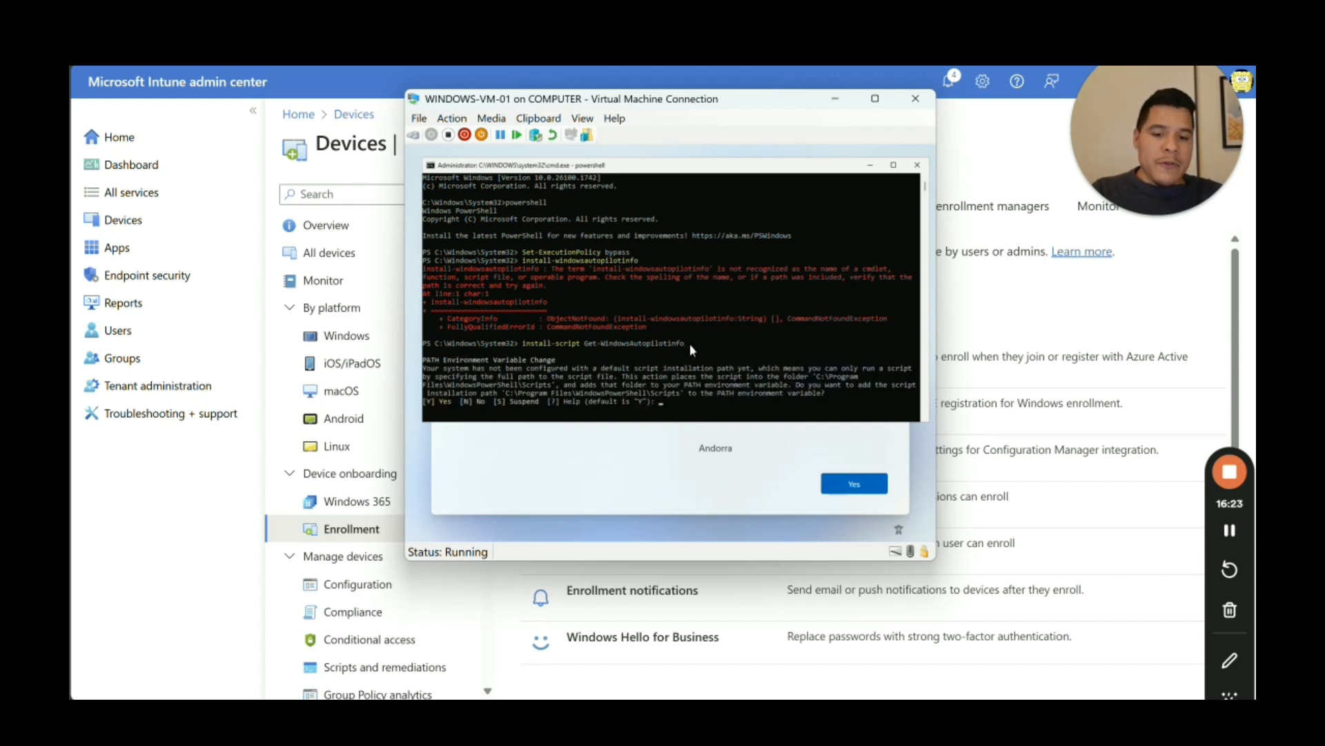
{"action": "type", "text": "Y"}
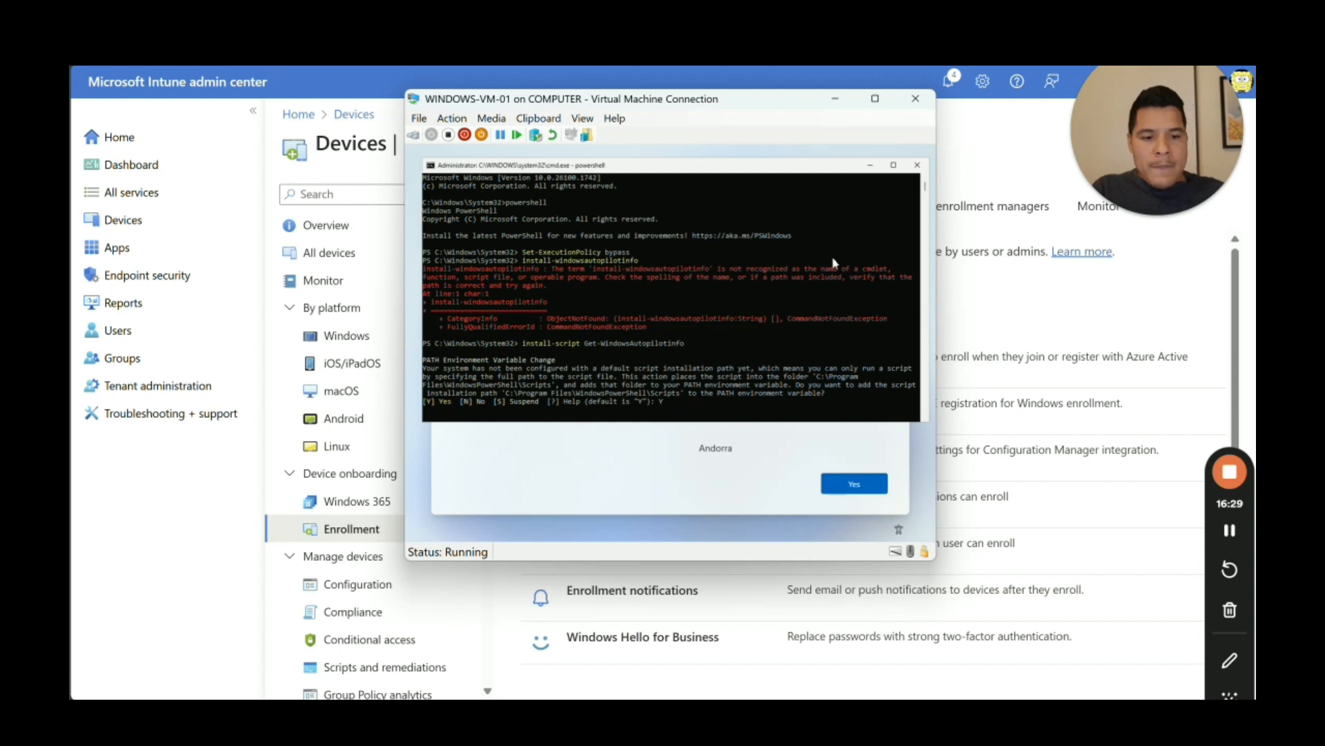
{"action": "key", "text": "Return"}
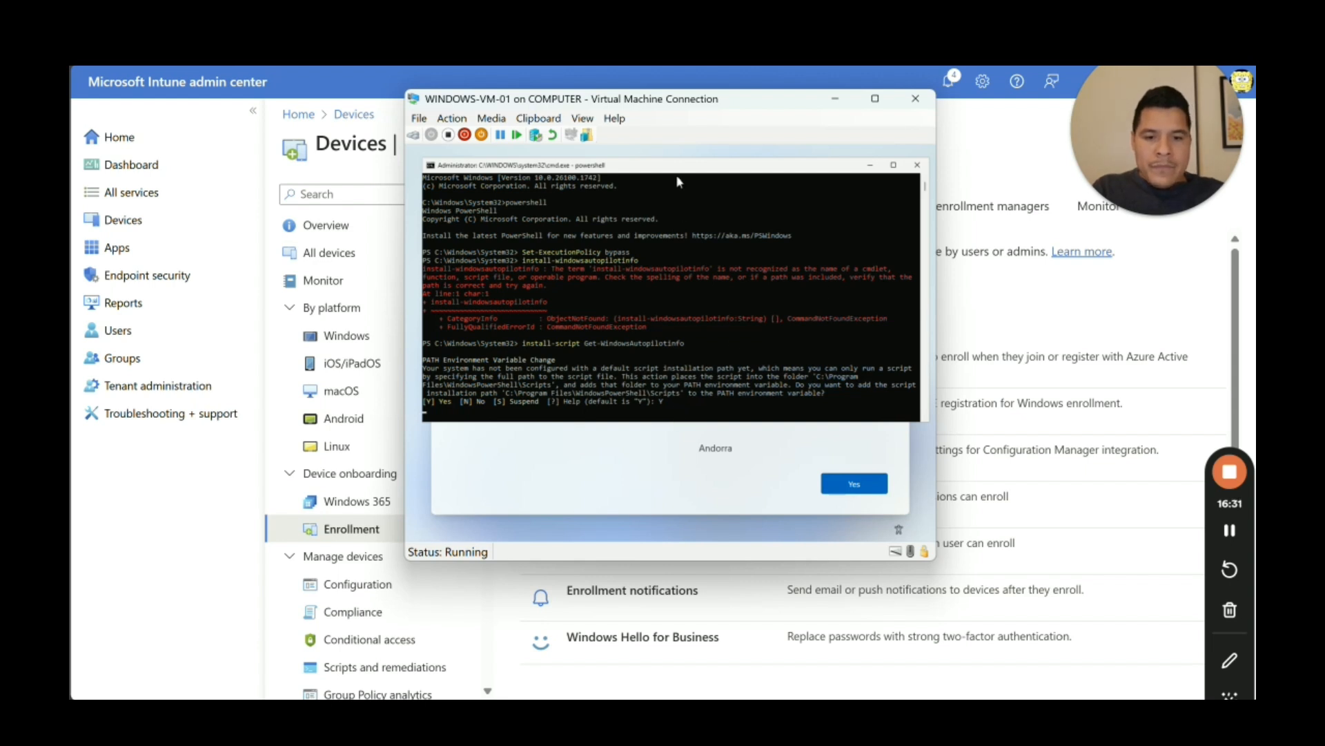
Step: Accept the NuGet provider install with Y and trust the PSGallery repository with A
{"action": "left_click_drag", "start_coordinate": [676, 171], "coordinate": [664, 172]}
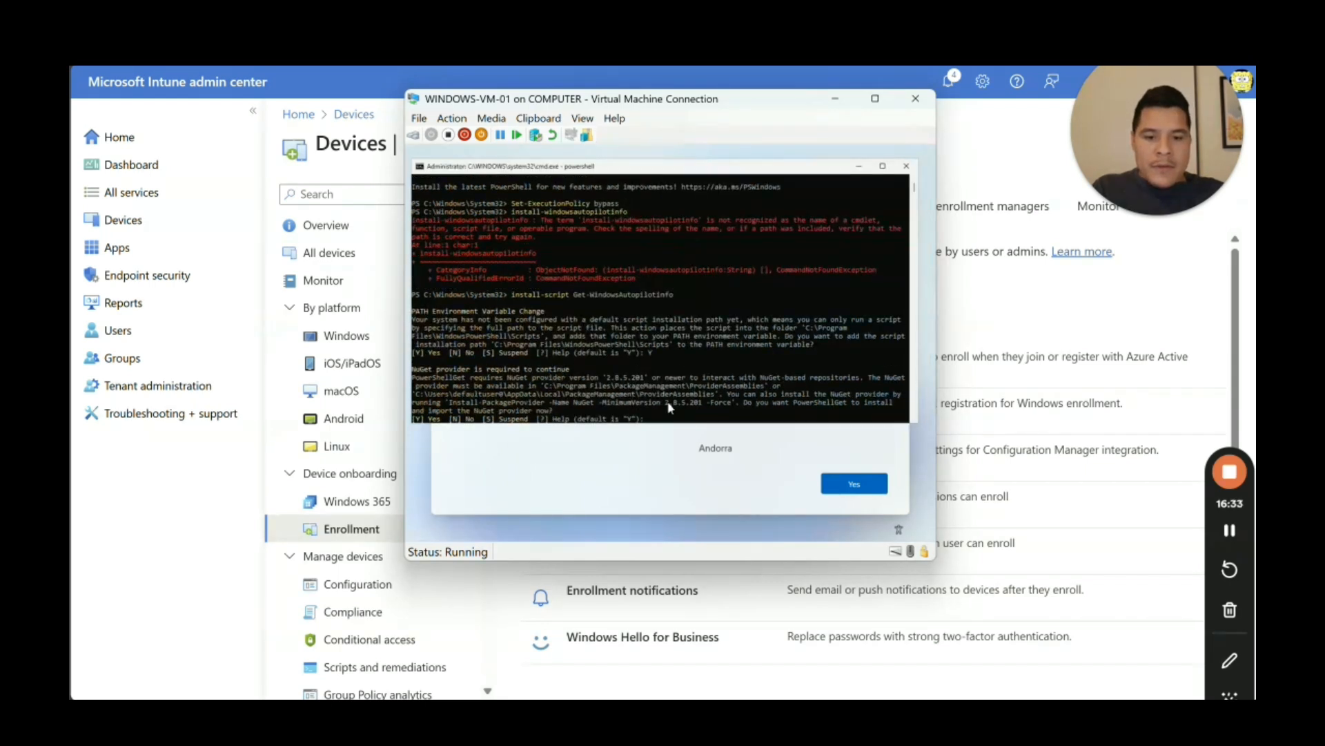
{"action": "type", "text": "Y"}
{"action": "key", "text": "Return"}
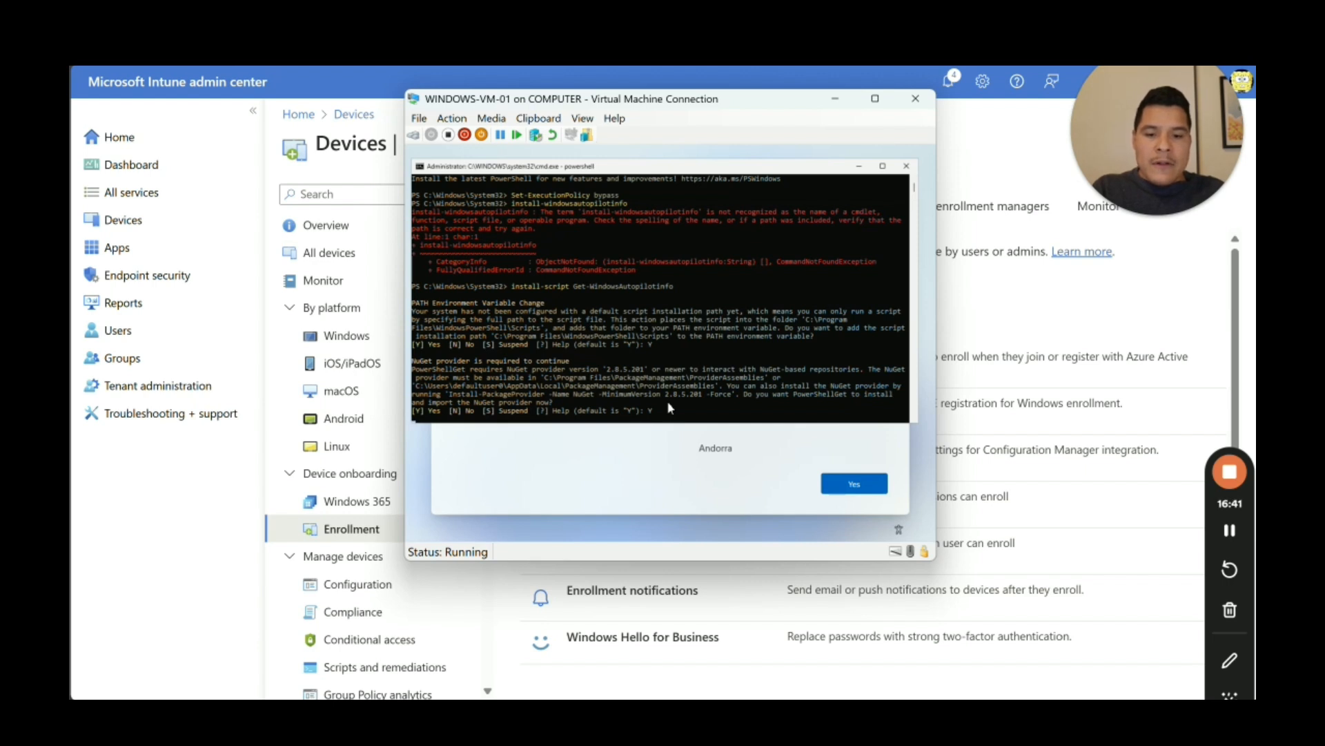
{"action": "key", "text": "Return"}
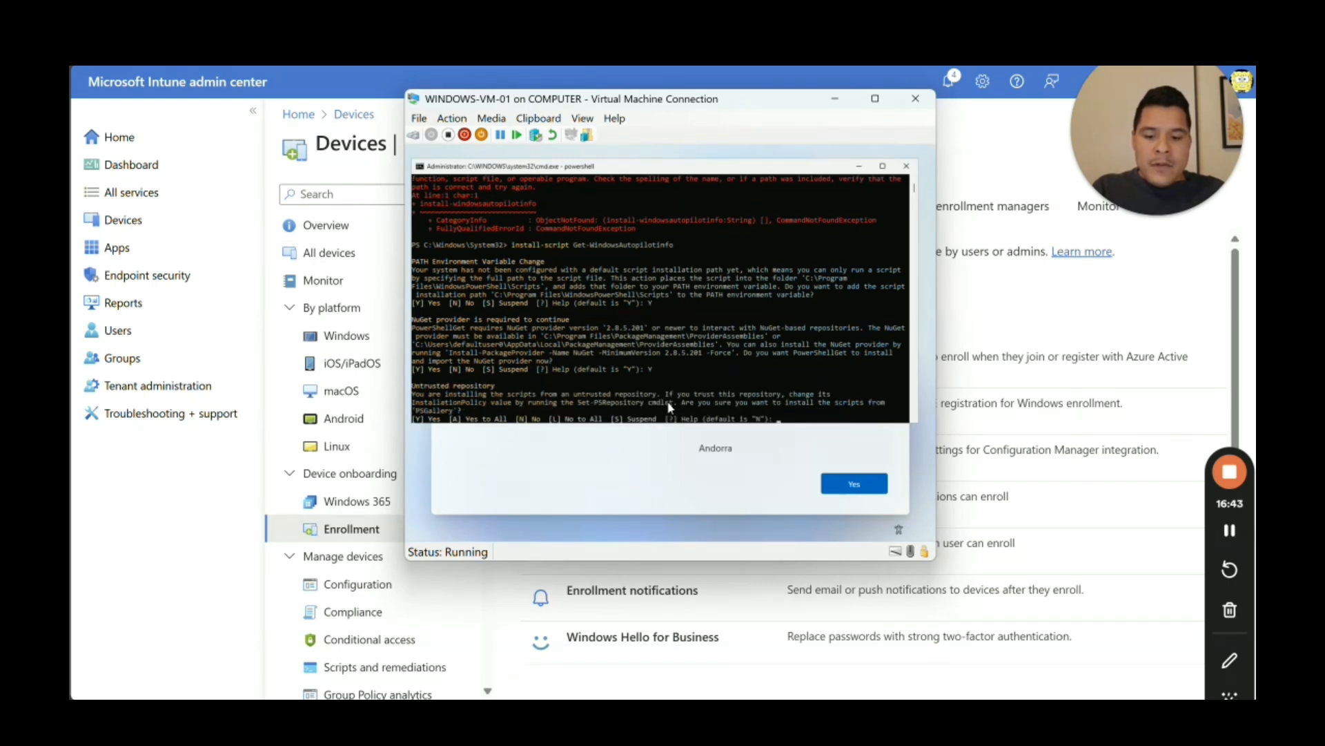
{"action": "type", "text": "A"}
{"action": "key", "text": "Return"}
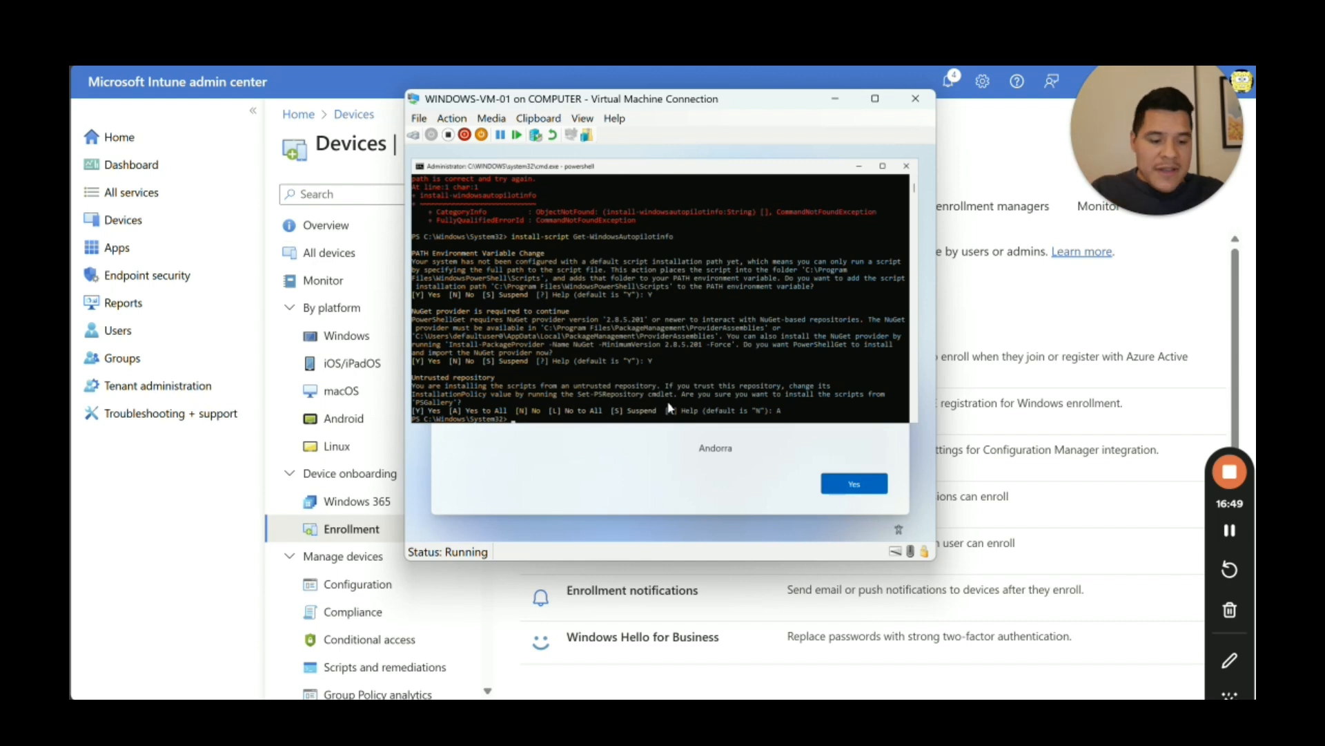
Step: Enter the Get-WindowsAutopilotInfo -Online command at the PowerShell prompt
{"action": "key", "text": "Up"}
{"action": "key", "text": "Up"}
{"action": "key", "text": "Up"}
{"action": "key", "text": "Down"}
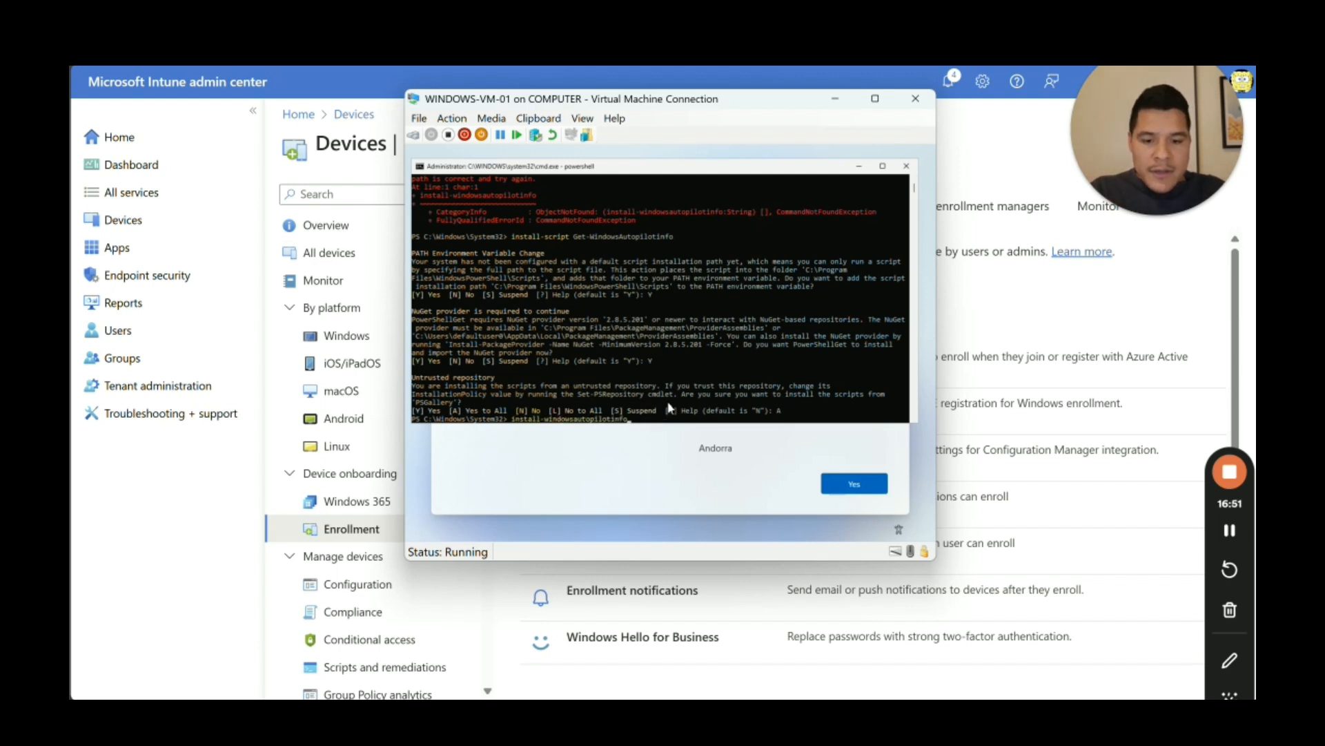
{"action": "key", "text": "Down"}
{"action": "key", "text": "Down"}
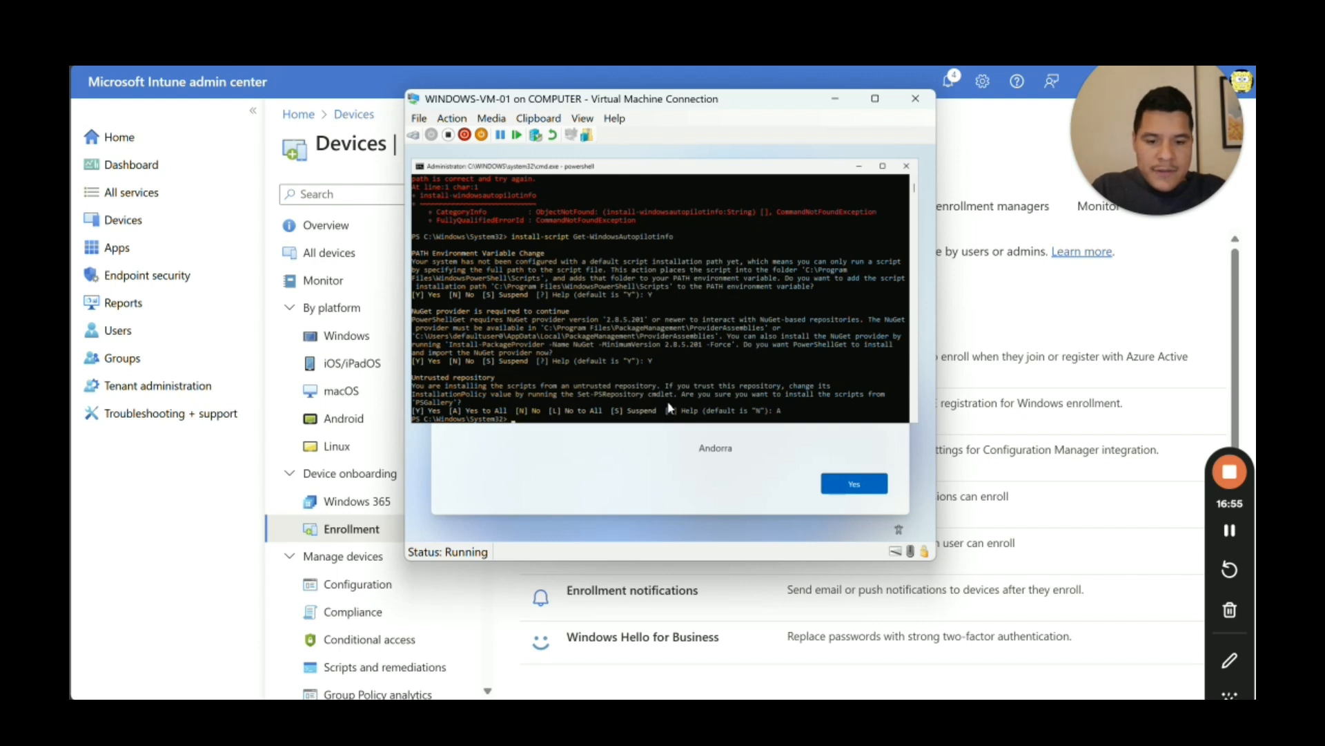
{"action": "type", "text": "Get-Win"}
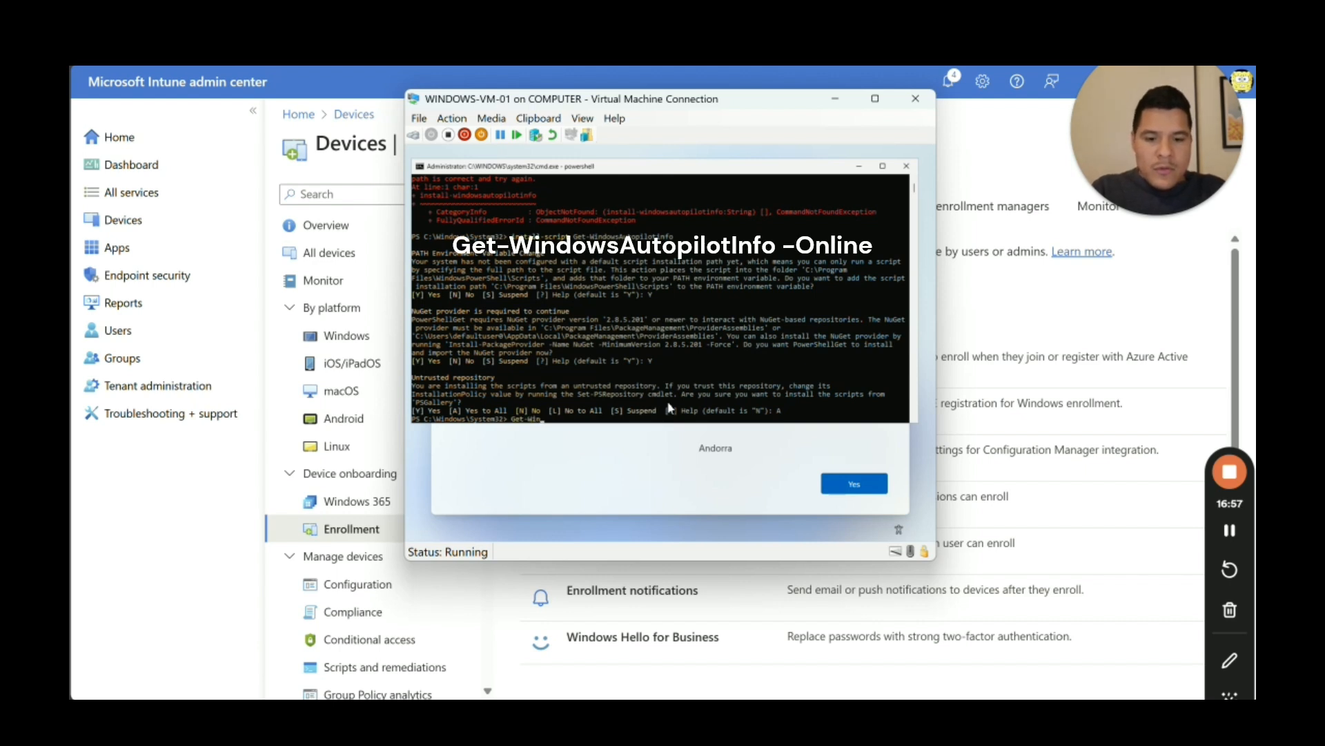
{"action": "type", "text": "dowsAut"}
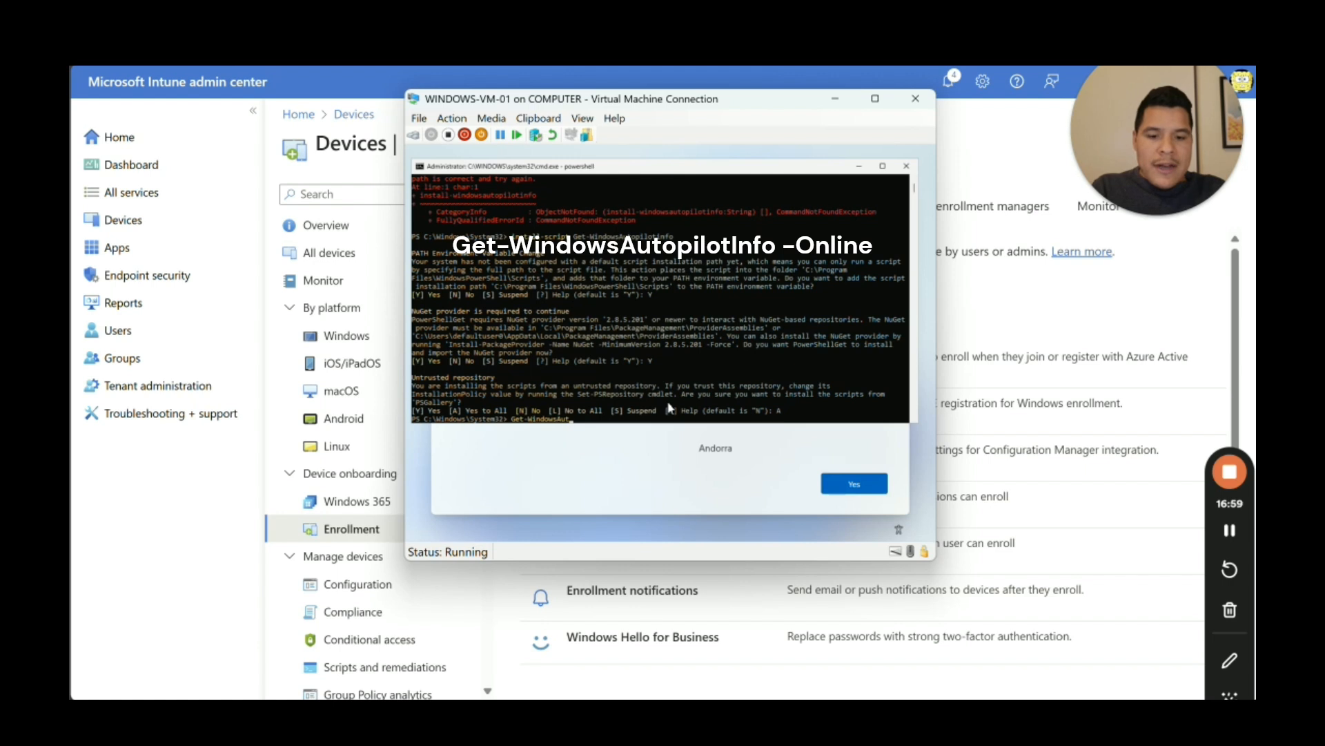
{"action": "type", "text": "opilo"}
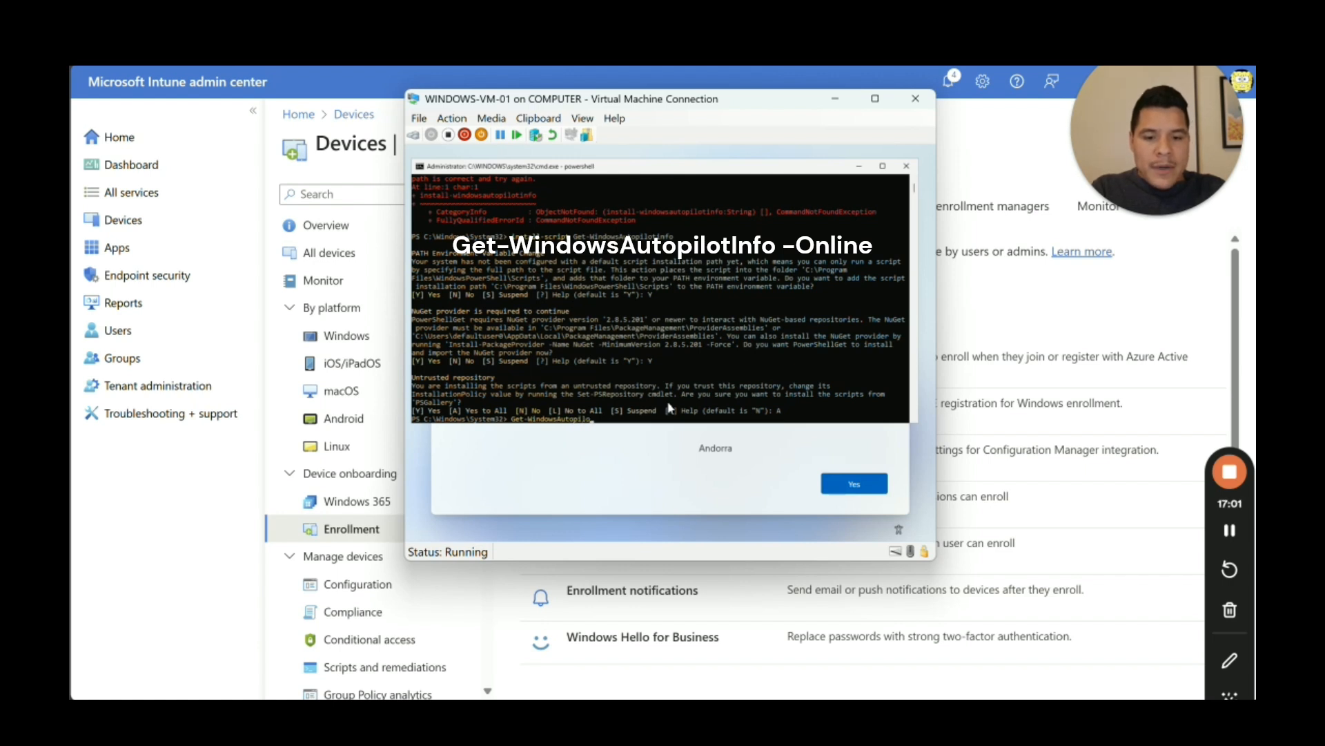
{"action": "type", "text": "tinfo -online"}
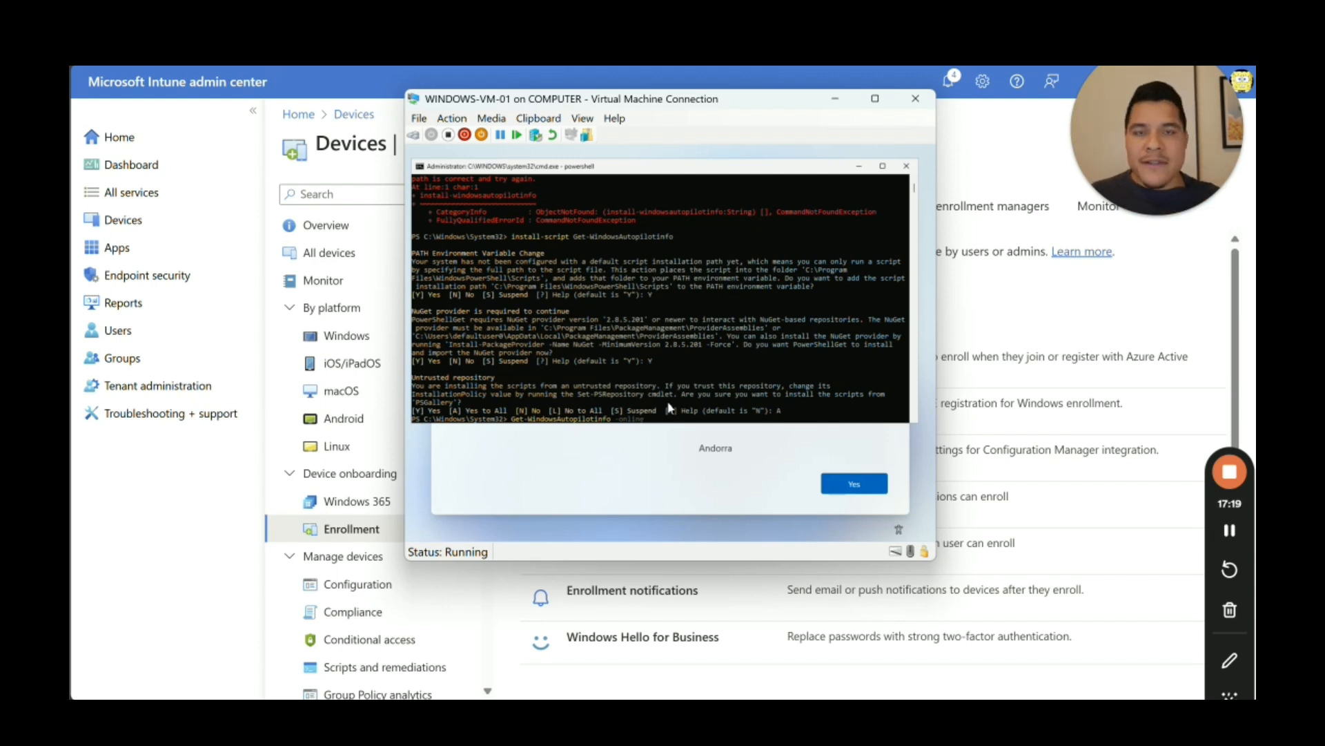
Step: Run Get-WindowsAutopilotInfo -Online to install WindowsAutopilotIntune and bring up Microsoft sign-in
{"action": "key", "text": "Return"}
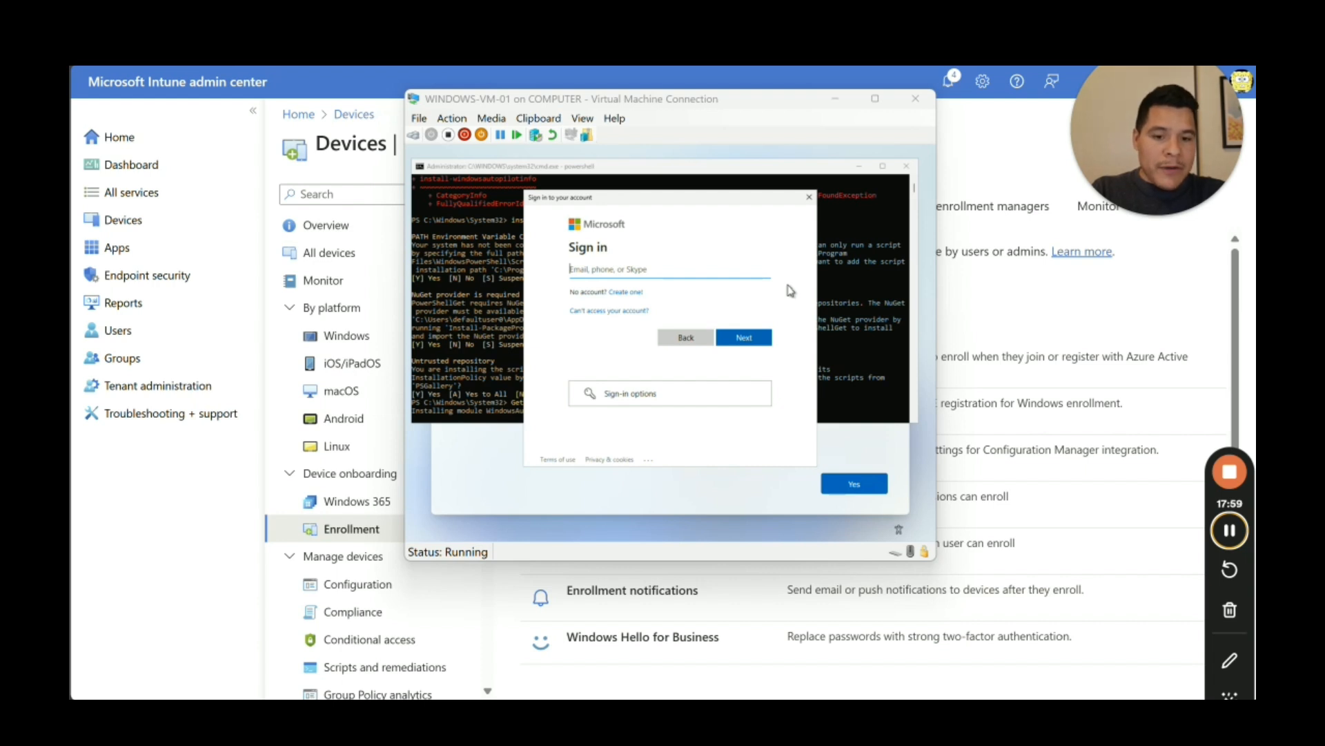
Step: Enter the admin account e-mail in the Microsoft sign-in window and submit it
{"action": "left_click", "coordinate": [628, 280]}
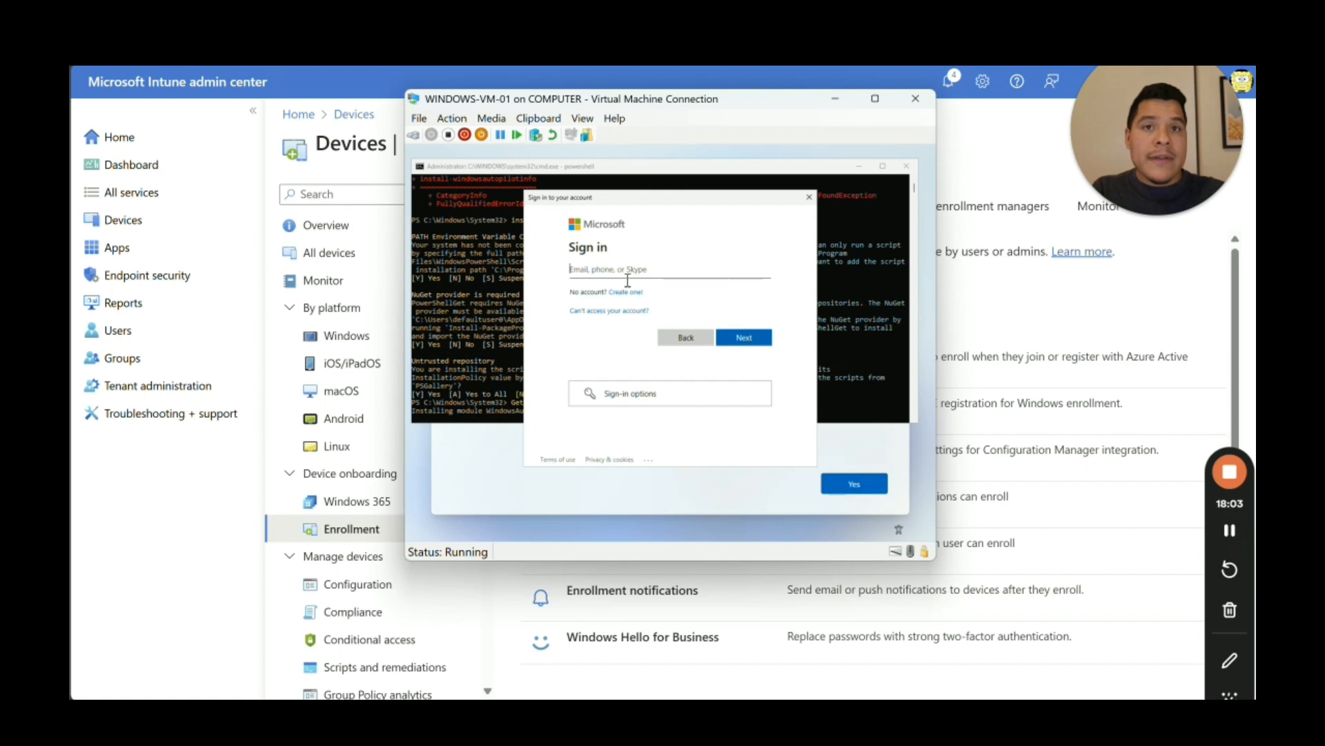
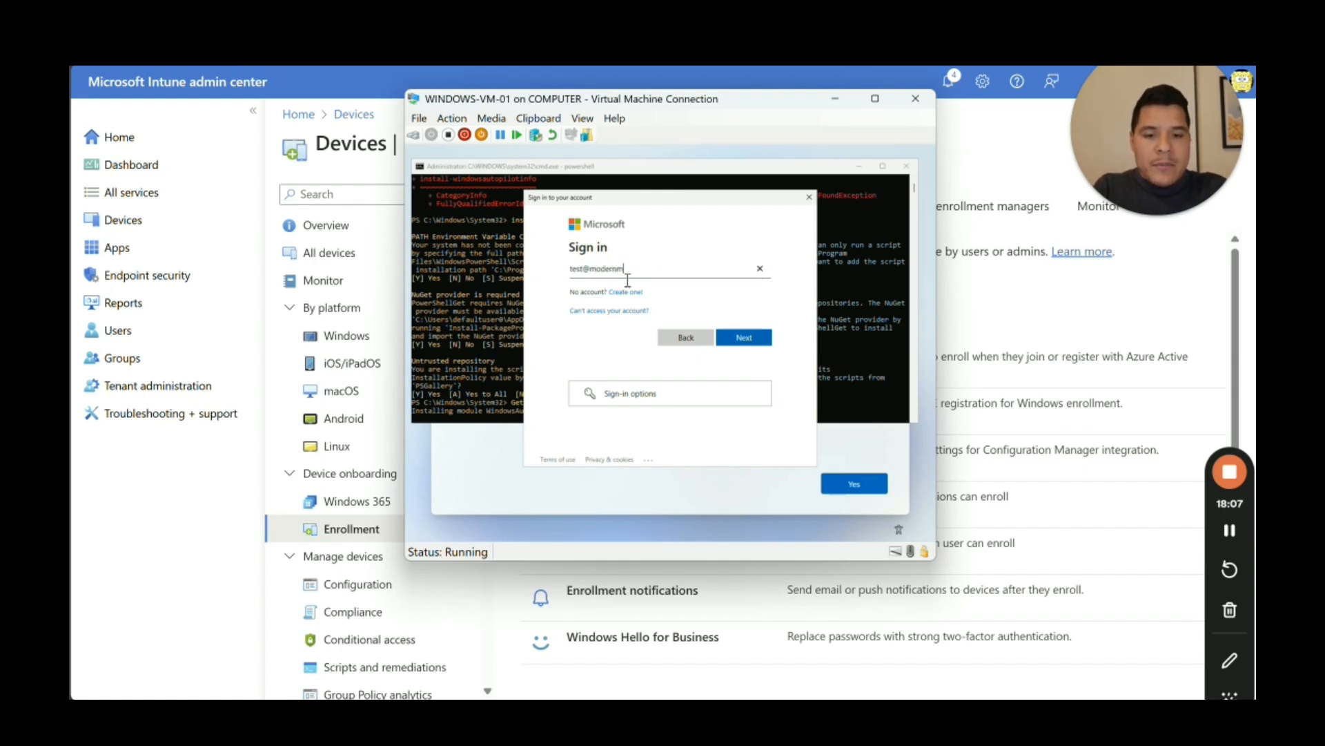
{"action": "key", "text": "Return"}
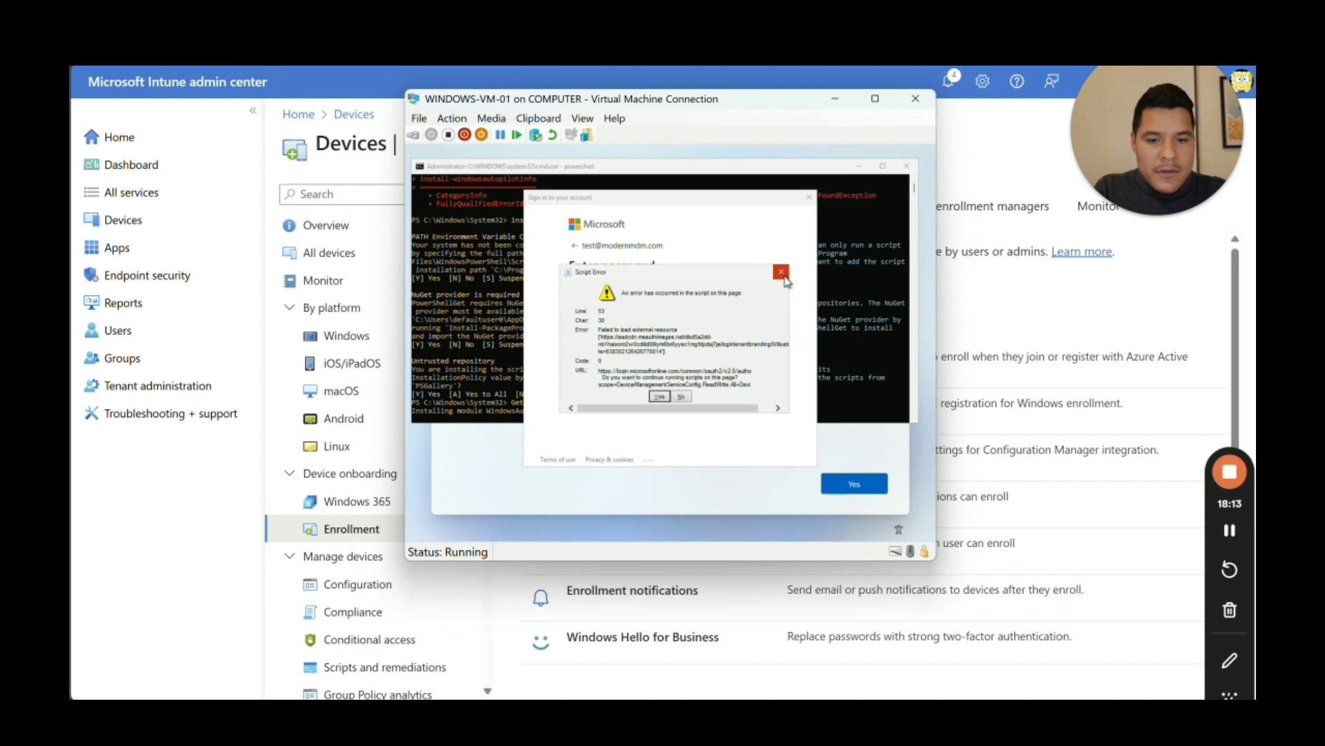
Step: Dismiss the script error, approve sign-in in the authenticator app, and select the device serial number
{"action": "left_click", "coordinate": [660, 397]}
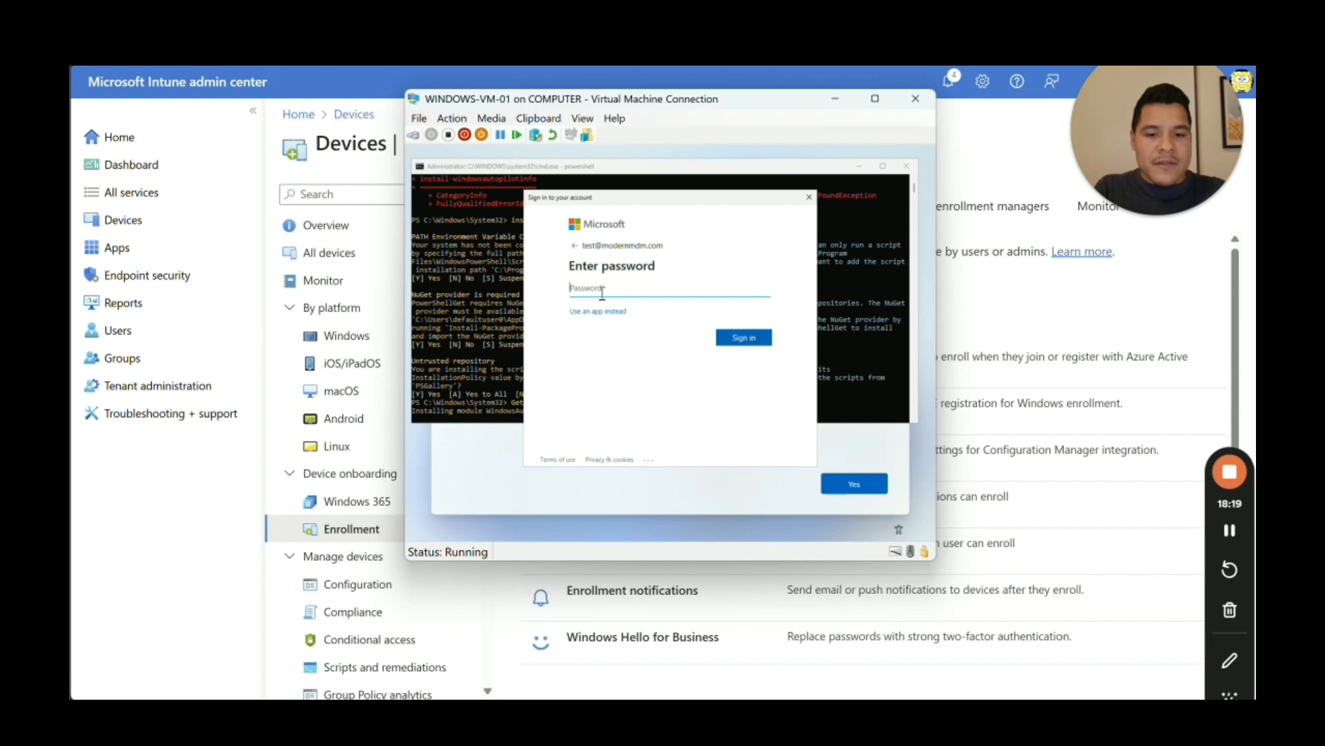
{"action": "left_click", "coordinate": [588, 312]}
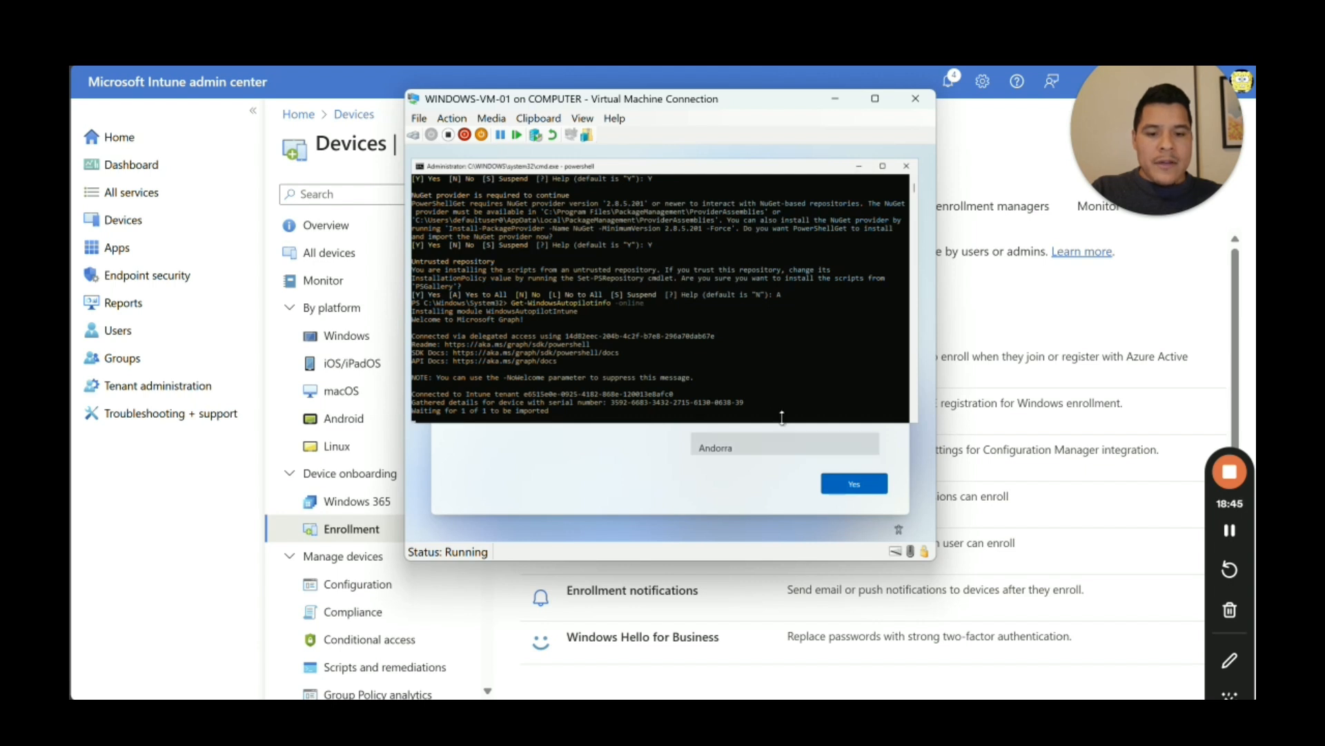
{"action": "left_click_drag", "start_coordinate": [747, 403], "coordinate": [693, 407]}
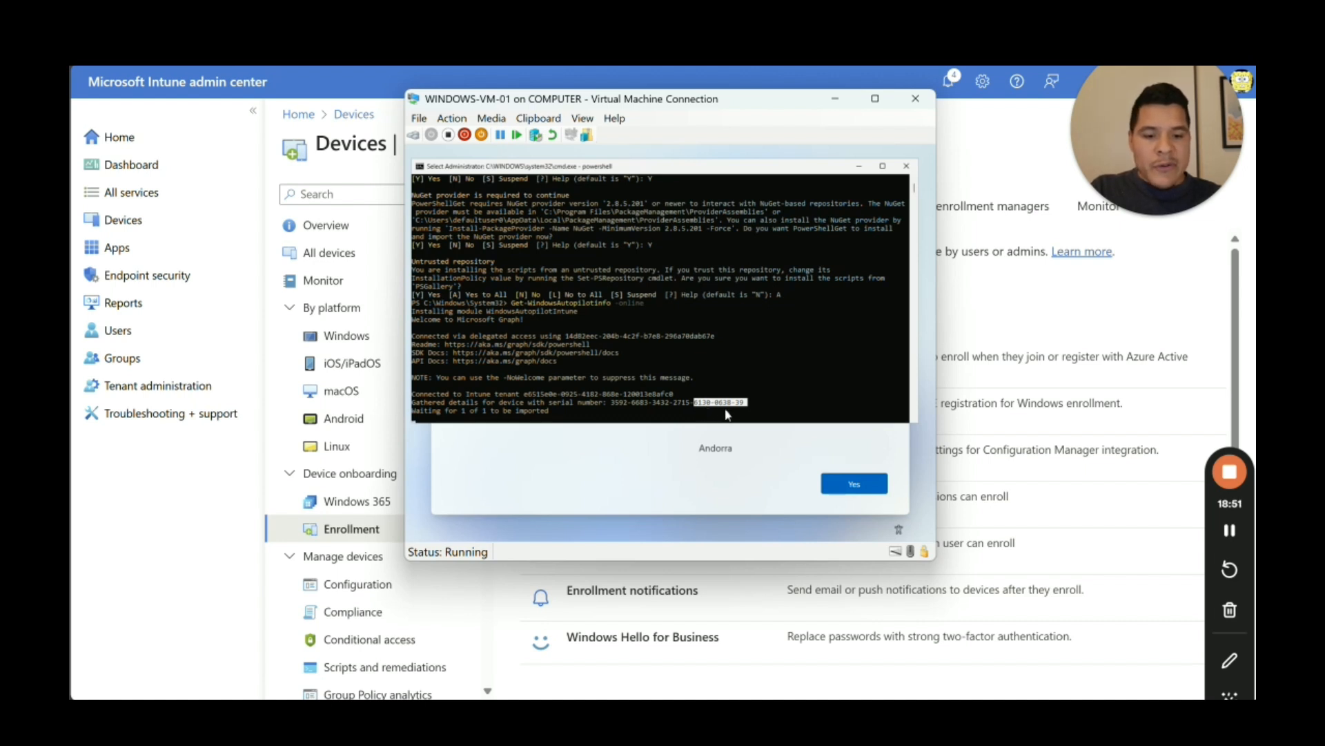
{"action": "left_click", "coordinate": [836, 101]}
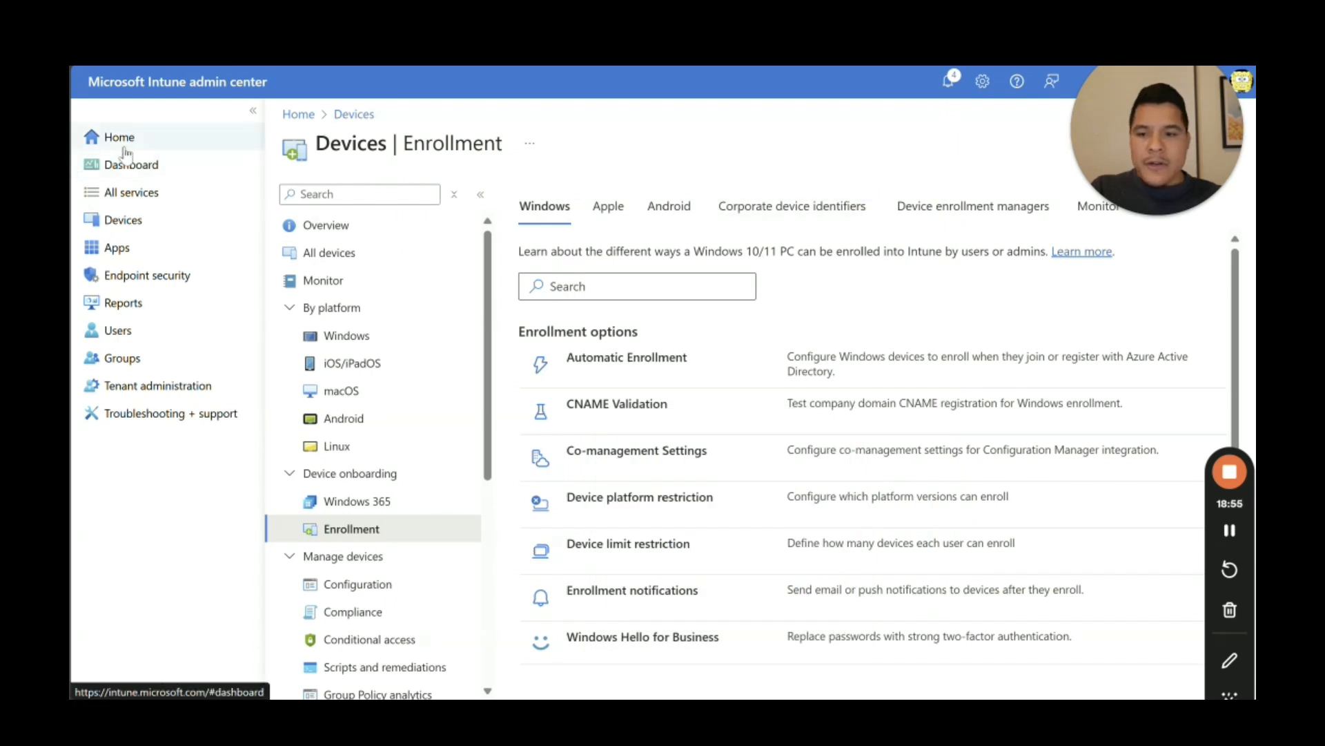
Step: Go to Devices > Enrollment > Windows Autopilot devices and refresh the still-empty list
{"action": "left_click", "coordinate": [145, 222]}
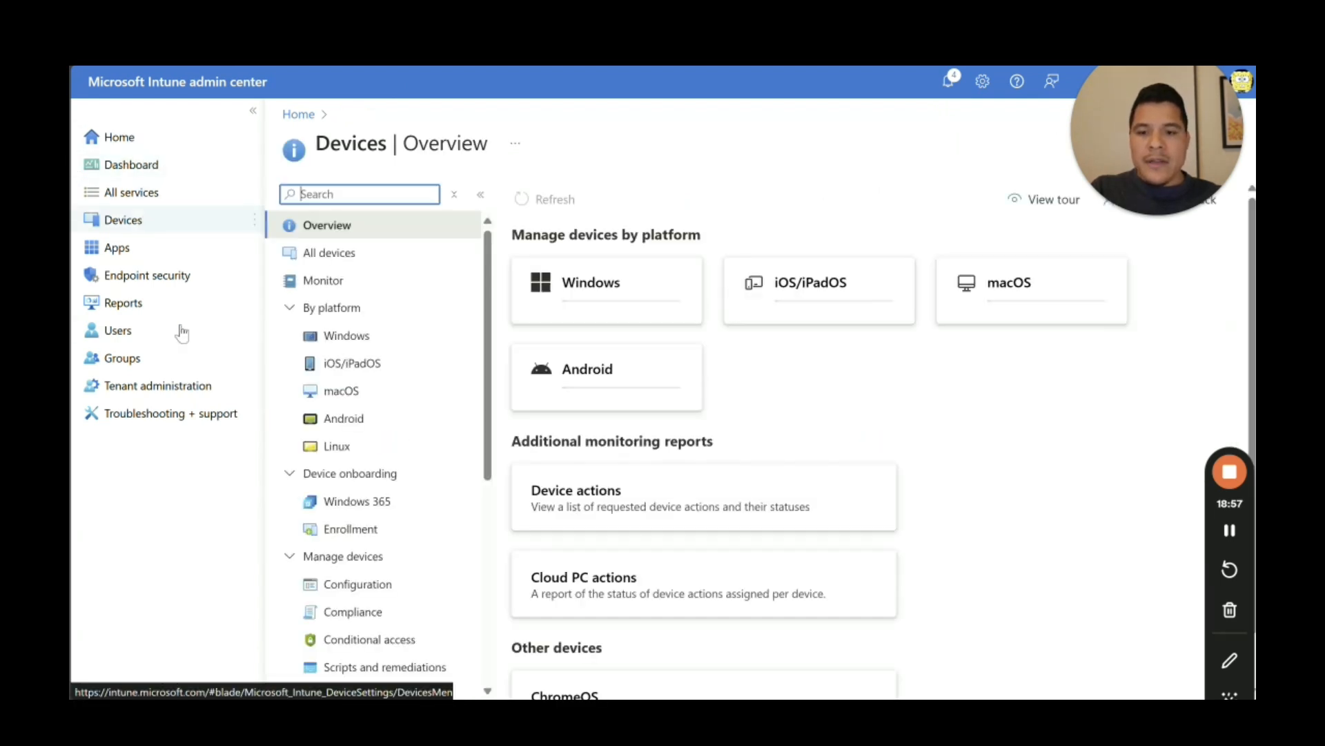
{"action": "left_click", "coordinate": [385, 536]}
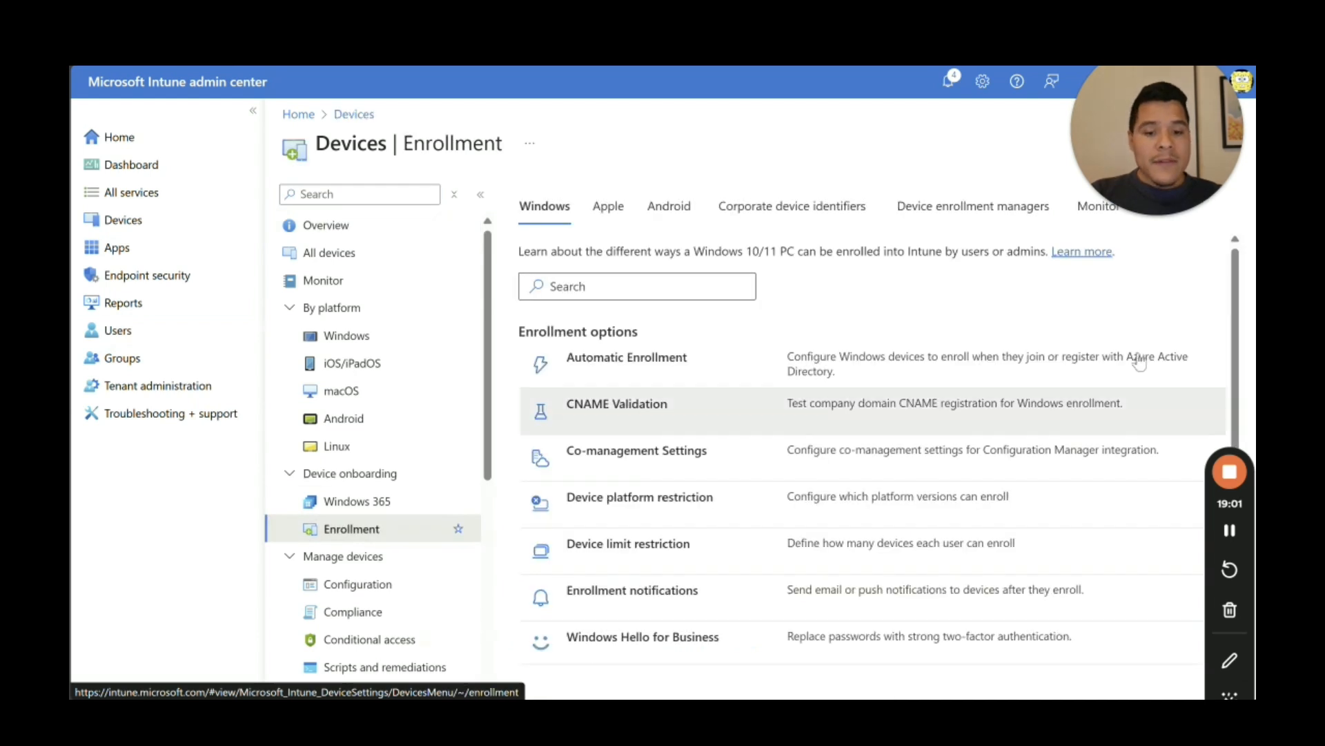
{"action": "scroll", "coordinate": [673, 566], "scroll_direction": "down", "scroll_amount": 5}
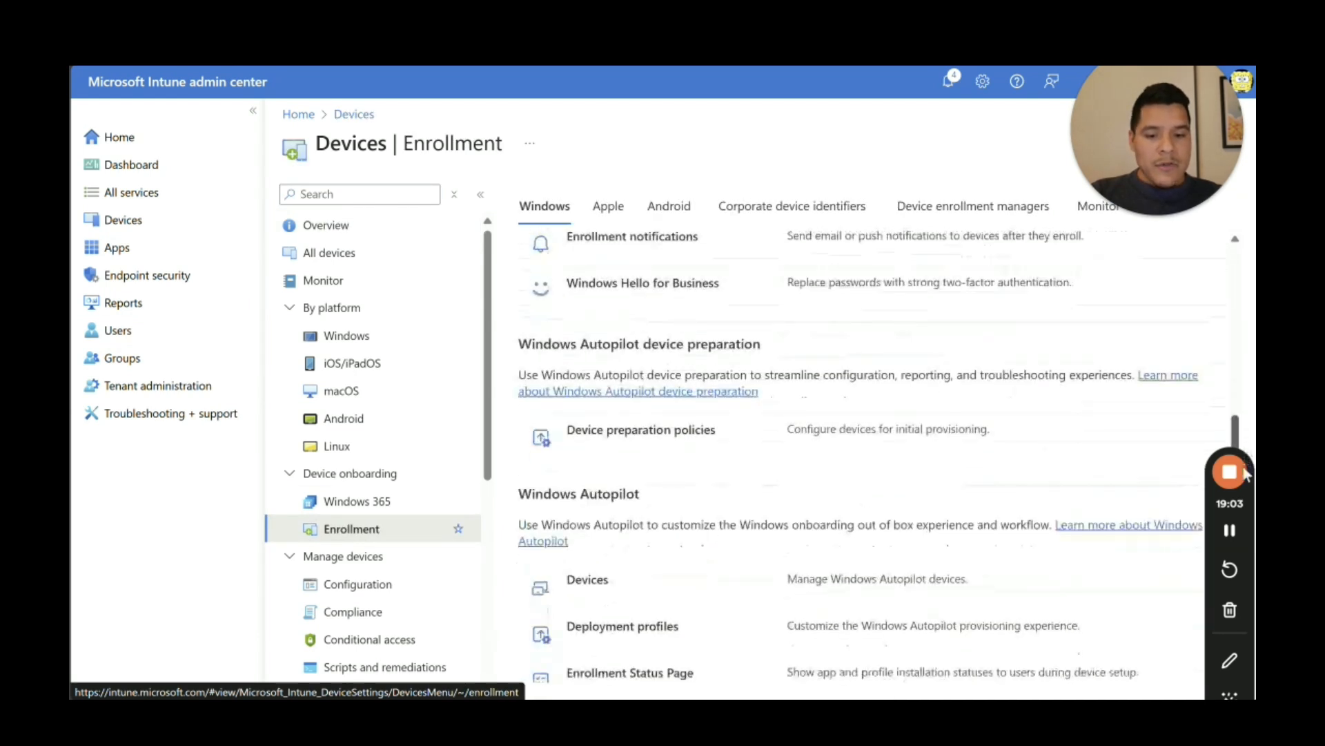
{"action": "left_click", "coordinate": [614, 511]}
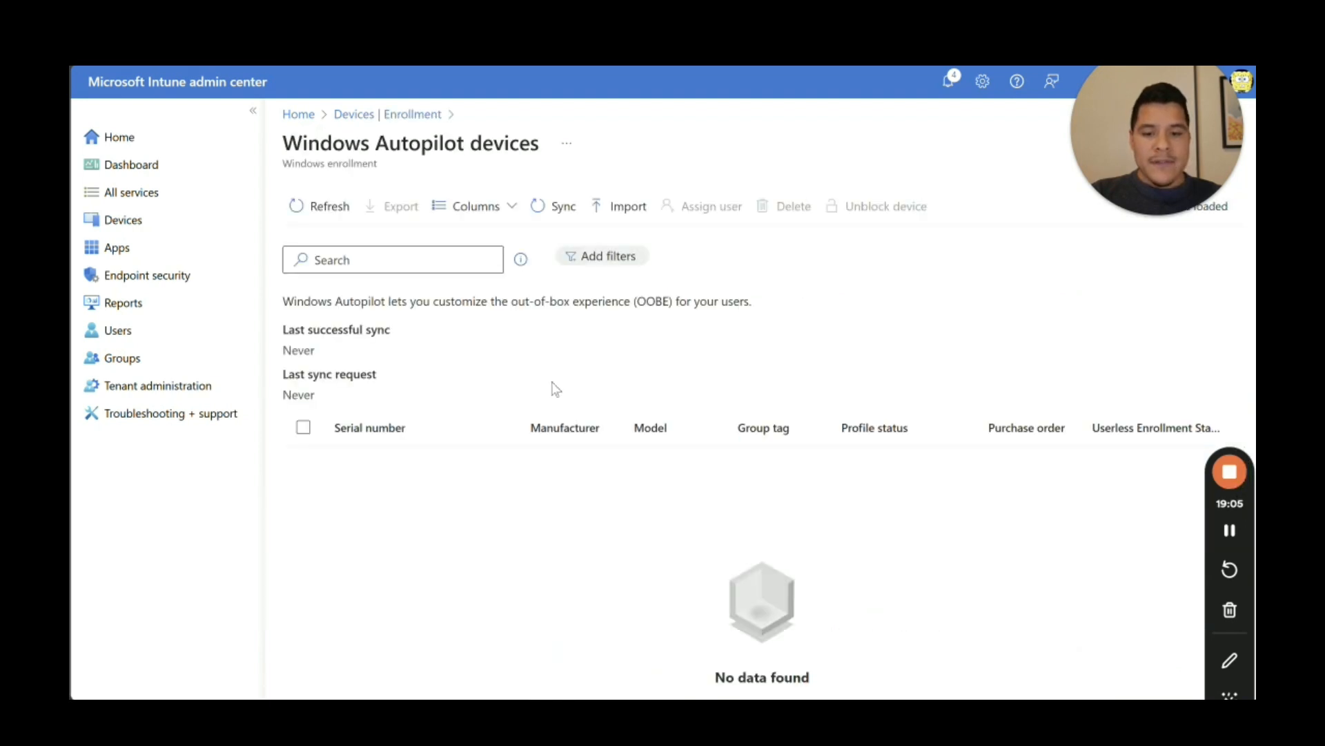
{"action": "left_click", "coordinate": [336, 211]}
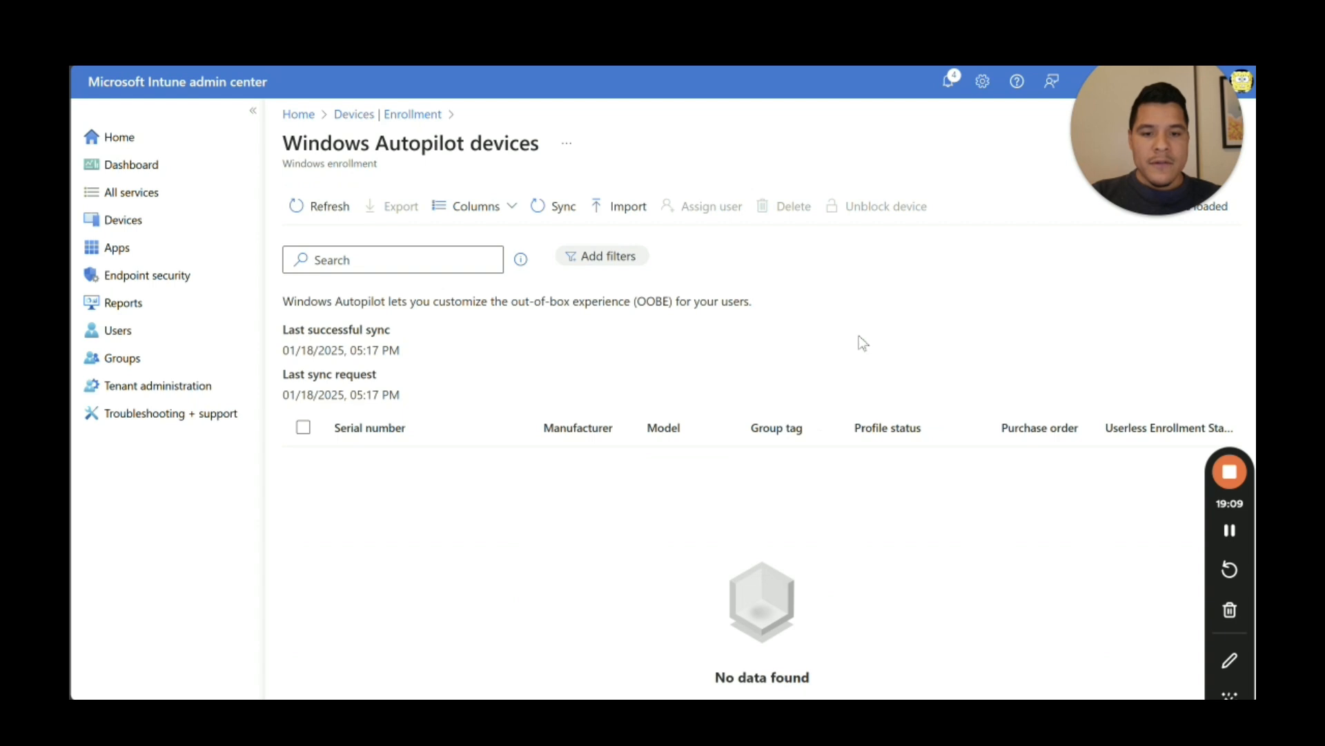
{"action": "left_click_drag", "start_coordinate": [1154, 180], "coordinate": [988, 178]}
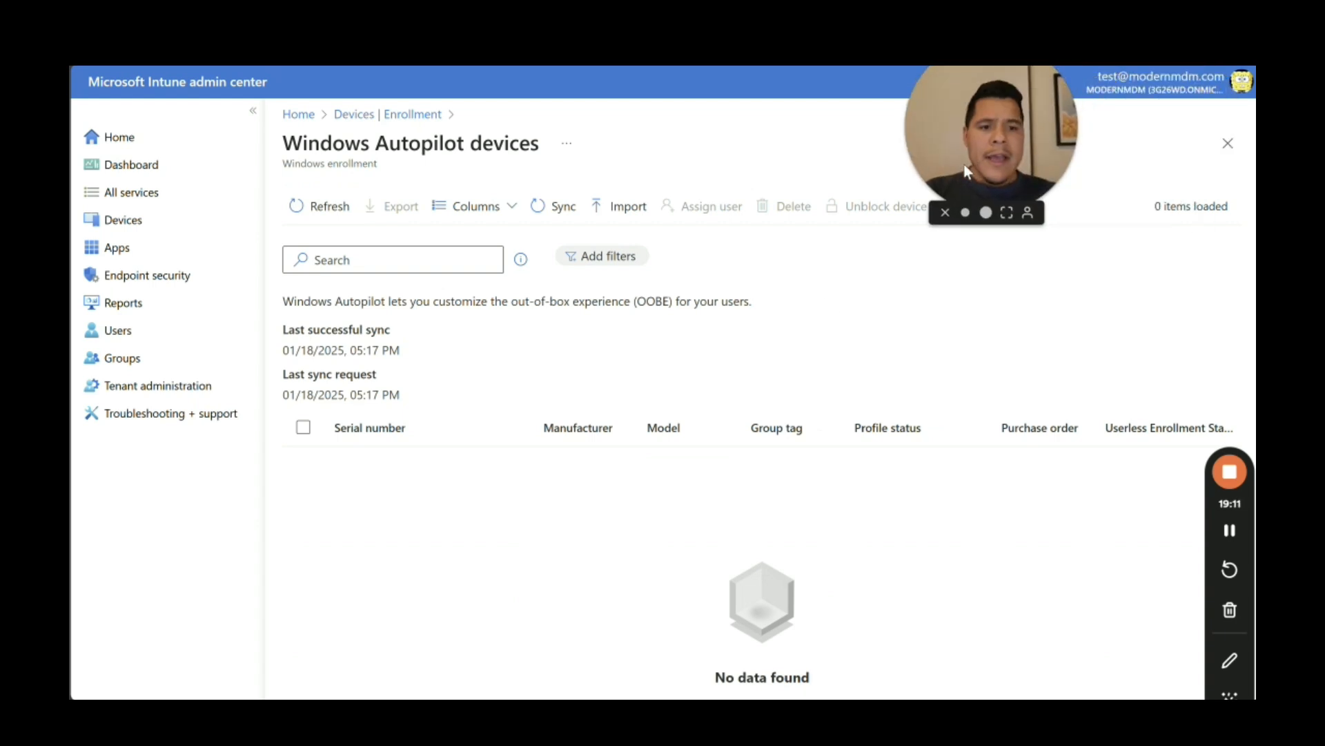
{"action": "left_click_drag", "start_coordinate": [956, 167], "coordinate": [777, 146]}
{"action": "left_click", "coordinate": [612, 208]}
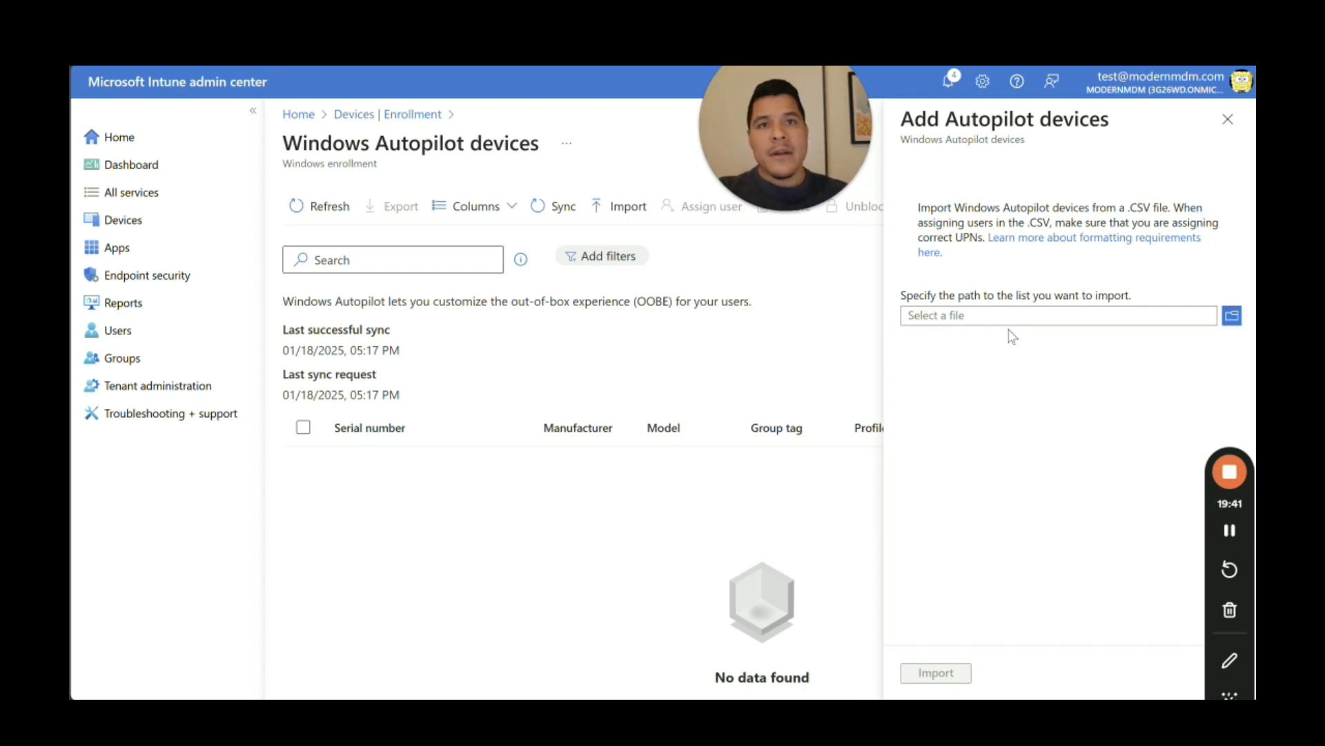
{"action": "left_click", "coordinate": [1228, 119]}
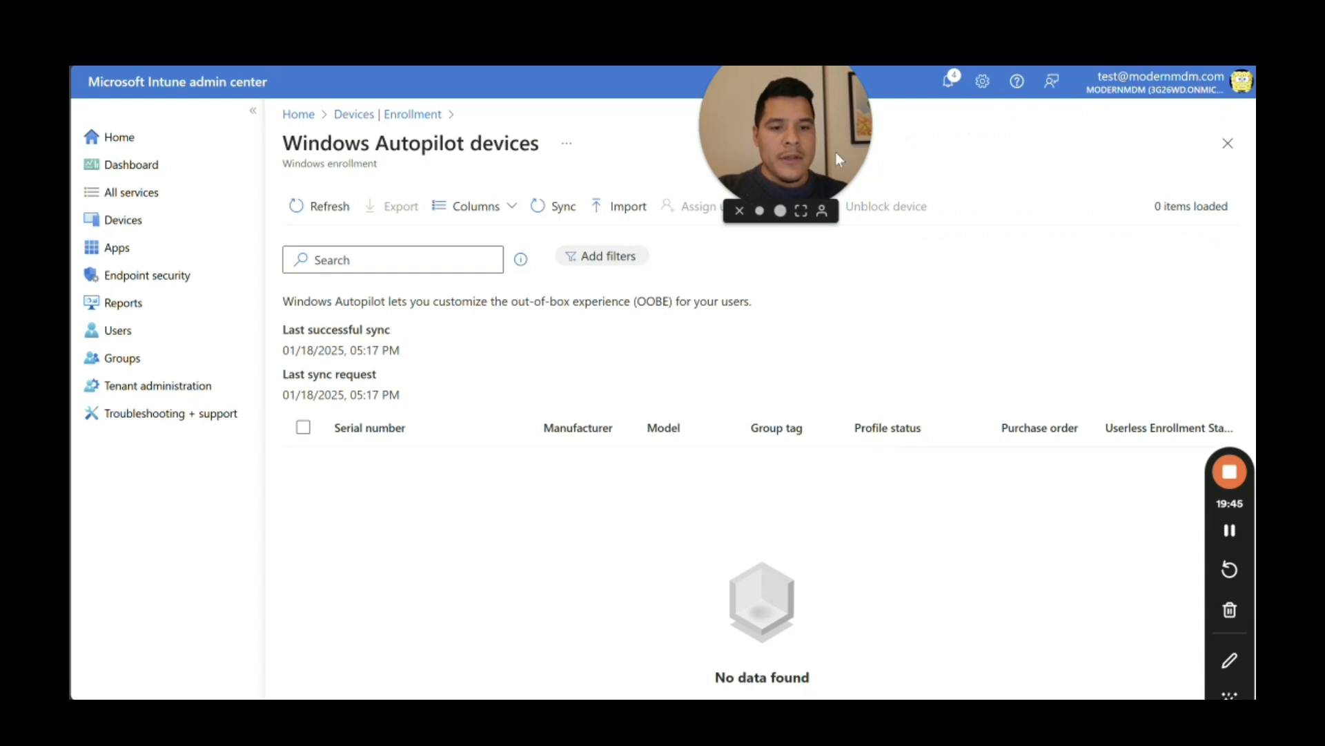
{"action": "left_click_drag", "start_coordinate": [835, 151], "coordinate": [1039, 163]}
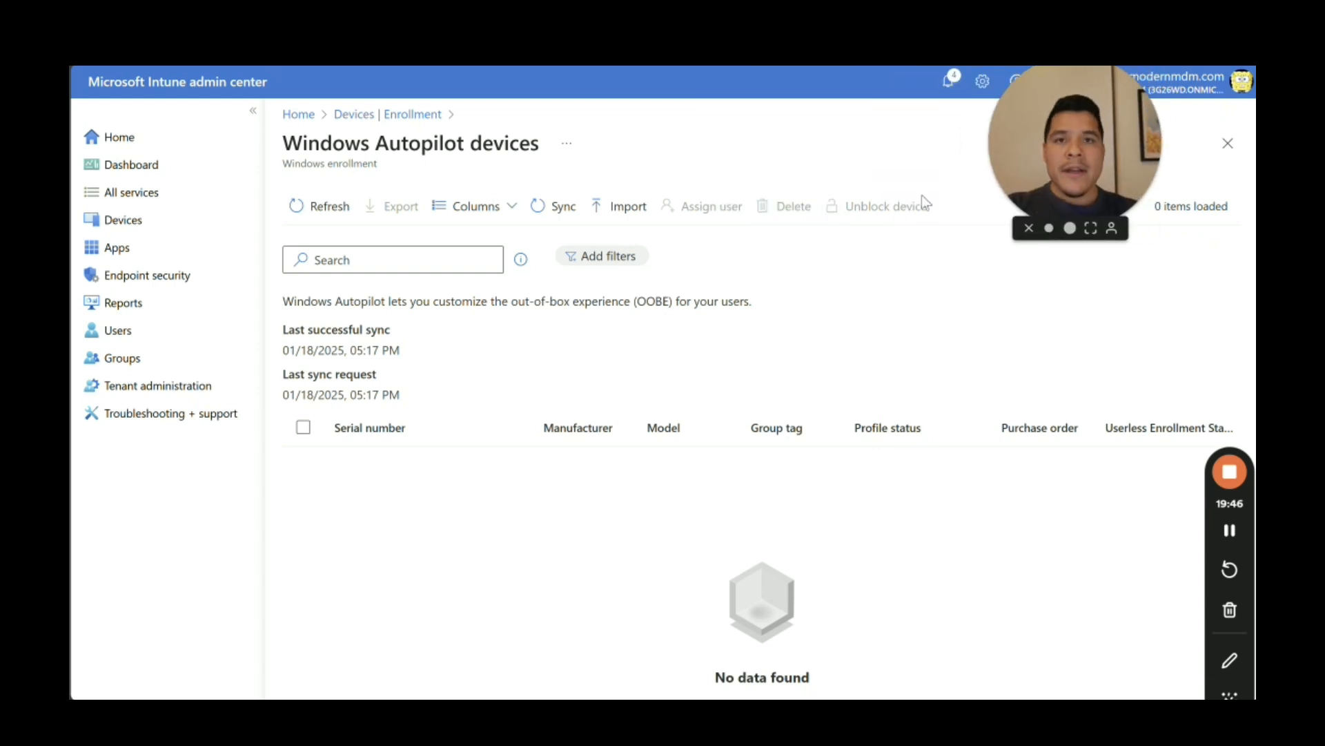
{"action": "left_click", "coordinate": [331, 205]}
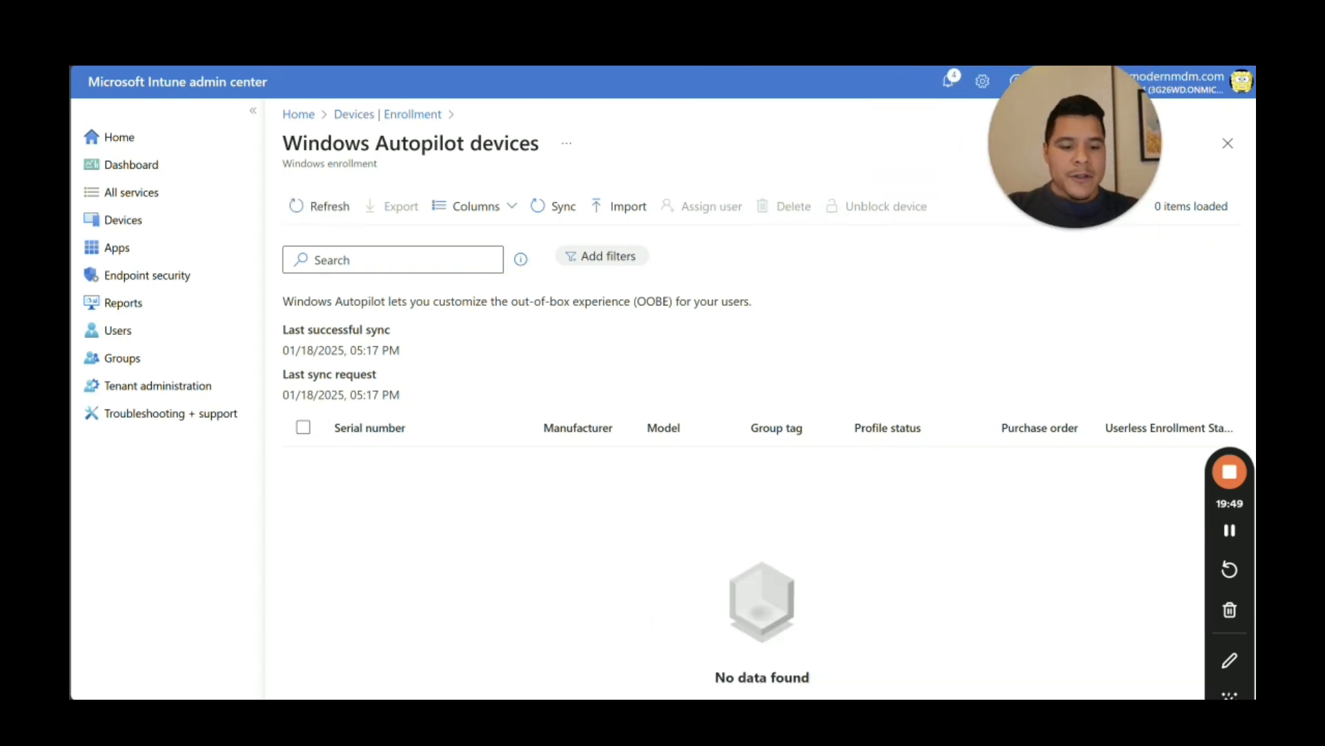
{"action": "left_click", "coordinate": [1113, 693]}
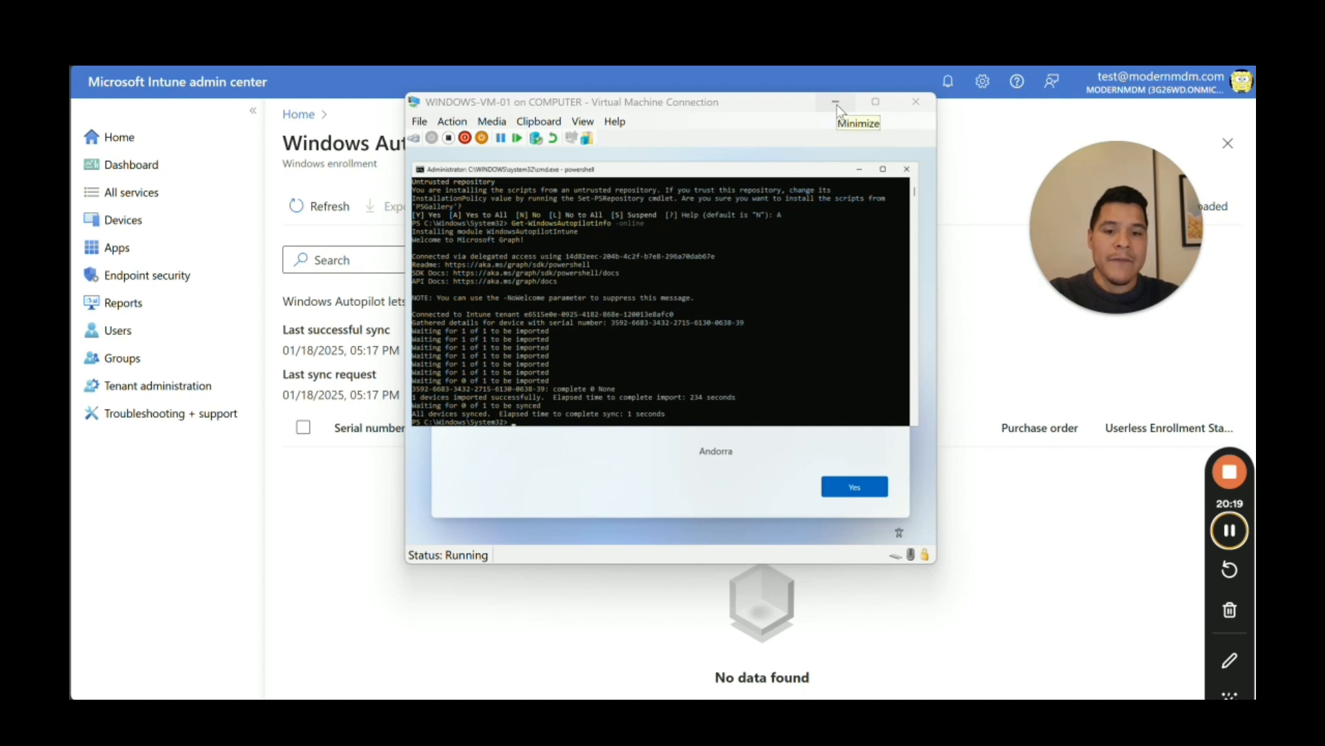
{"action": "left_click", "coordinate": [296, 192]}
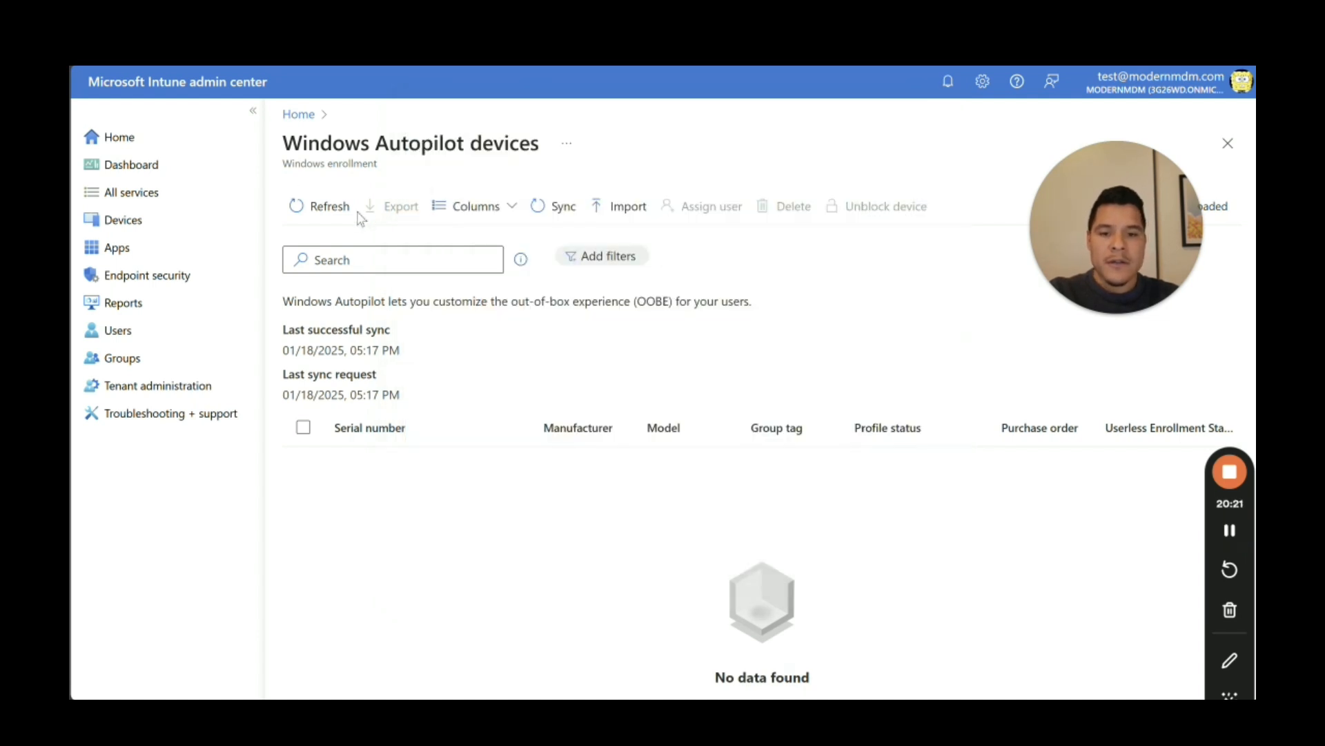
Step: Refresh the Autopilot devices list until the imported Virtual Machine appears as Not assigned
{"action": "left_click", "coordinate": [323, 209]}
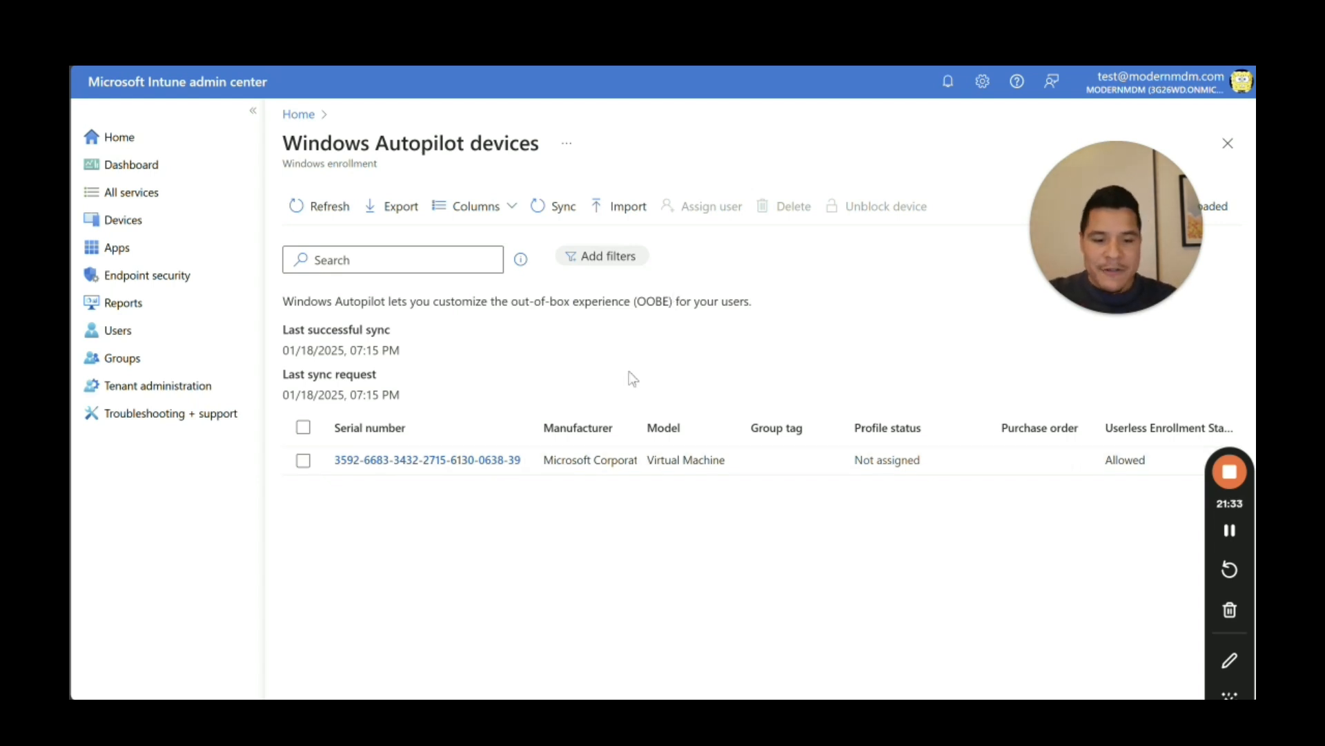
Step: Navigate through Devices > Enrollment to the Windows Autopilot Deployment profiles page
{"action": "left_click", "coordinate": [157, 230]}
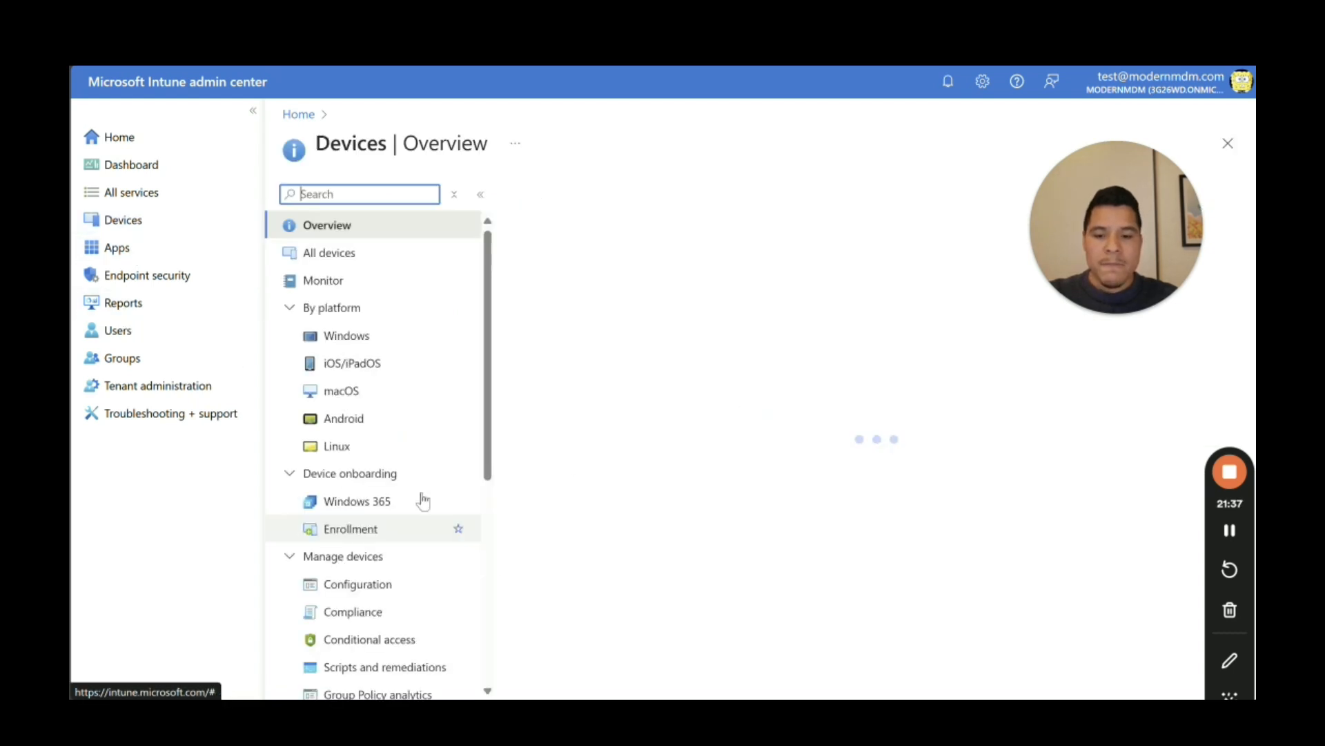
{"action": "left_click", "coordinate": [345, 529]}
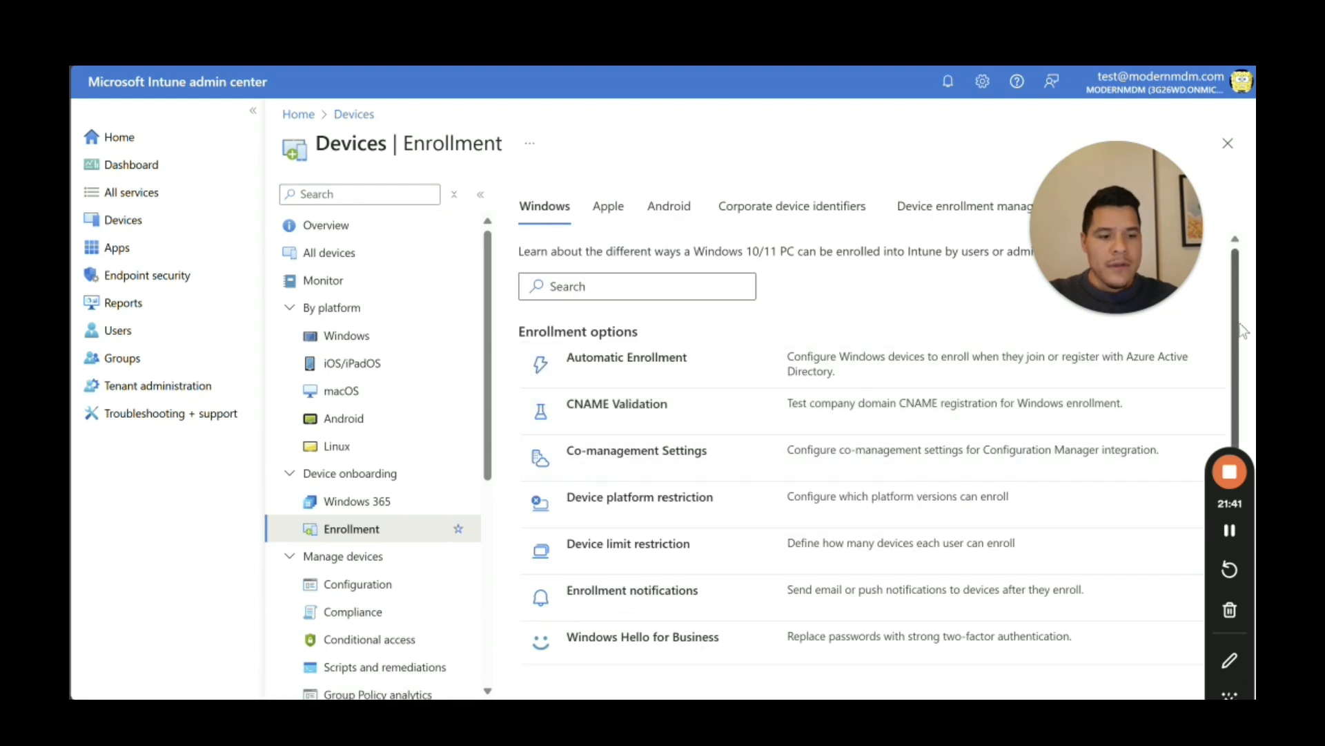
{"action": "left_click_drag", "start_coordinate": [1236, 331], "coordinate": [1233, 545]}
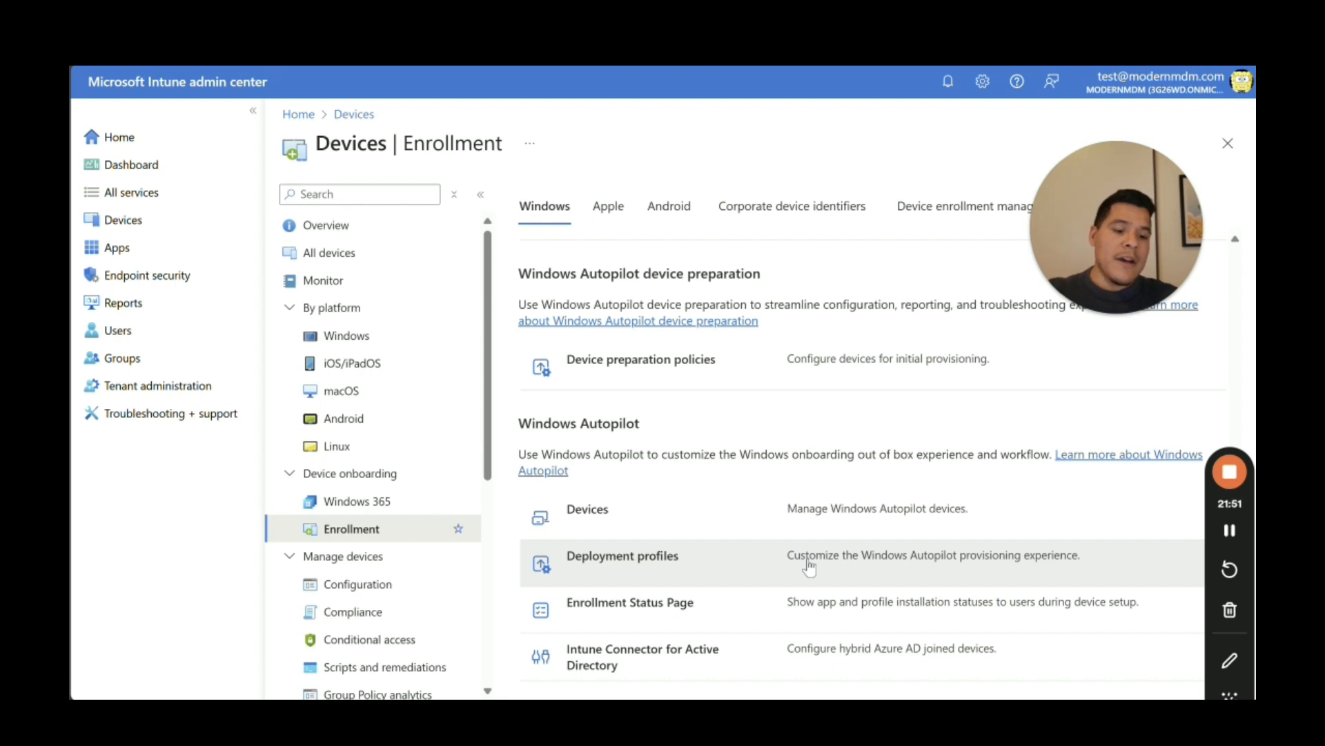
{"action": "left_click", "coordinate": [659, 558]}
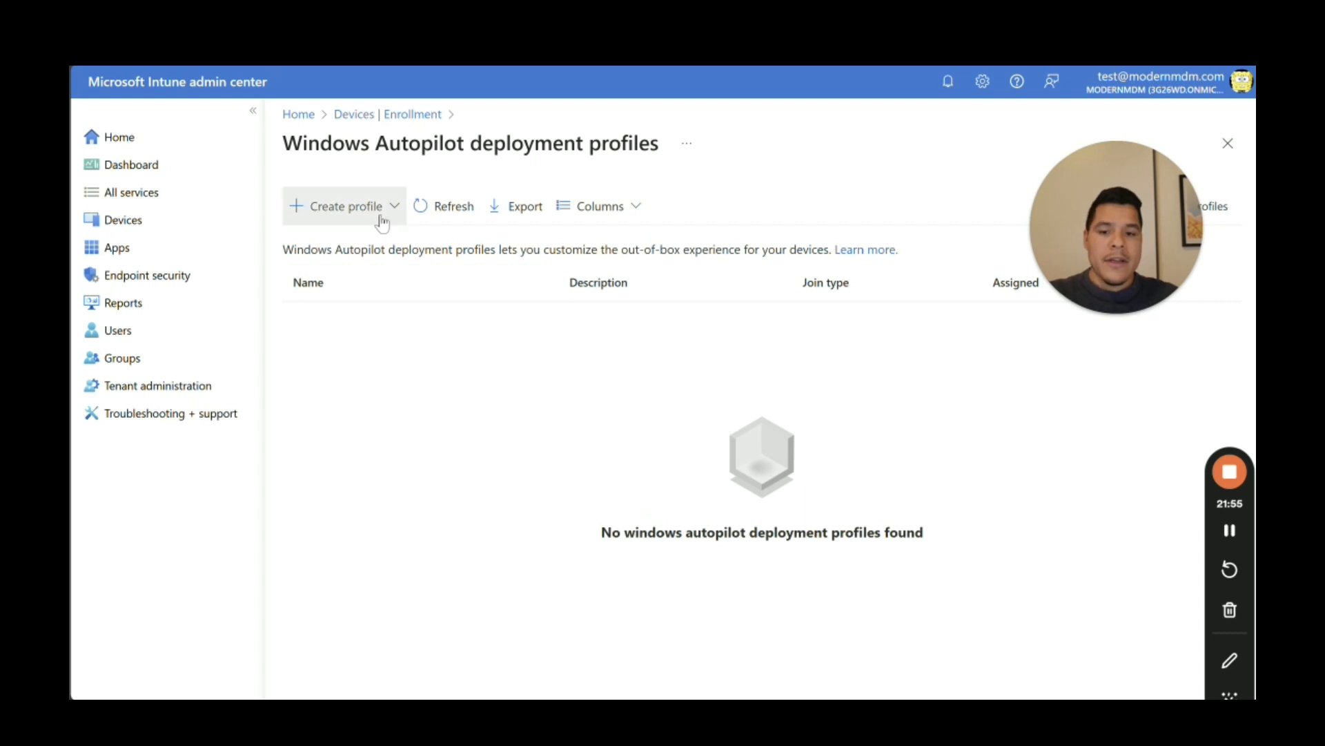
Step: Start a Windows PC deployment profile named 'Standard OOBE Profile'
{"action": "left_click", "coordinate": [381, 219]}
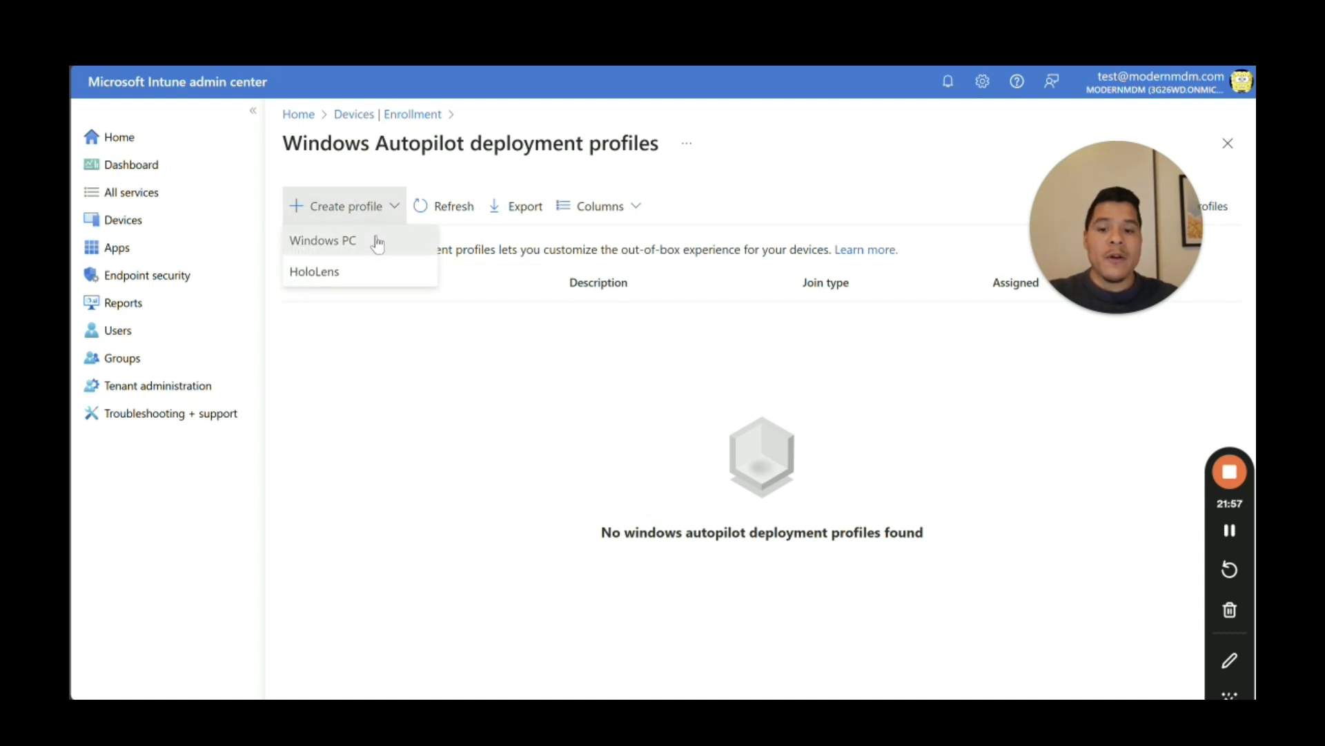
{"action": "left_click", "coordinate": [377, 243]}
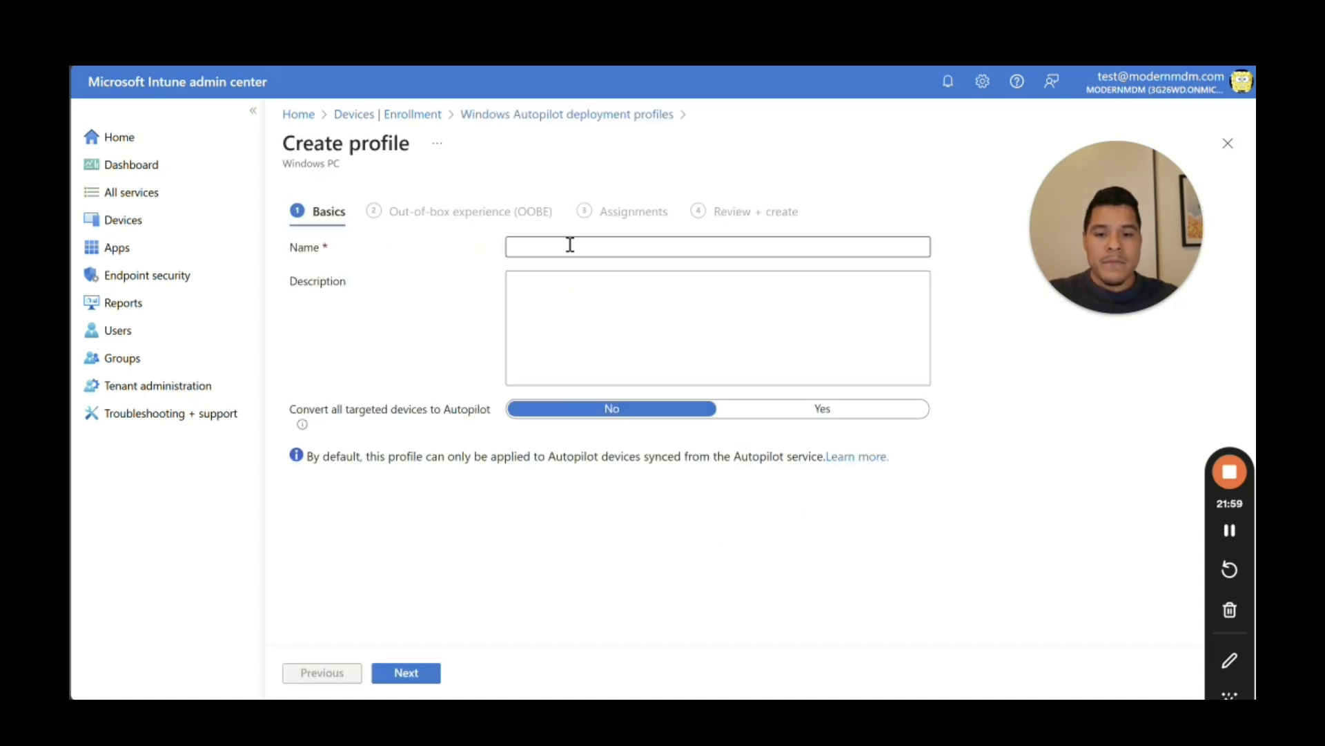
{"action": "left_click", "coordinate": [570, 245]}
{"action": "type", "text": "Stan"}
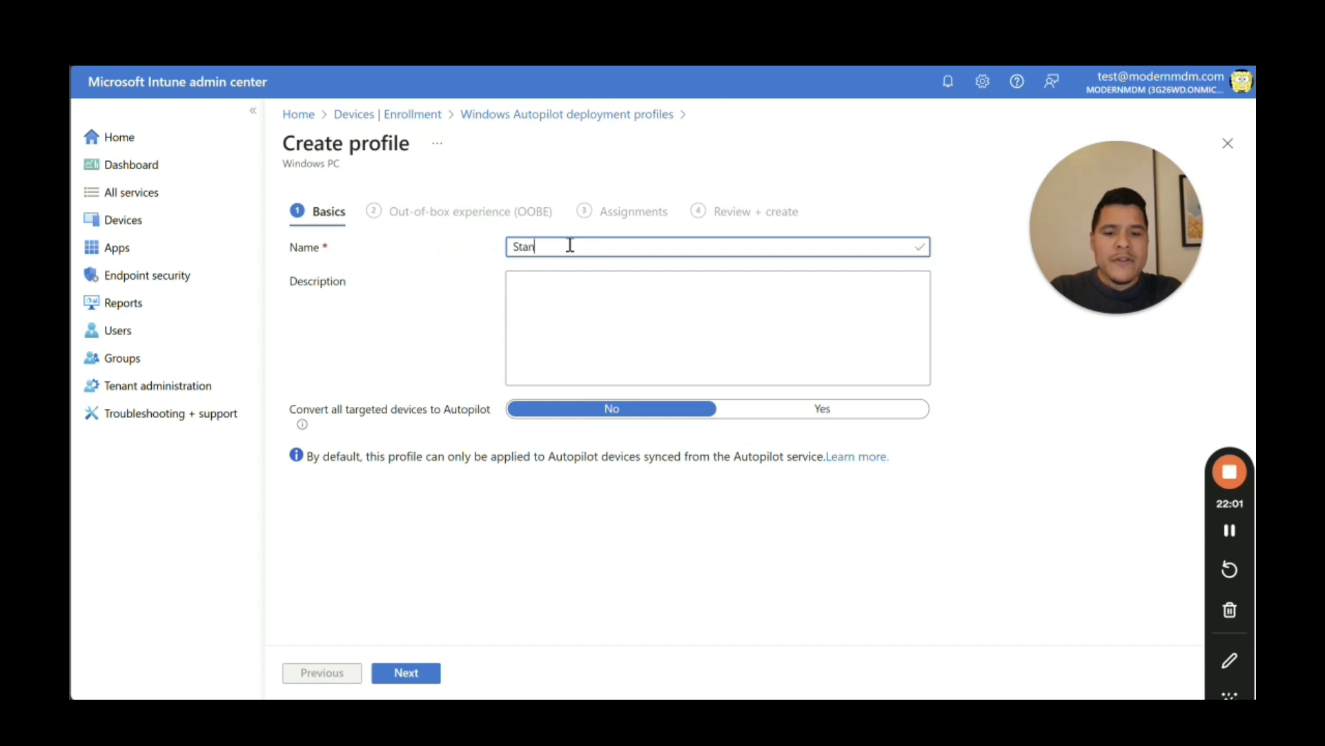
{"action": "type", "text": "dard OOBE"}
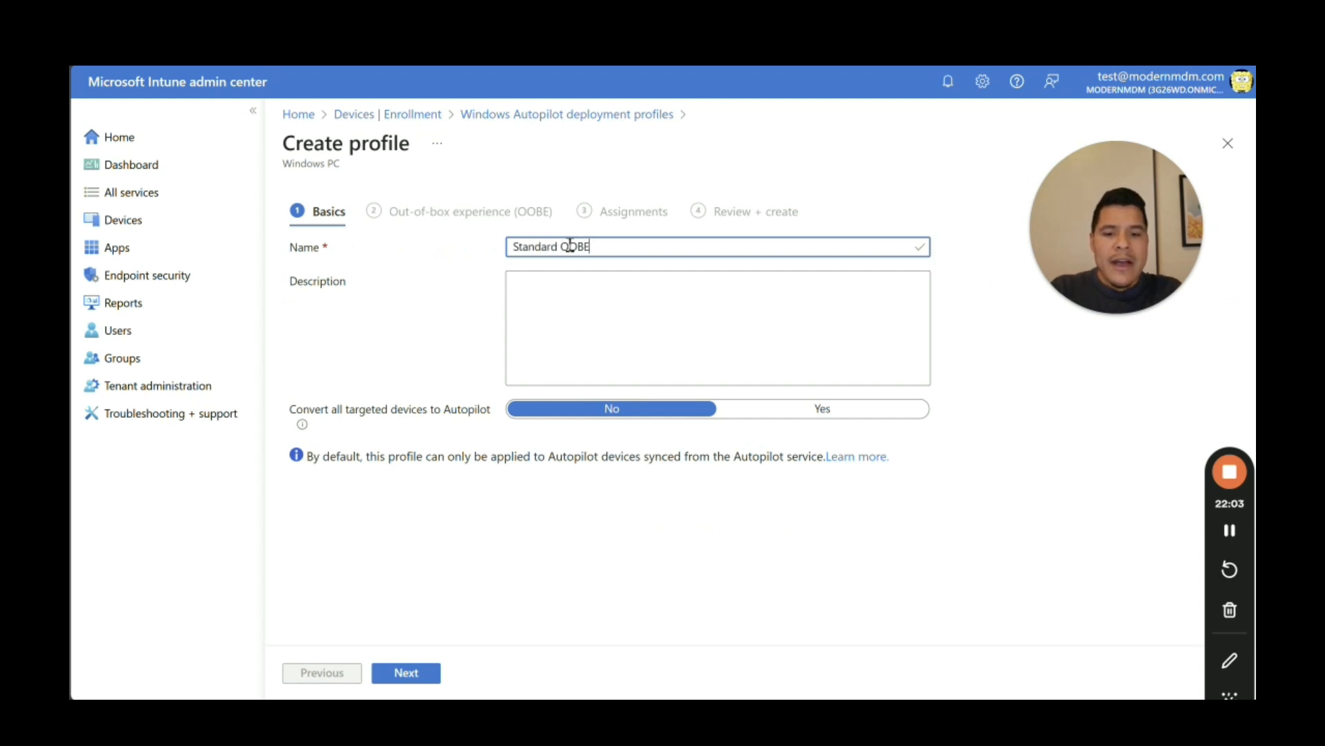
{"action": "type", "text": " Pro"}
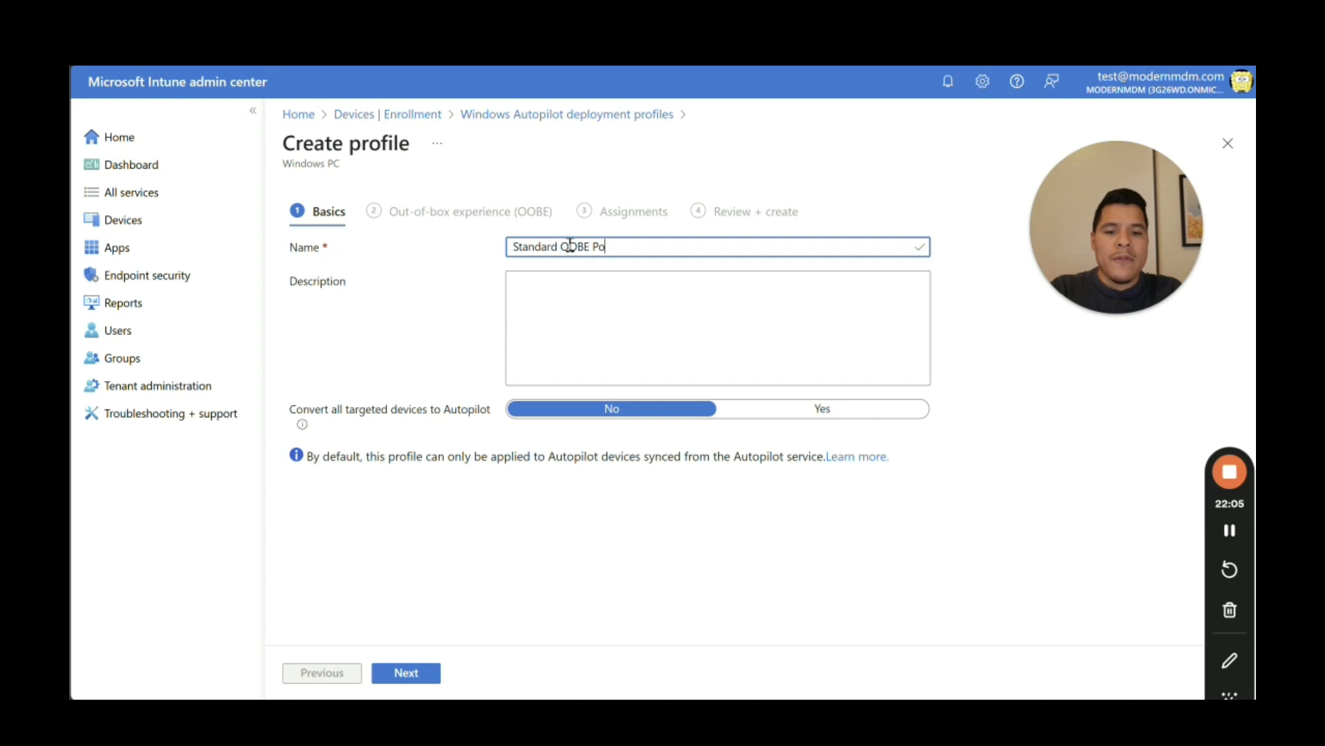
{"action": "key", "text": "BackSpace"}
{"action": "type", "text": "rofile"}
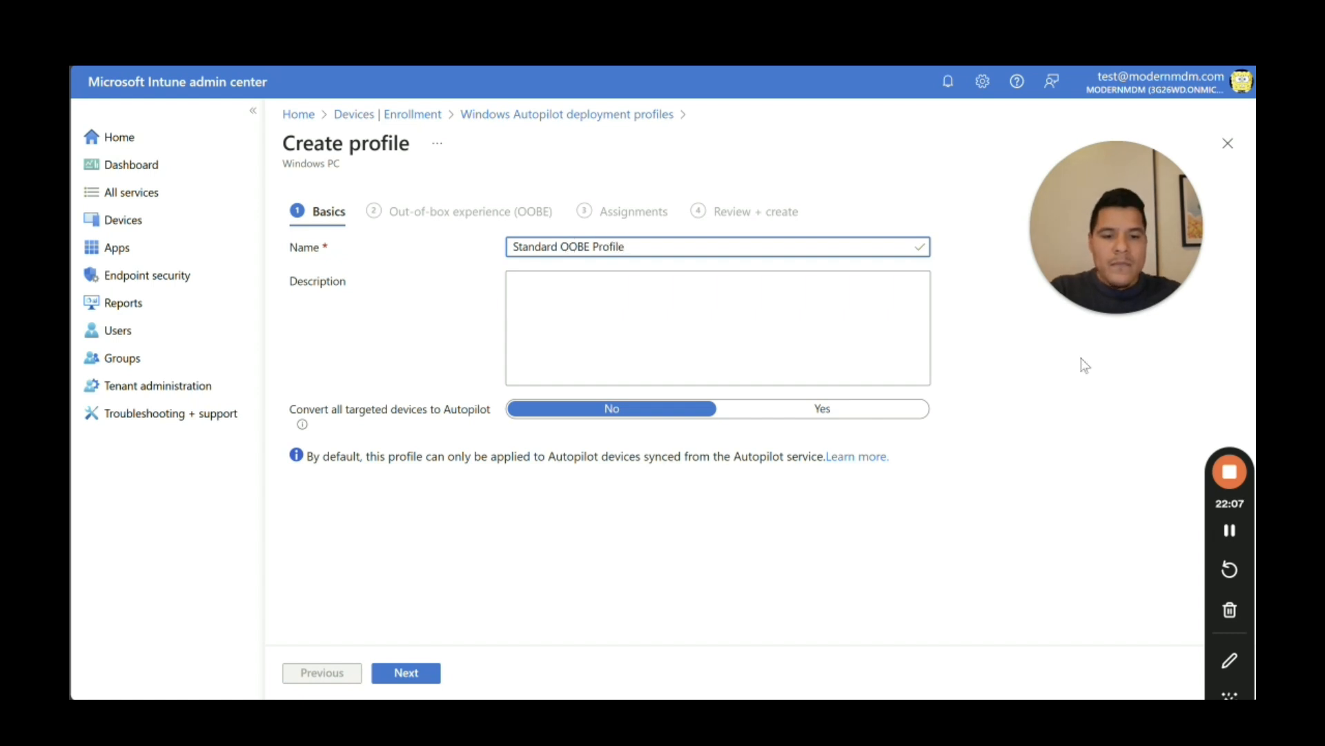
{"action": "left_click", "coordinate": [1038, 393]}
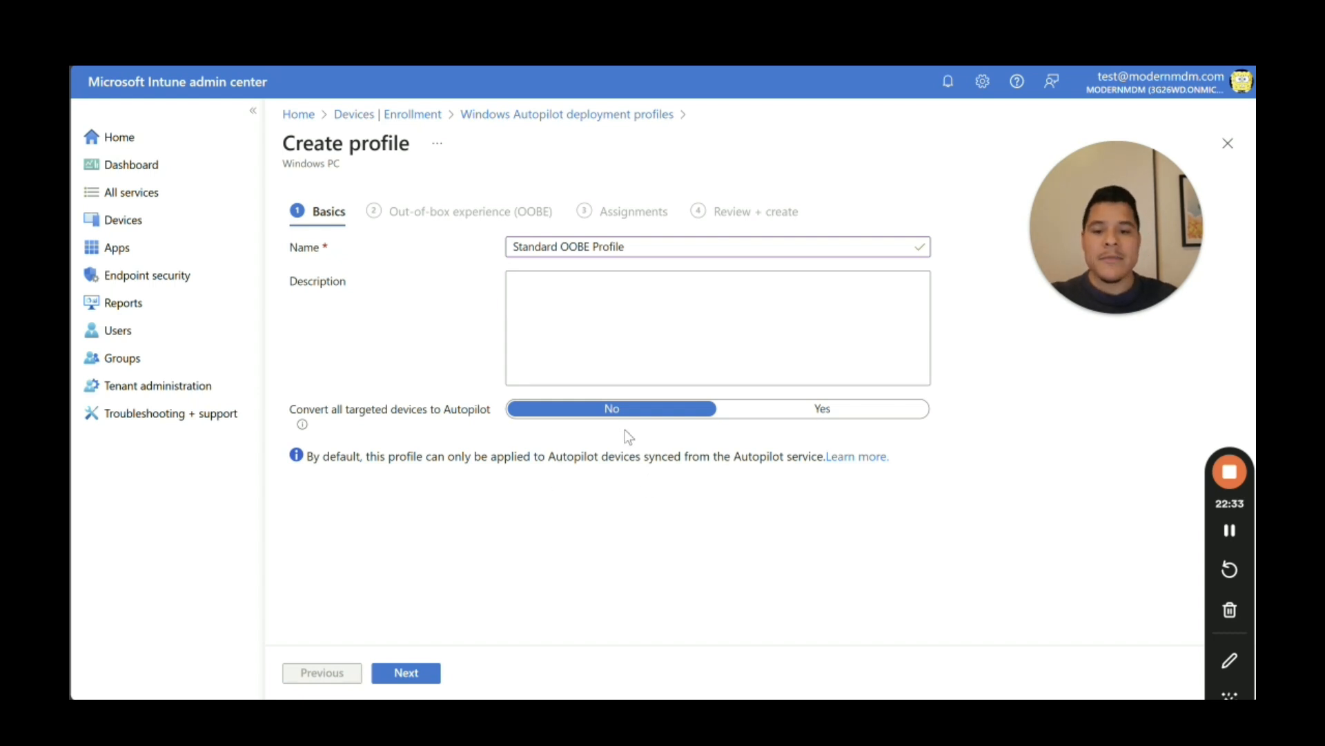
Step: On the out-of-box experience step, keep User-Driven deployment mode and view the Entra ID join options
{"action": "left_click", "coordinate": [417, 675]}
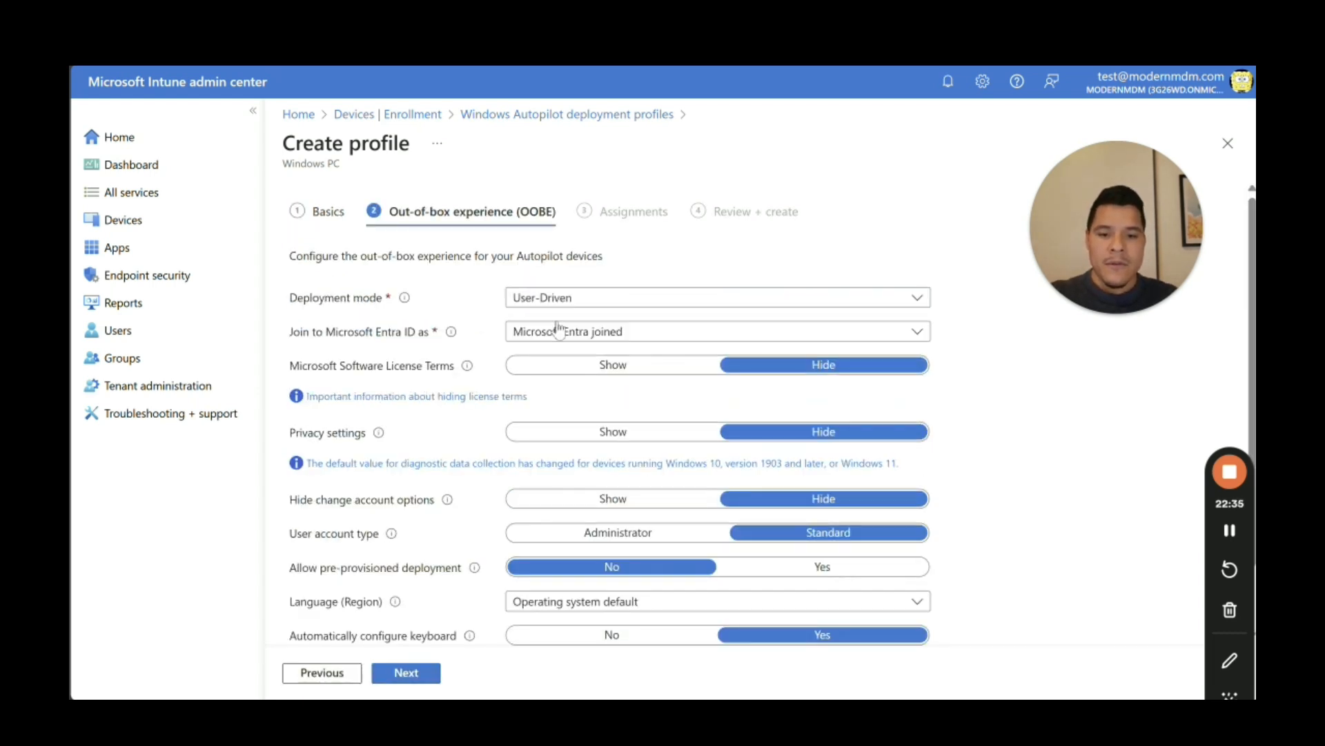
{"action": "scroll", "coordinate": [607, 414], "scroll_direction": "down", "scroll_amount": 1}
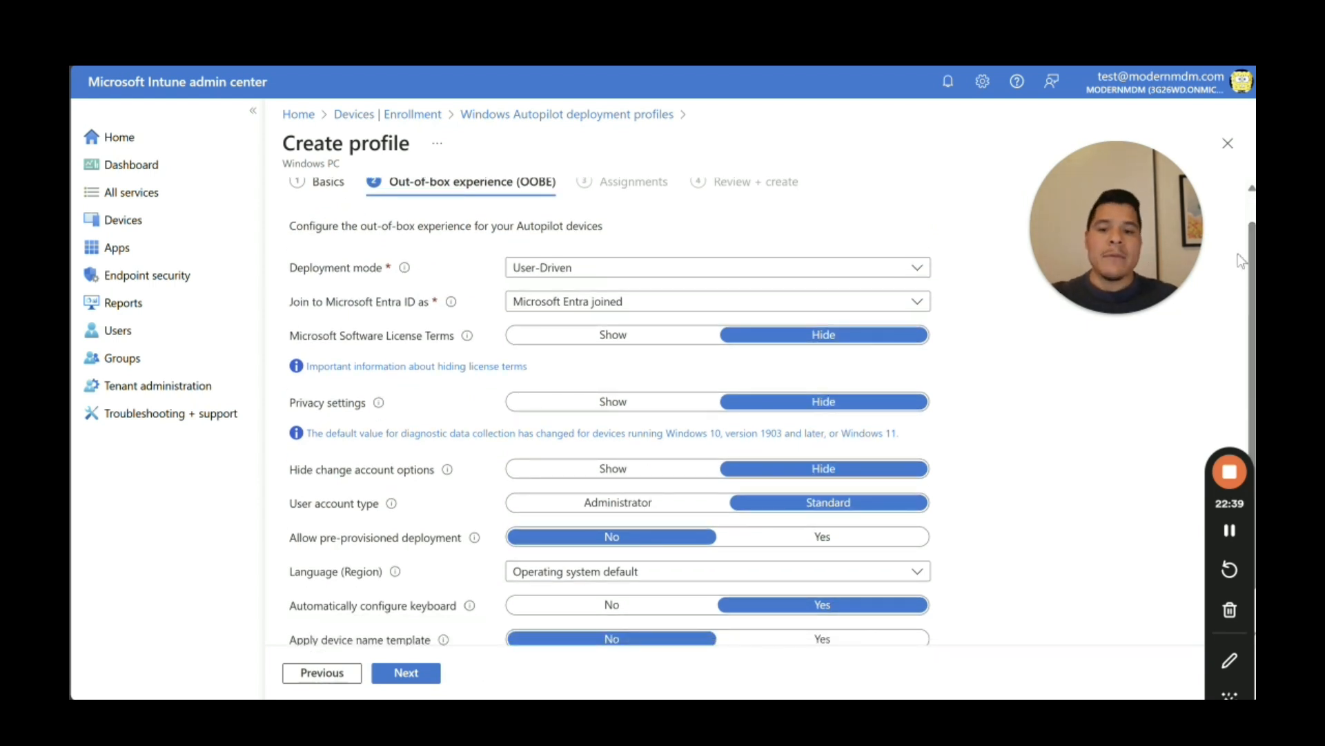
{"action": "left_click", "coordinate": [701, 273]}
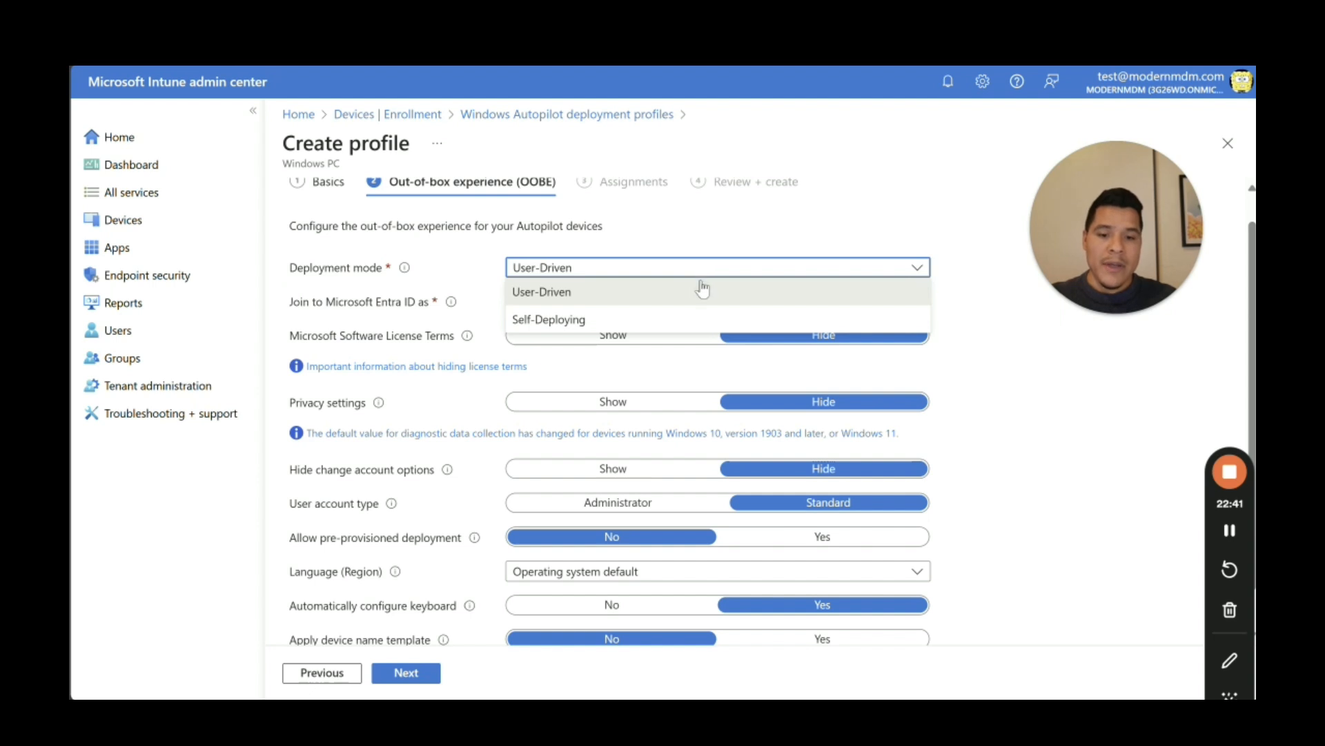
{"action": "left_click", "coordinate": [707, 262]}
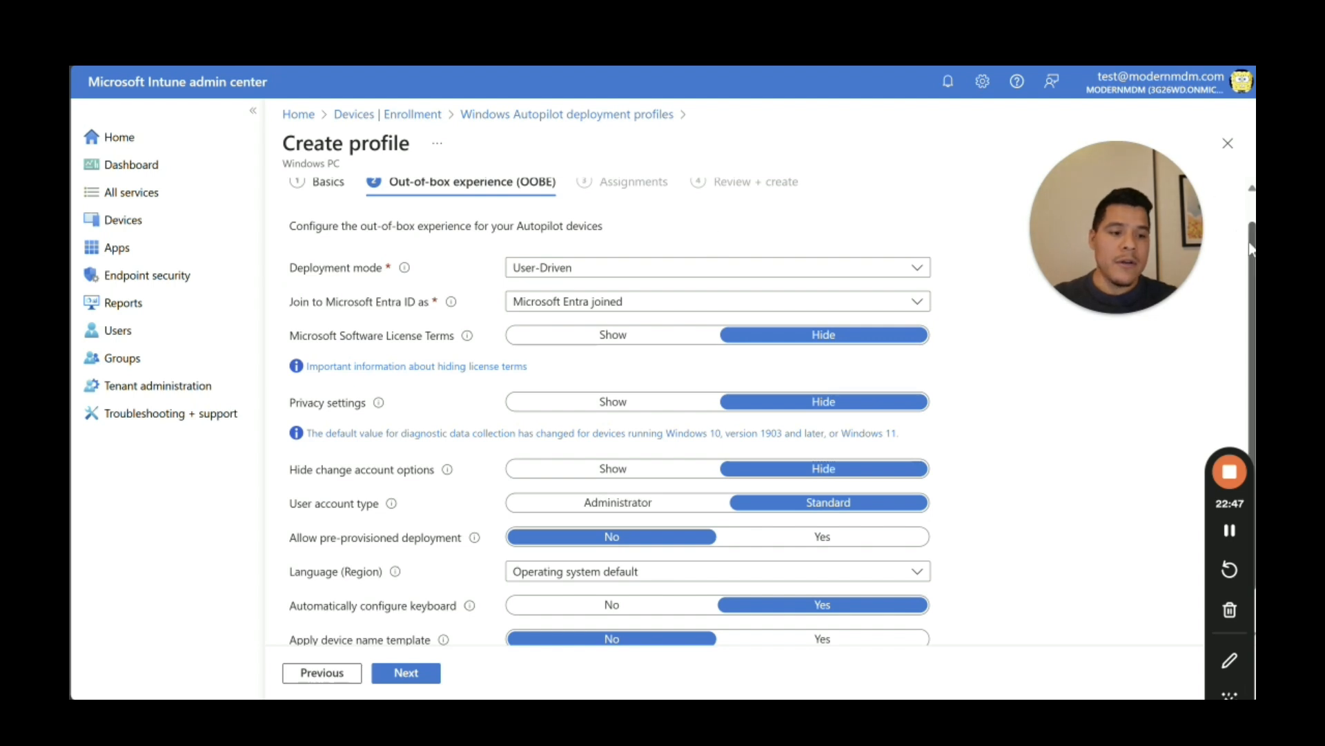
{"action": "left_click_drag", "start_coordinate": [1252, 250], "coordinate": [1252, 256]}
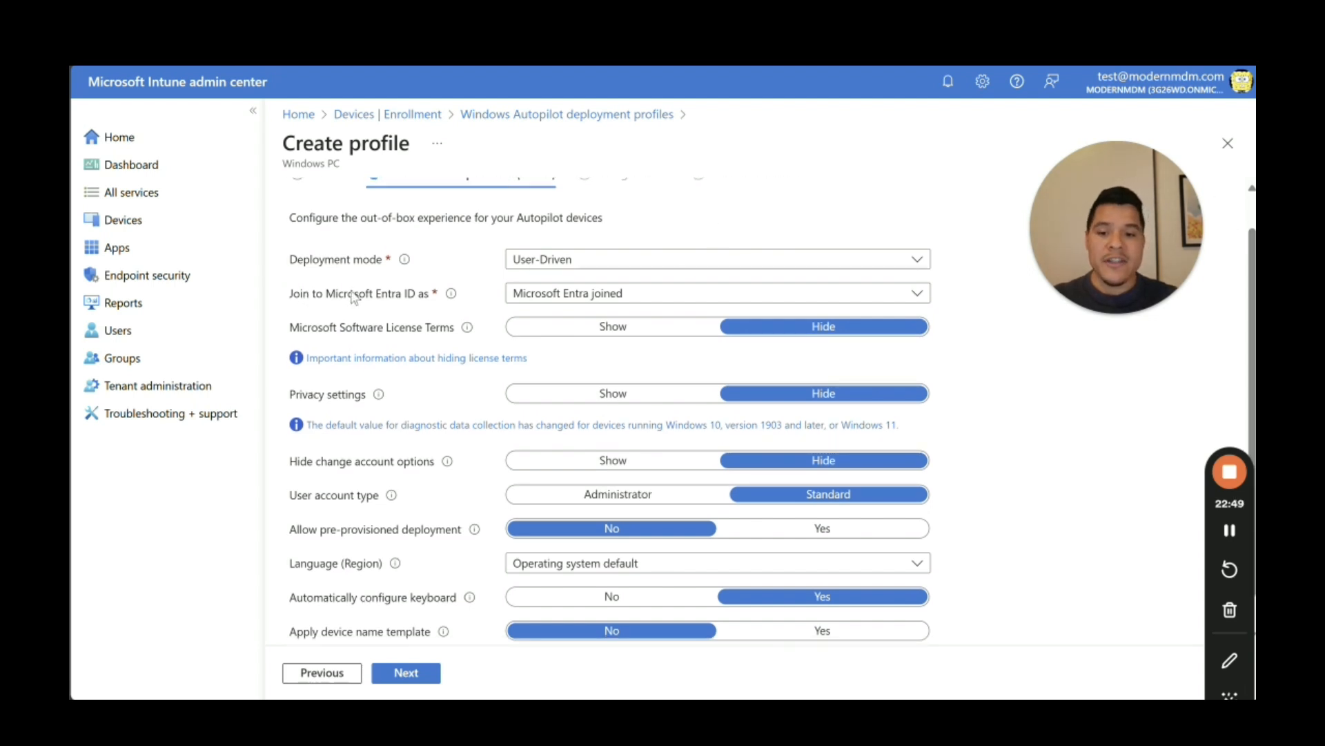
{"action": "left_click", "coordinate": [552, 300]}
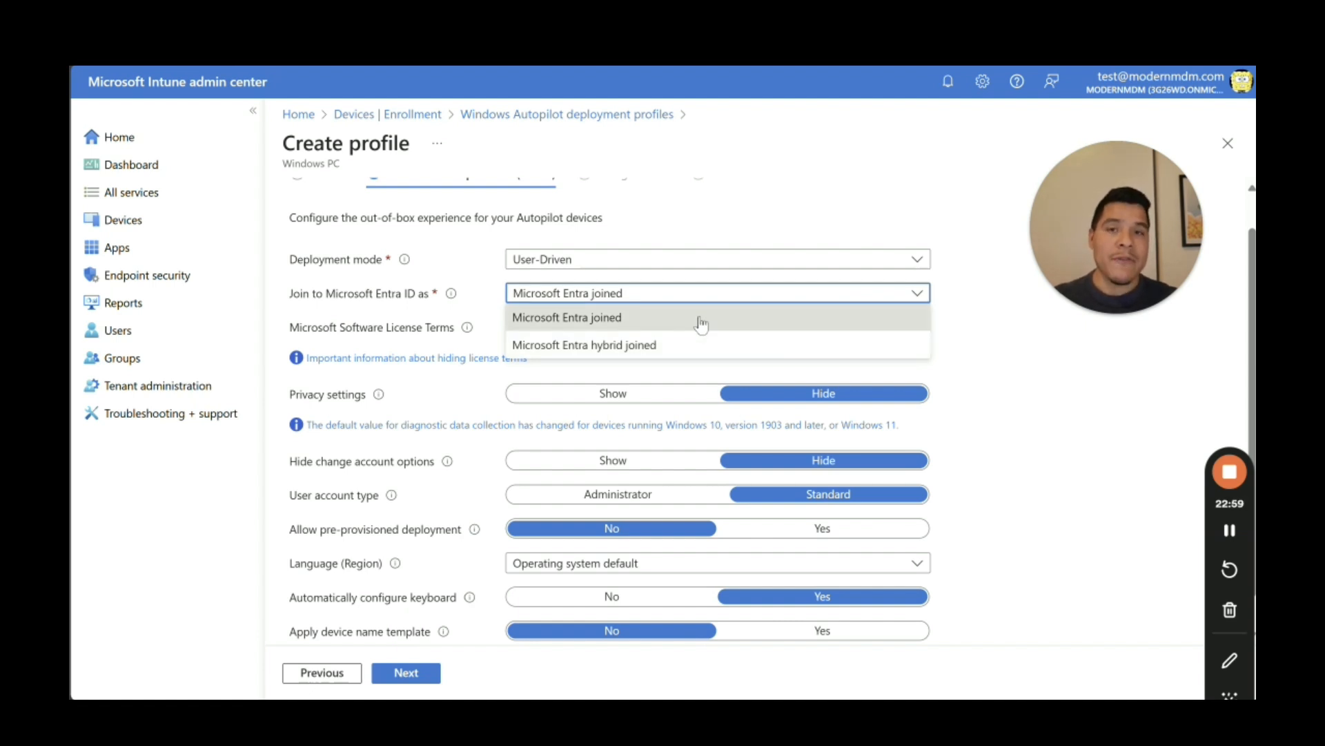
Step: Keep Microsoft Entra joined and review the remaining OOBE settings, with license terms and privacy hidden
{"action": "left_click", "coordinate": [701, 323]}
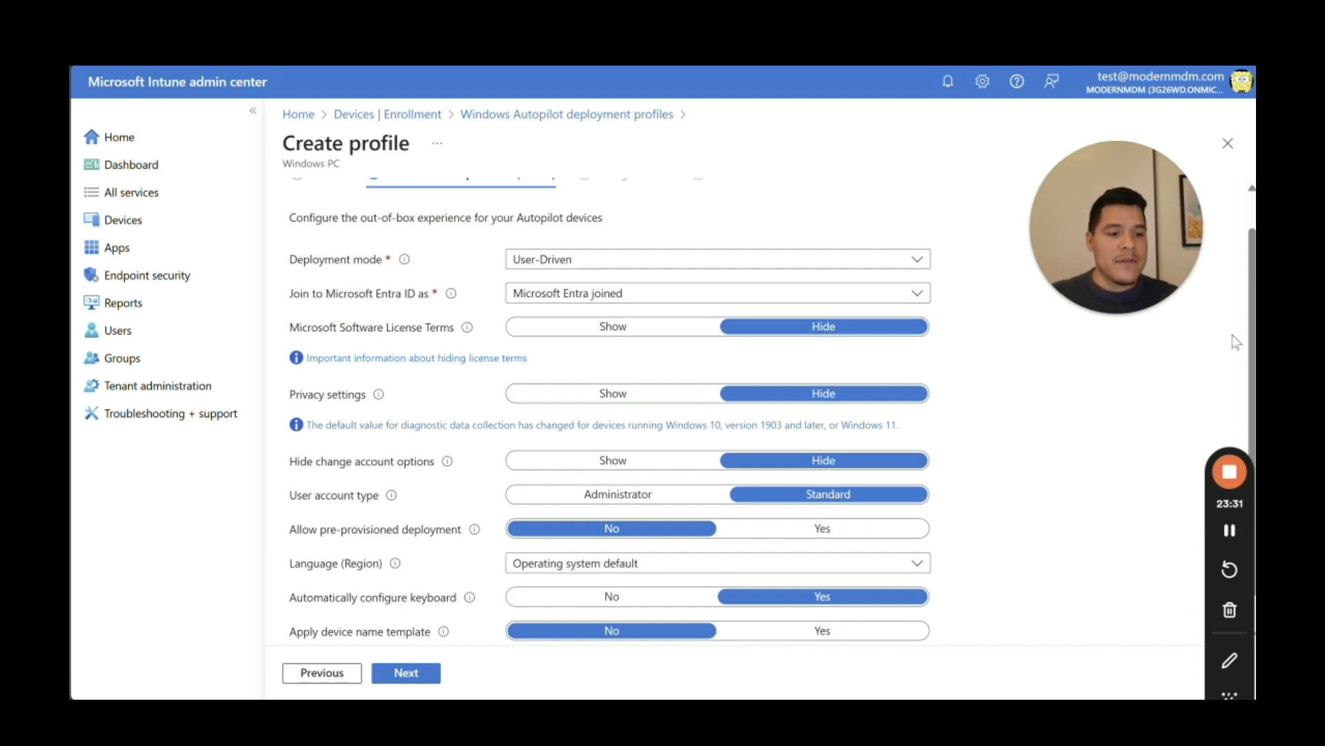
{"action": "scroll", "coordinate": [691, 415], "scroll_direction": "down", "scroll_amount": 1}
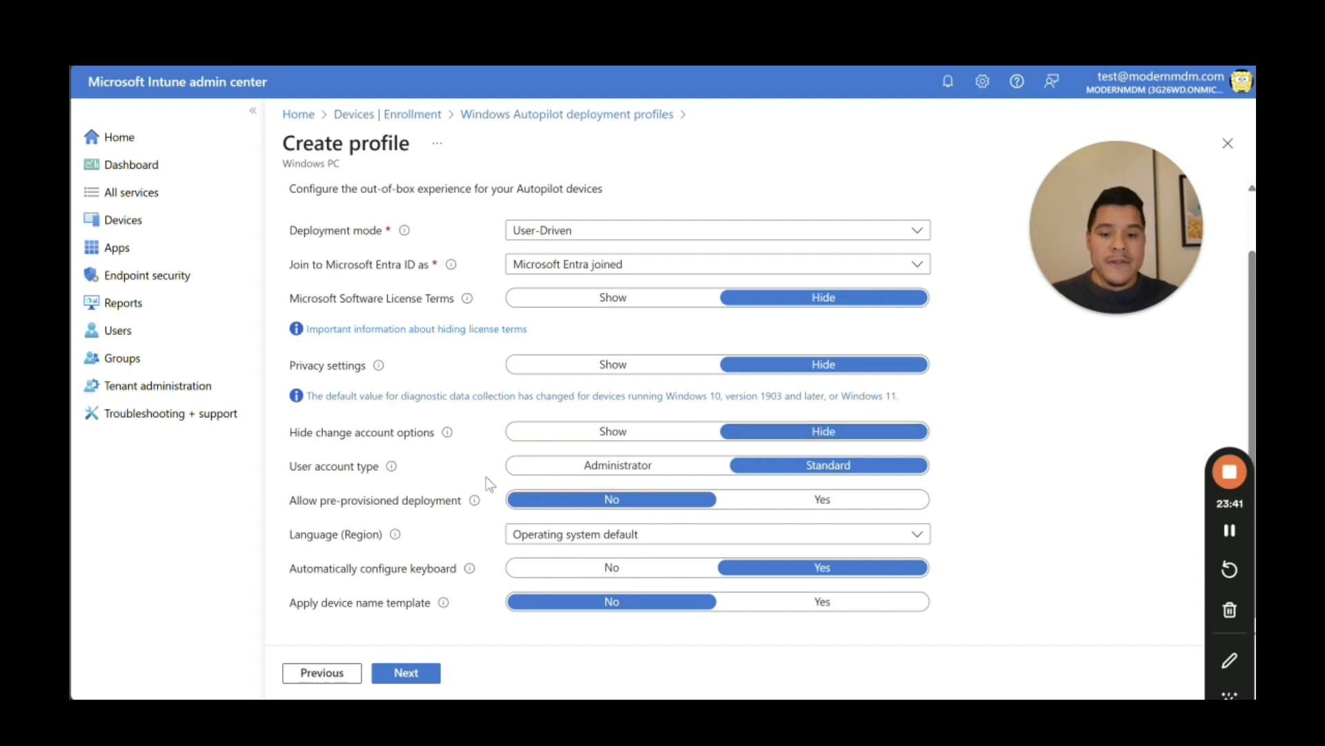
{"action": "scroll", "coordinate": [1252, 371], "scroll_direction": "down", "scroll_amount": 1}
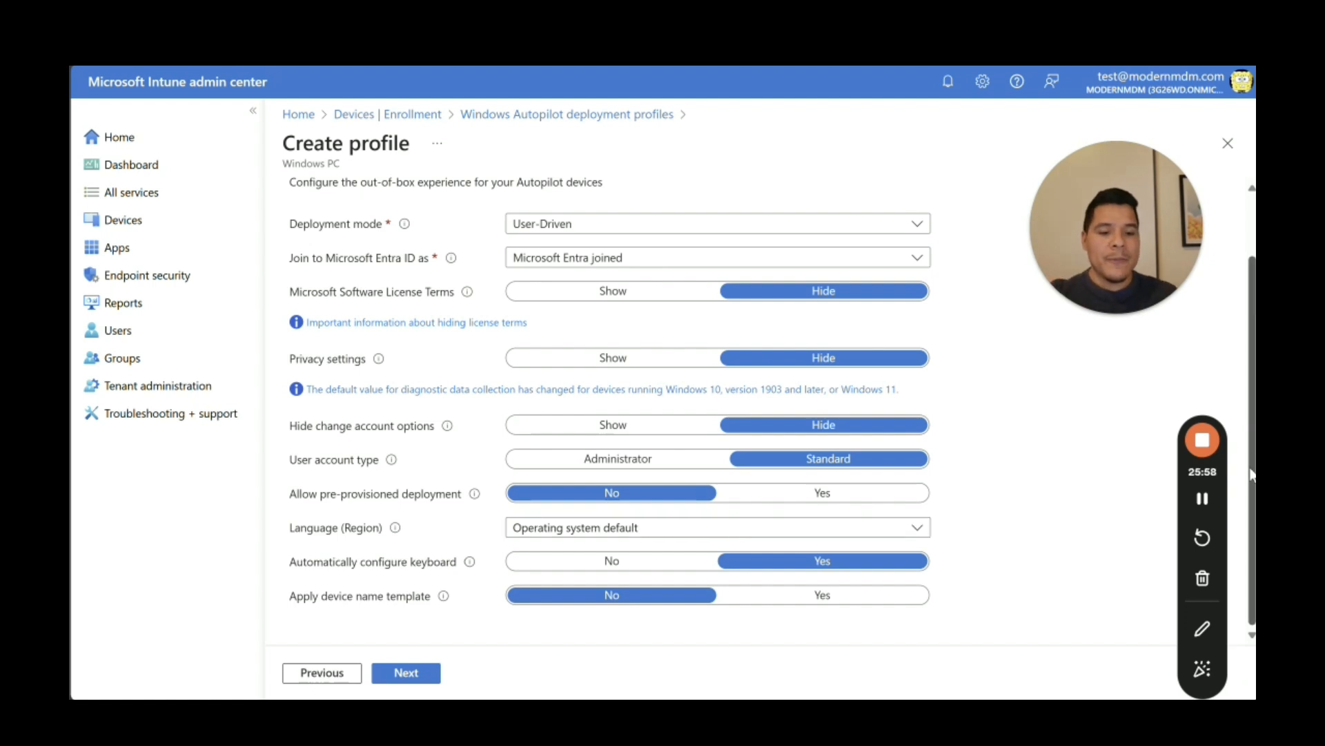
{"action": "mouse_move", "coordinate": [397, 533]}
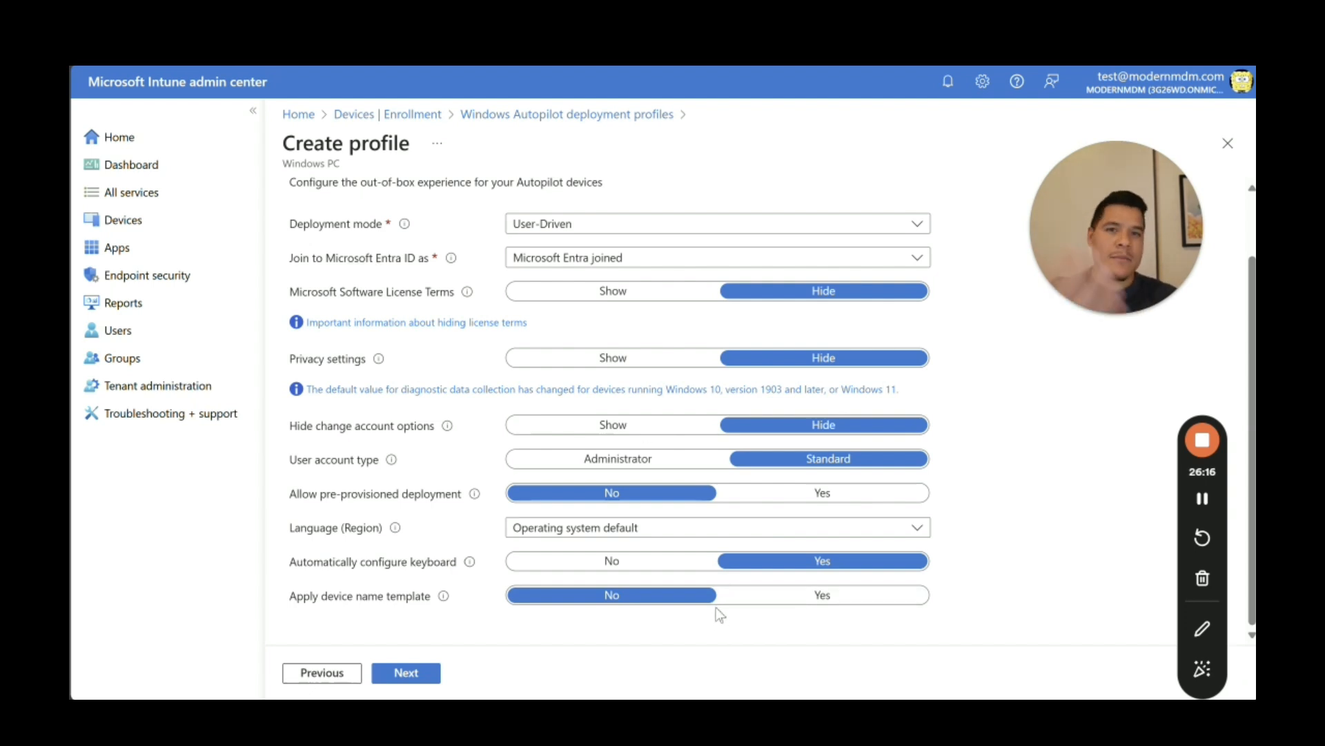
{"action": "left_click", "coordinate": [811, 595]}
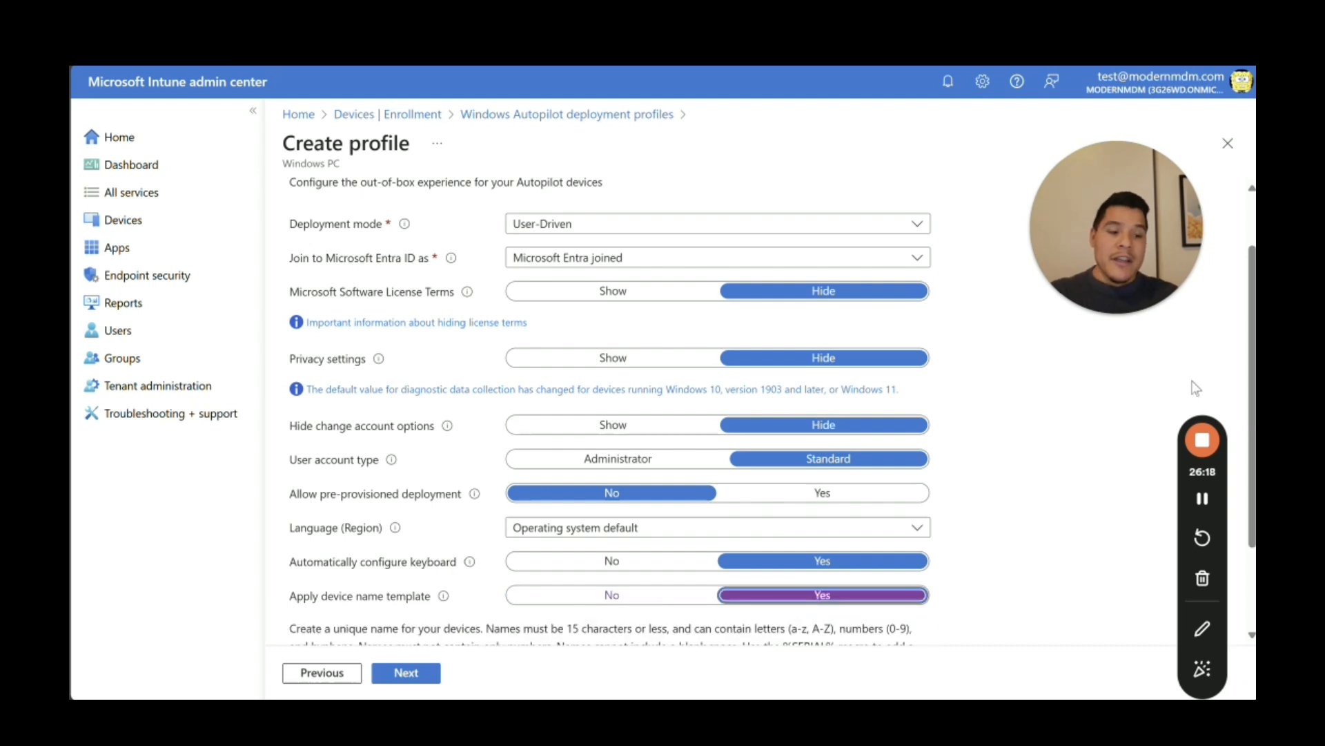
{"action": "scroll", "coordinate": [1250, 343], "scroll_direction": "down", "scroll_amount": 2}
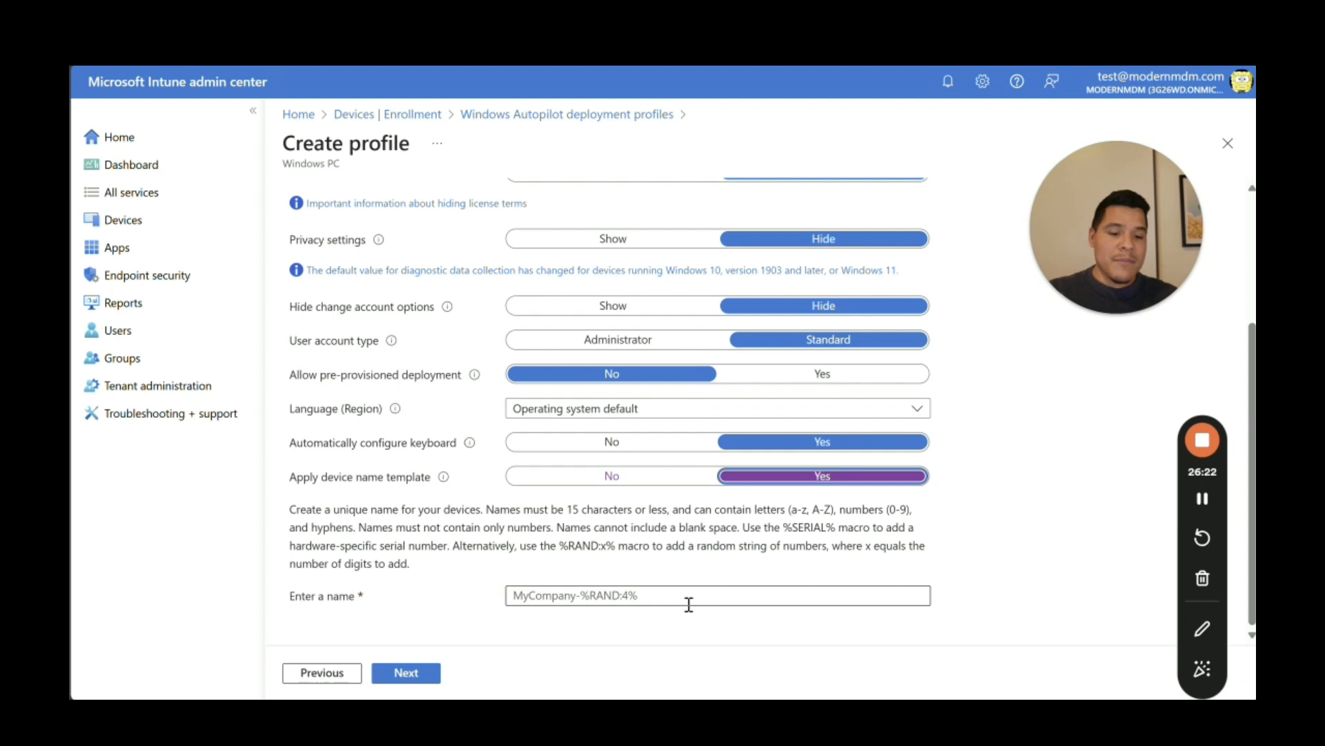
{"action": "left_click", "coordinate": [617, 484]}
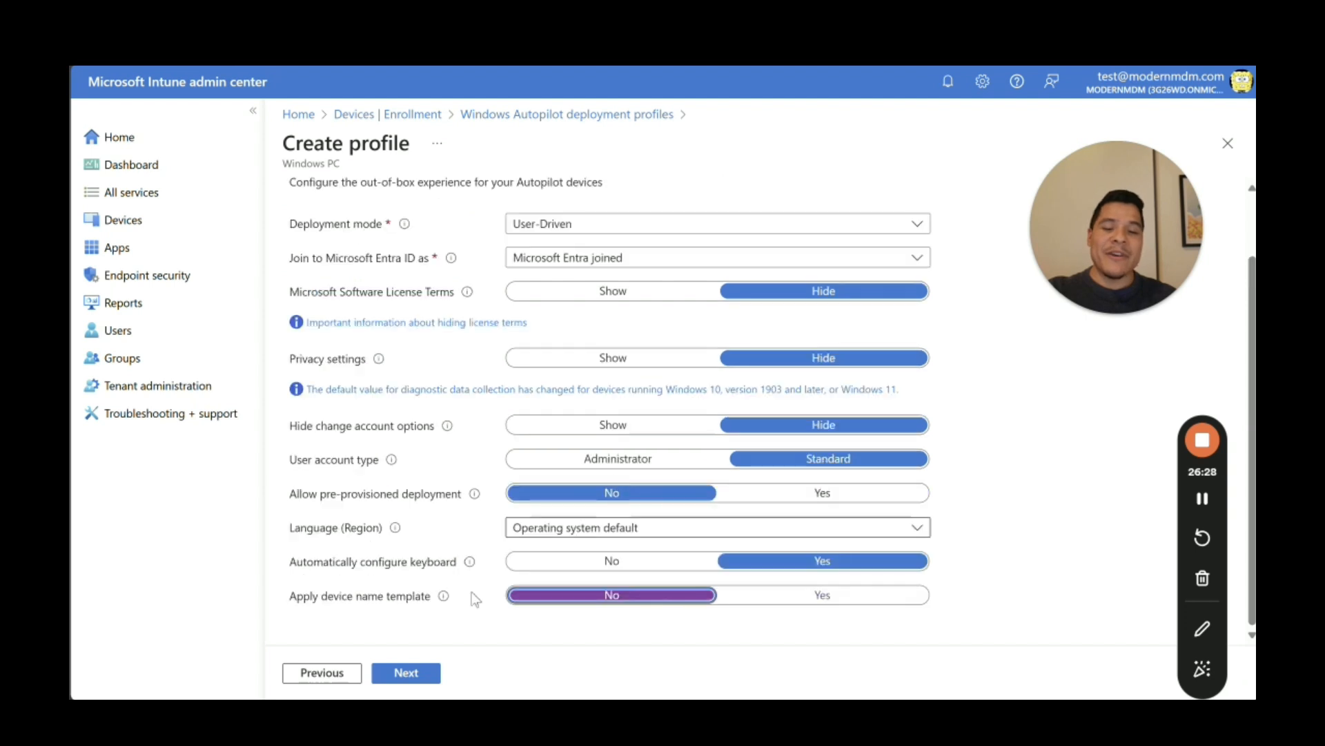
Step: Include the Windows Autopilot Devices group, found by searching 'Autopilot', in the profile's assignments
{"action": "left_click", "coordinate": [428, 675]}
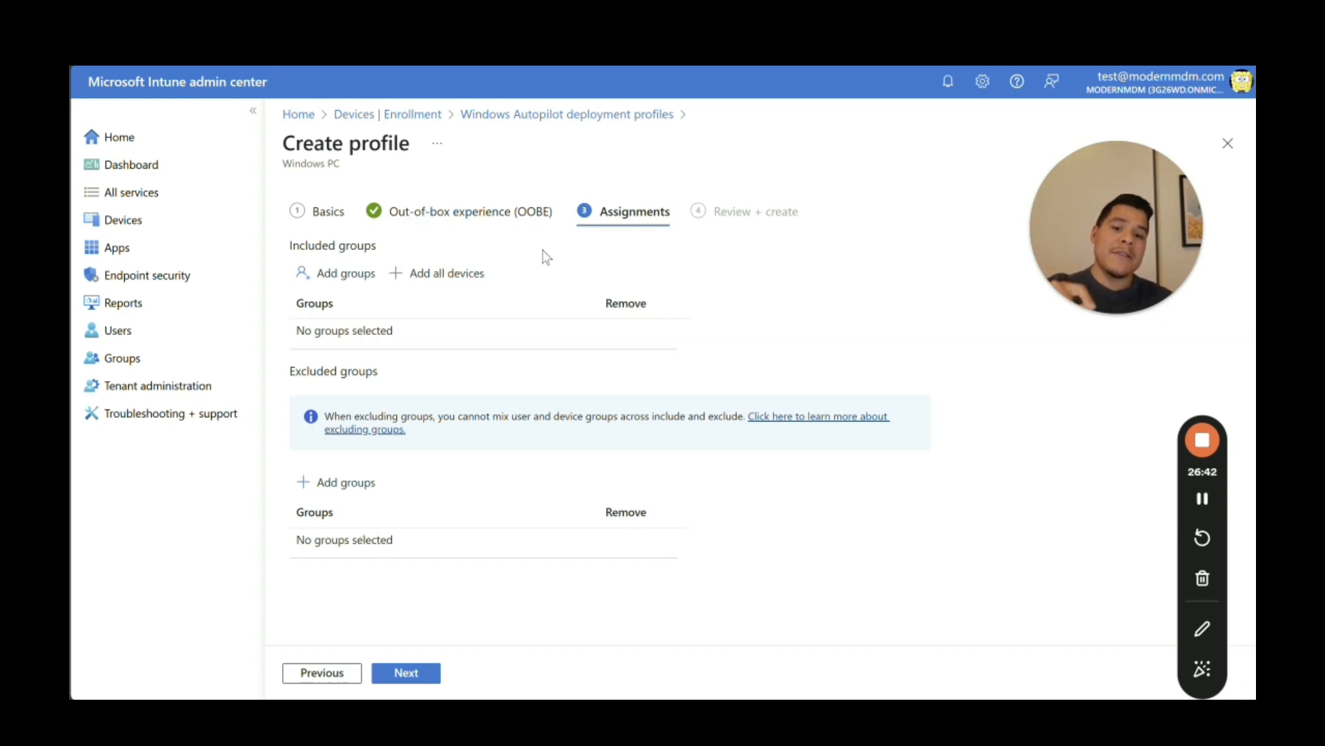
{"action": "left_click", "coordinate": [345, 274]}
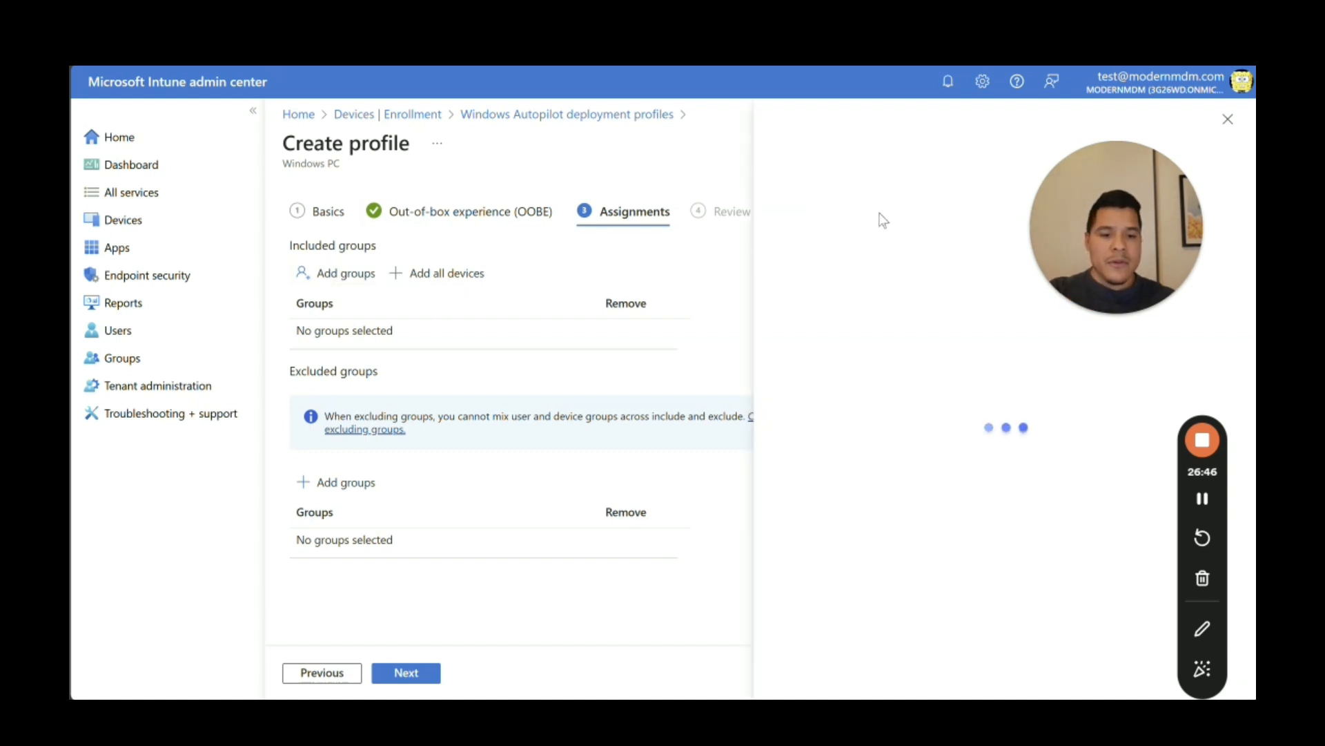
{"action": "left_click", "coordinate": [795, 248]}
{"action": "type", "text": "Autop"}
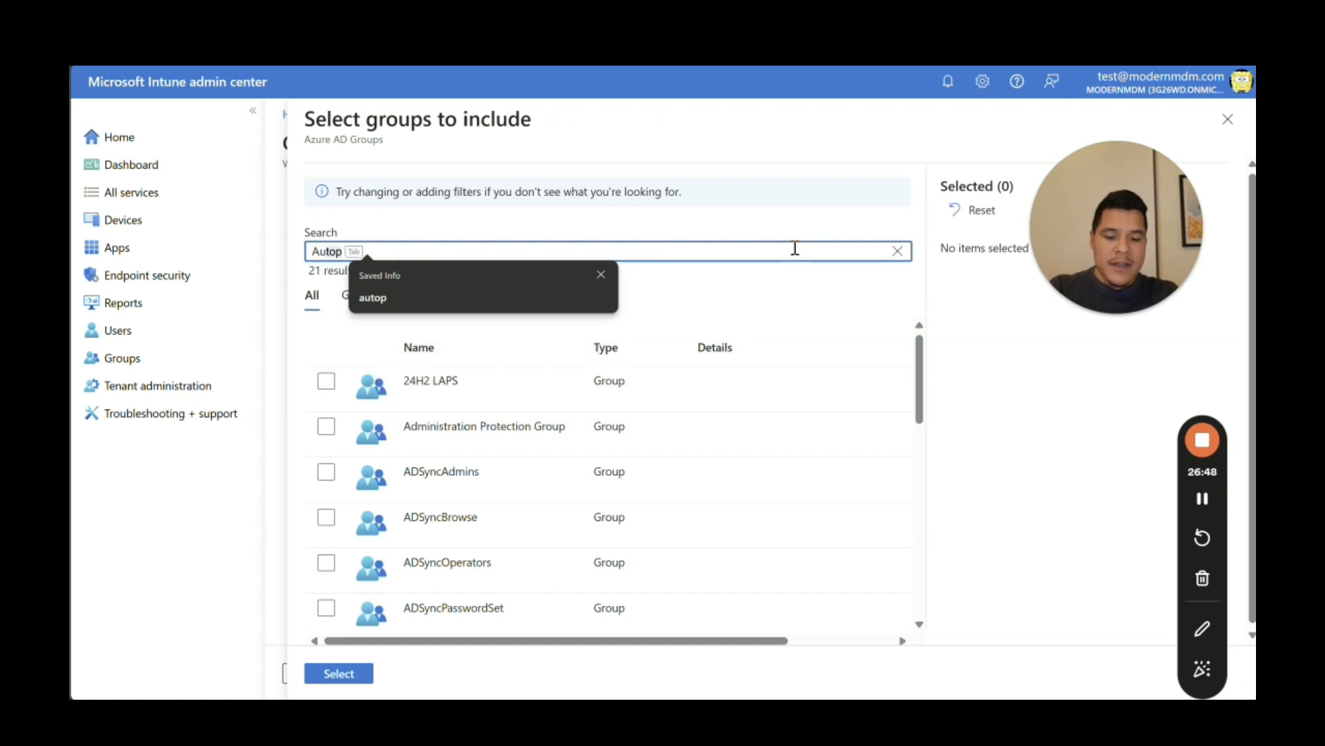
{"action": "type", "text": "ilot"}
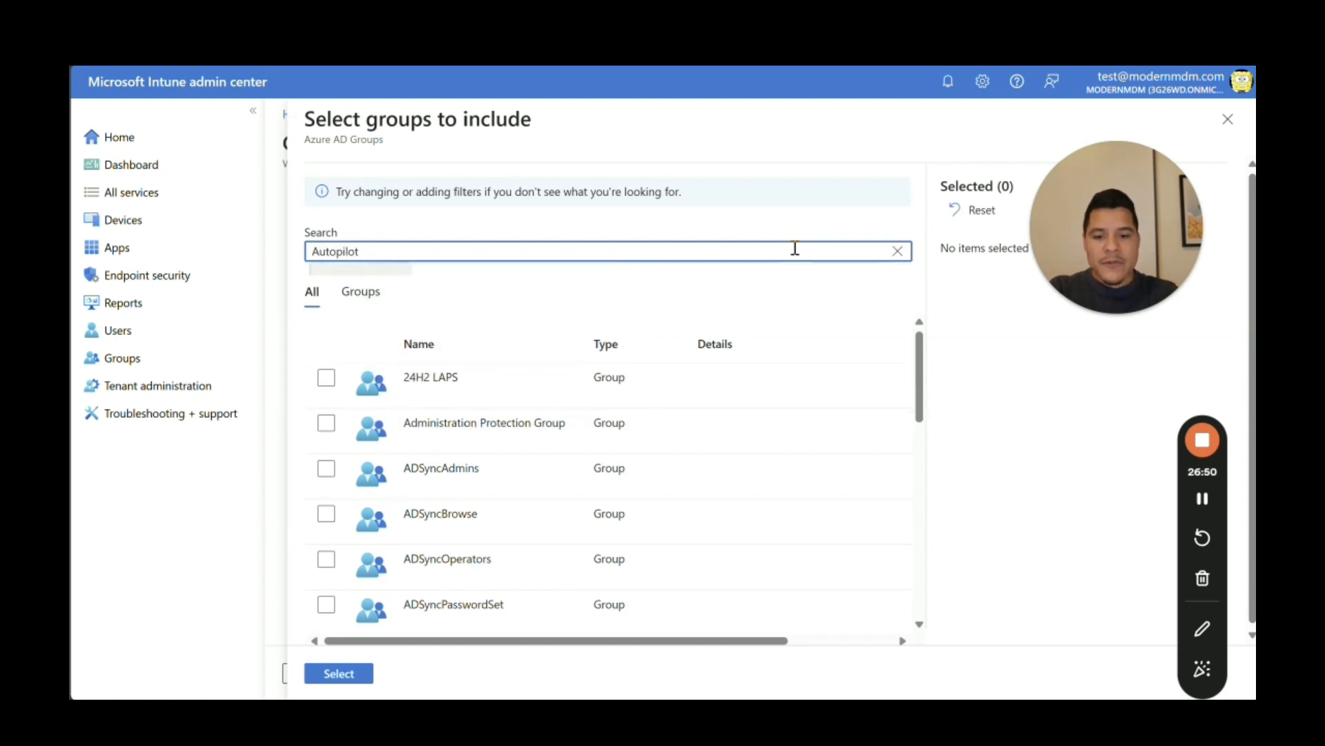
{"action": "left_click", "coordinate": [483, 383]}
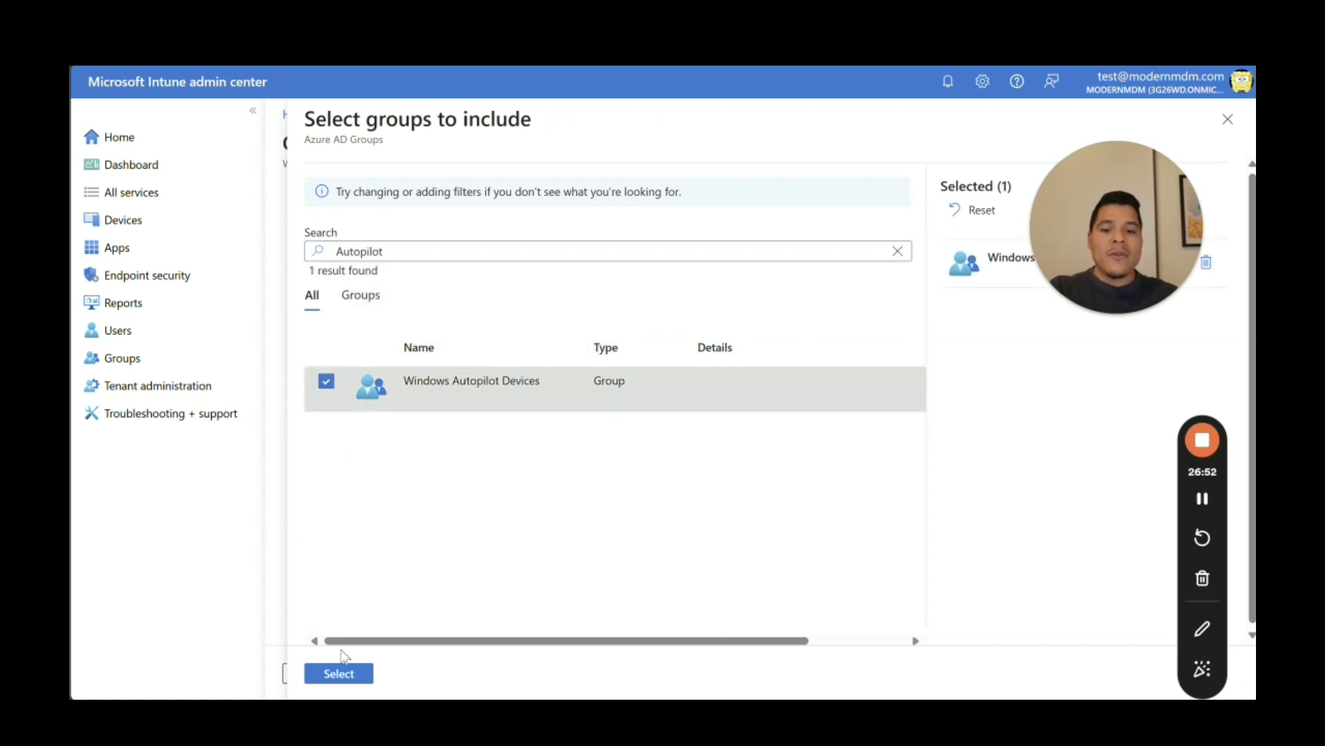
{"action": "left_click", "coordinate": [339, 673]}
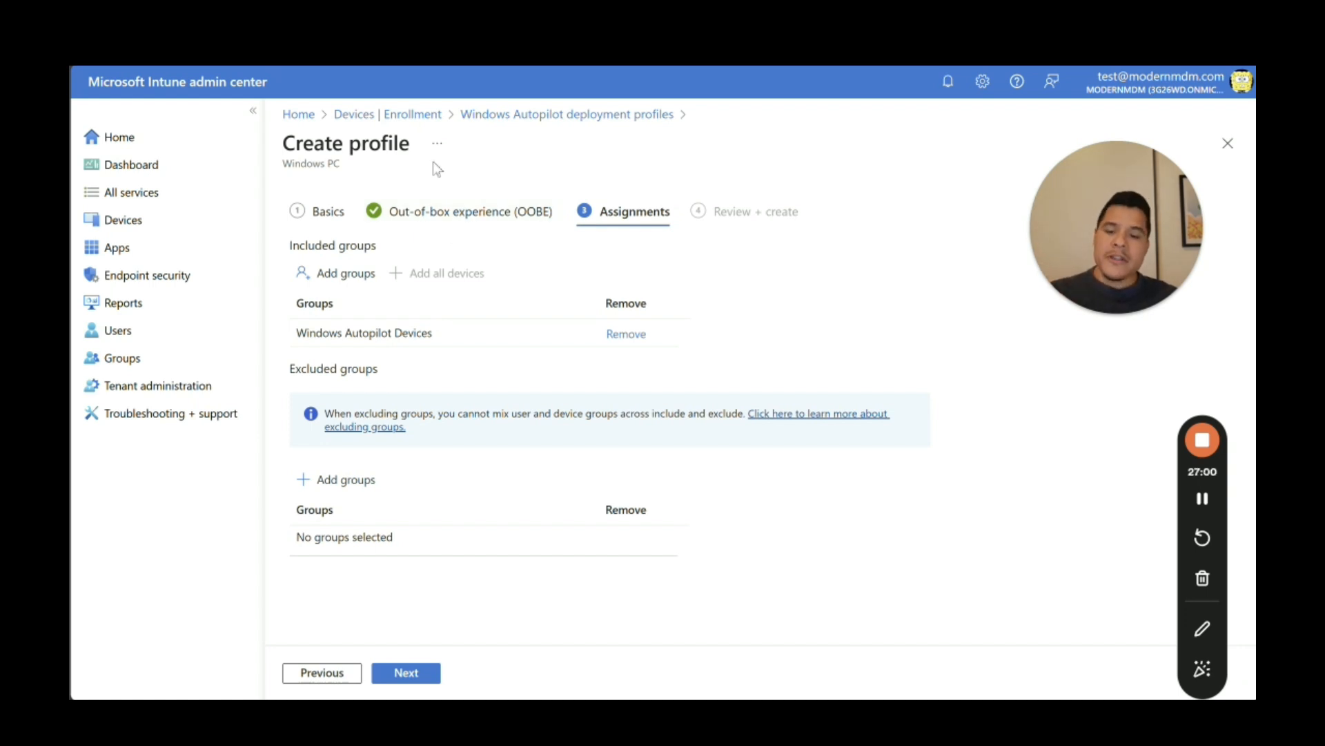
Step: Create the Standard OOBE Profile from the review step and return to Devices > Enrollment
{"action": "left_click", "coordinate": [409, 674]}
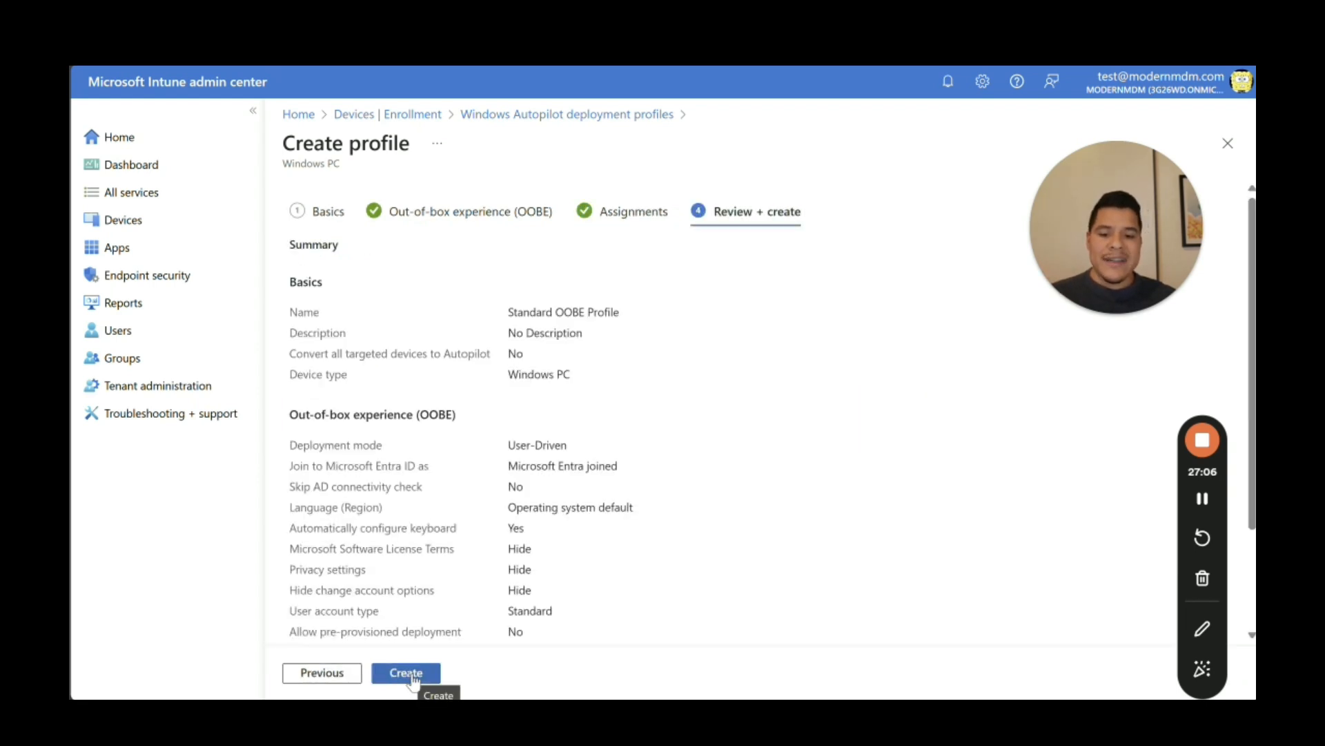
{"action": "left_click", "coordinate": [412, 675]}
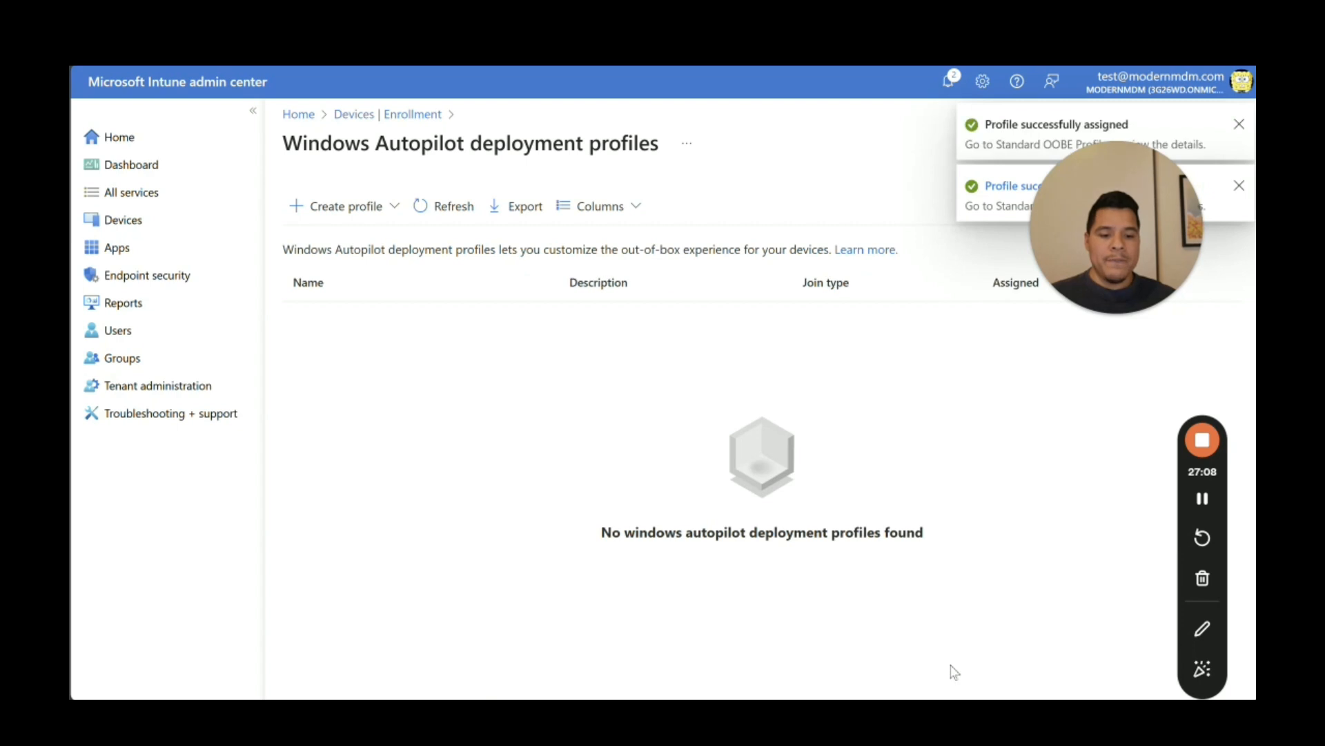
{"action": "left_click", "coordinate": [104, 220]}
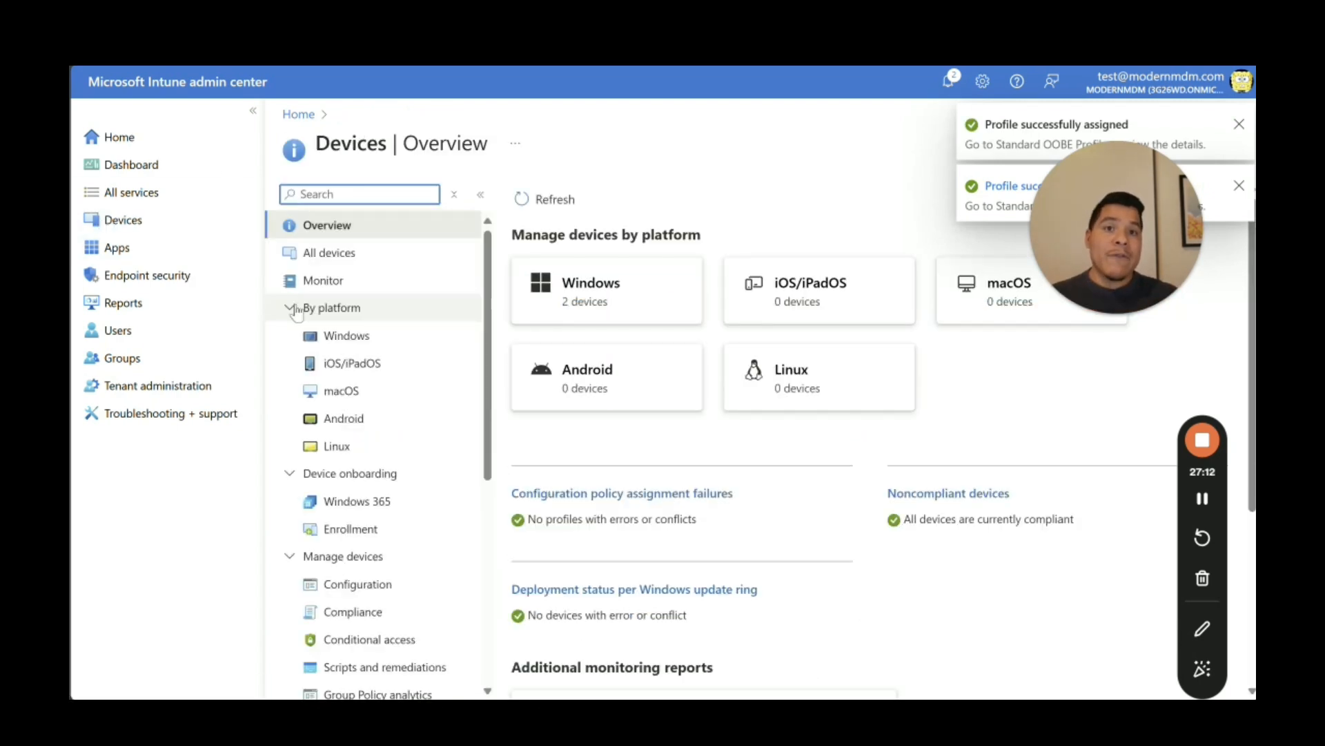
{"action": "left_click", "coordinate": [398, 530]}
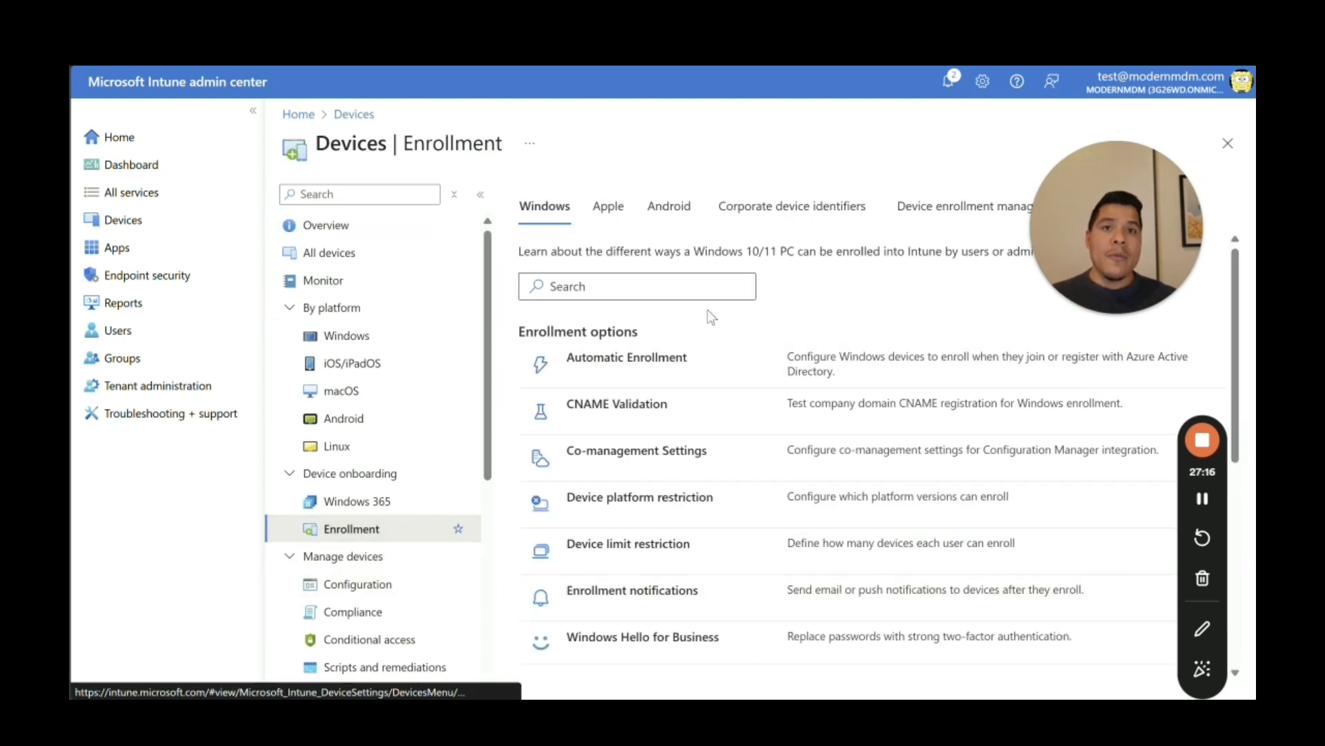
{"action": "scroll", "coordinate": [1240, 312], "scroll_direction": "down", "scroll_amount": 1}
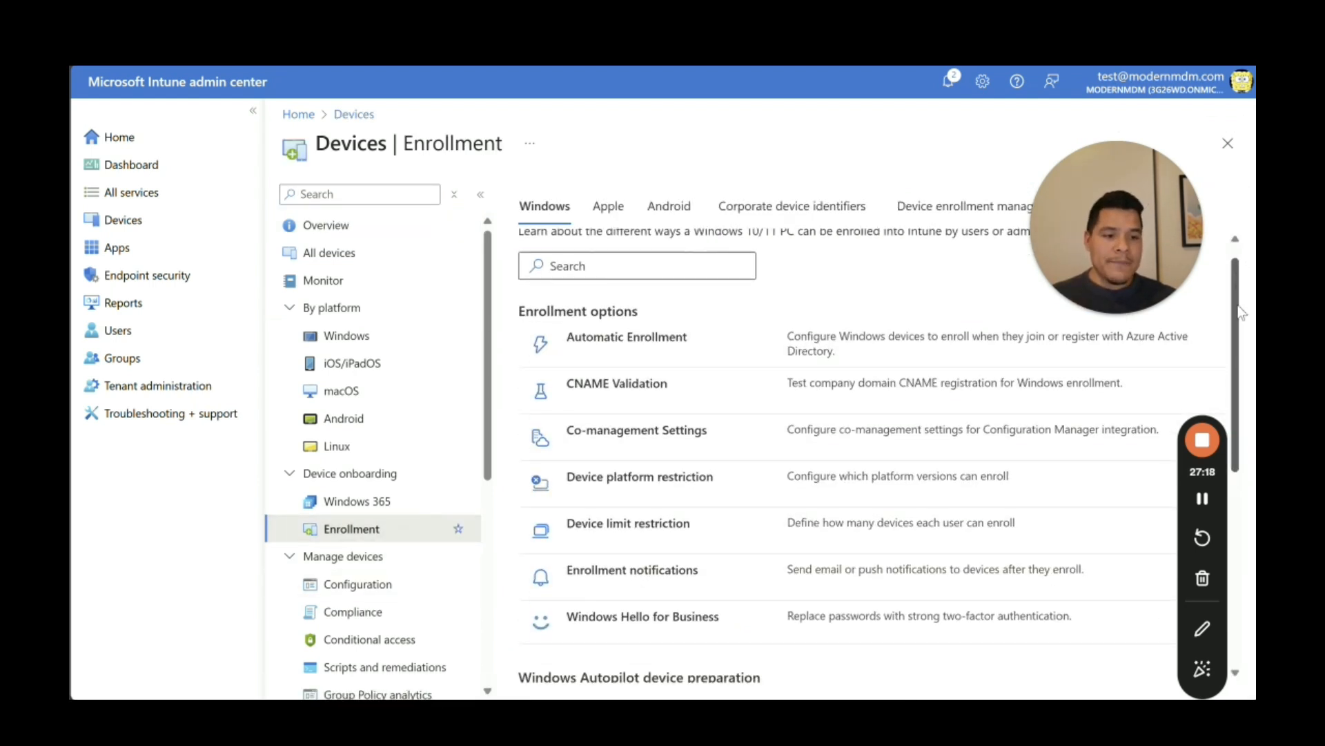
{"action": "scroll", "coordinate": [1241, 312], "scroll_direction": "down", "scroll_amount": 5}
Step: Sync the Windows Autopilot devices list, then go back to the Enrollment page's Windows Autopilot section
{"action": "left_click", "coordinate": [587, 542]}
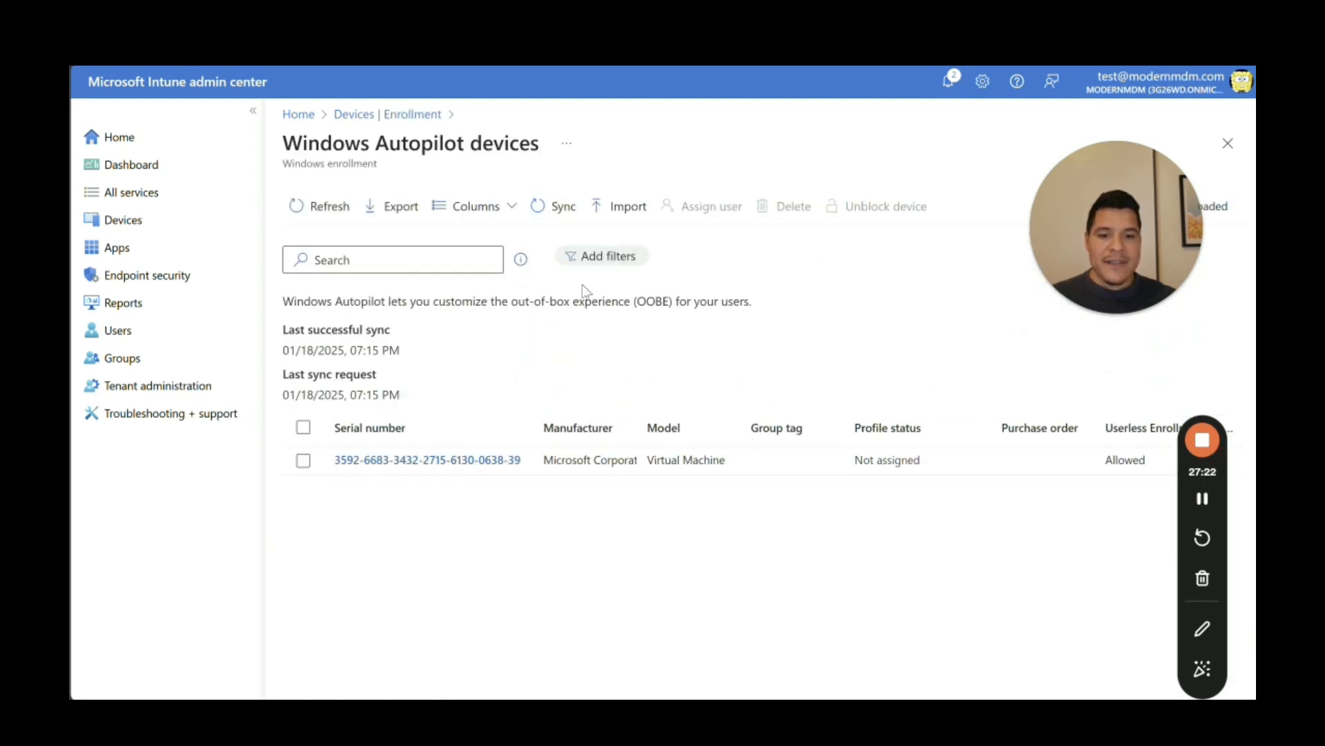
{"action": "left_click", "coordinate": [321, 206]}
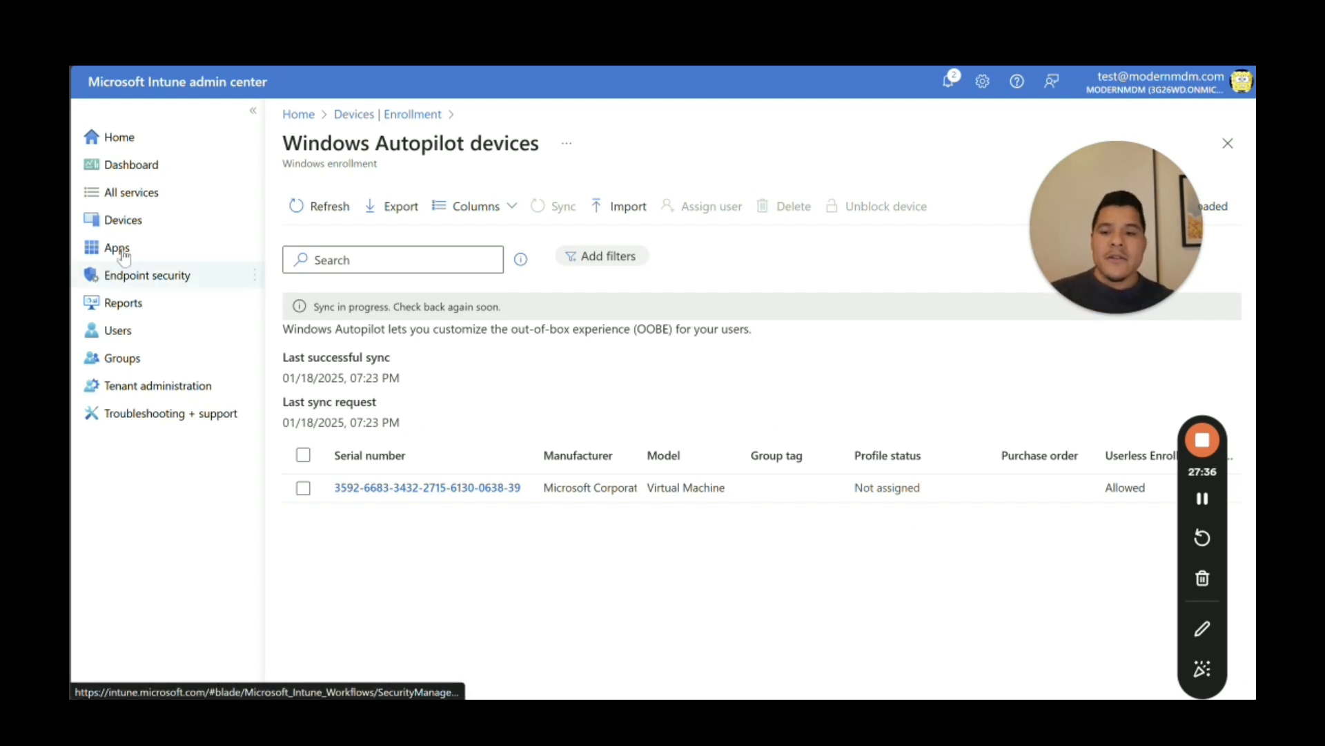
{"action": "left_click", "coordinate": [151, 225]}
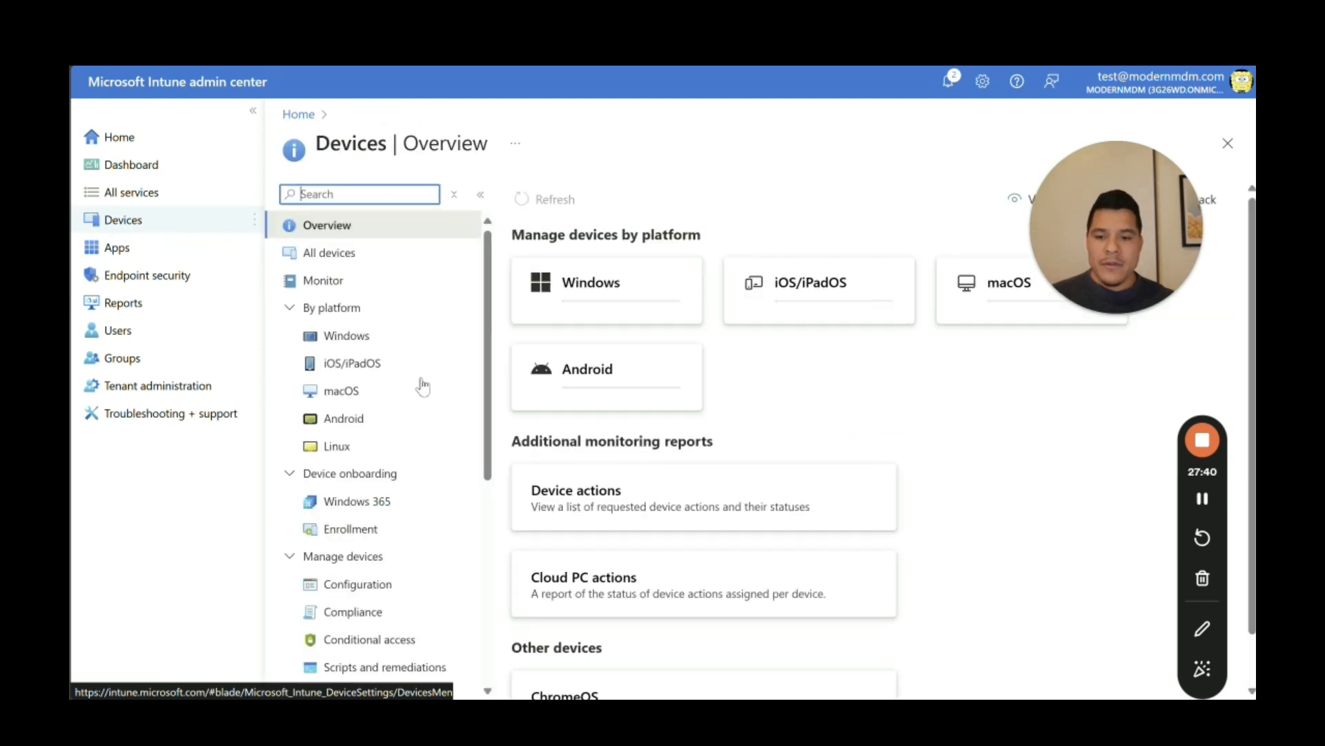
{"action": "left_click", "coordinate": [386, 530]}
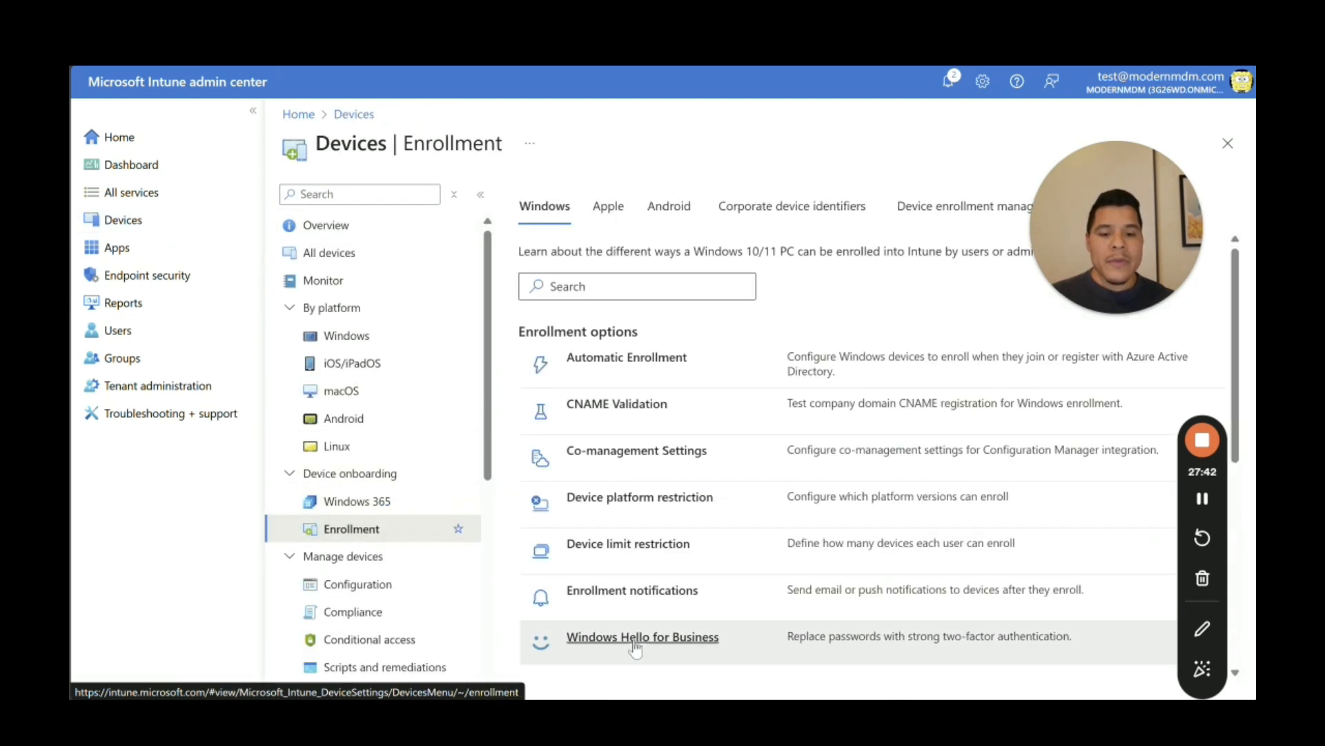
{"action": "left_click_drag", "start_coordinate": [1236, 388], "coordinate": [1213, 575]}
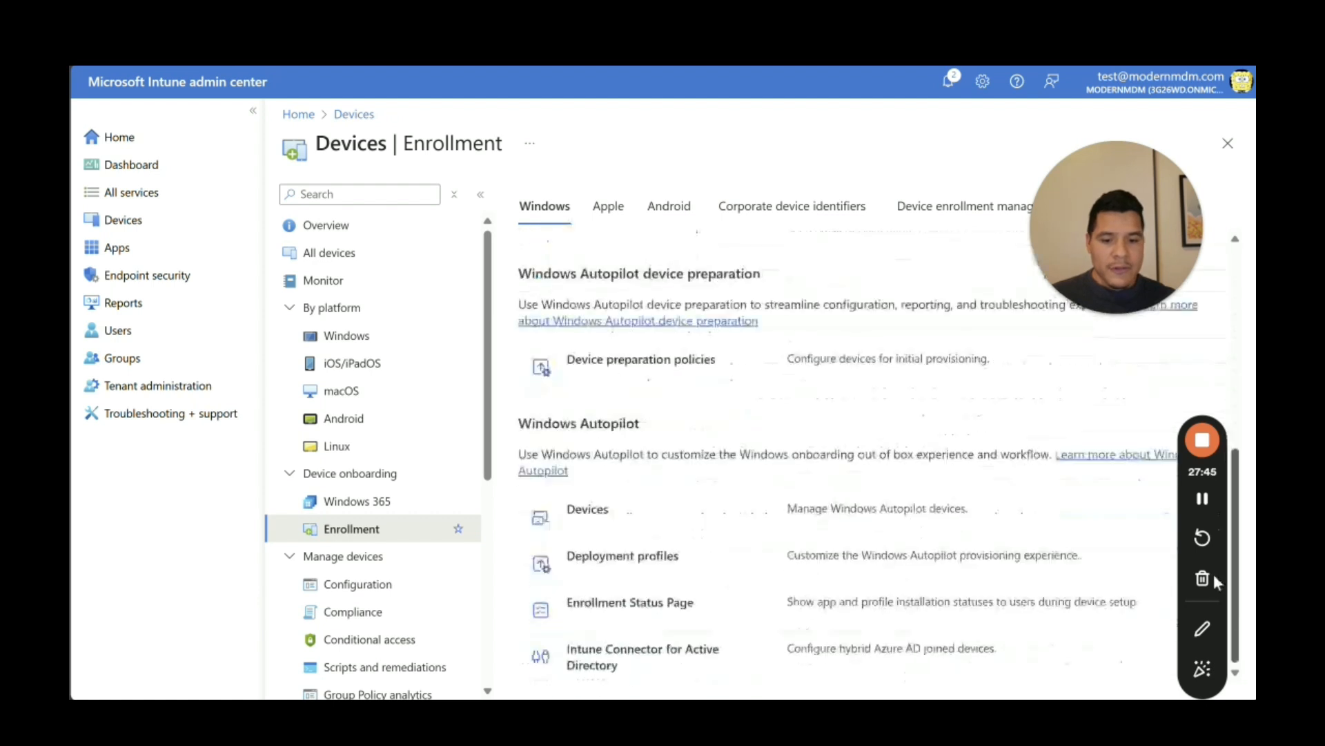
Step: Open the settings editor of the default 'All users and all devices' Enrollment Status Page profile
{"action": "left_click", "coordinate": [652, 607]}
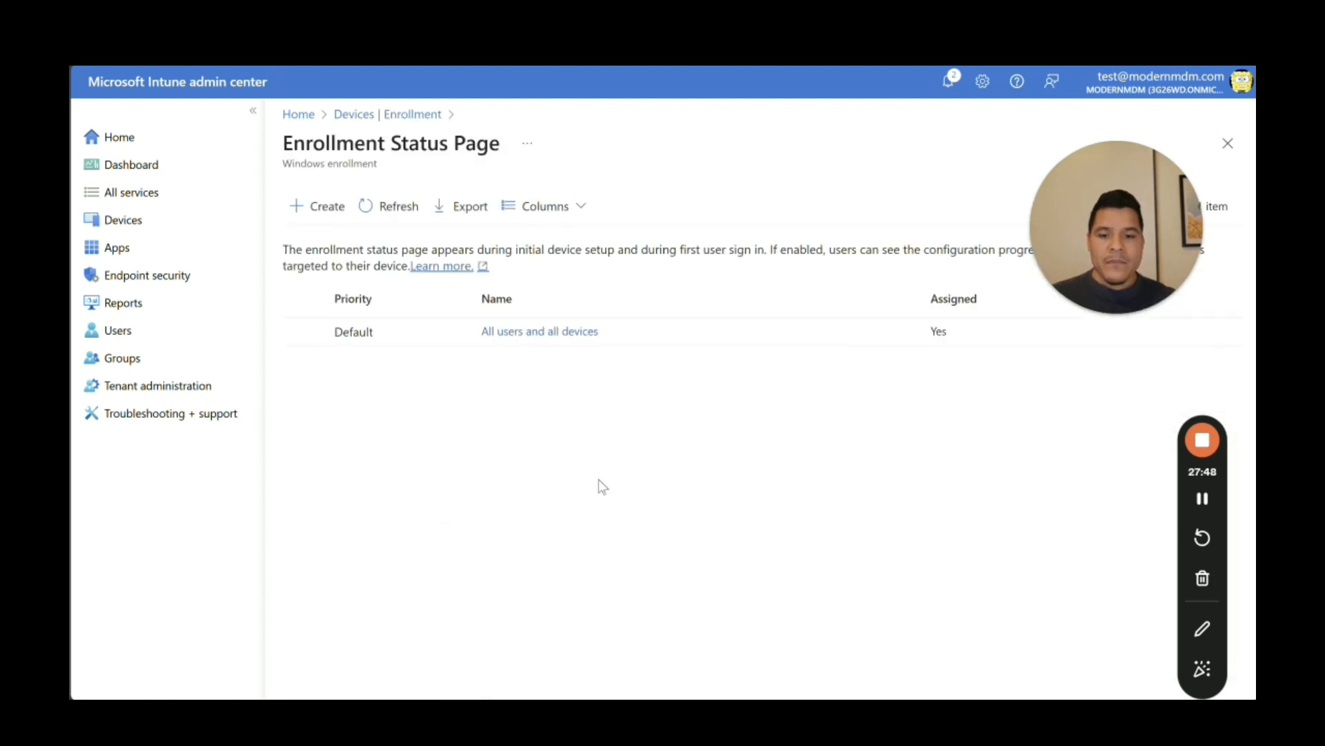
{"action": "left_click", "coordinate": [583, 343]}
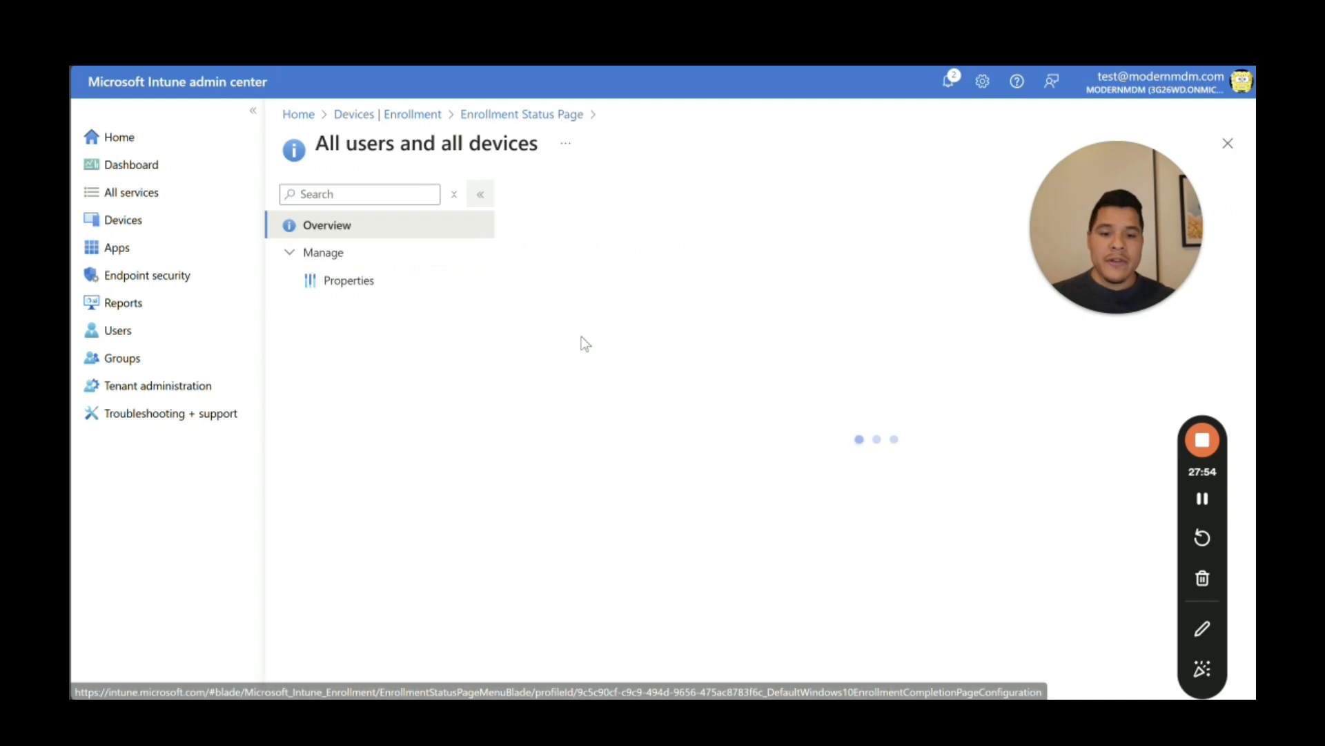
{"action": "left_click", "coordinate": [393, 286]}
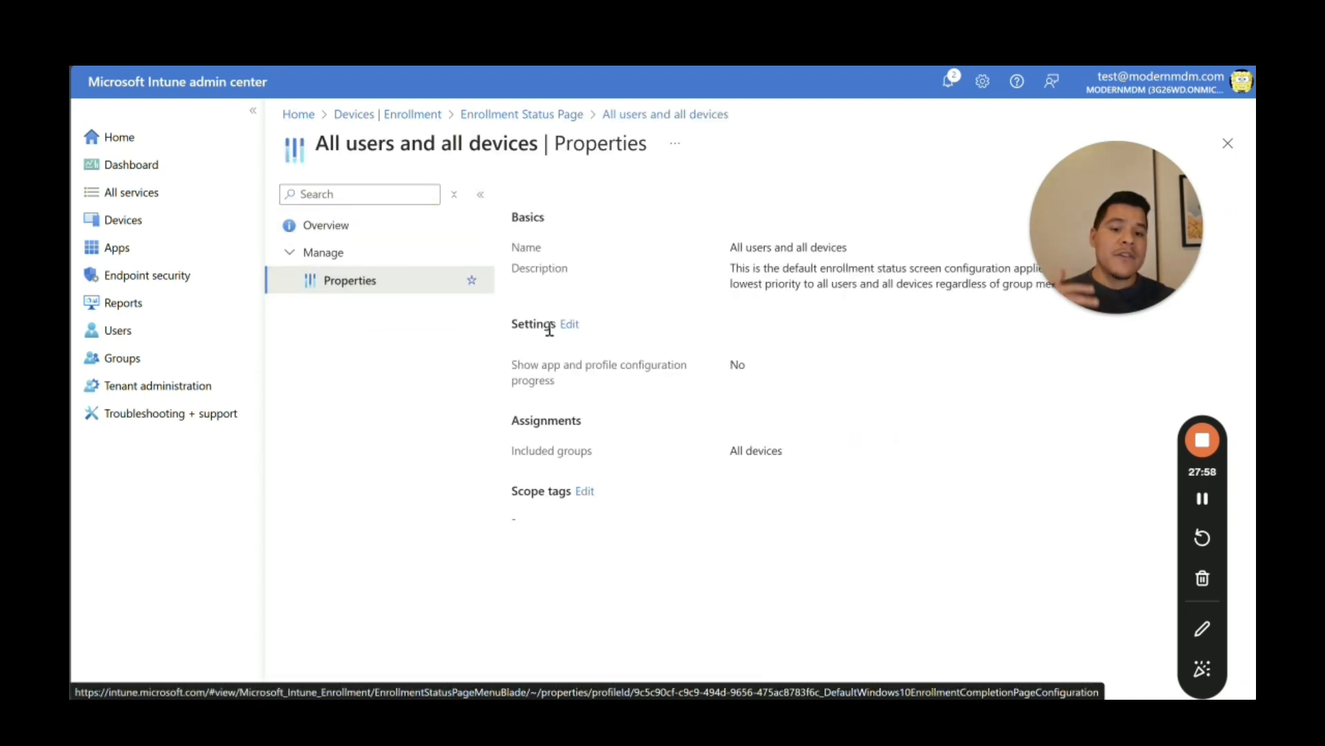
{"action": "left_click", "coordinate": [570, 324]}
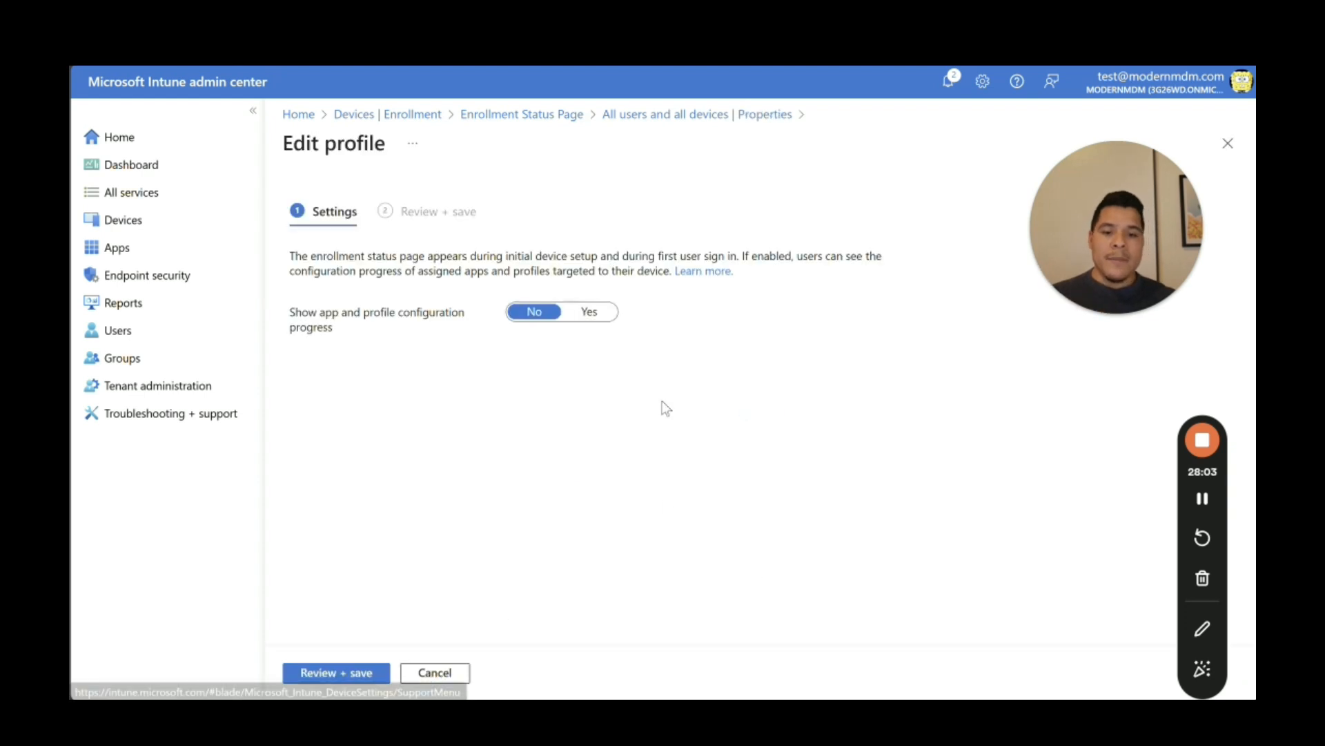
Step: Turn on 'Show app and profile configuration progress' and review the options, including the 60-minute error timeout
{"action": "left_click", "coordinate": [598, 315]}
{"action": "scroll", "coordinate": [1250, 352], "scroll_direction": "down", "scroll_amount": 2}
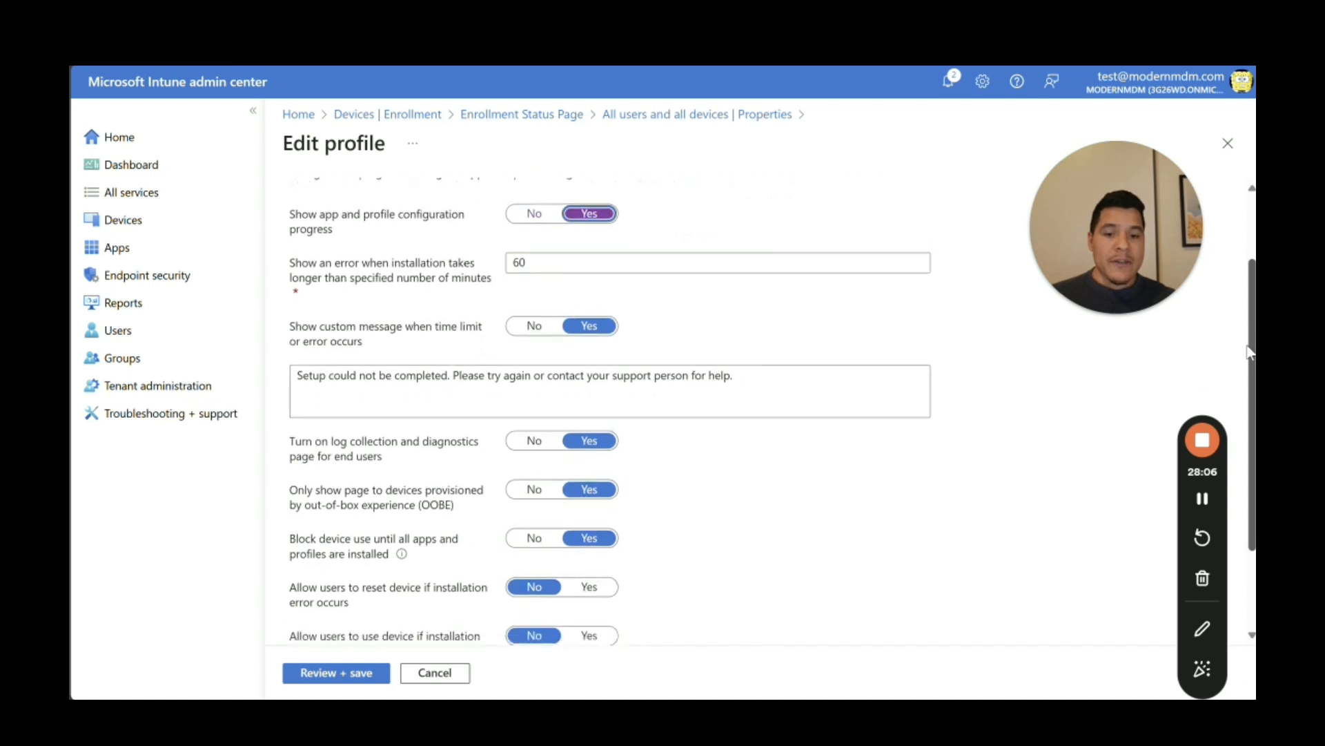
{"action": "scroll", "coordinate": [1249, 352], "scroll_direction": "down", "scroll_amount": 1}
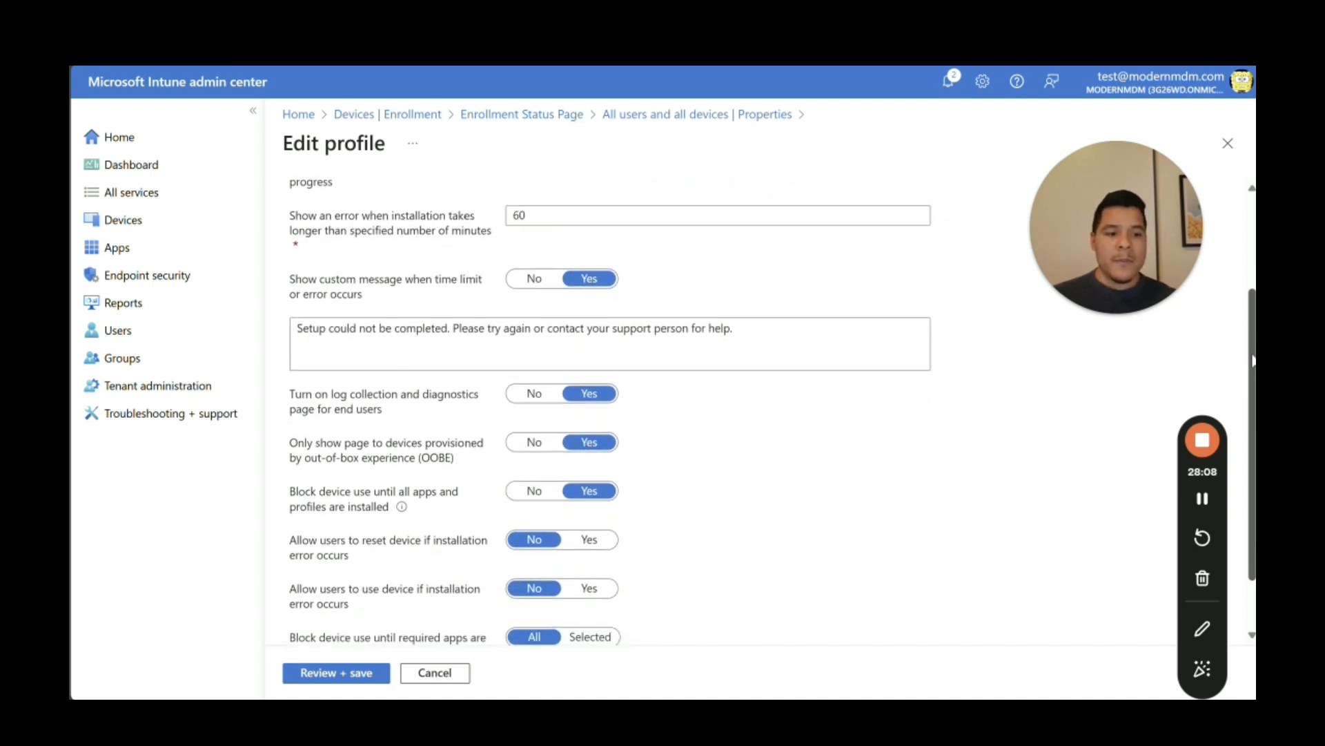
{"action": "scroll", "coordinate": [1252, 359], "scroll_direction": "up", "scroll_amount": 1}
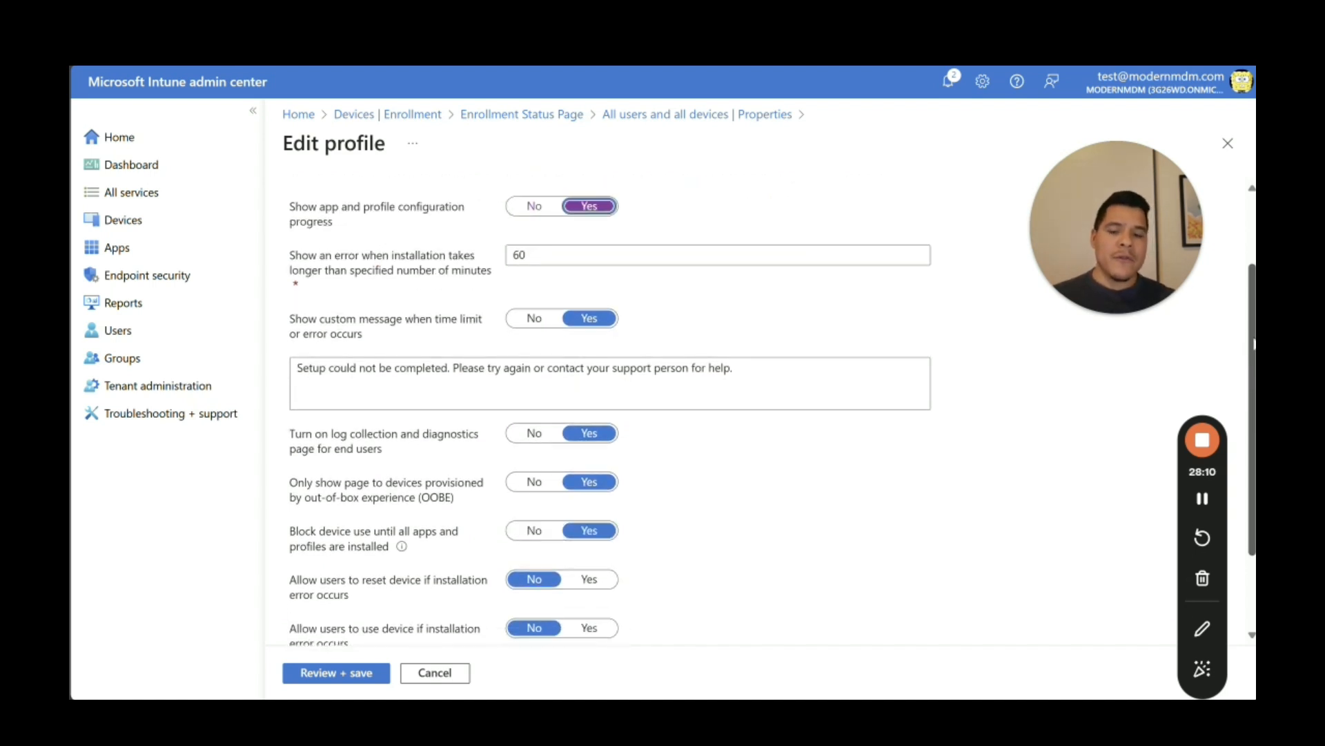
{"action": "left_click", "coordinate": [574, 255]}
{"action": "key", "text": "ctrl+a"}
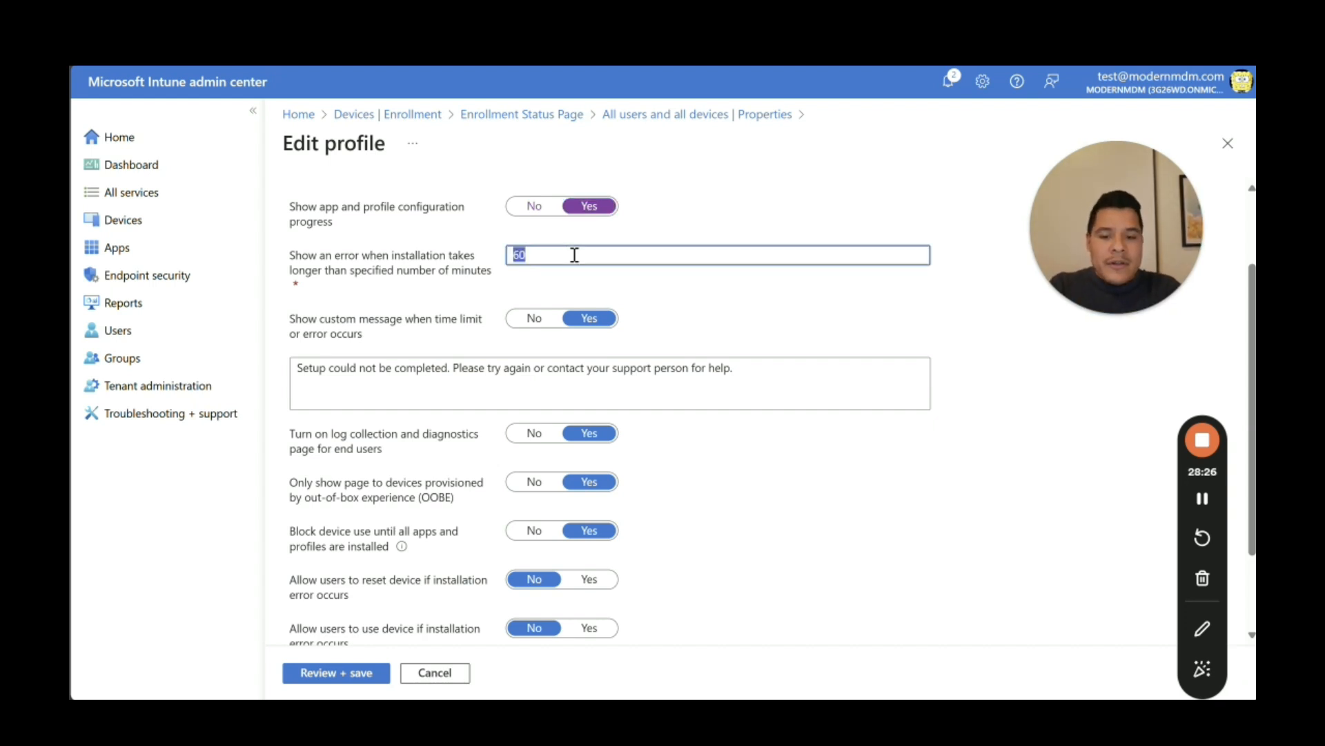
{"action": "type", "text": "60"}
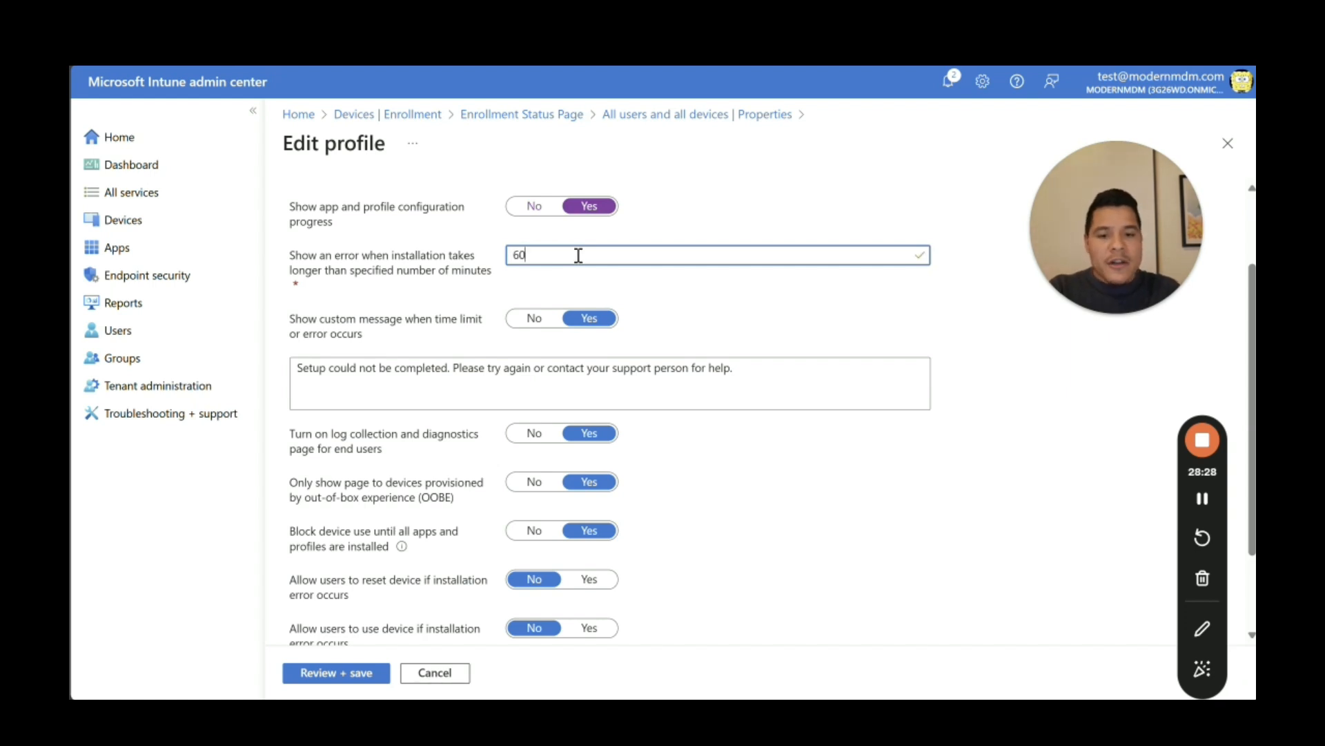
{"action": "left_click", "coordinate": [640, 232]}
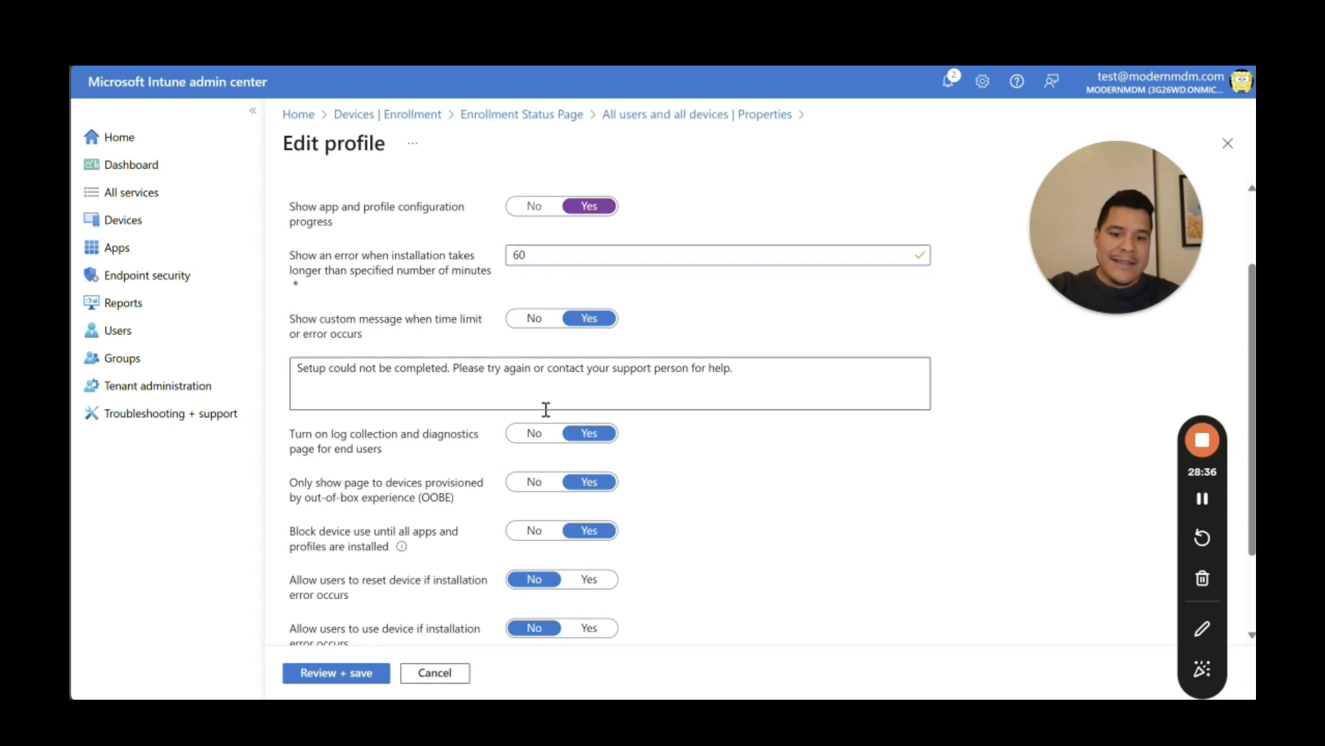
{"action": "left_click", "coordinate": [304, 373]}
{"action": "left_click_drag", "start_coordinate": [304, 373], "coordinate": [770, 389]}
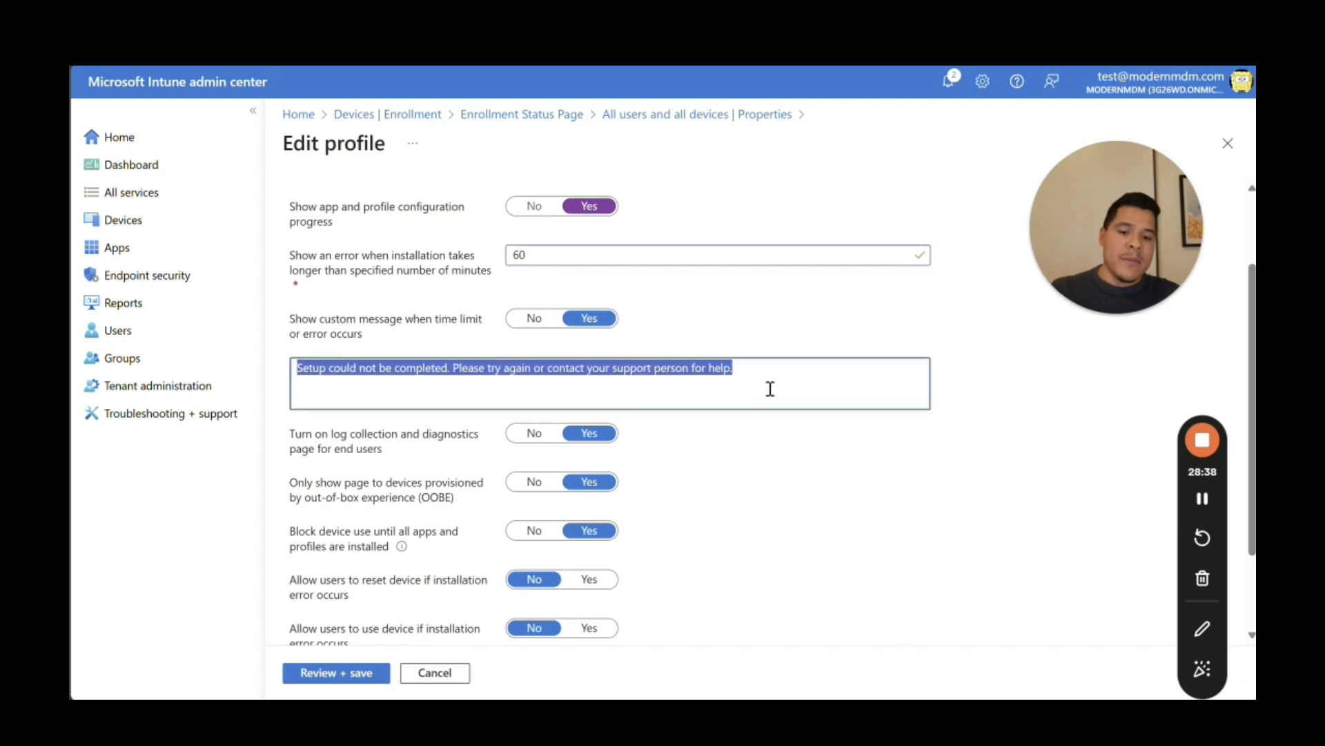
{"action": "left_click", "coordinate": [815, 394]}
{"action": "left_click", "coordinate": [936, 505]}
{"action": "left_click_drag", "start_coordinate": [1252, 359], "coordinate": [1252, 428]}
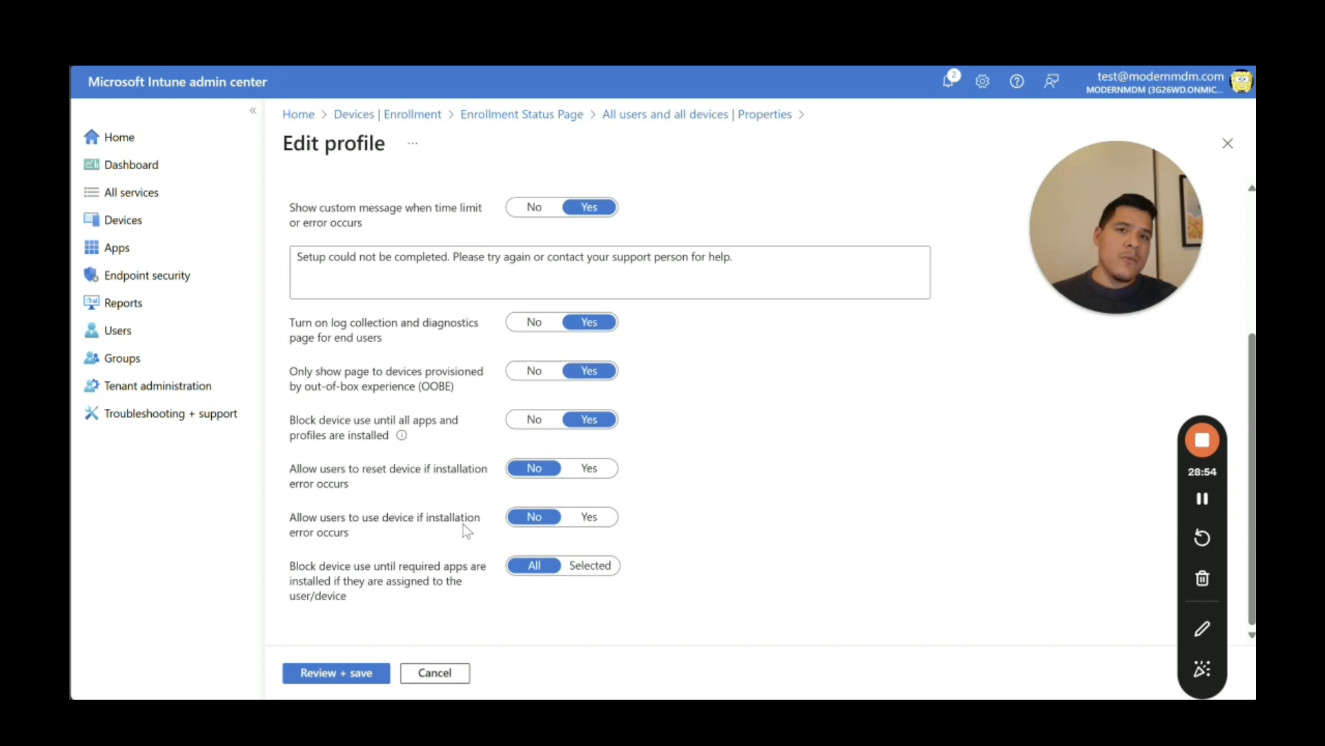
{"action": "mouse_move", "coordinate": [413, 440]}
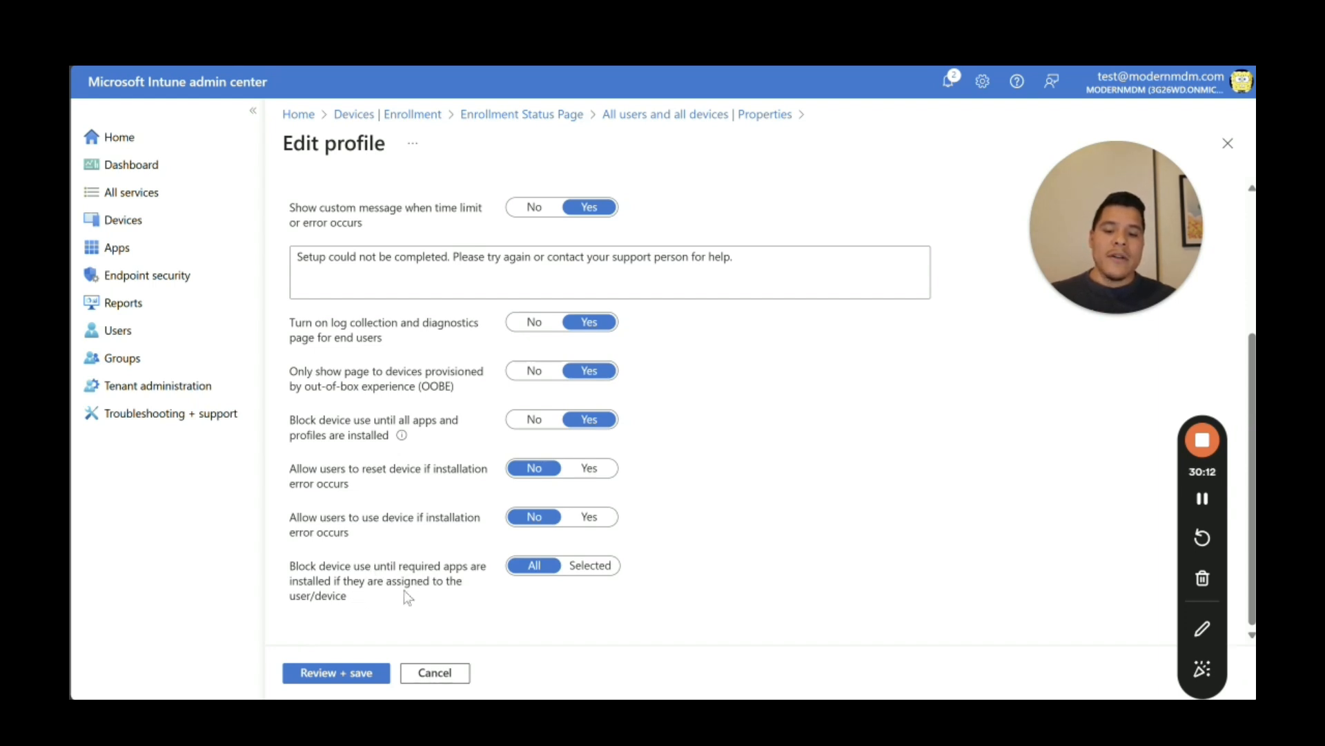
Step: Set required-app blocking to Selected and choose Company Portal as the blocking app
{"action": "left_click", "coordinate": [573, 566]}
{"action": "scroll", "coordinate": [1253, 389], "scroll_direction": "down", "scroll_amount": 2}
{"action": "scroll", "coordinate": [1253, 388], "scroll_direction": "down", "scroll_amount": 2}
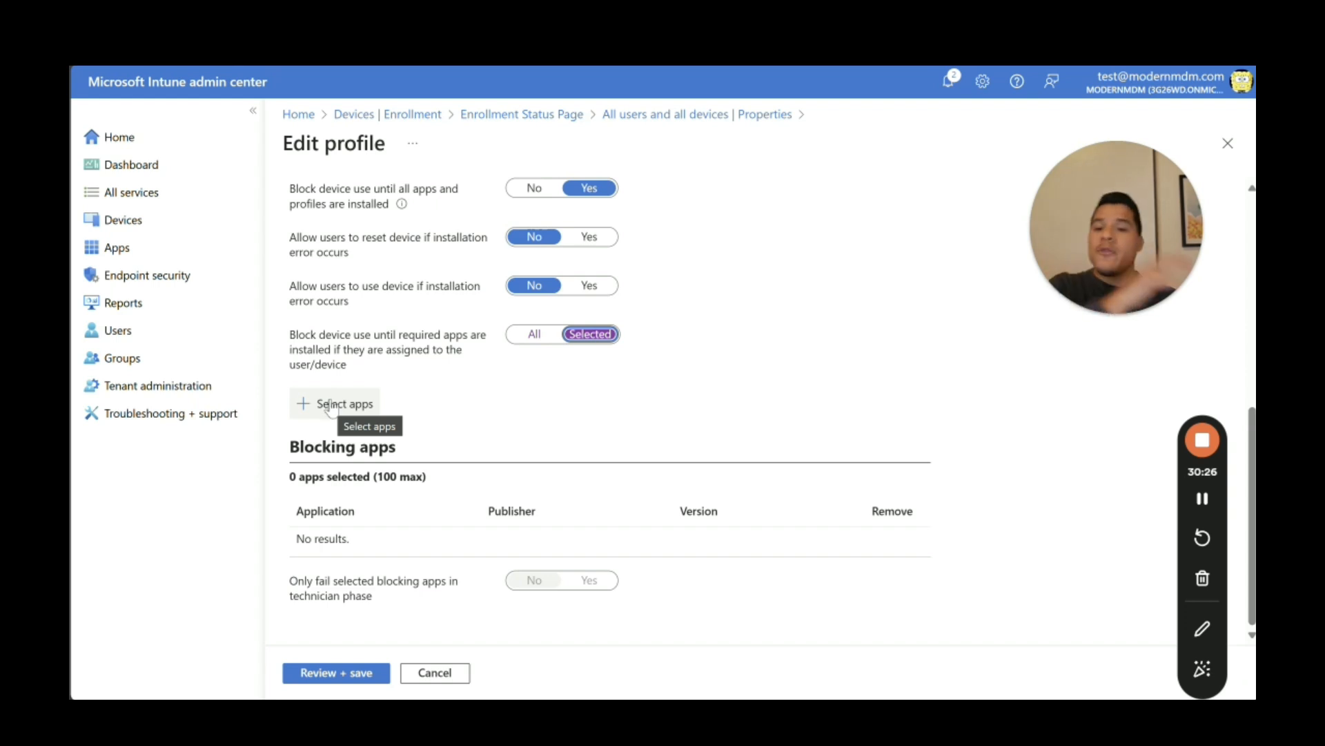
{"action": "left_click", "coordinate": [330, 406]}
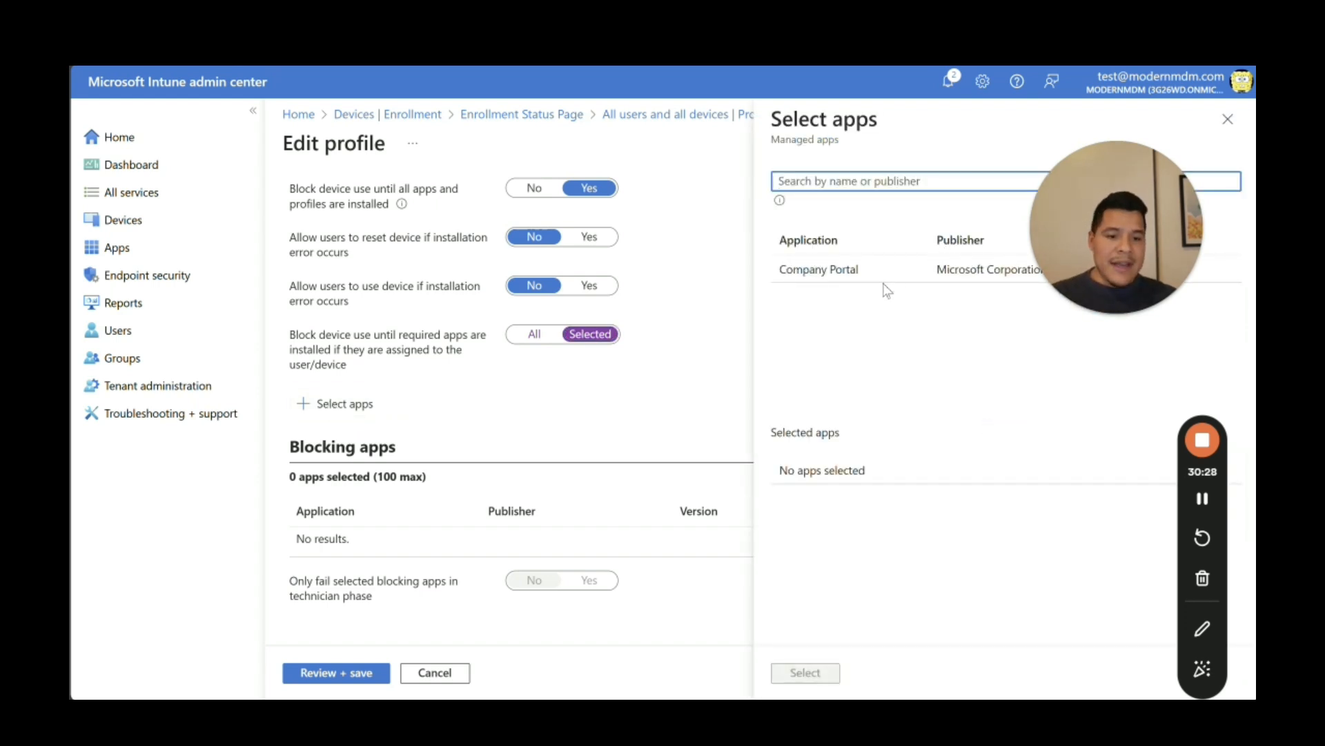
{"action": "left_click_drag", "start_coordinate": [1109, 231], "coordinate": [1091, 454]}
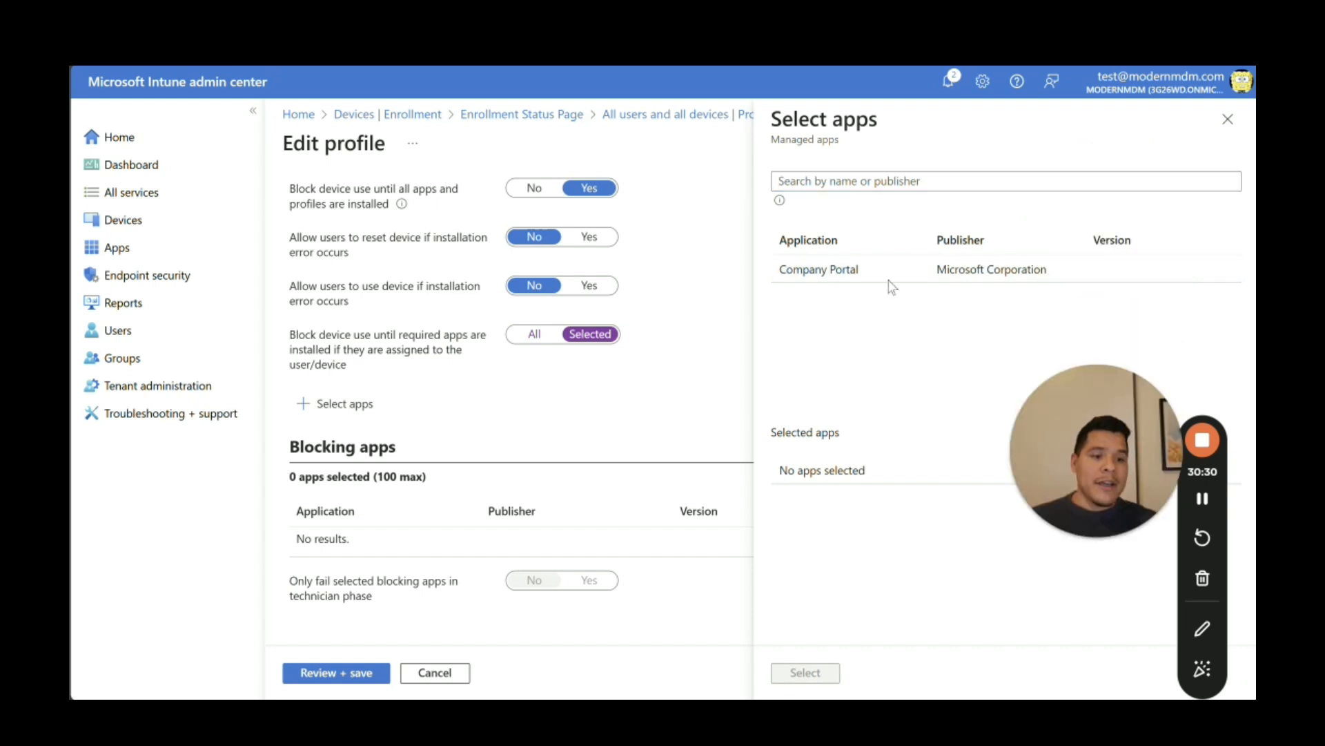
{"action": "left_click", "coordinate": [895, 276]}
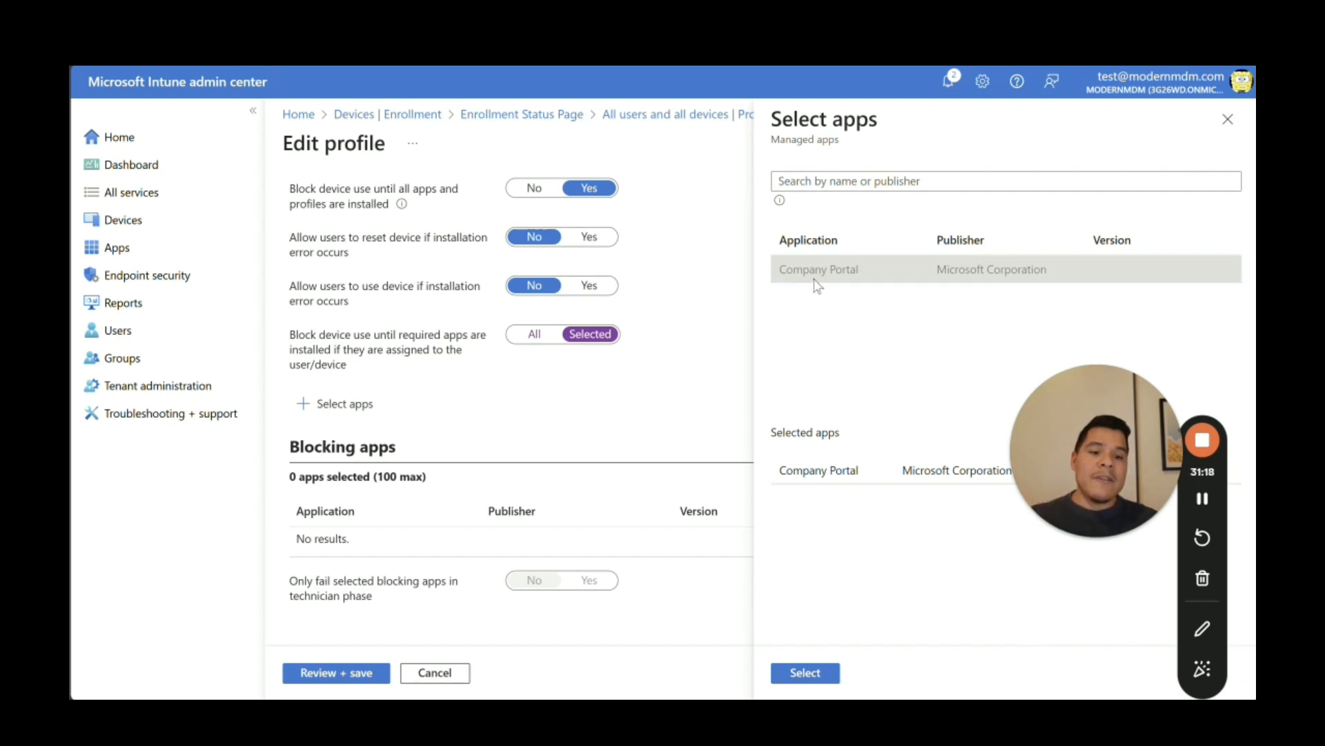
Step: Confirm Company Portal, save the Enrollment Status Page profile, and go to the Autopilot documentation tab
{"action": "left_click", "coordinate": [800, 673]}
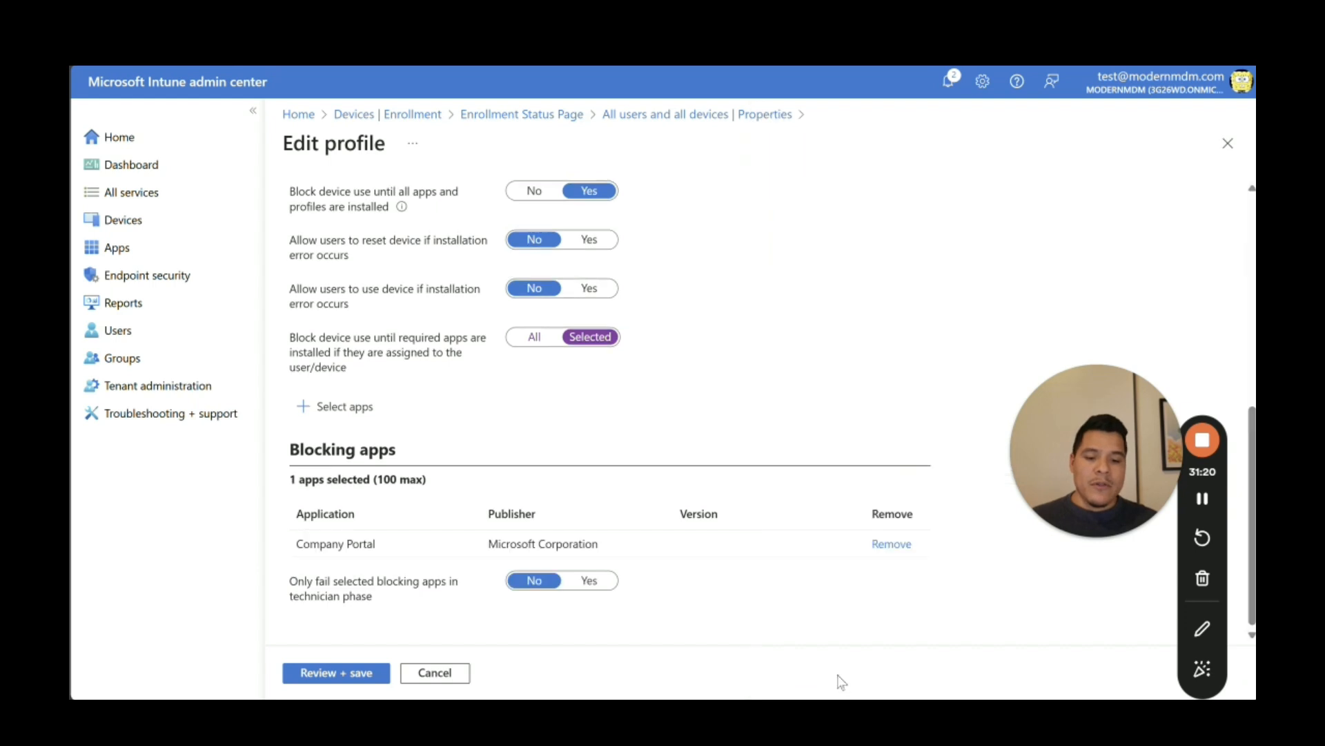
{"action": "left_click", "coordinate": [359, 676]}
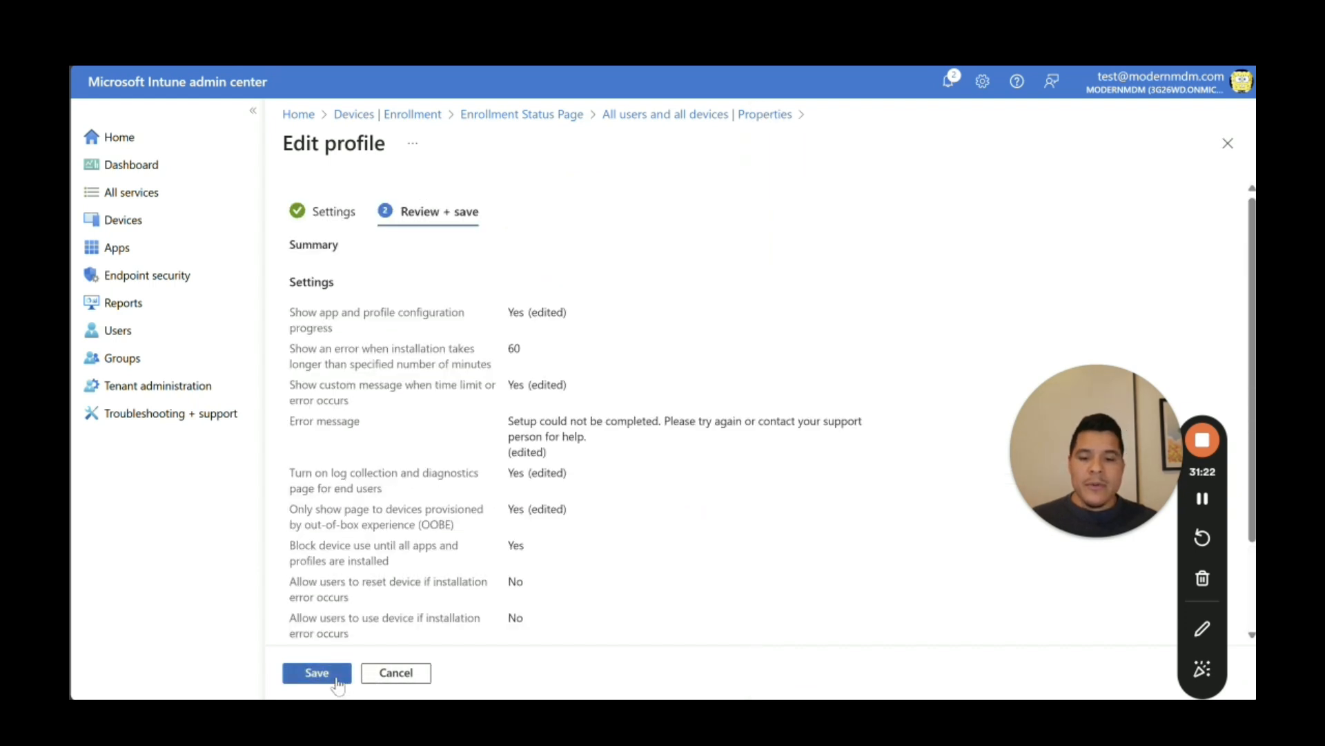
{"action": "left_click", "coordinate": [336, 680]}
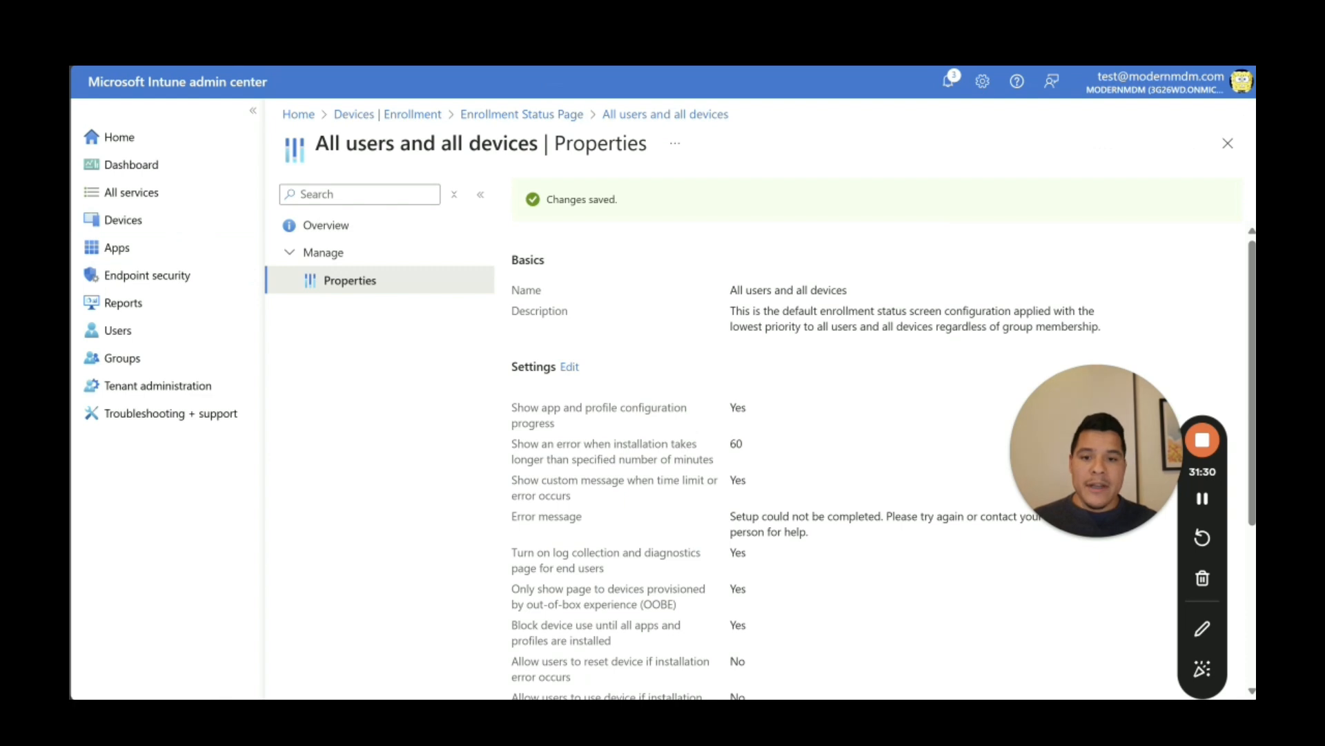
{"action": "key", "text": "ctrl+Tab"}
Step: Open the Azure portal at portal.azure.com
{"action": "key", "text": "ctrl+l"}
{"action": "type", "text": "portal."}
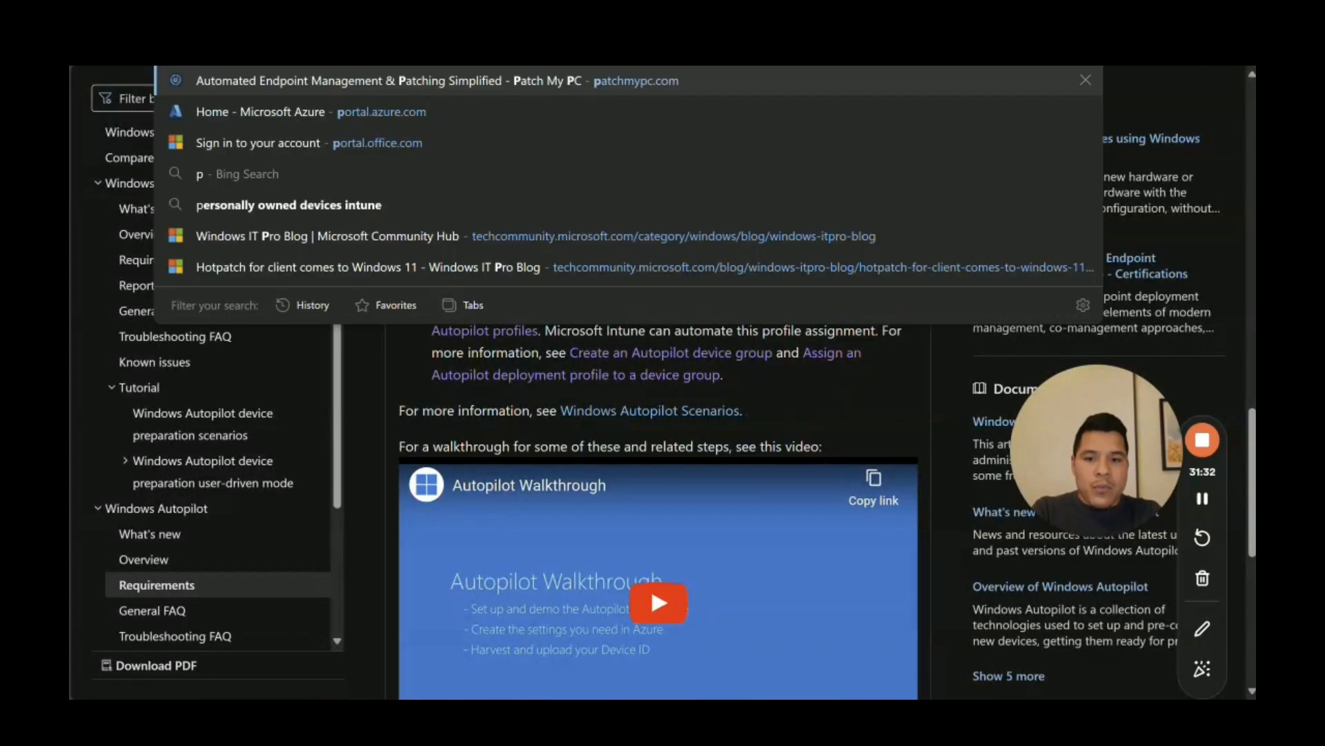
{"action": "key", "text": "Return"}
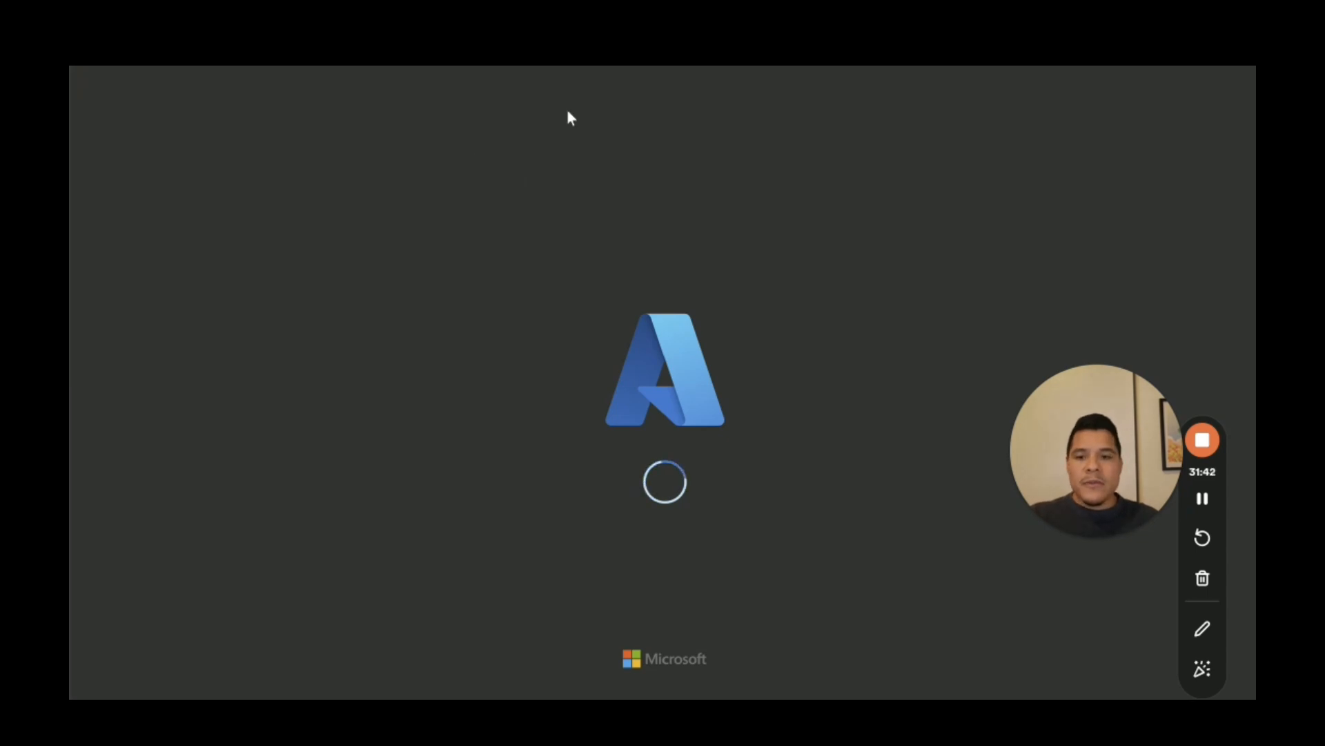
{"action": "left_click_drag", "start_coordinate": [1138, 521], "coordinate": [1150, 161]}
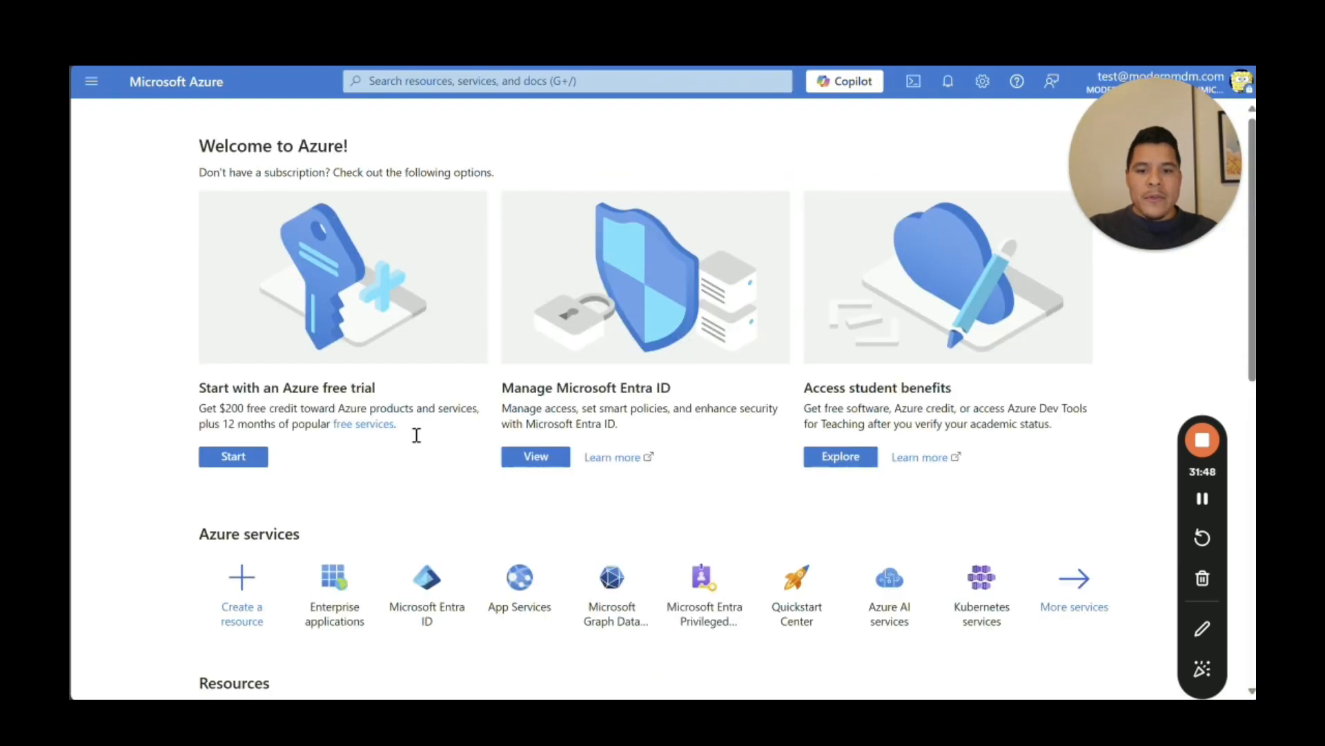
Step: Go to Microsoft Entra ID's Company branding and review the Default sign-in settings
{"action": "left_click", "coordinate": [437, 558]}
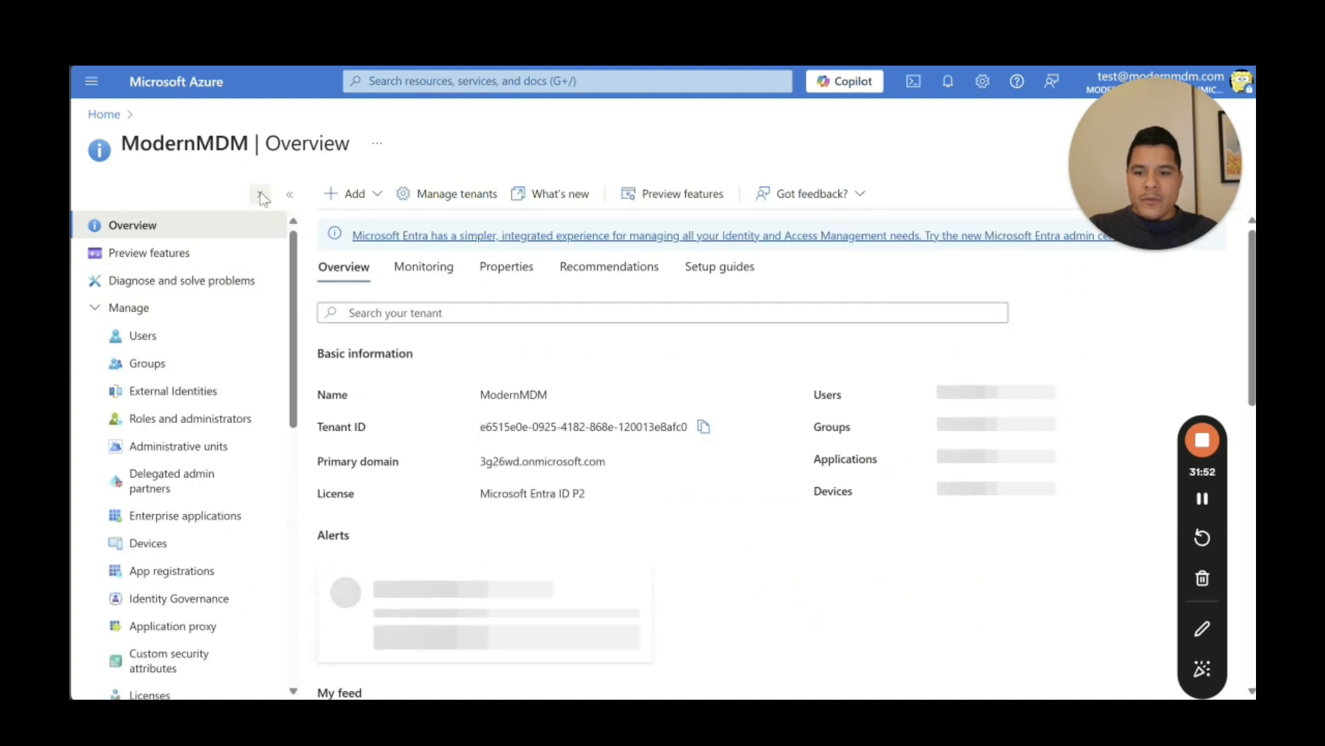
{"action": "scroll", "coordinate": [283, 426], "scroll_direction": "down", "scroll_amount": 5}
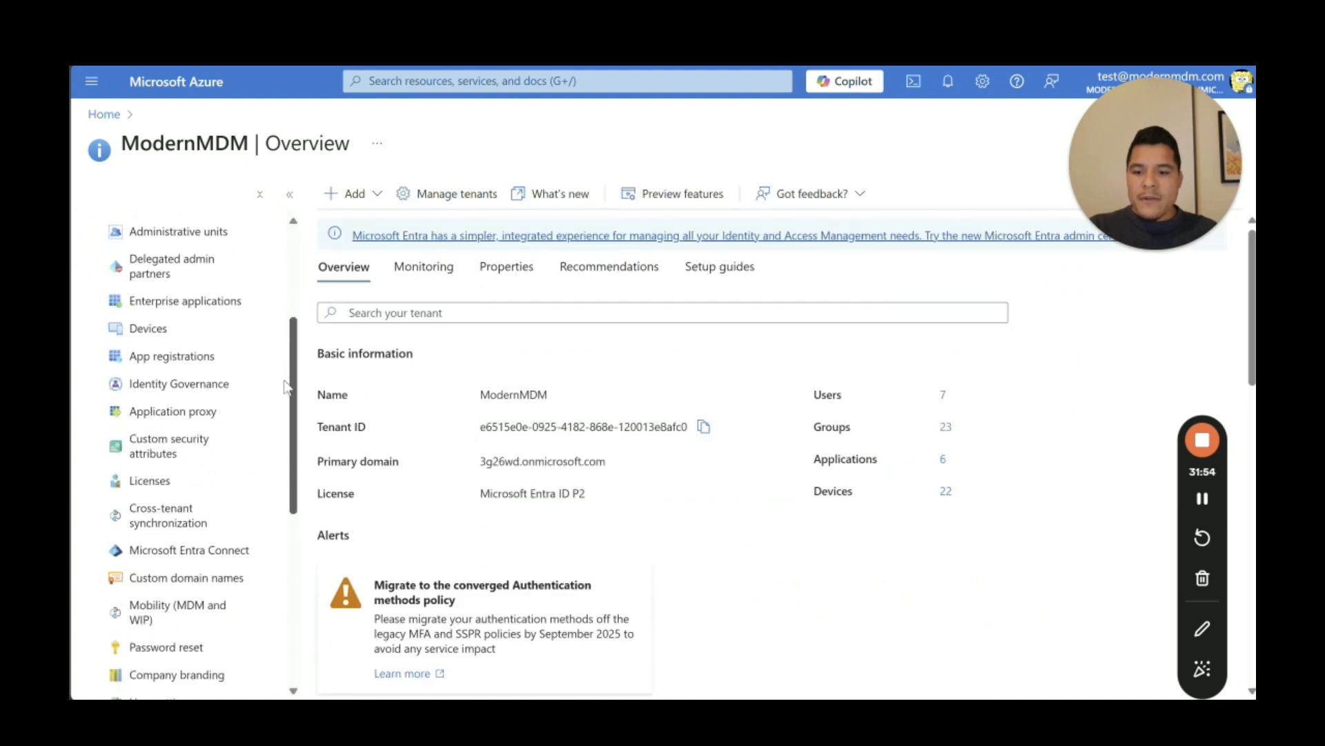
{"action": "scroll", "coordinate": [283, 427], "scroll_direction": "down", "scroll_amount": 2}
{"action": "left_click", "coordinate": [177, 509]}
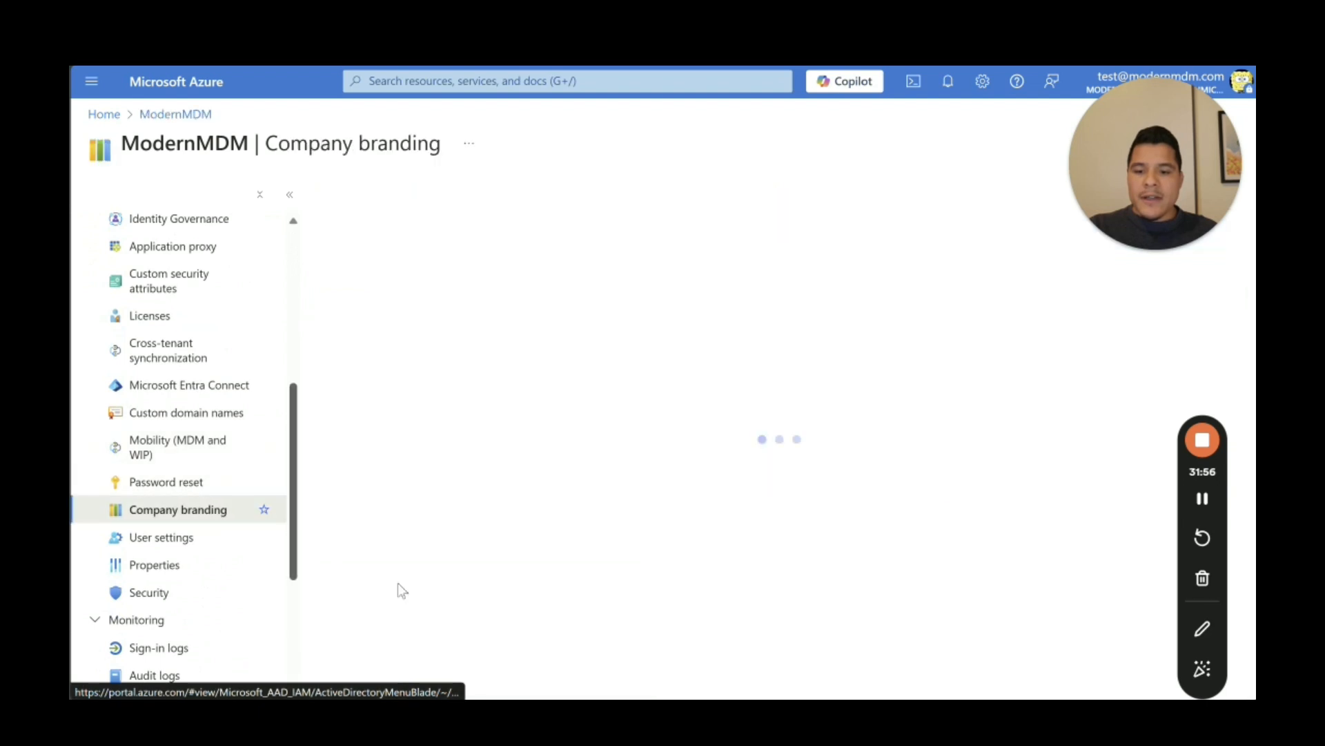
{"action": "left_click", "coordinate": [466, 264]}
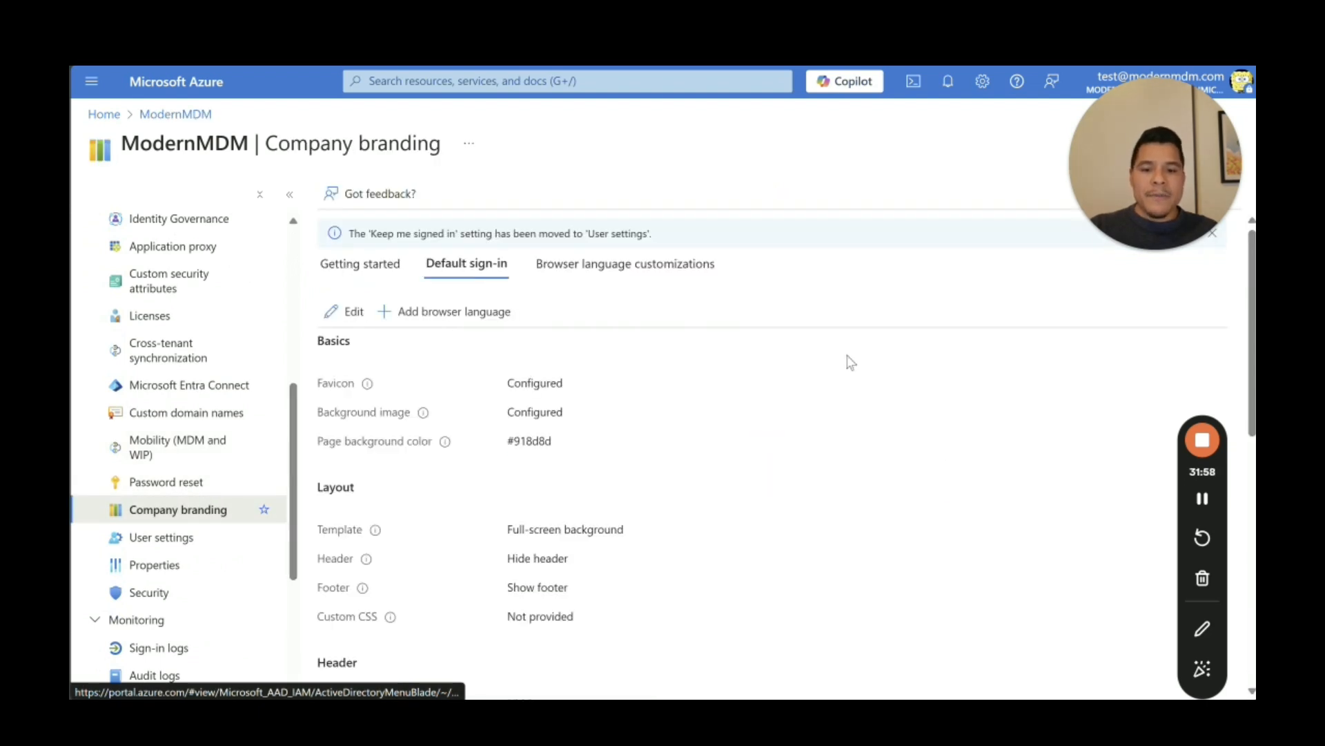
{"action": "scroll", "coordinate": [1233, 341], "scroll_direction": "down", "scroll_amount": 5}
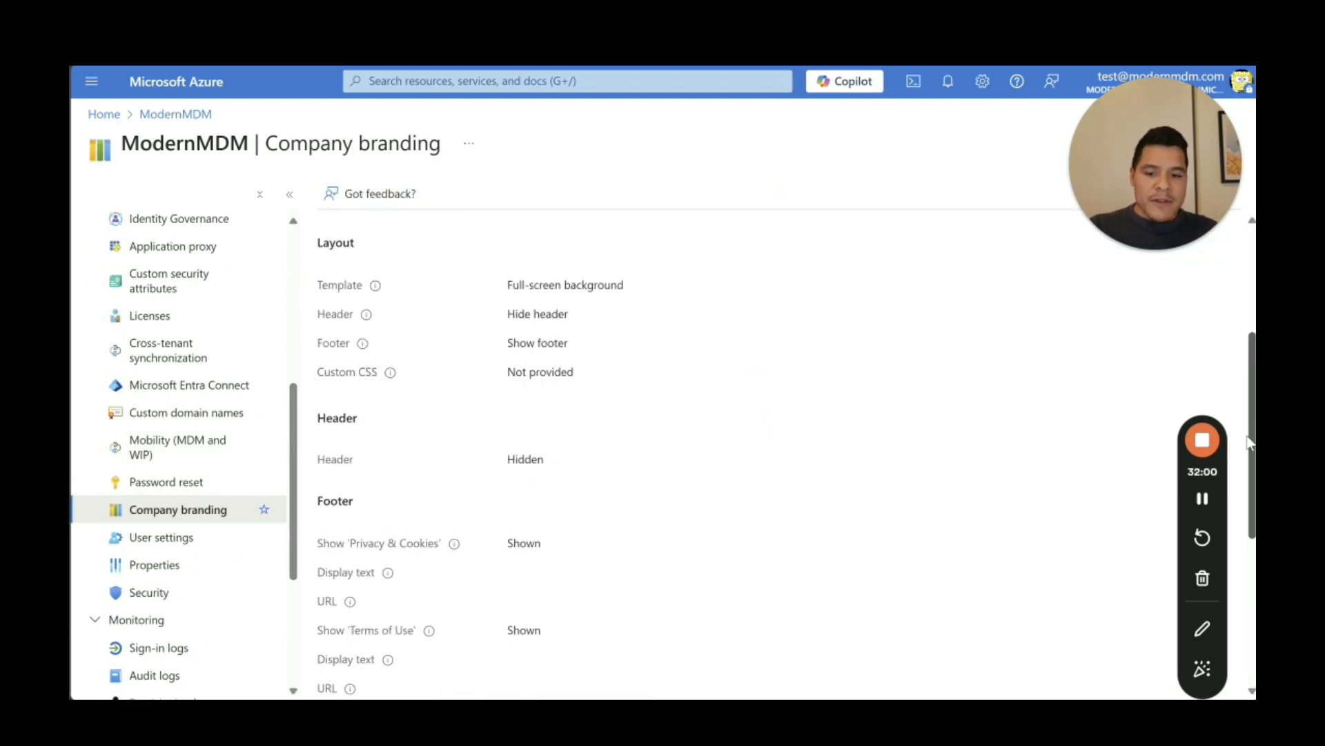
{"action": "left_click_drag", "start_coordinate": [1242, 476], "coordinate": [1251, 293]}
{"action": "scroll", "coordinate": [438, 317], "scroll_direction": "up", "scroll_amount": 5}
Step: Start editing the default sign-in branding and review its Basics page
{"action": "left_click", "coordinate": [346, 308]}
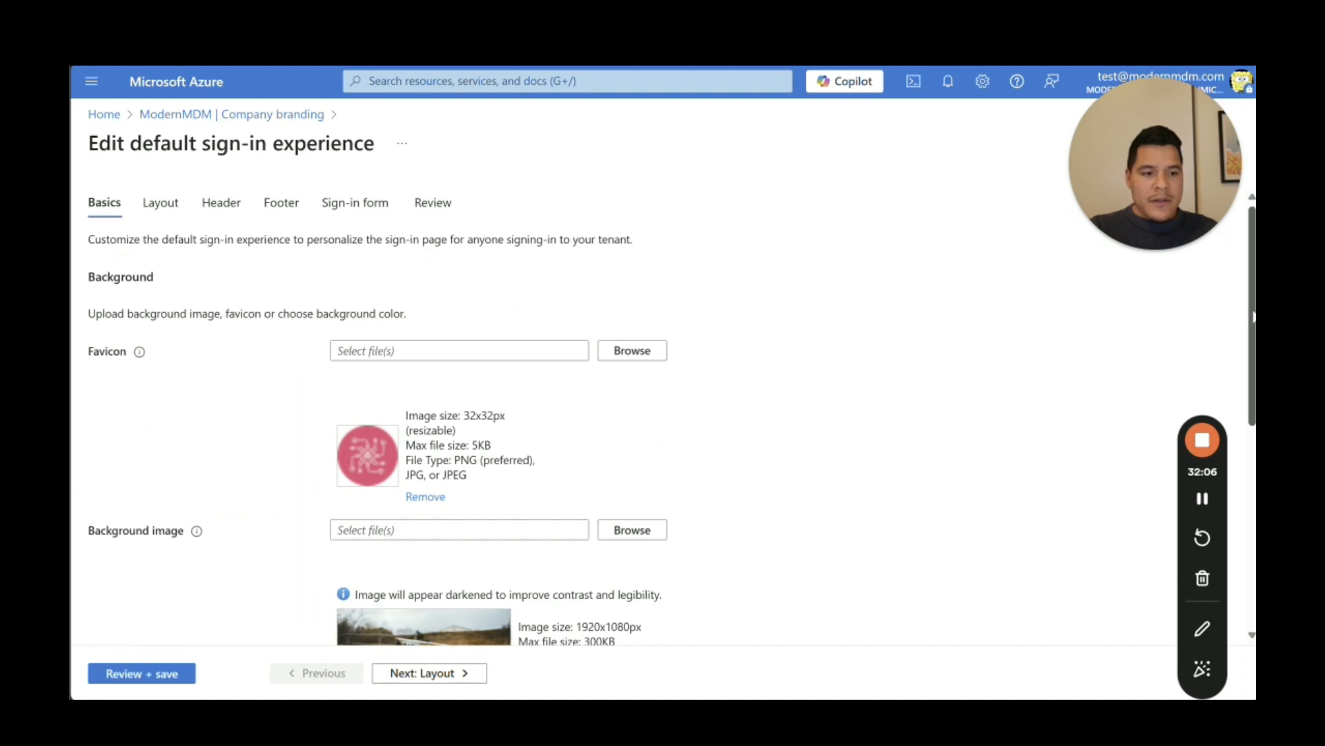
{"action": "left_click_drag", "start_coordinate": [1252, 317], "coordinate": [1246, 364]}
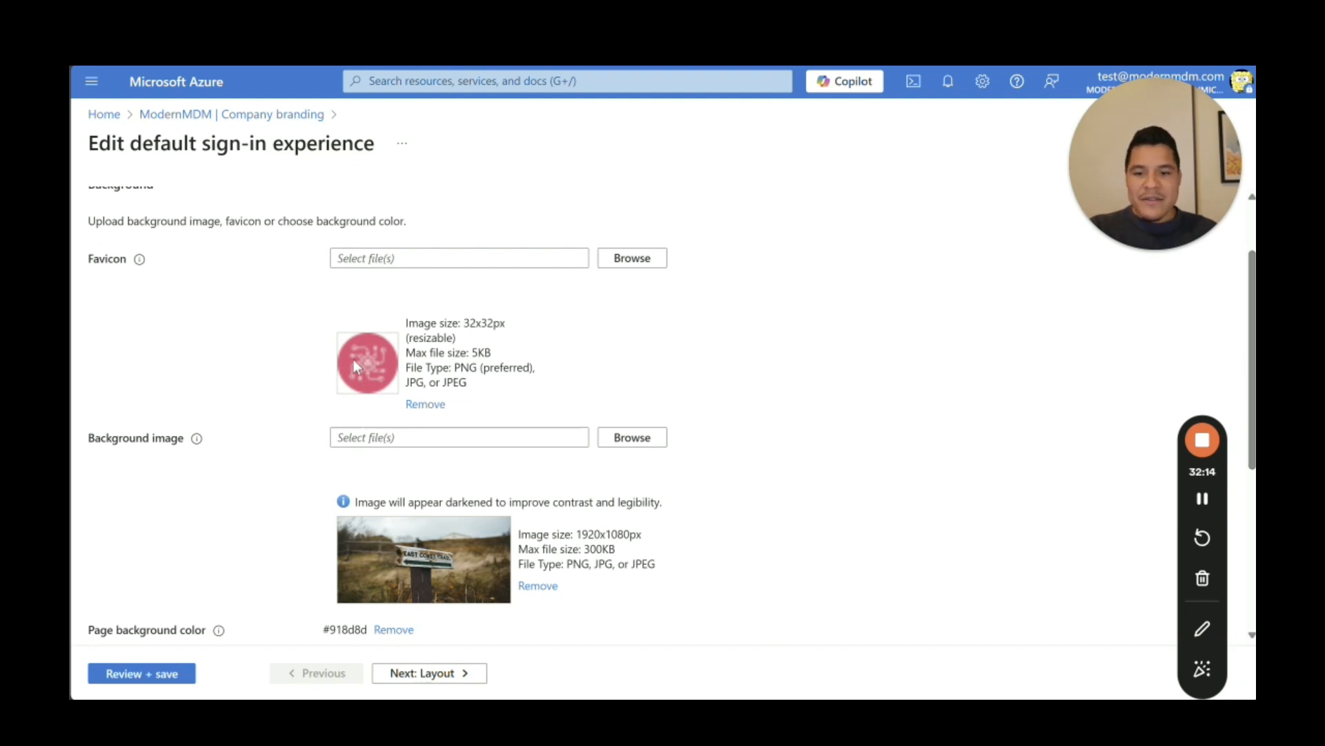
{"action": "scroll", "coordinate": [179, 349], "scroll_direction": "down", "scroll_amount": 2}
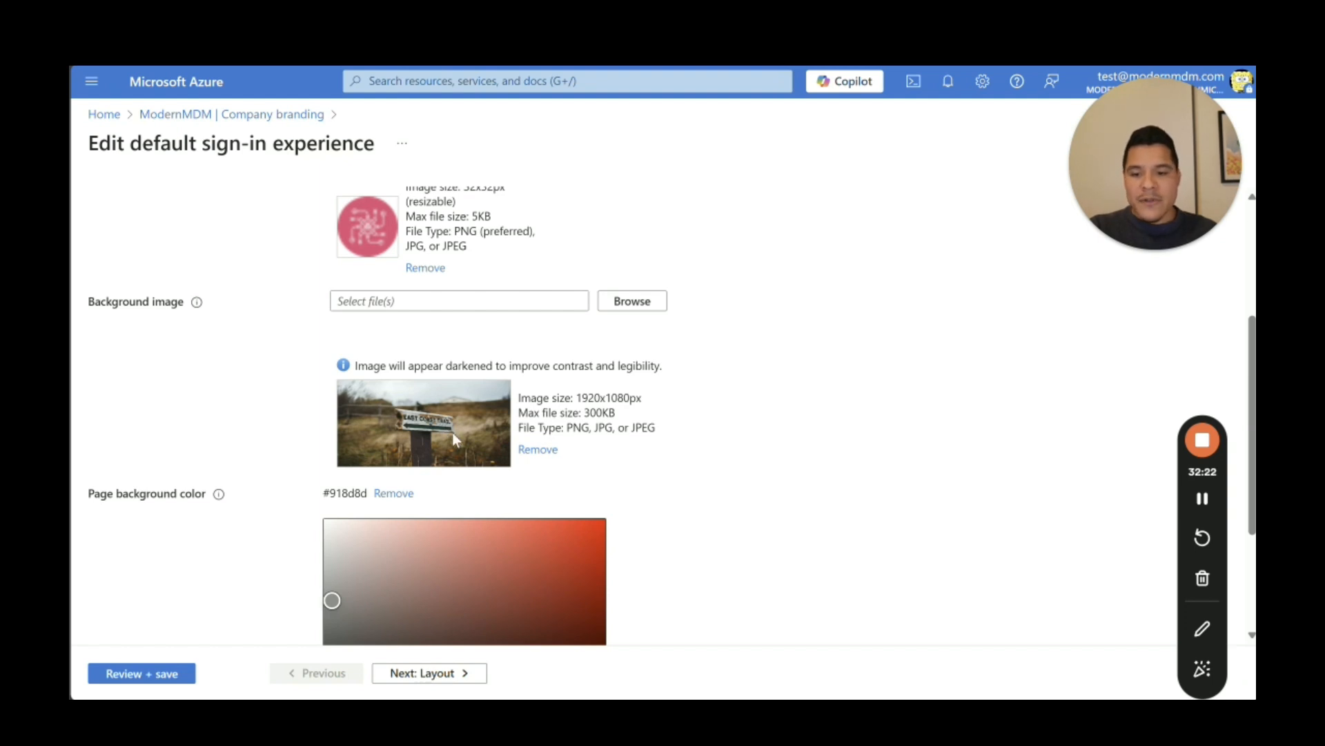
{"action": "scroll", "coordinate": [1051, 454], "scroll_direction": "down", "scroll_amount": 3}
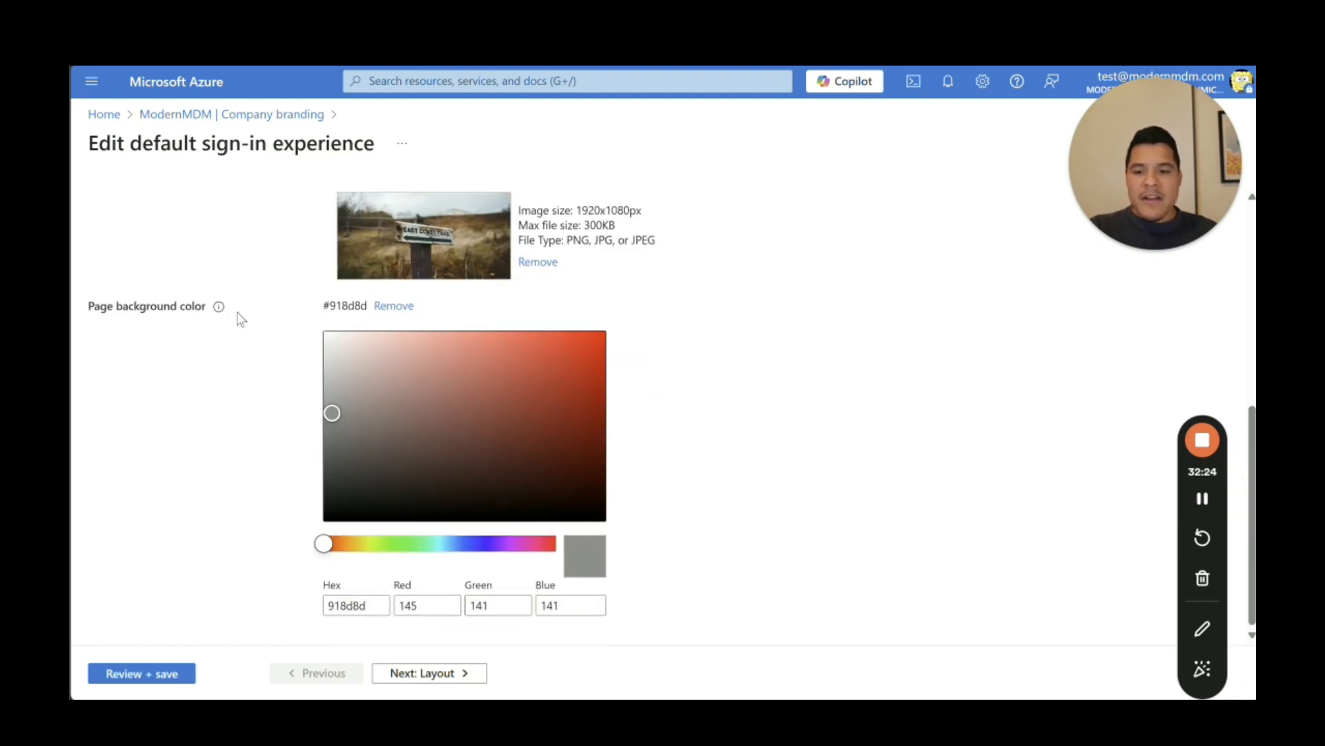
Step: Review the Layout step: full-screen background template, hidden header, shown footer
{"action": "left_click", "coordinate": [430, 673]}
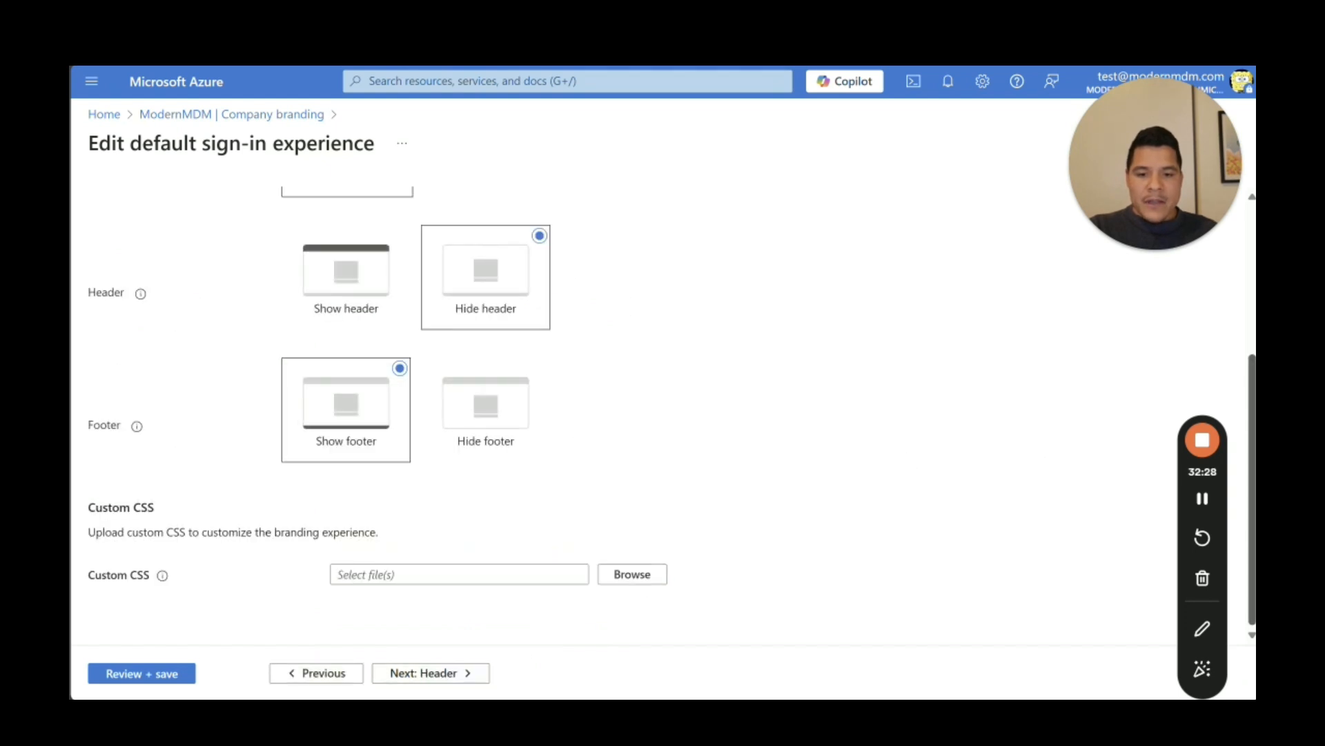
{"action": "scroll", "coordinate": [577, 429], "scroll_direction": "up", "scroll_amount": 5}
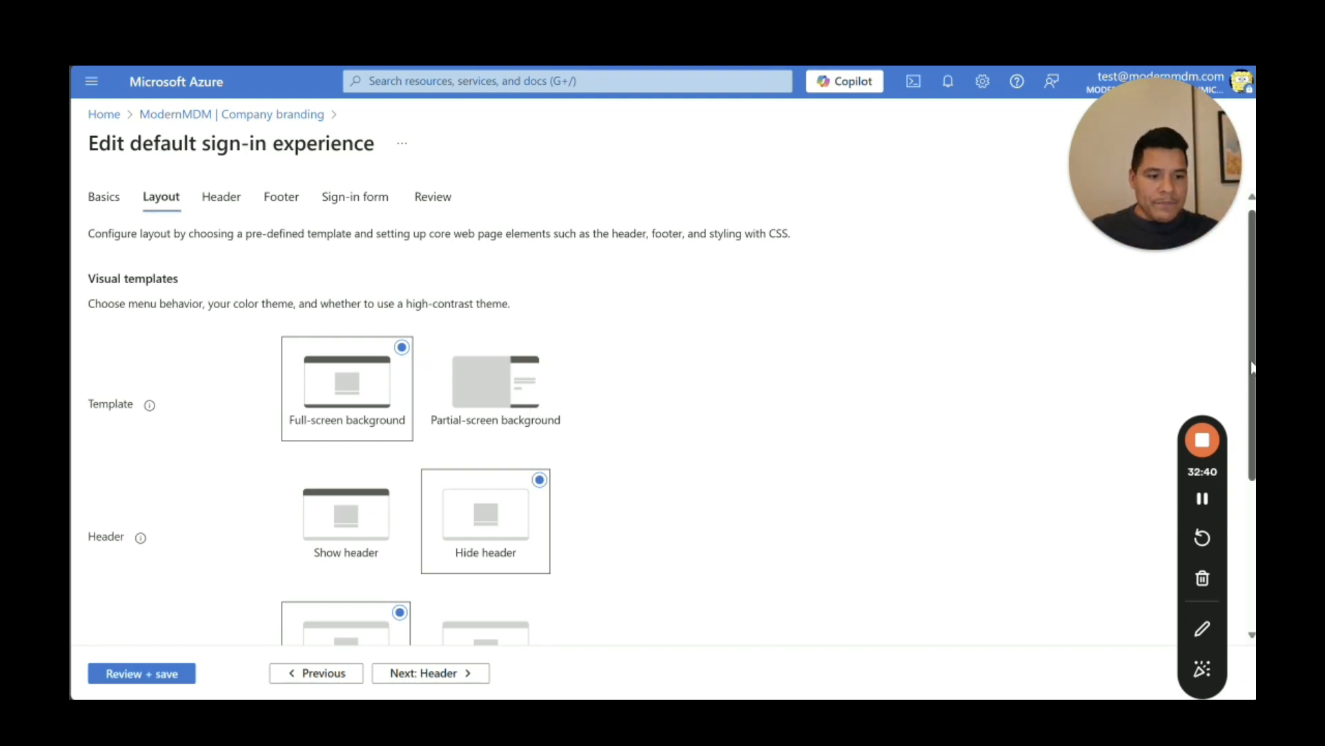
{"action": "scroll", "coordinate": [1232, 391], "scroll_direction": "down", "scroll_amount": 4}
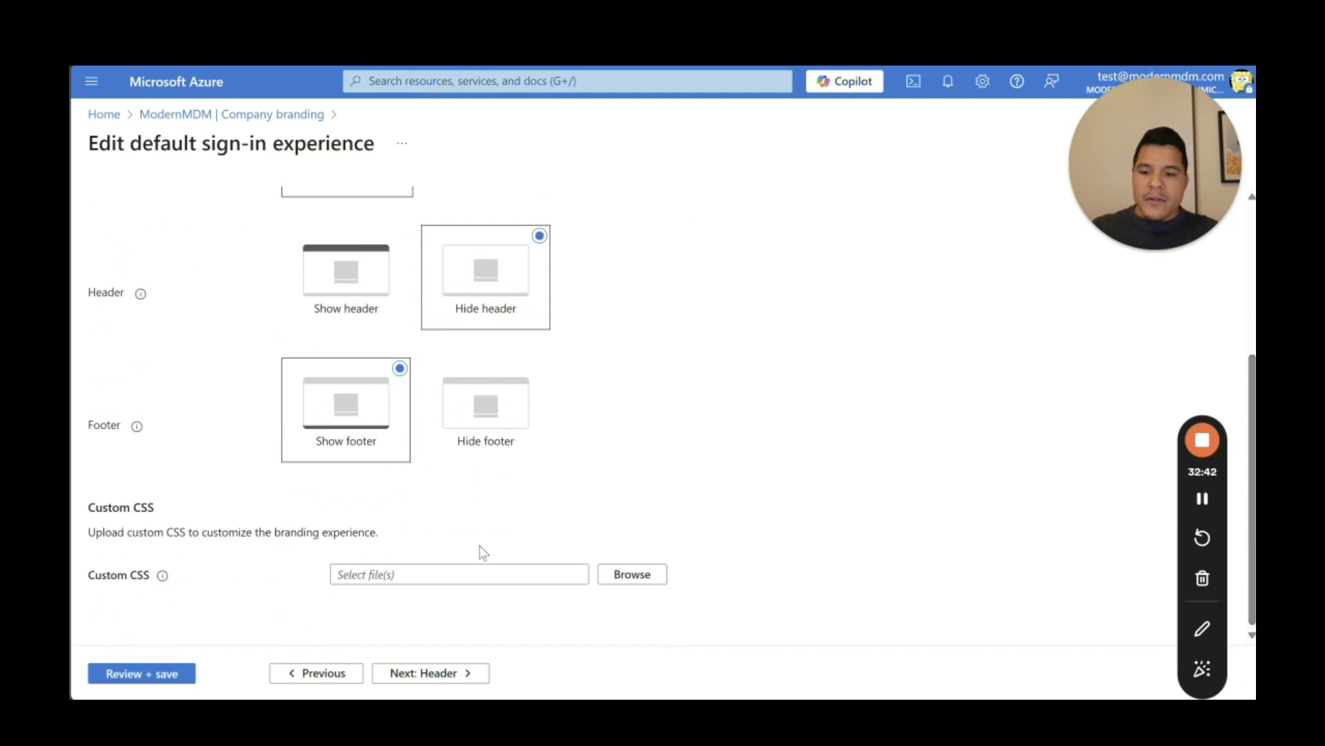
Step: Look through the Header, Footer and Sign-in form pages, then return to the Intune ESP tab
{"action": "left_click", "coordinate": [422, 674]}
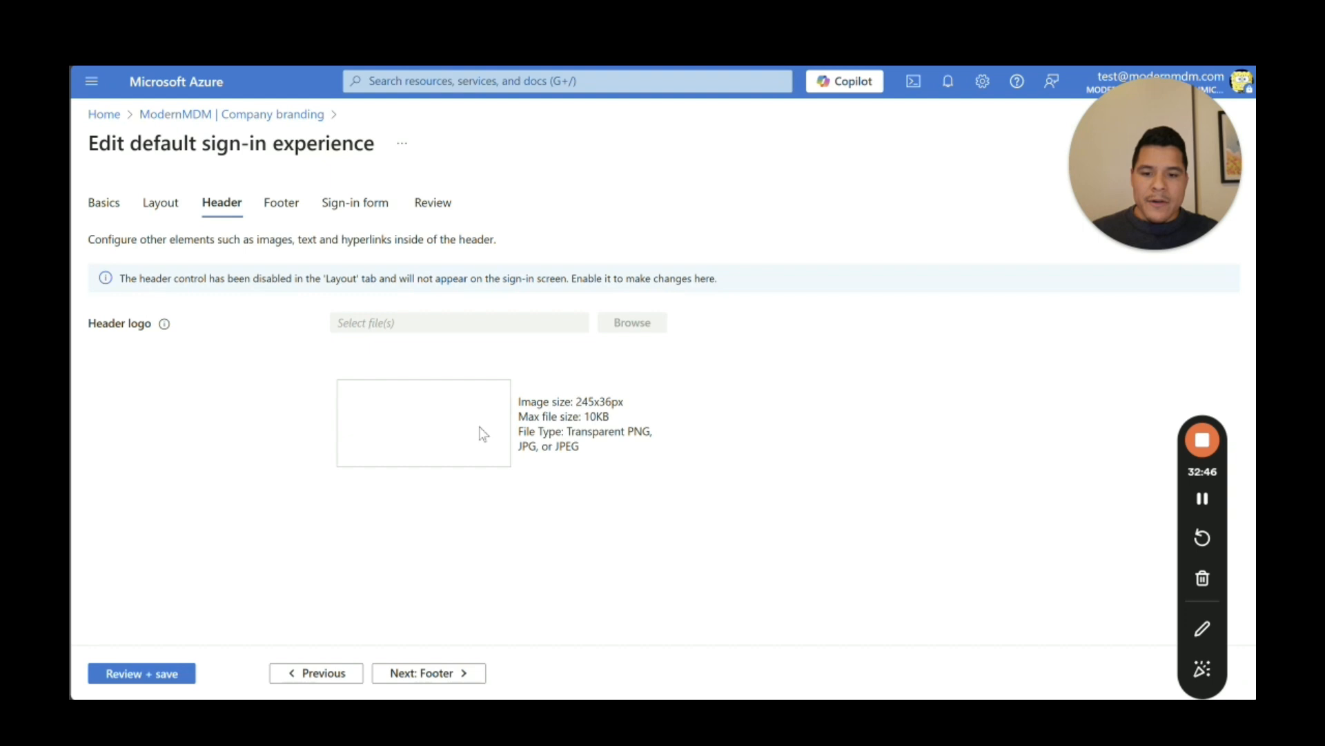
{"action": "left_click", "coordinate": [450, 673]}
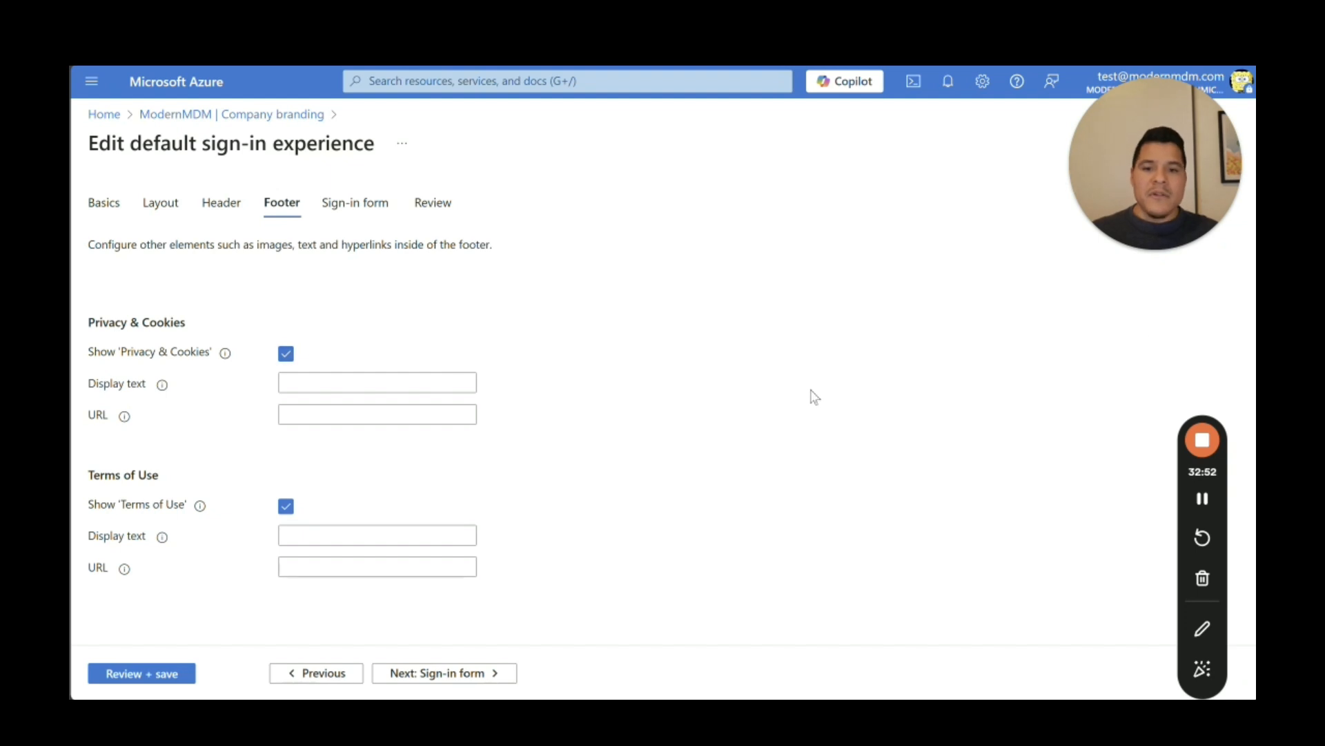
{"action": "left_click", "coordinate": [445, 675]}
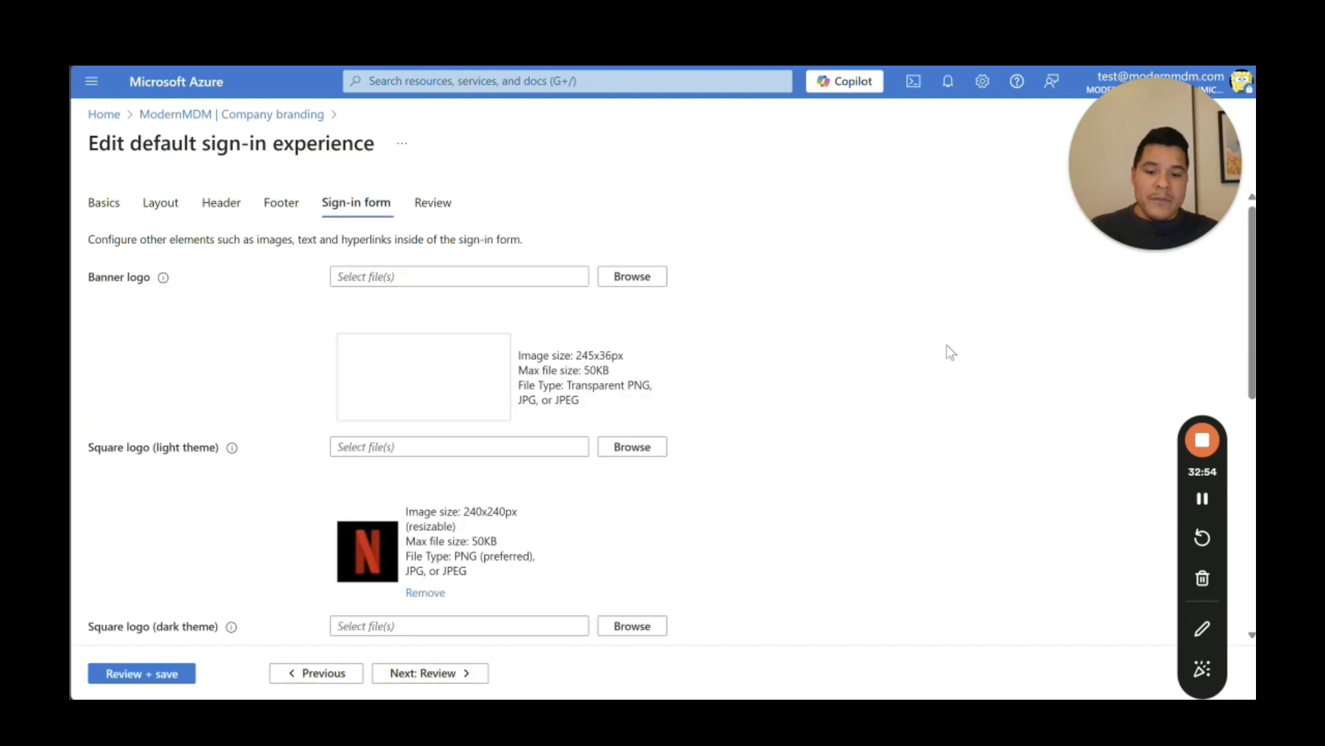
{"action": "scroll", "coordinate": [951, 352], "scroll_direction": "down", "scroll_amount": 5}
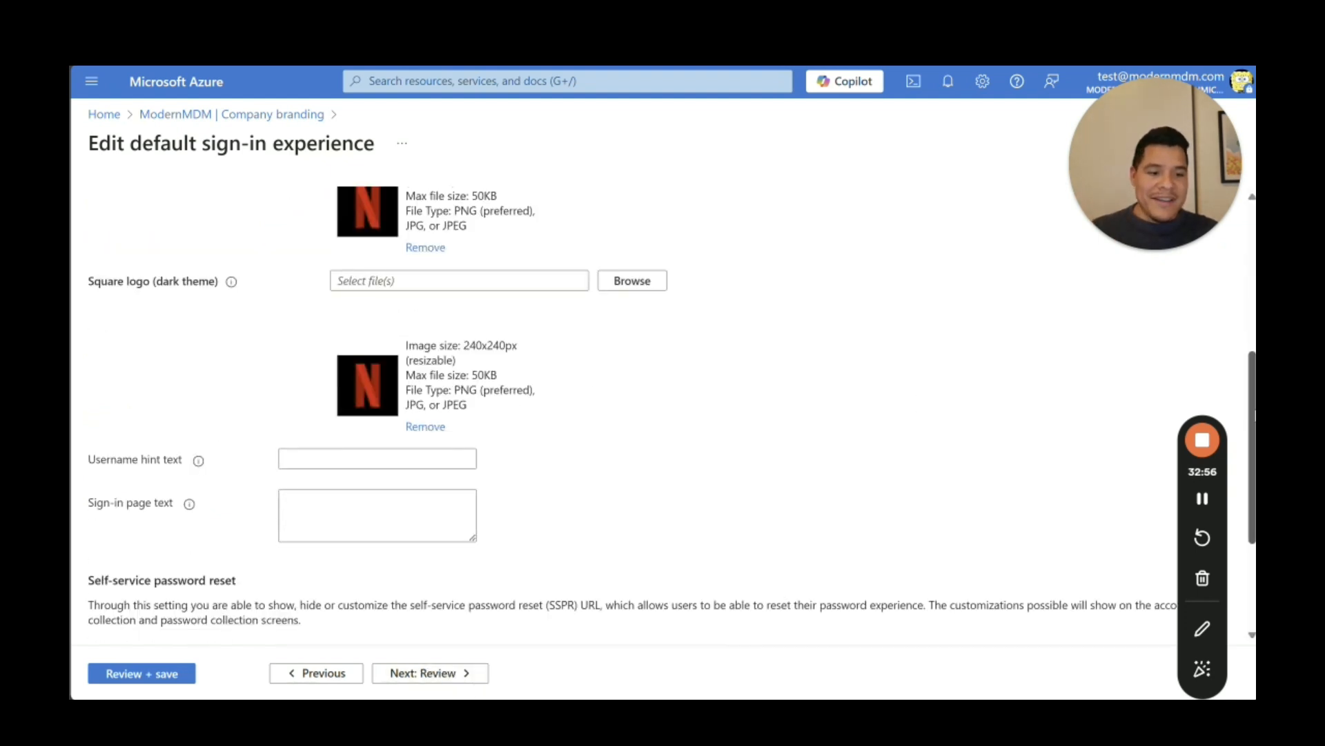
{"action": "left_click_drag", "start_coordinate": [1254, 415], "coordinate": [1255, 522]}
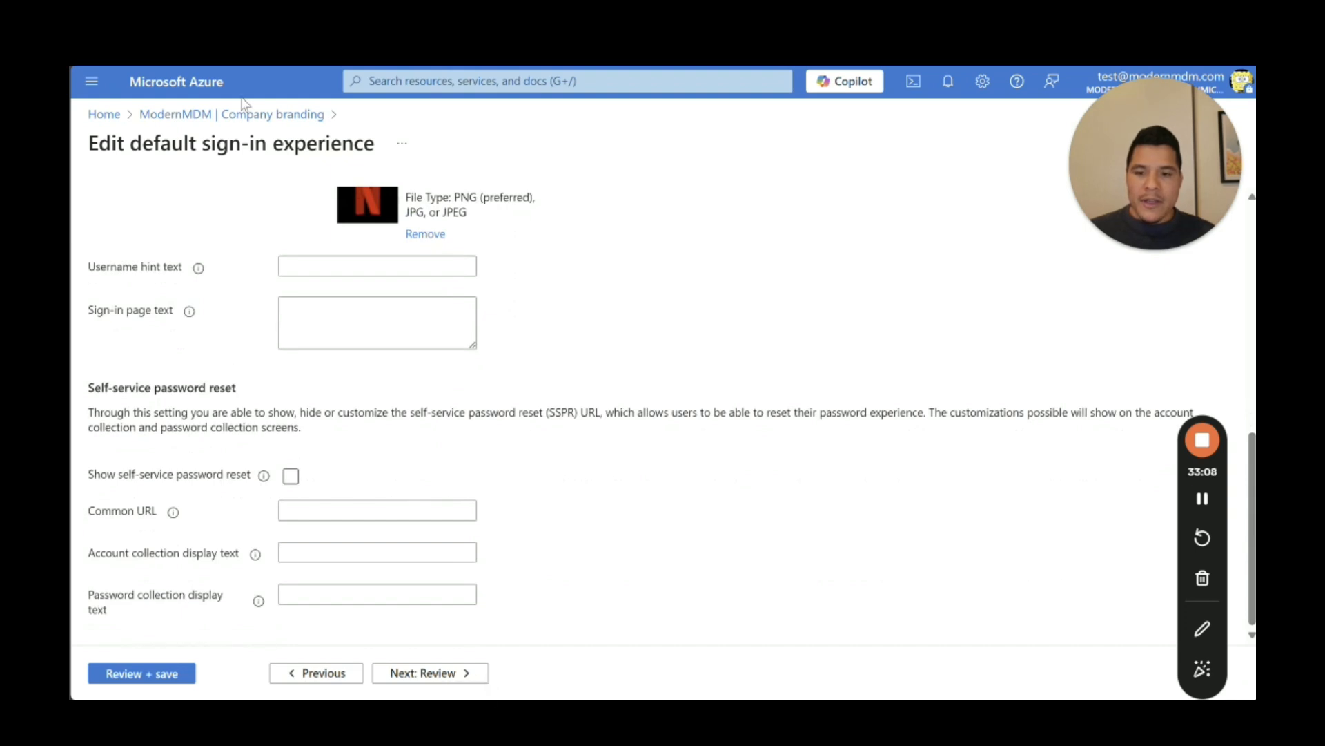
{"action": "left_click", "coordinate": [187, 67]}
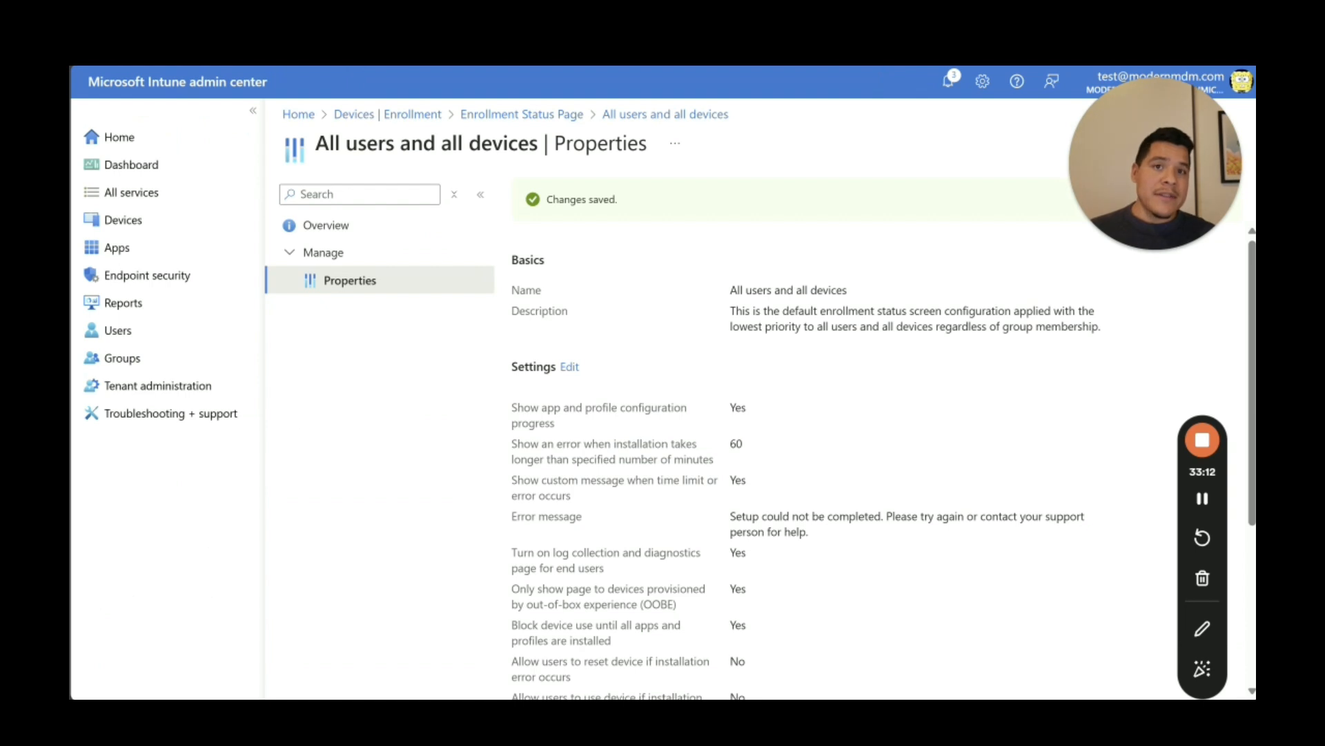
{"action": "left_click", "coordinate": [124, 221]}
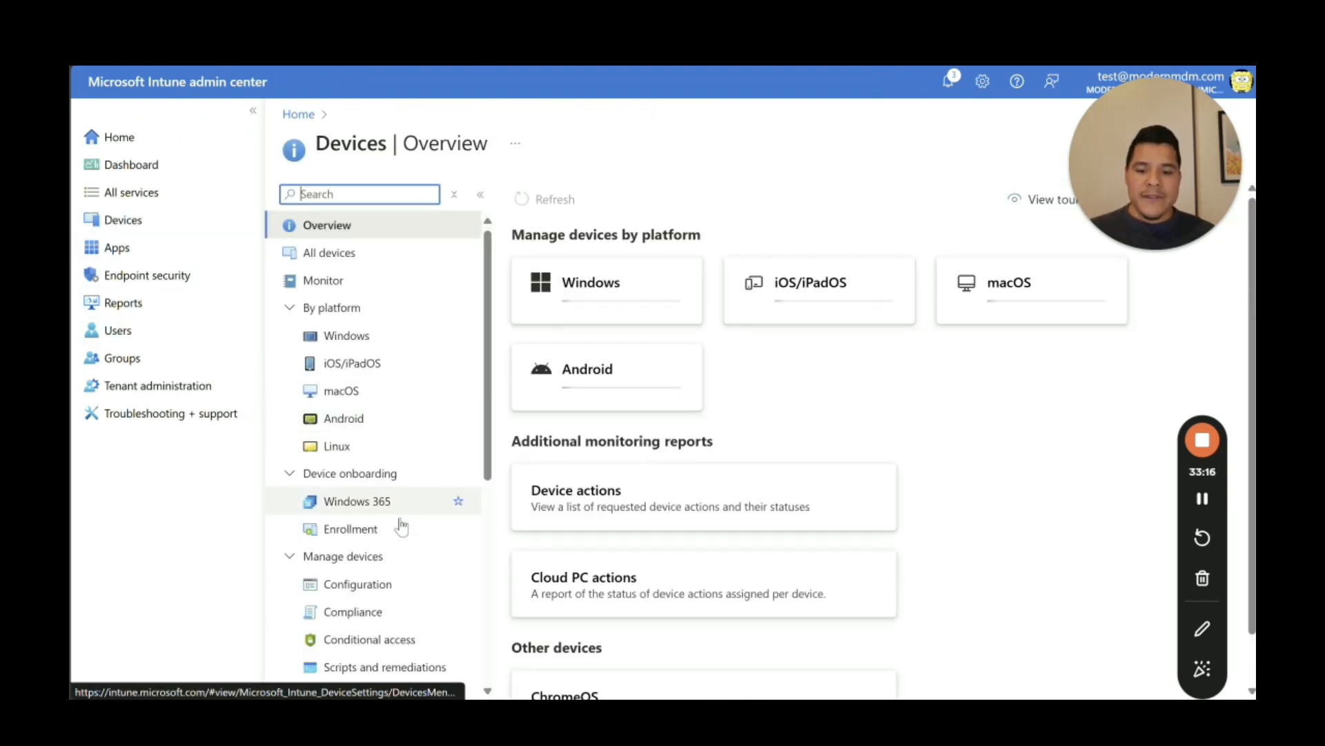
{"action": "left_click", "coordinate": [404, 527]}
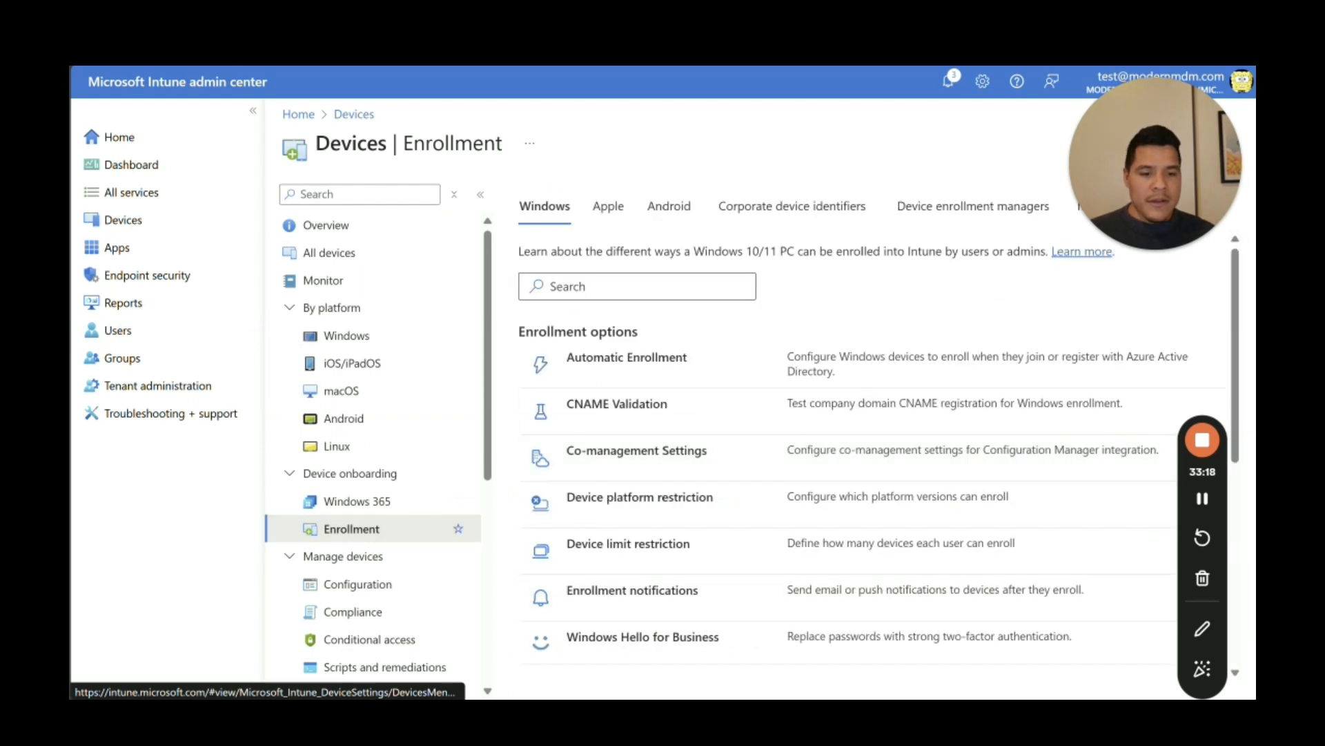
{"action": "scroll", "coordinate": [1225, 429], "scroll_direction": "down", "scroll_amount": 3}
{"action": "scroll", "coordinate": [858, 630], "scroll_direction": "down", "scroll_amount": 5}
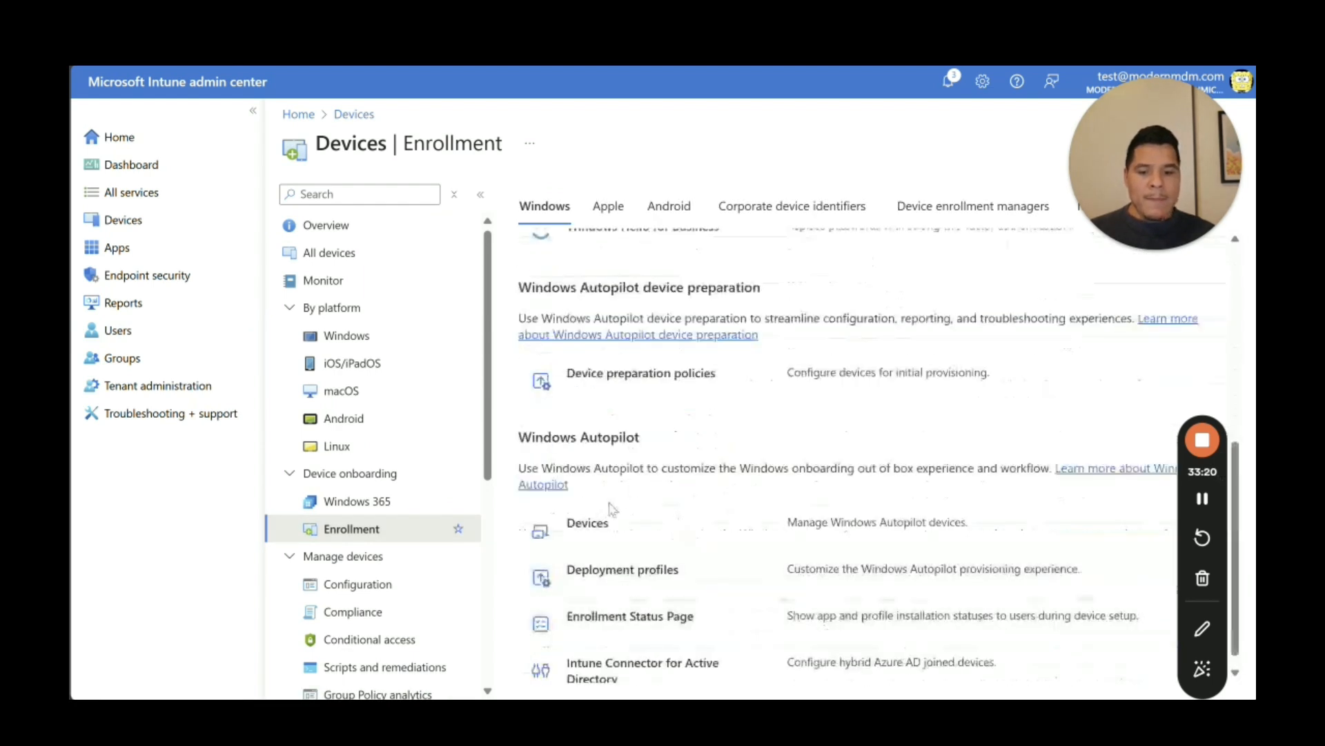
{"action": "left_click", "coordinate": [593, 527]}
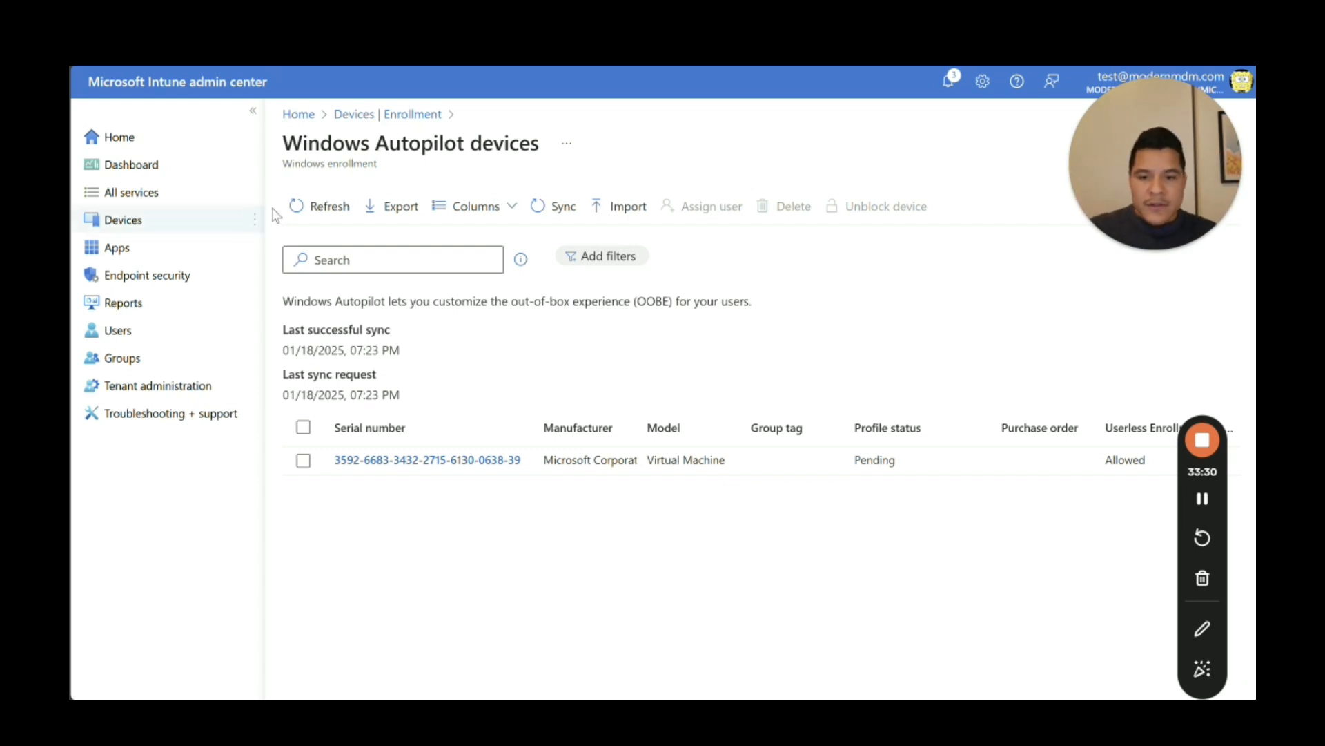
{"action": "left_click", "coordinate": [558, 206]}
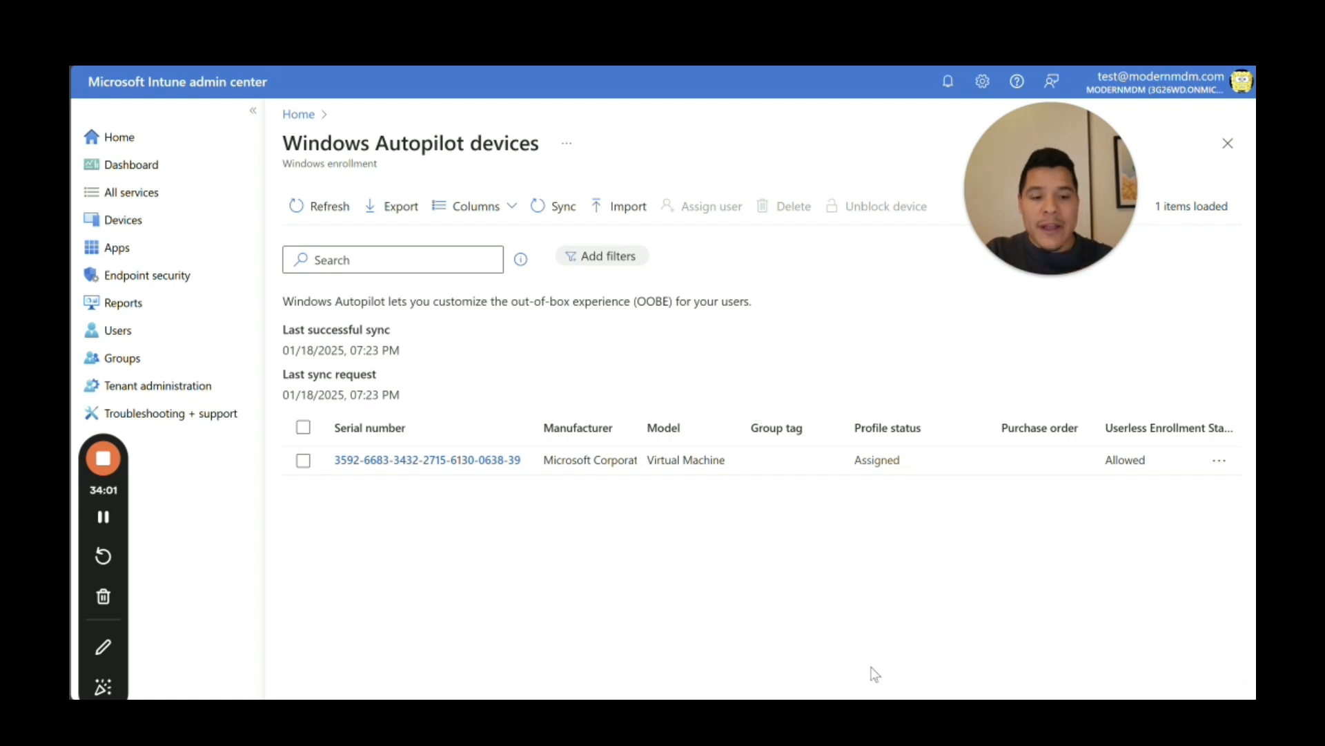
Step: Minimize the browser, bring the VM window forward and close PowerShell inside it
{"action": "mouse_move", "coordinate": [876, 711]}
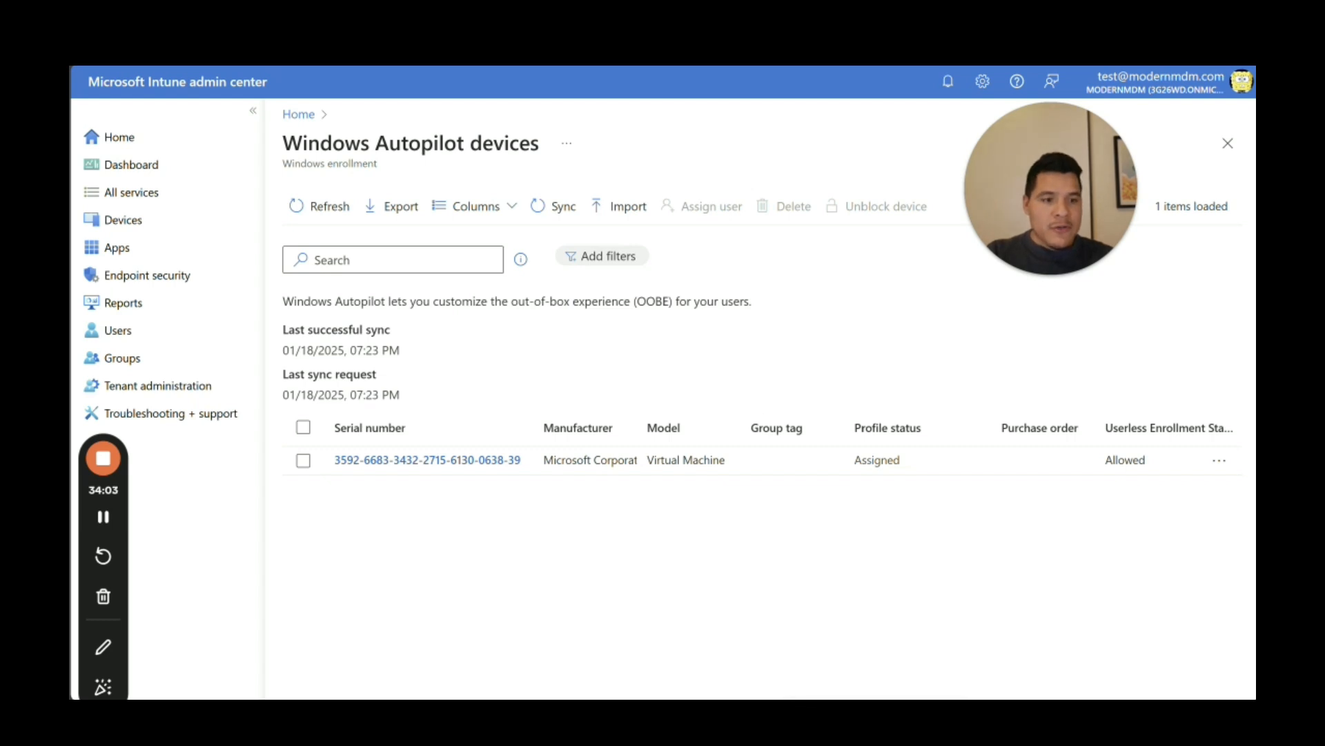
{"action": "left_click", "coordinate": [1161, 13]}
{"action": "left_click", "coordinate": [876, 711]}
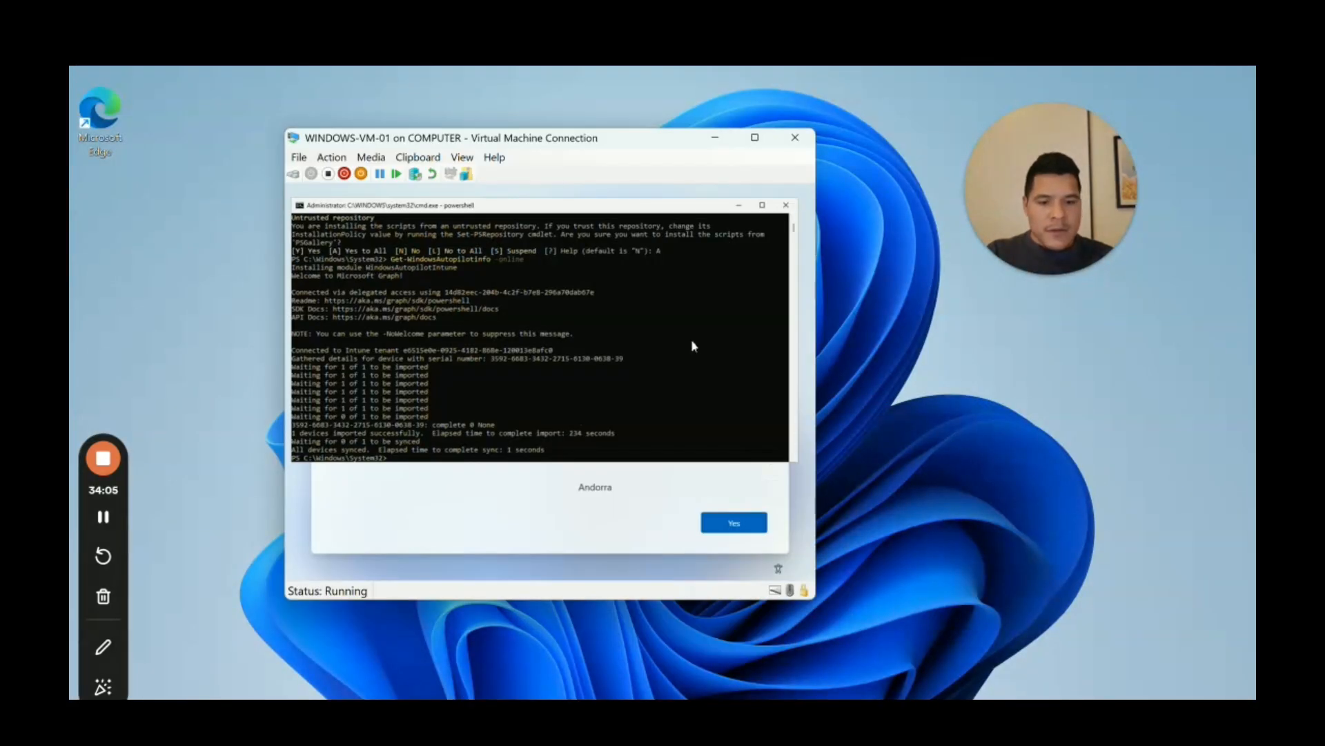
{"action": "left_click_drag", "start_coordinate": [635, 146], "coordinate": [727, 89]}
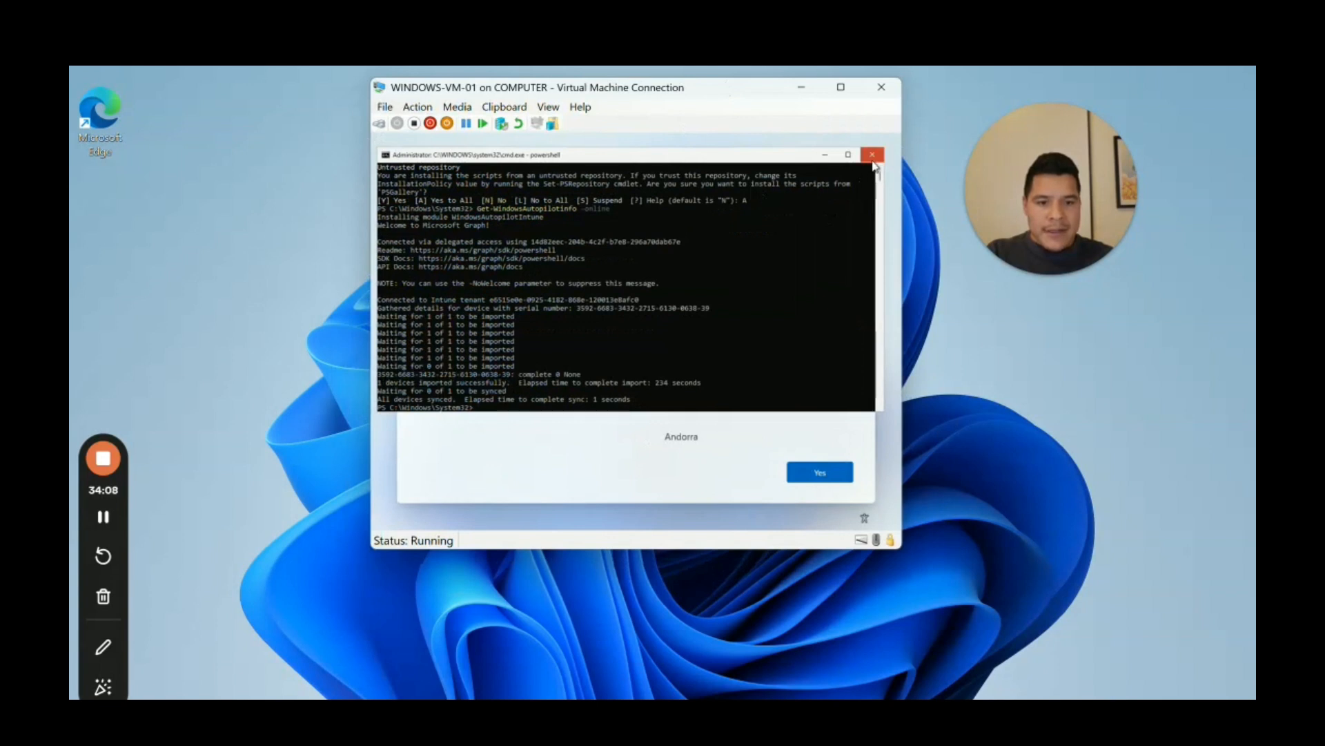
{"action": "left_click", "coordinate": [873, 155]}
Step: Reset the WINDOWS-VM-01 virtual machine and confirm the reset
{"action": "left_click", "coordinate": [418, 107]}
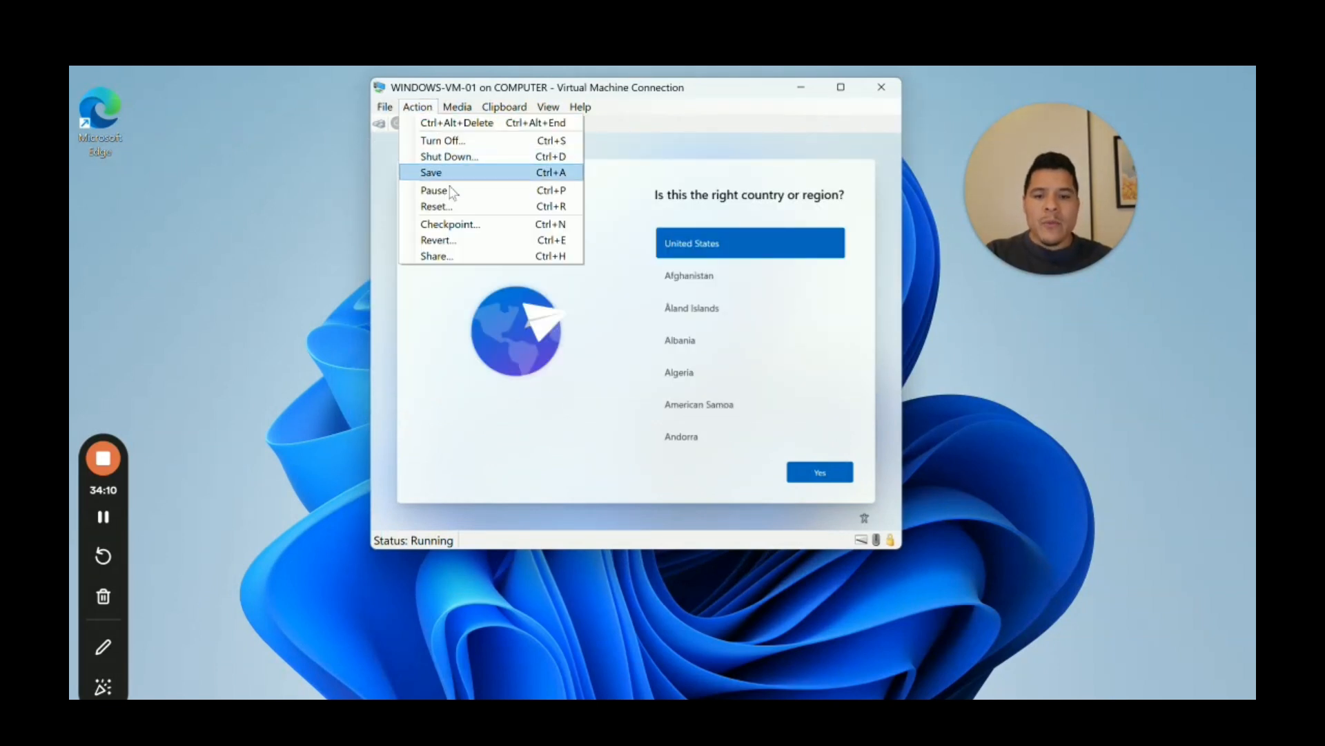
{"action": "left_click", "coordinate": [438, 206]}
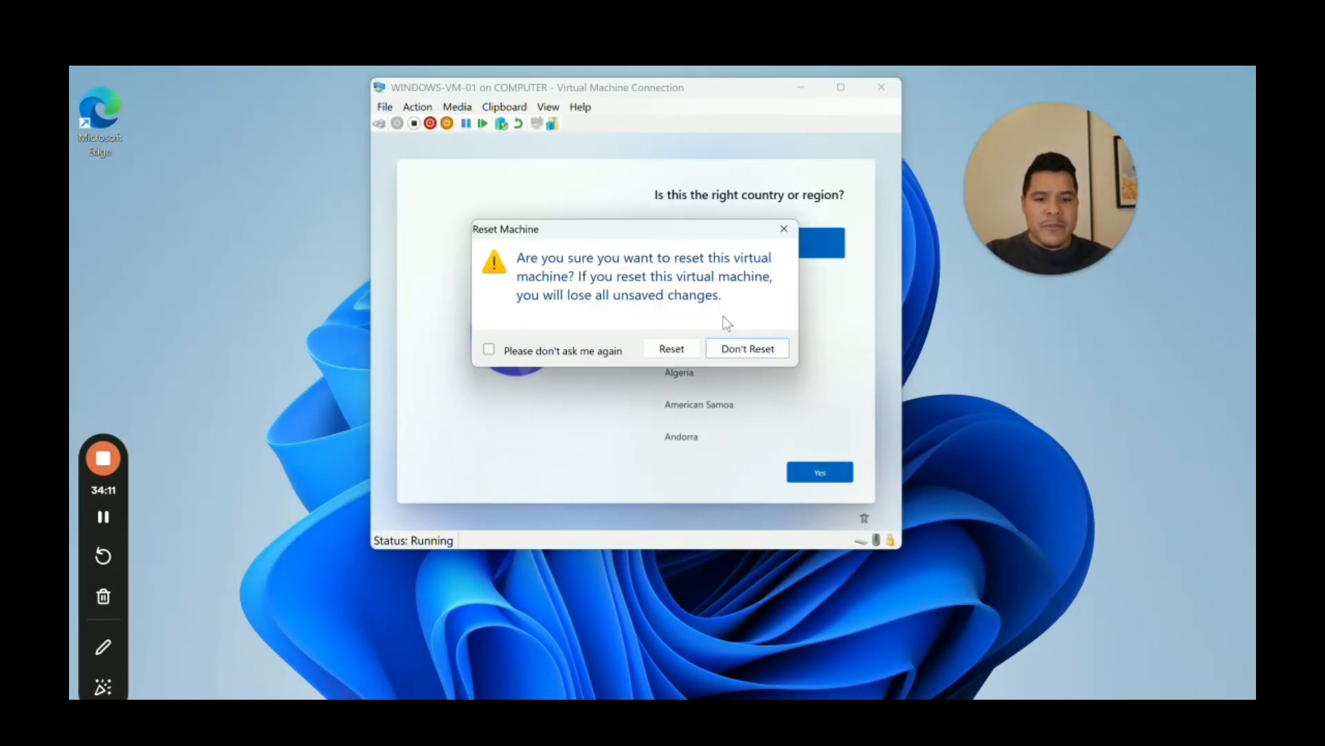
{"action": "left_click", "coordinate": [671, 349]}
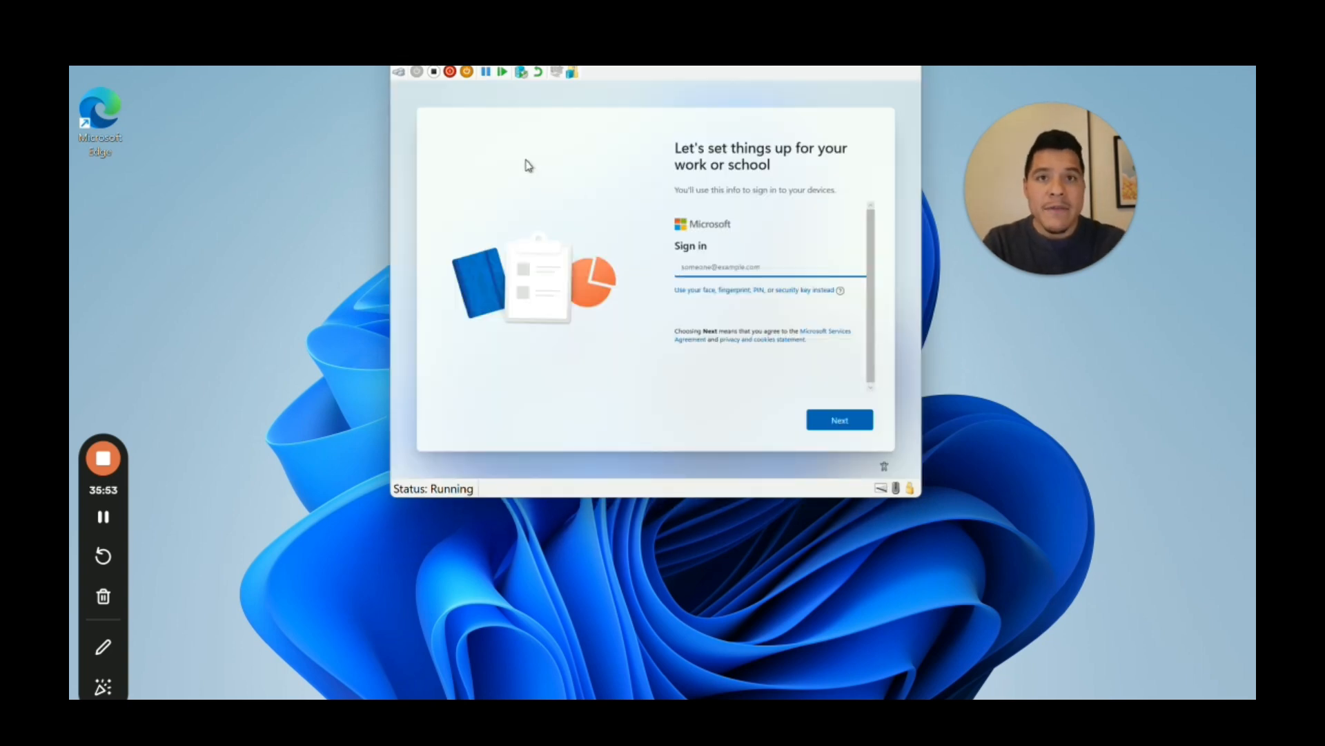
Step: Sign in on the VM with the end user's work email to start device preparation
{"action": "left_click", "coordinate": [686, 270]}
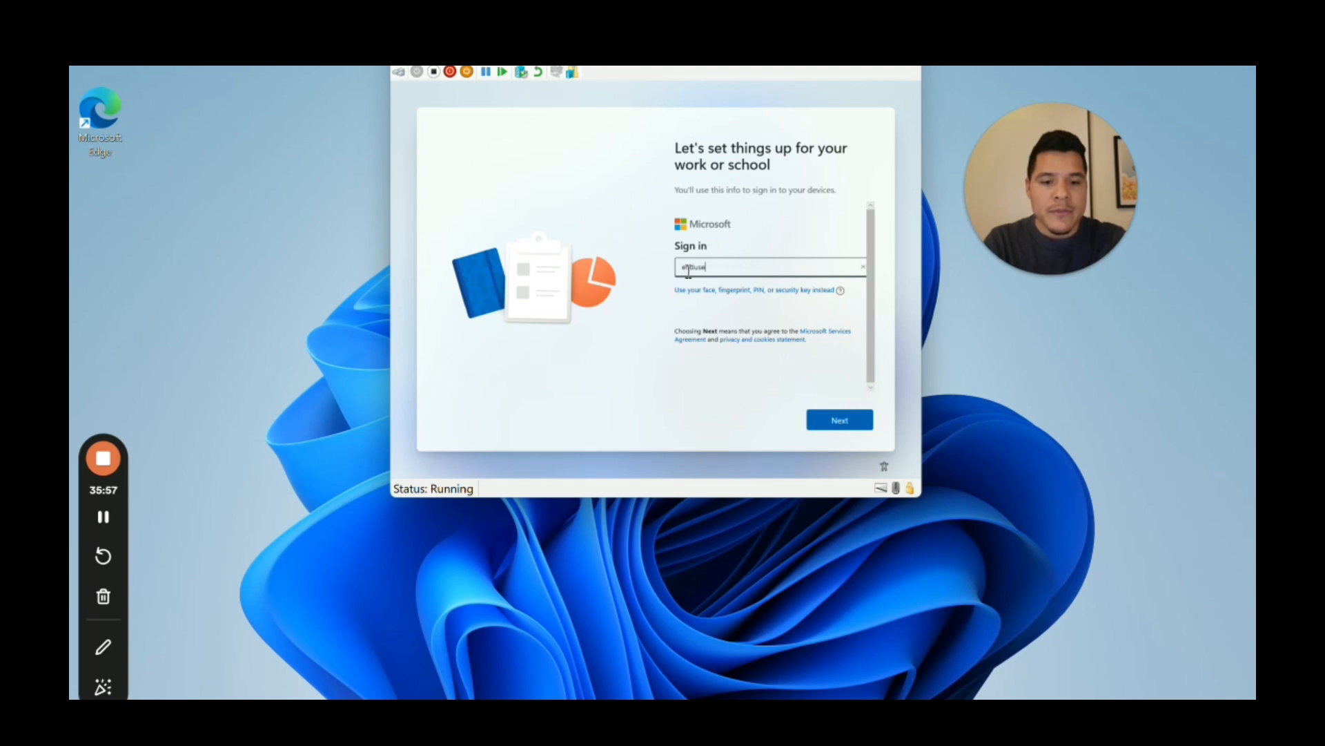
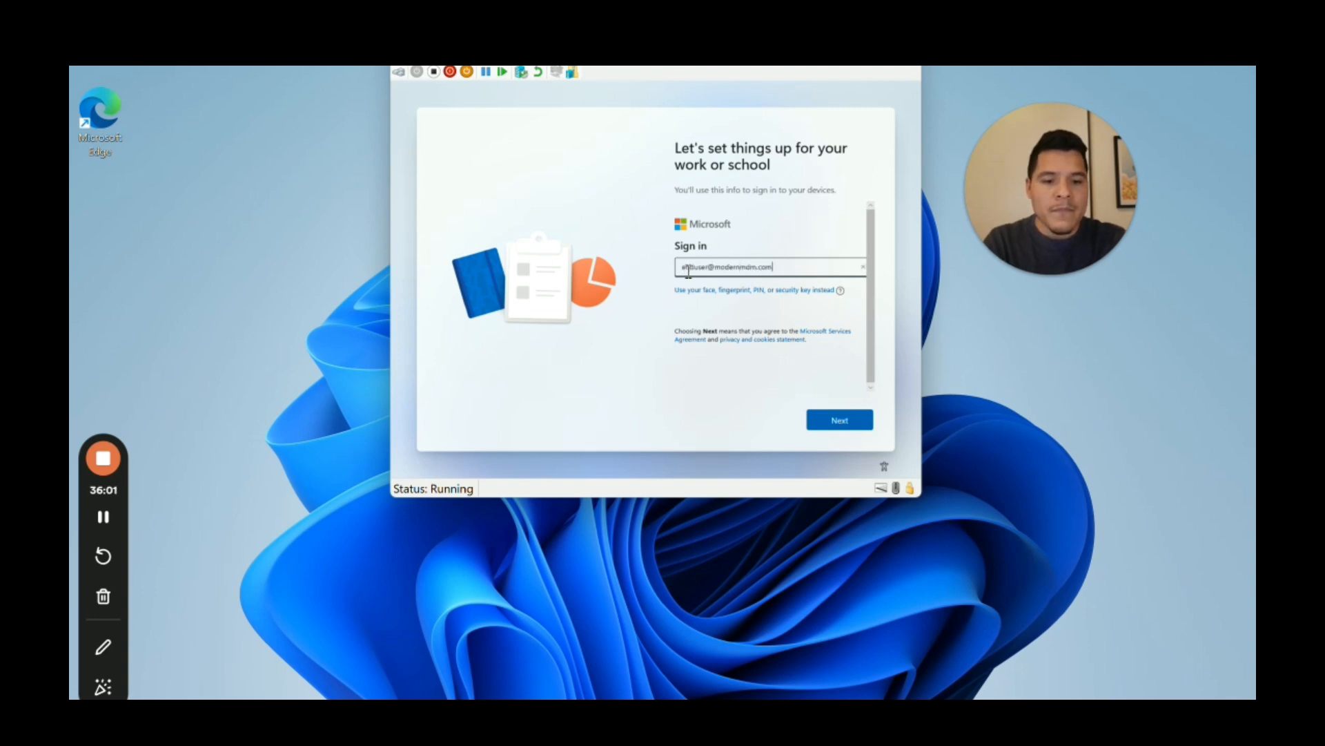
{"action": "key", "text": "Return"}
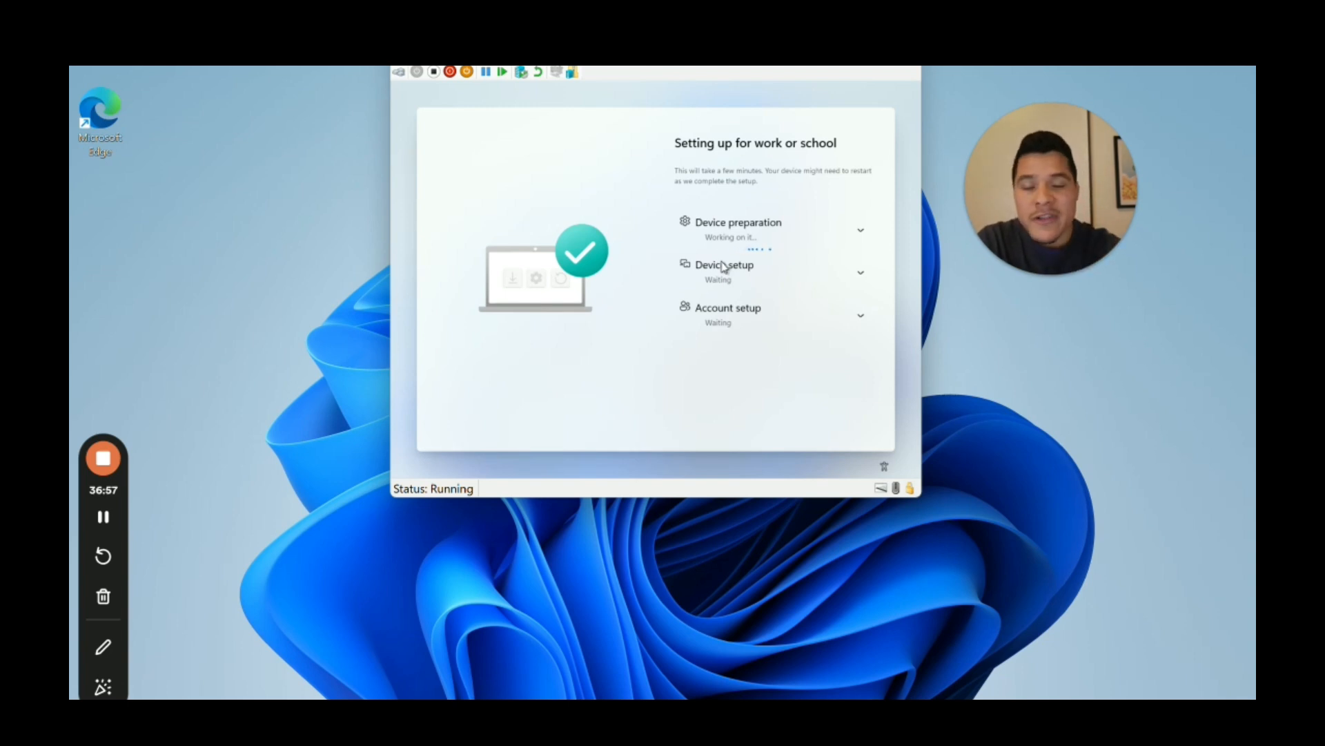
Step: Expand the Device setup and Account setup sections to view their waiting substeps
{"action": "left_click", "coordinate": [863, 233]}
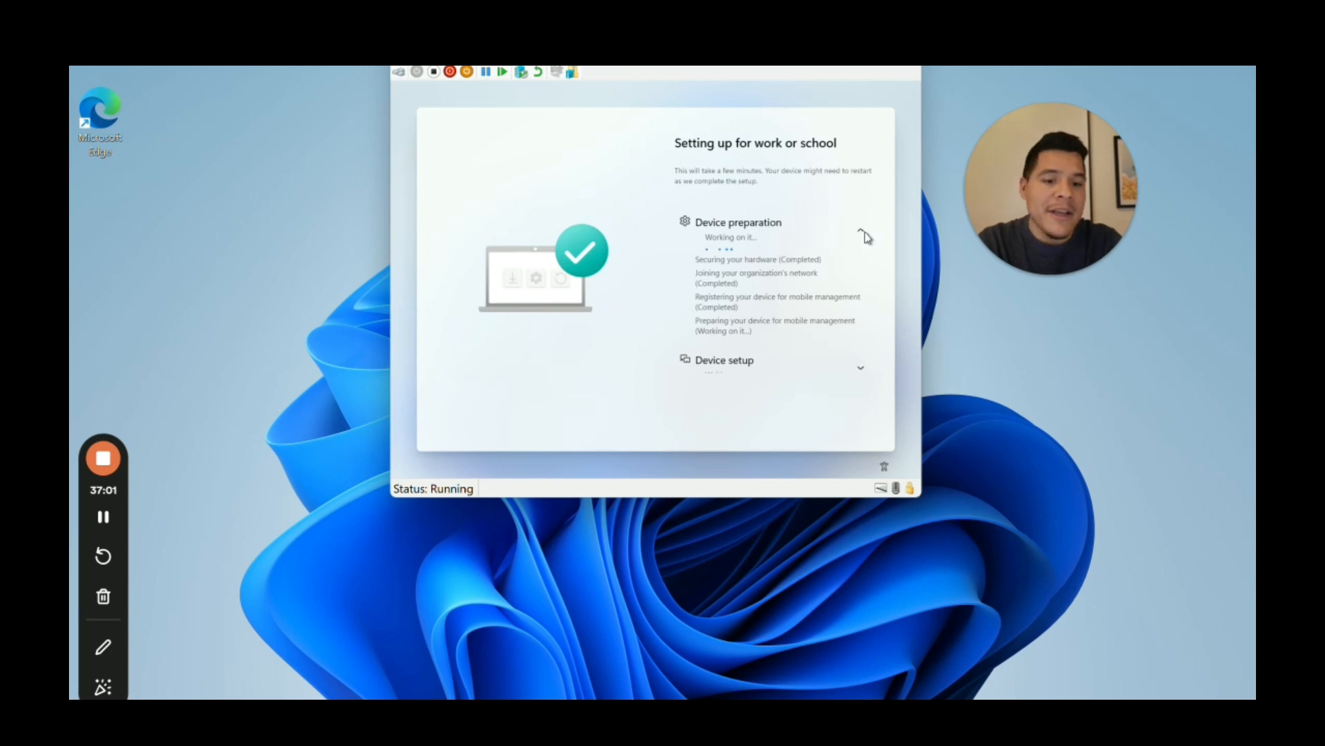
{"action": "left_click", "coordinate": [863, 233]}
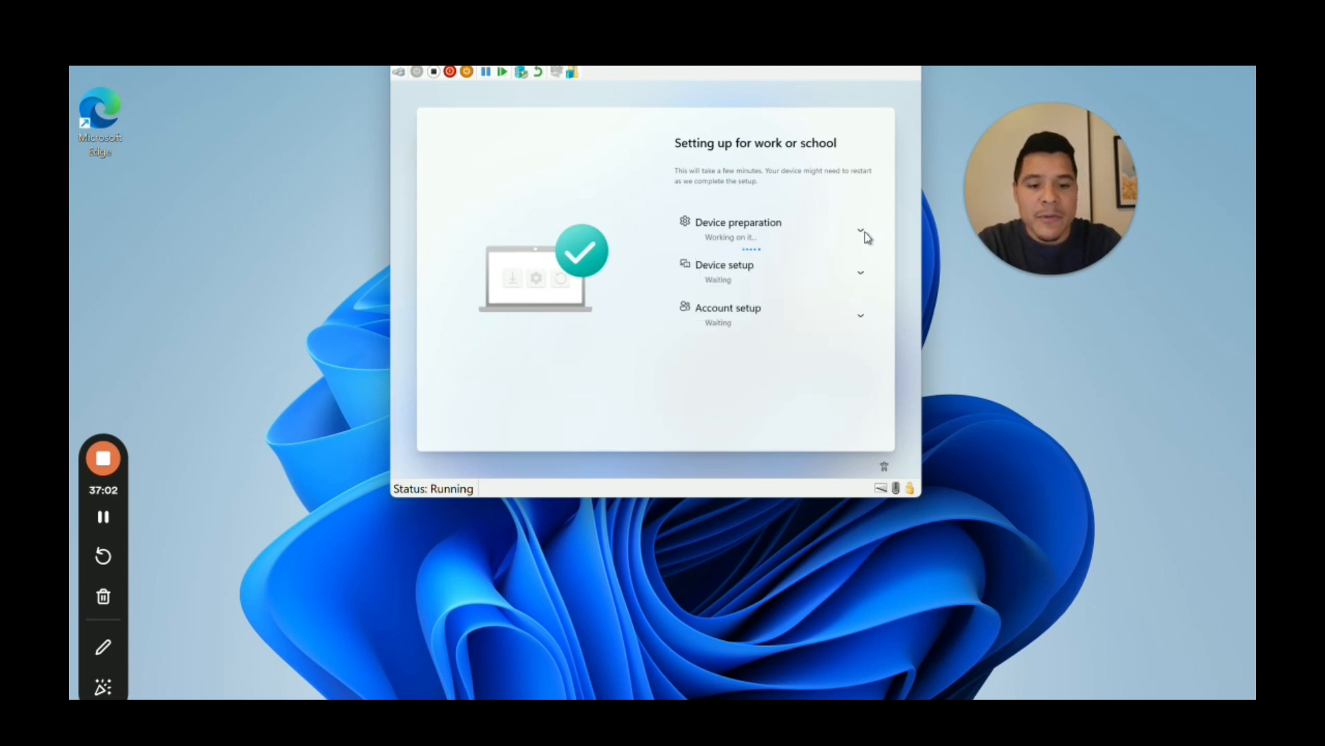
{"action": "left_click", "coordinate": [863, 275]}
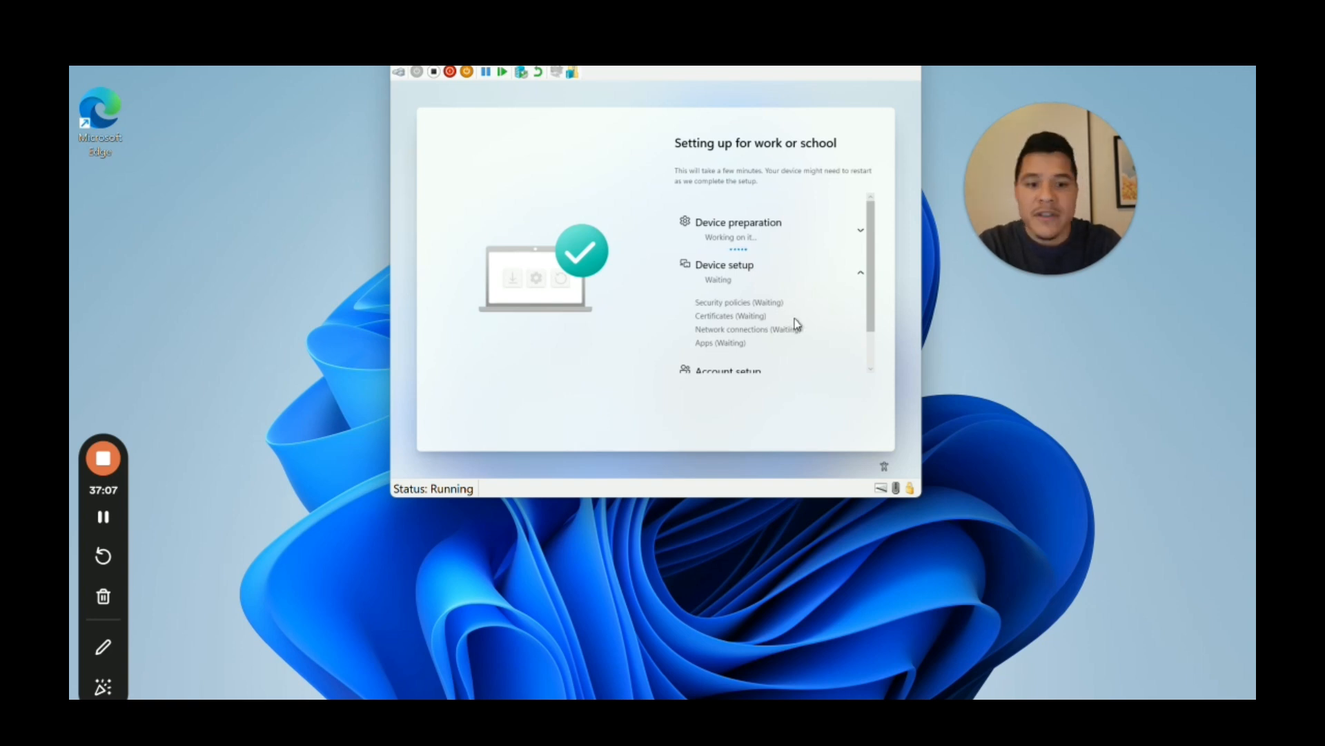
{"action": "scroll", "coordinate": [798, 323], "scroll_direction": "down", "scroll_amount": 2}
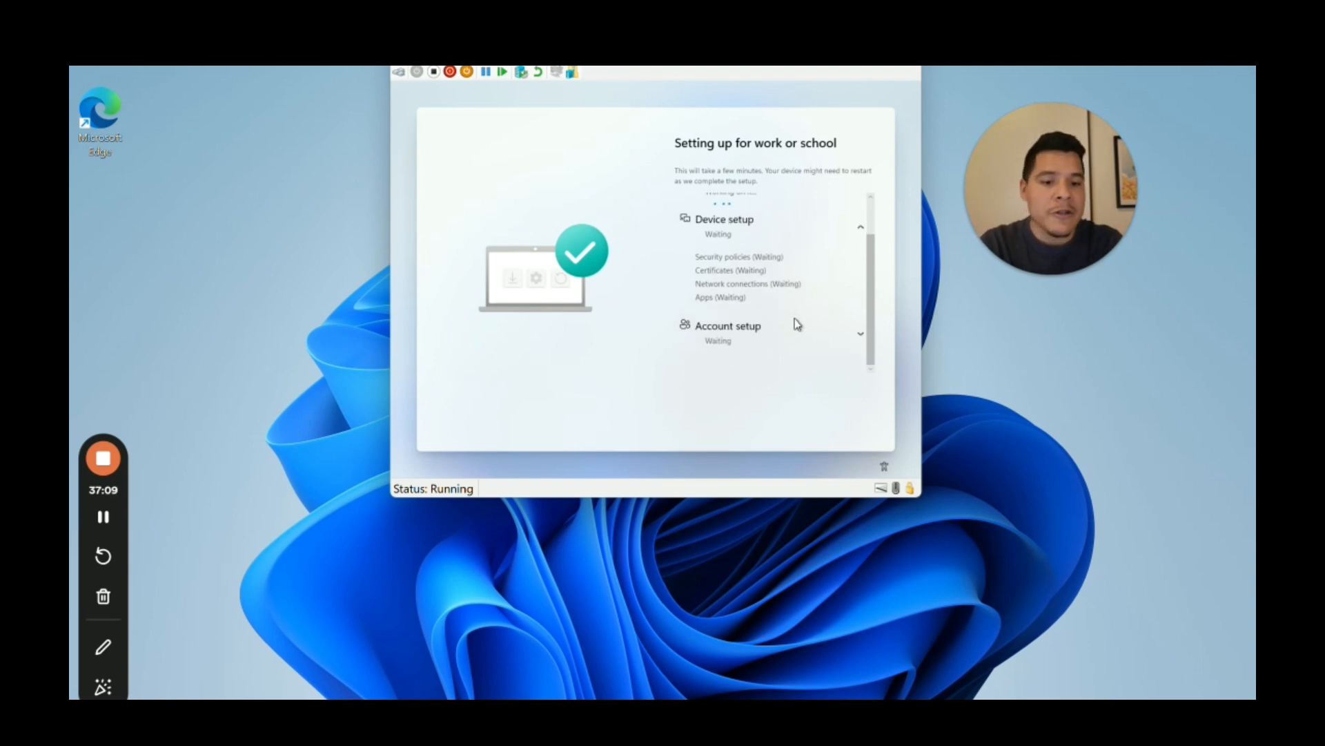
{"action": "left_click", "coordinate": [861, 334]}
{"action": "scroll", "coordinate": [868, 338], "scroll_direction": "down", "scroll_amount": 2}
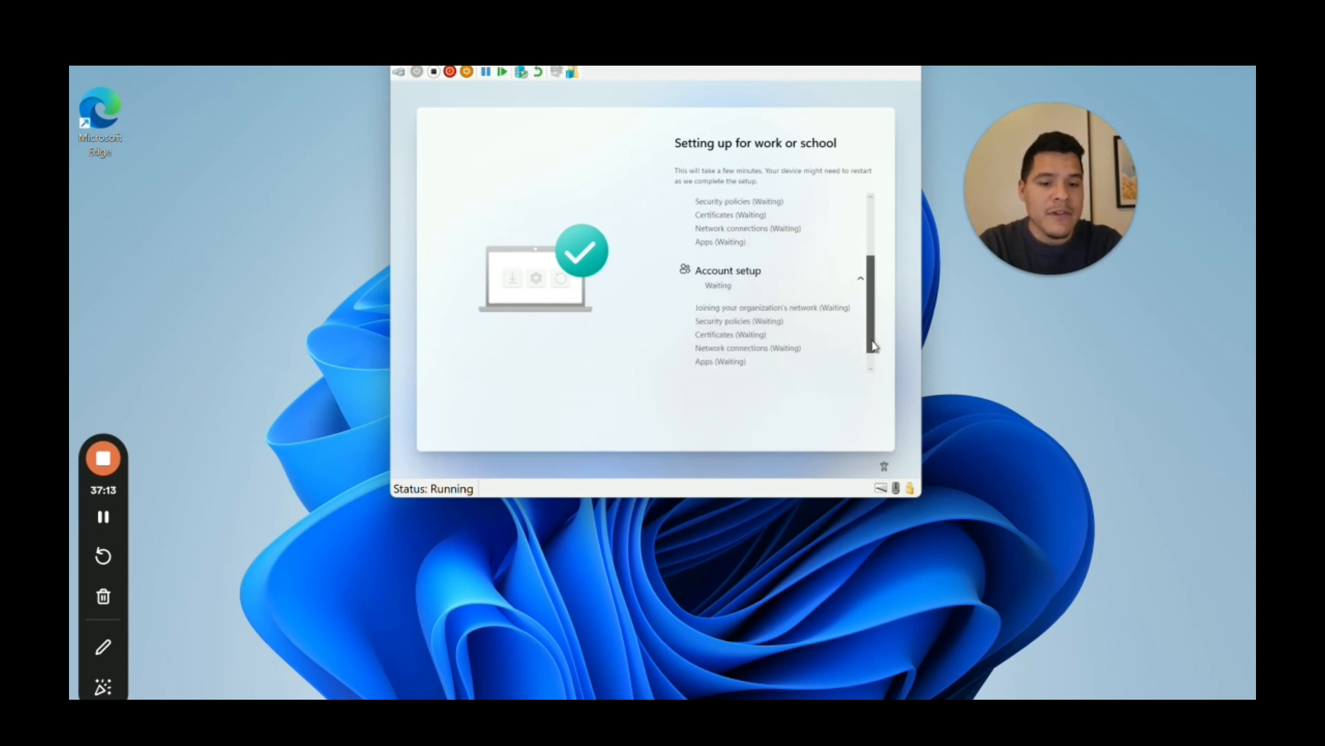
{"action": "left_click_drag", "start_coordinate": [873, 345], "coordinate": [870, 359]}
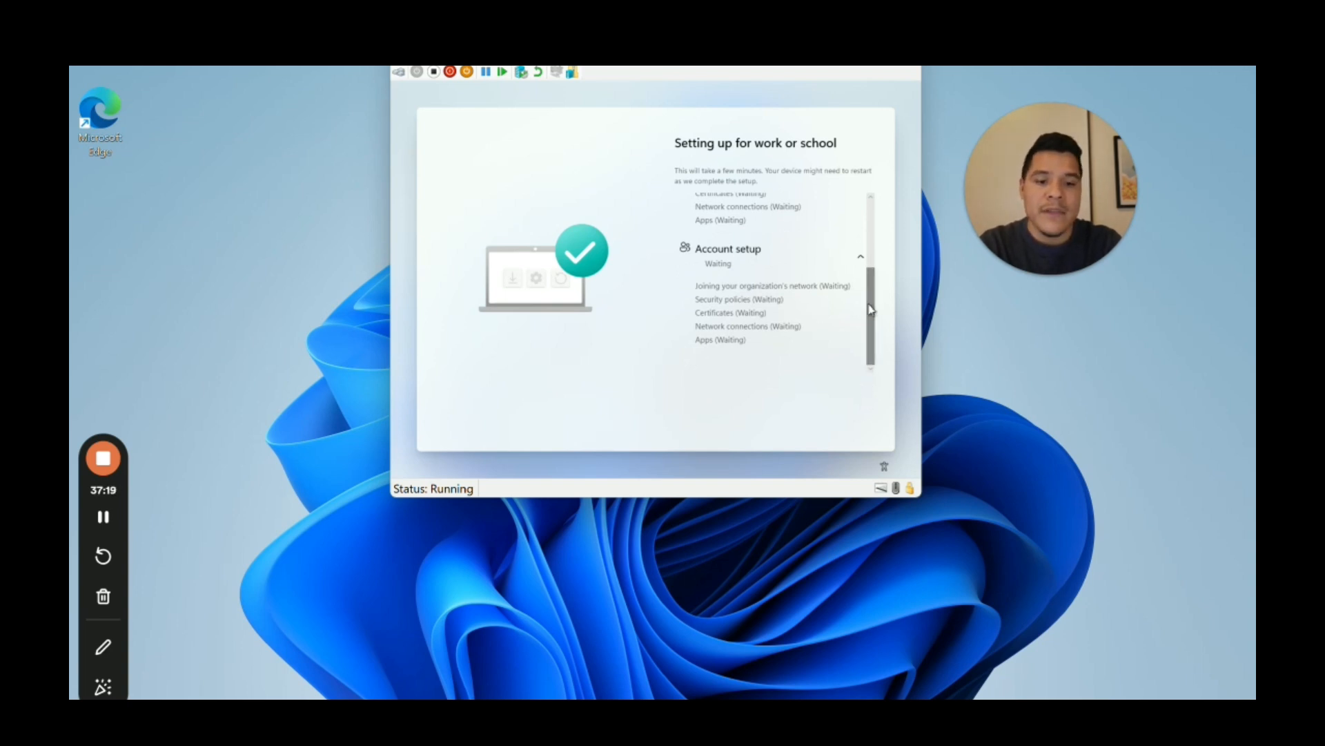
{"action": "left_click_drag", "start_coordinate": [870, 309], "coordinate": [866, 242]}
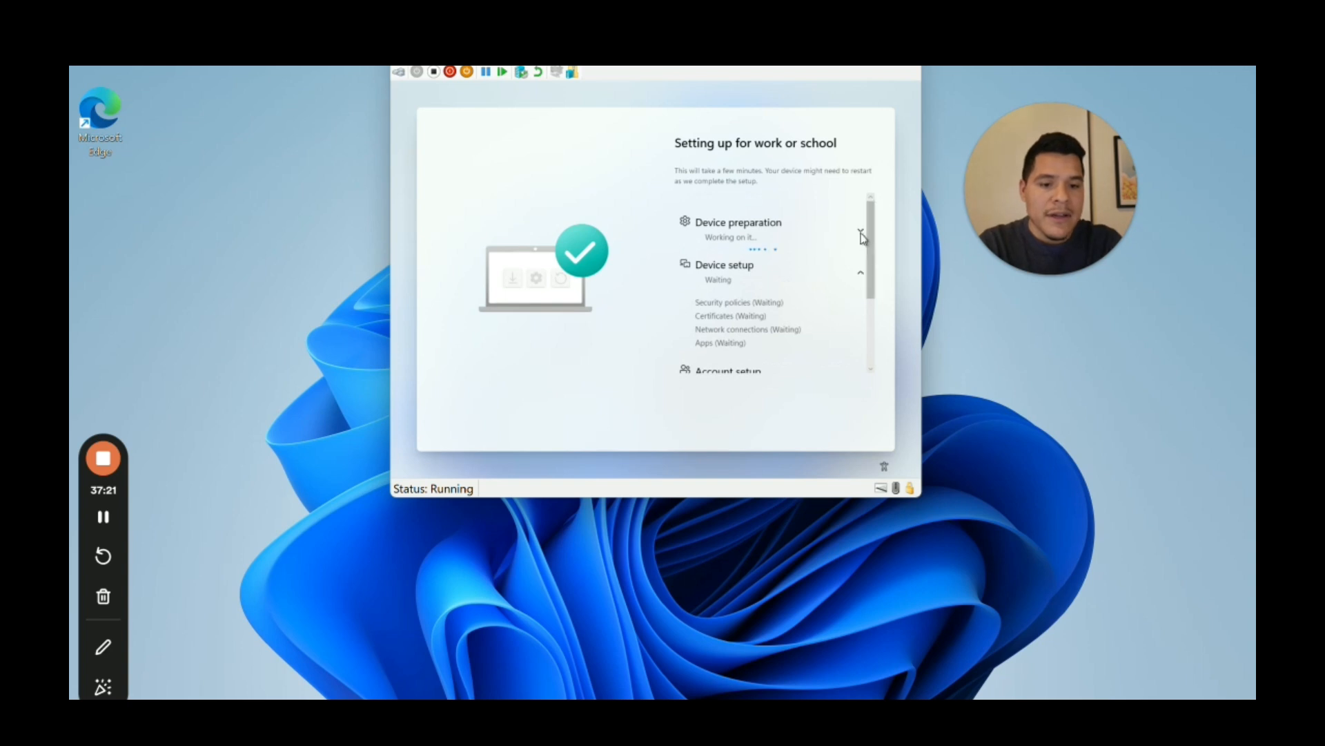
Step: Re-expand Device preparation and review its completed hardware, network and management registration substeps
{"action": "left_click", "coordinate": [861, 234]}
{"action": "left_click_drag", "start_coordinate": [874, 234], "coordinate": [876, 248]}
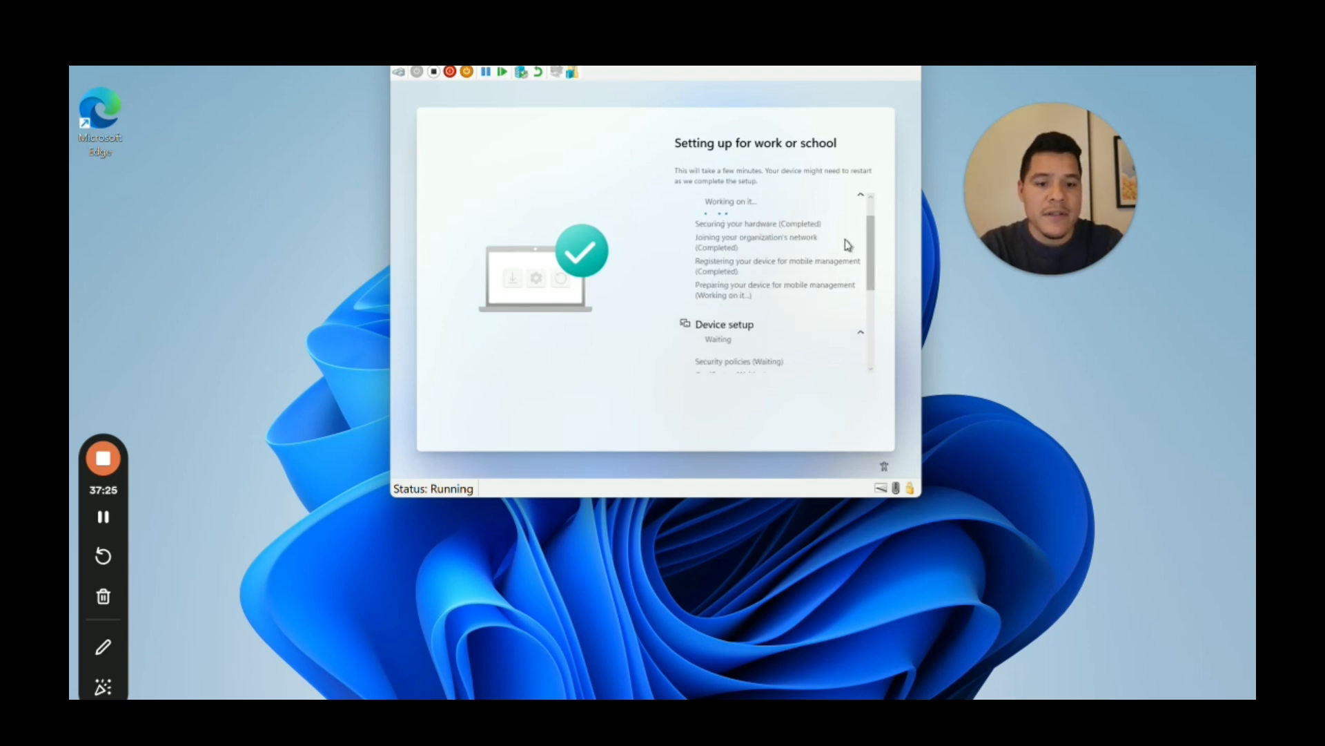
{"action": "scroll", "coordinate": [849, 244], "scroll_direction": "down", "scroll_amount": 1}
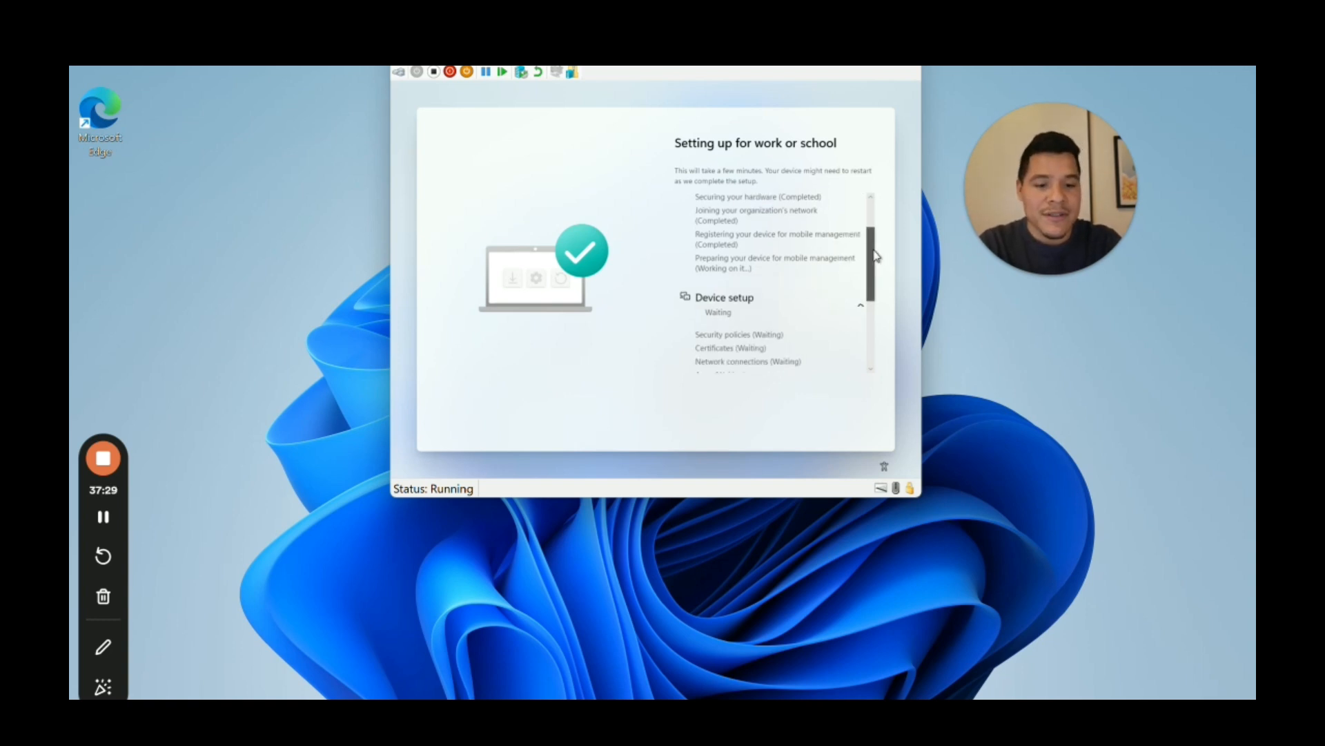
{"action": "scroll", "coordinate": [880, 241], "scroll_direction": "up", "scroll_amount": 1}
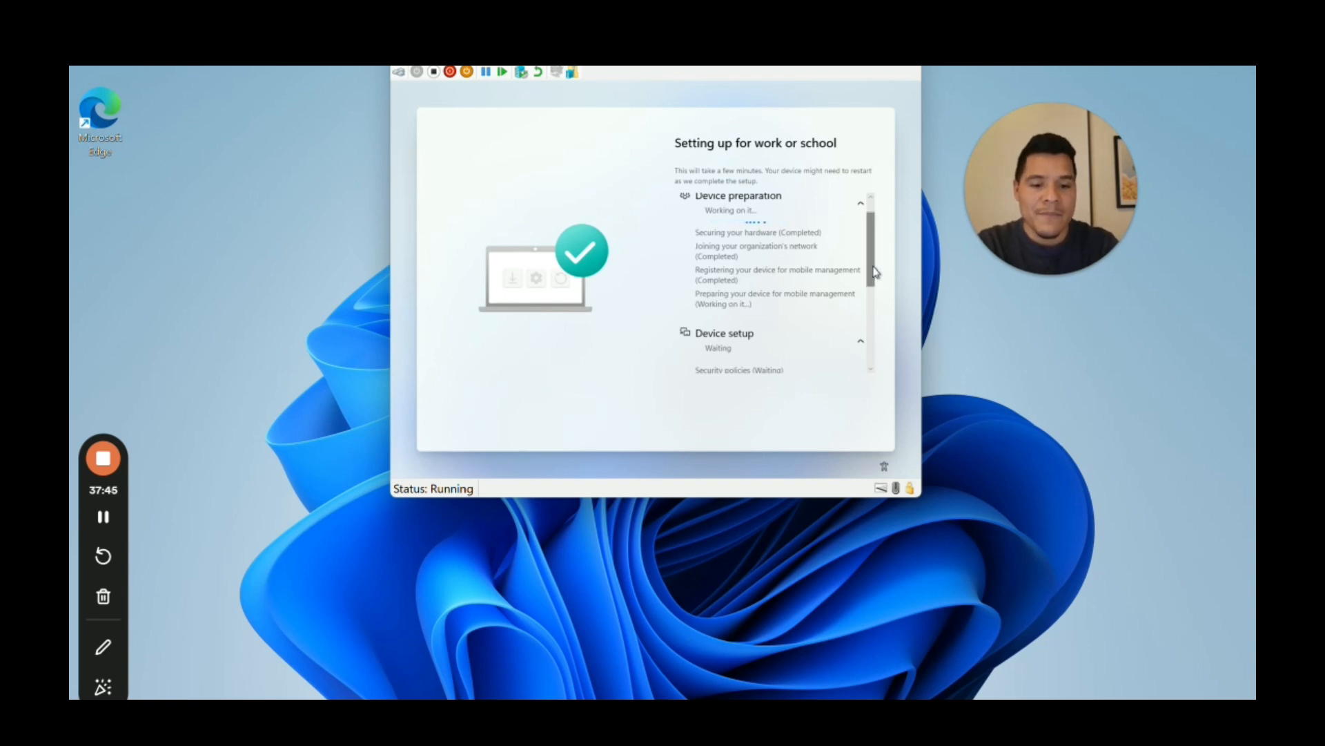
{"action": "left_click", "coordinate": [875, 304]}
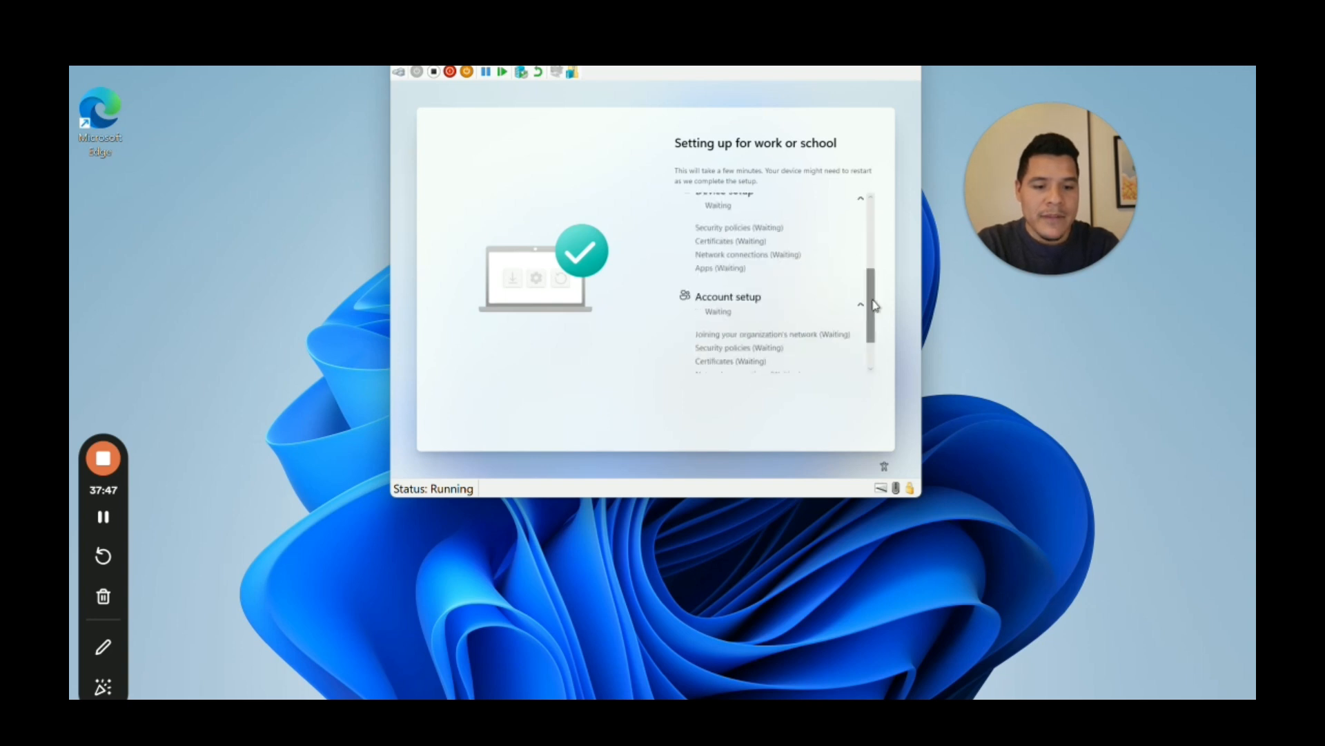
{"action": "scroll", "coordinate": [875, 284], "scroll_direction": "up", "scroll_amount": 1}
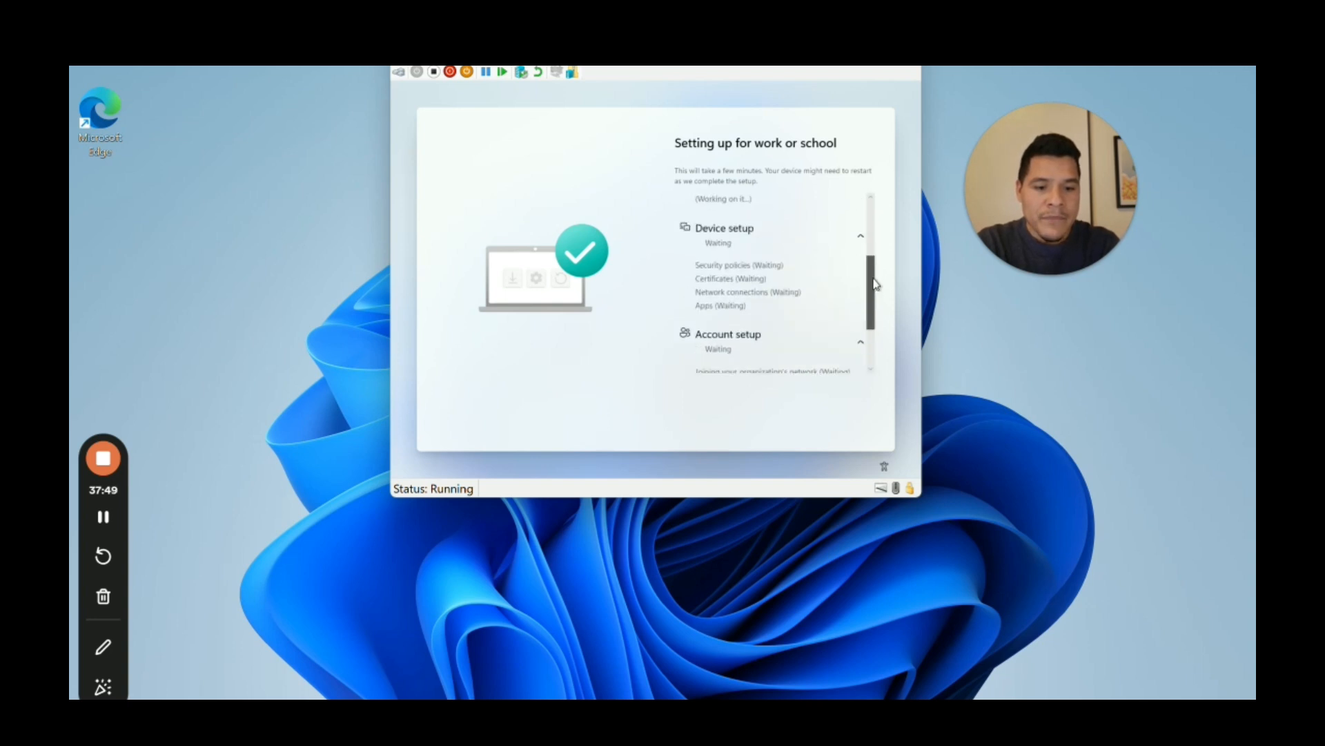
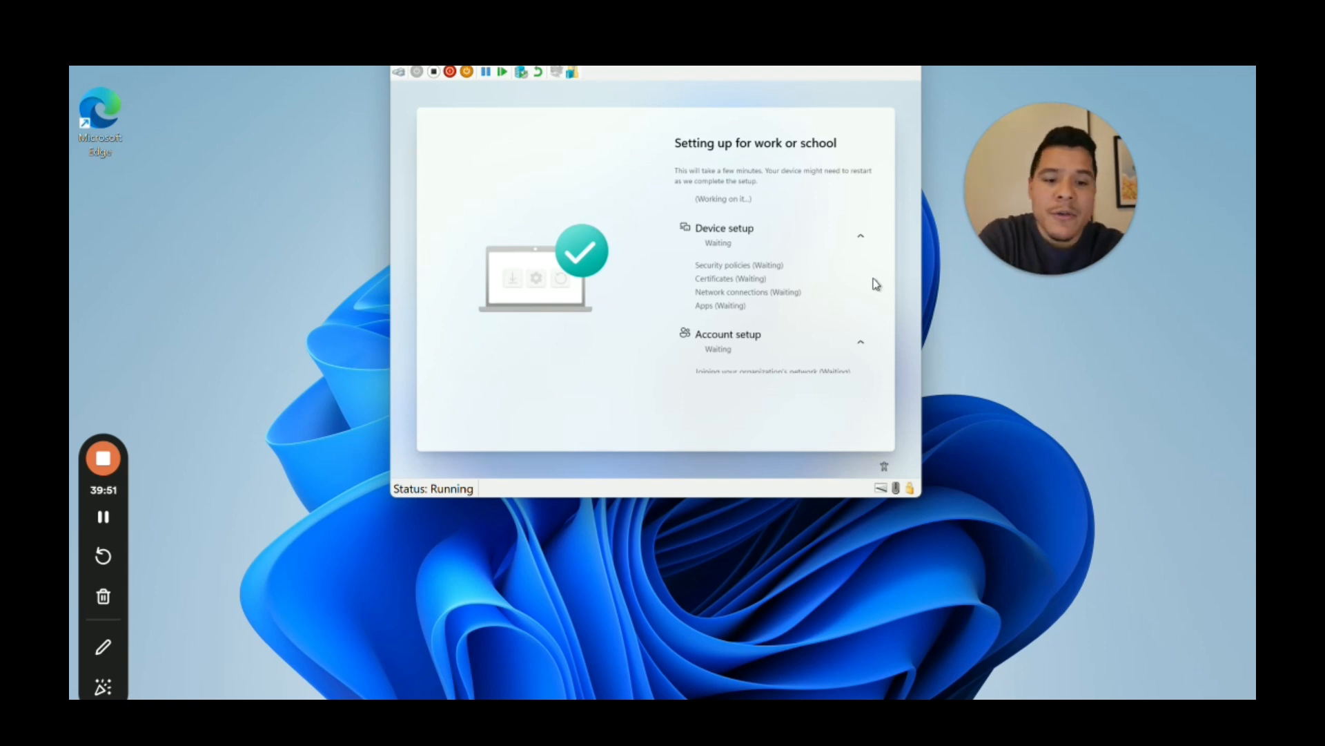
Step: Collapse the Device preparation details on the setup status page while the VM restarts
{"action": "scroll", "coordinate": [876, 283], "scroll_direction": "up", "scroll_amount": 3}
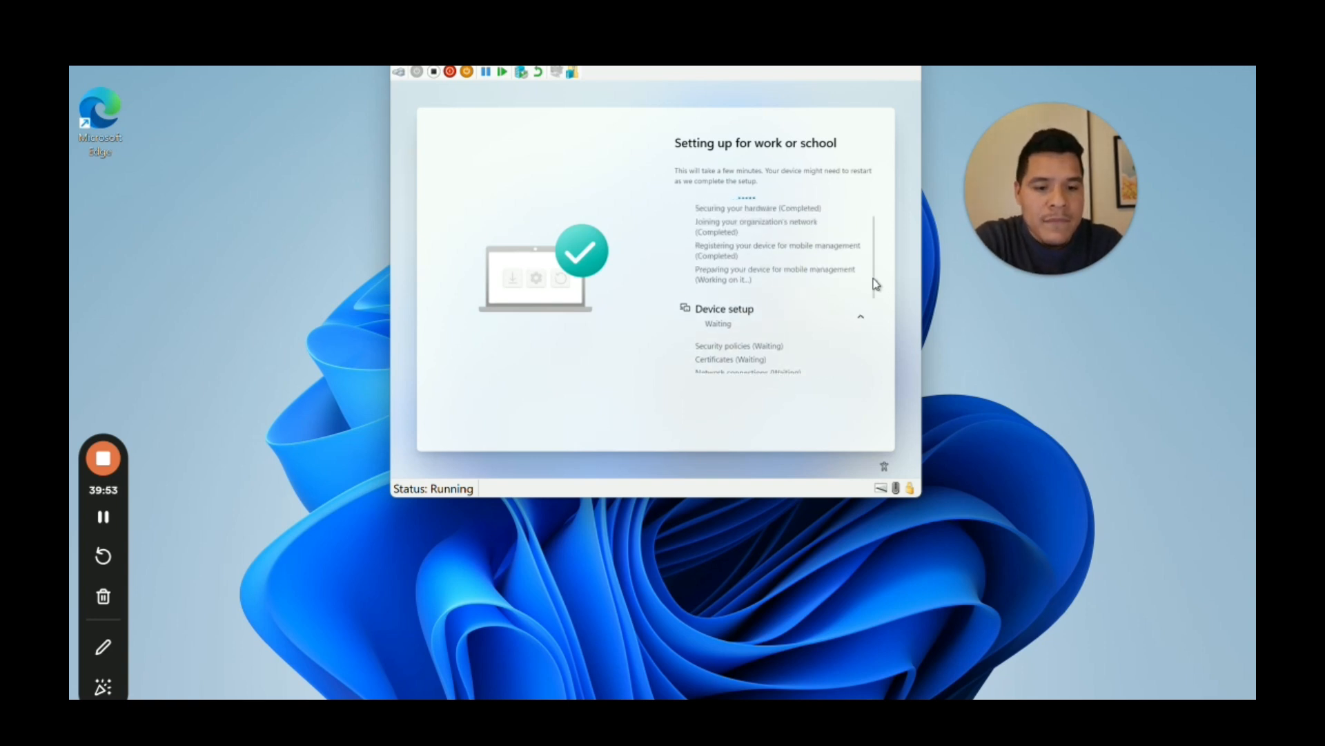
{"action": "scroll", "coordinate": [875, 283], "scroll_direction": "up", "scroll_amount": 2}
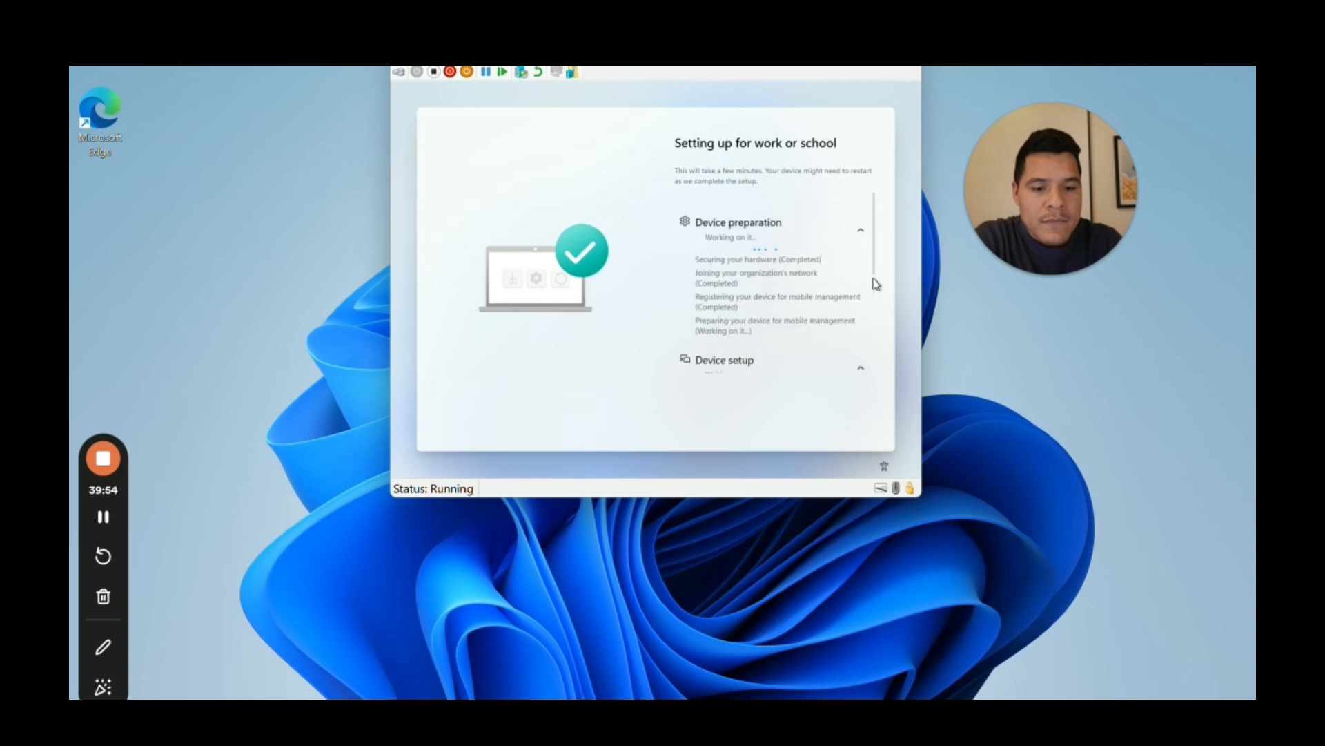
{"action": "left_click", "coordinate": [860, 232]}
{"action": "scroll", "coordinate": [828, 276], "scroll_direction": "down", "scroll_amount": 2}
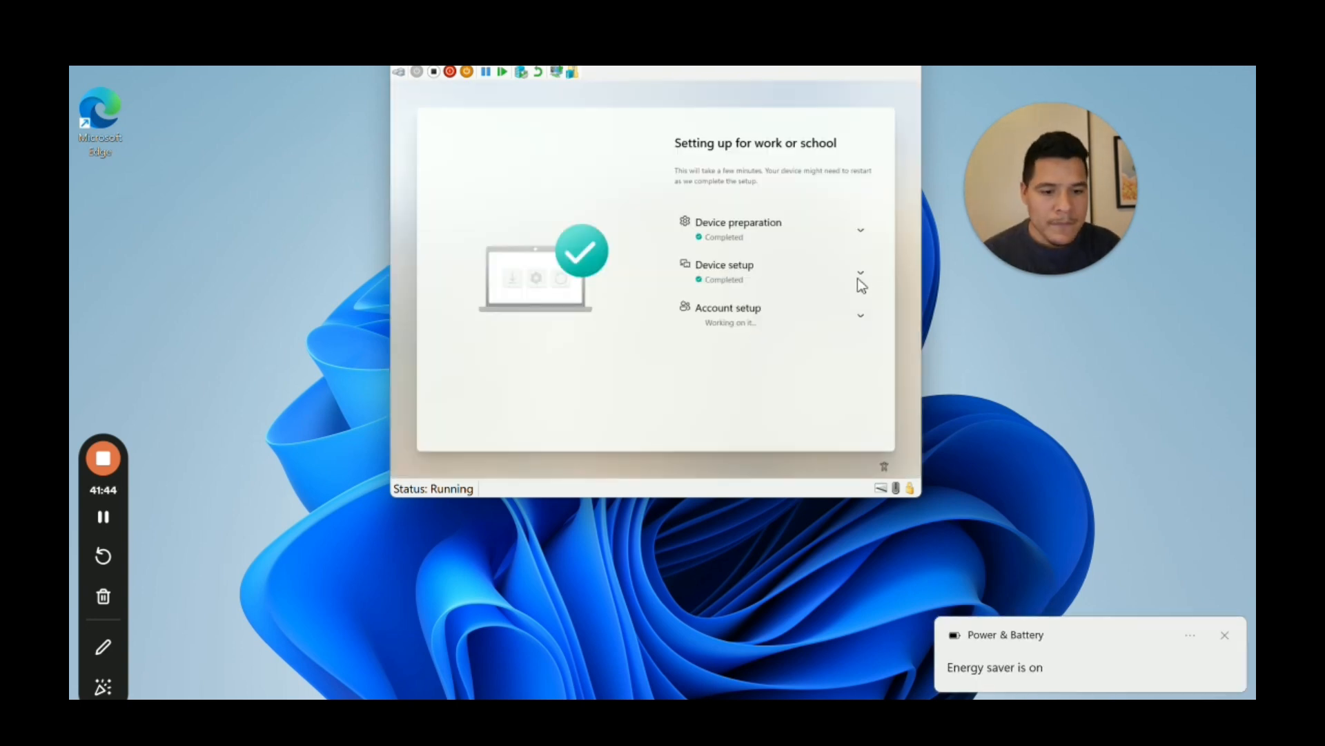
Step: Expand the Device setup details and scroll through its completed progress
{"action": "left_click", "coordinate": [860, 278]}
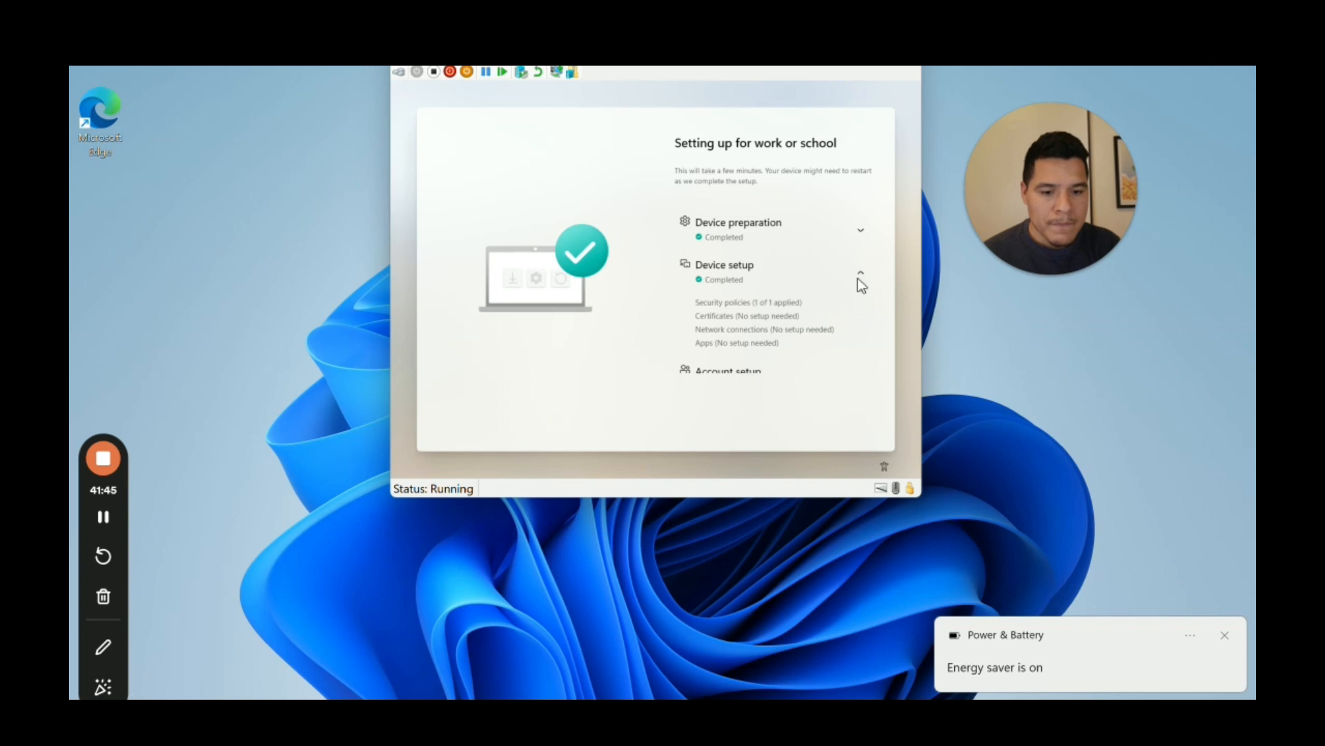
{"action": "scroll", "coordinate": [860, 283], "scroll_direction": "down", "scroll_amount": 1}
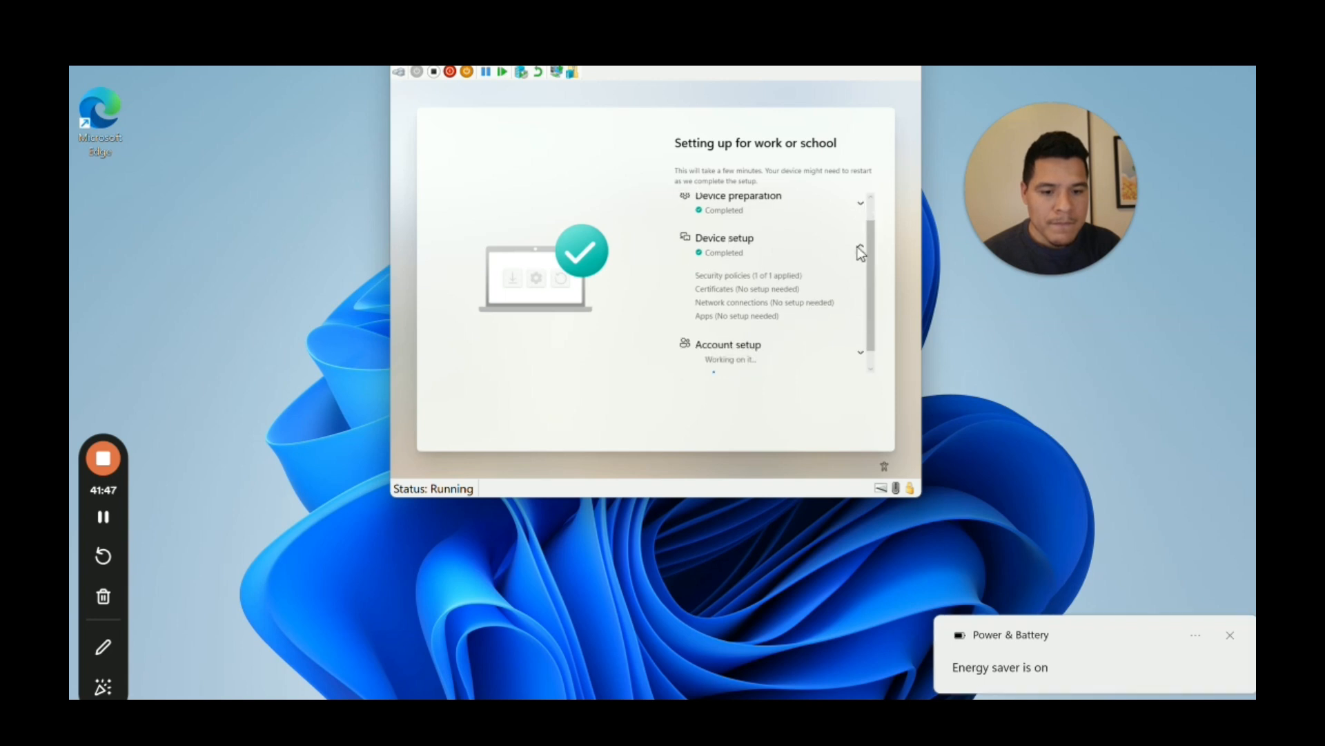
{"action": "left_click", "coordinate": [861, 250]}
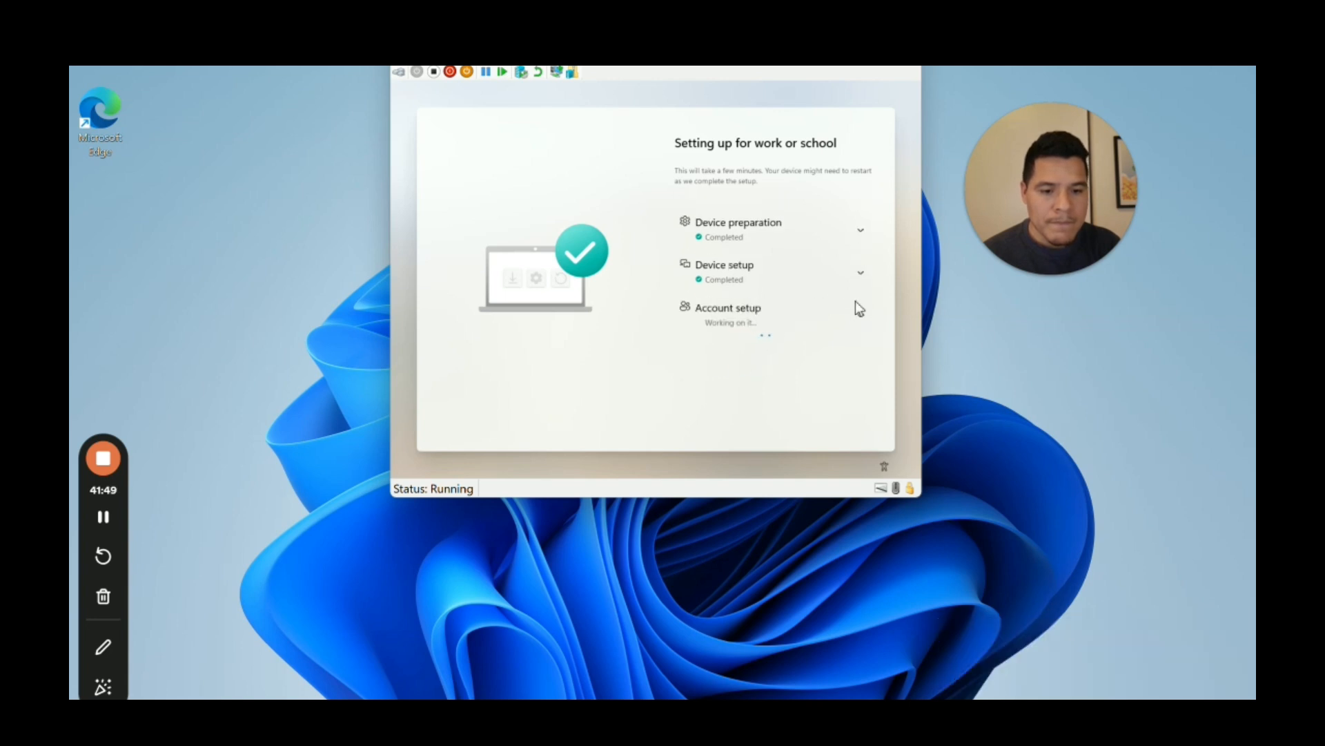
{"action": "left_click", "coordinate": [861, 272]}
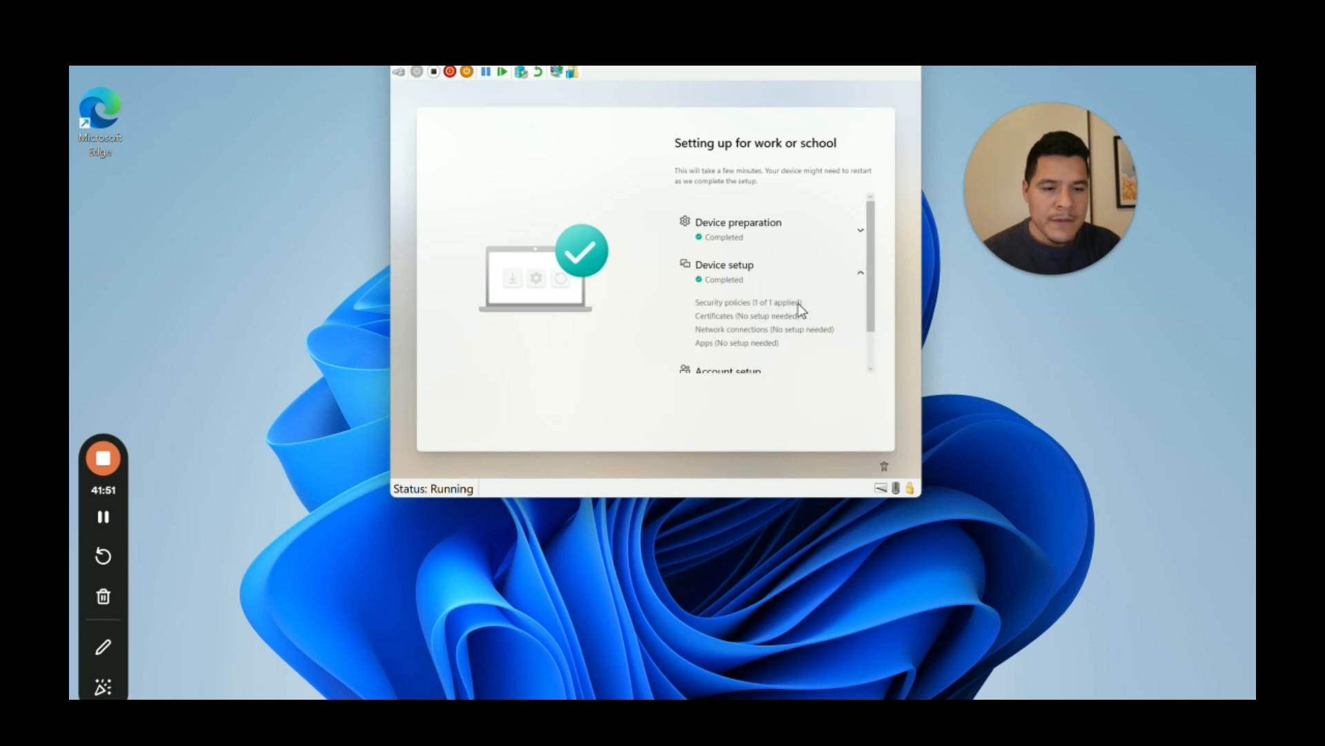
{"action": "scroll", "coordinate": [799, 305], "scroll_direction": "down", "scroll_amount": 1}
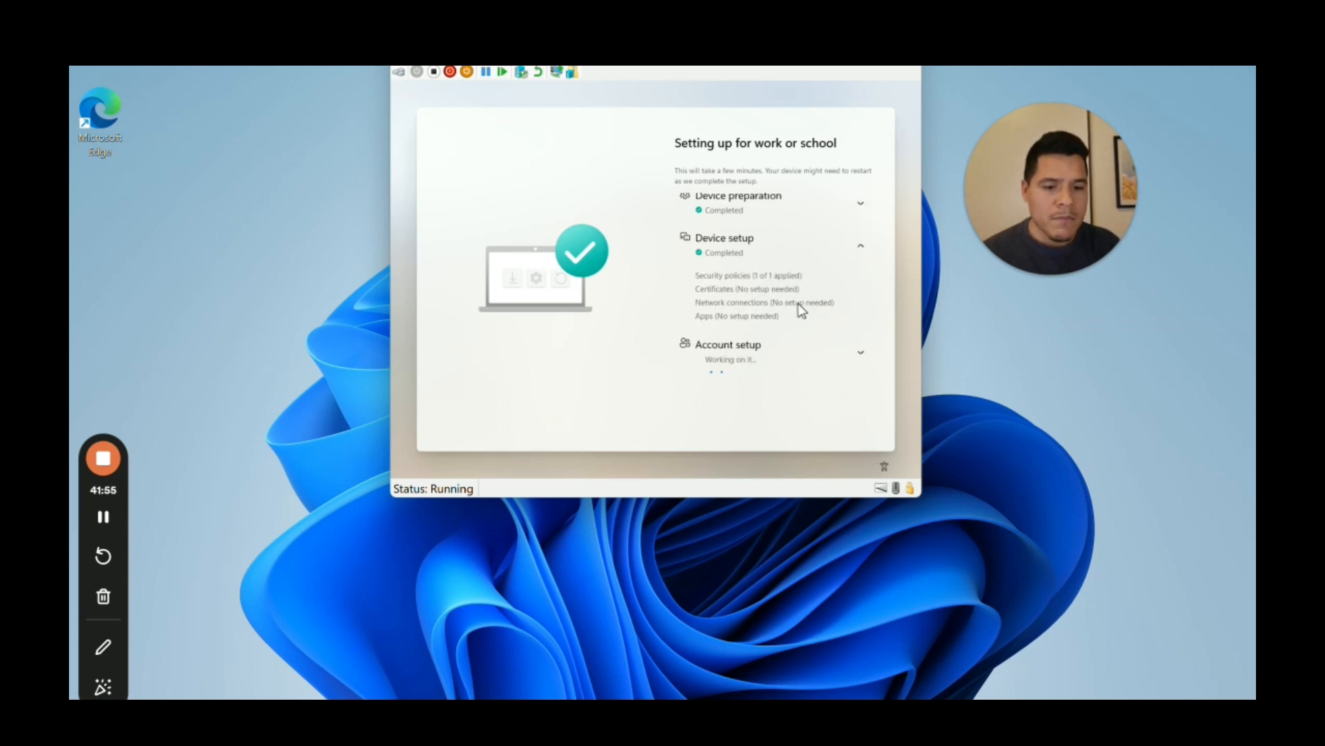
{"action": "scroll", "coordinate": [798, 303], "scroll_direction": "down", "scroll_amount": 1}
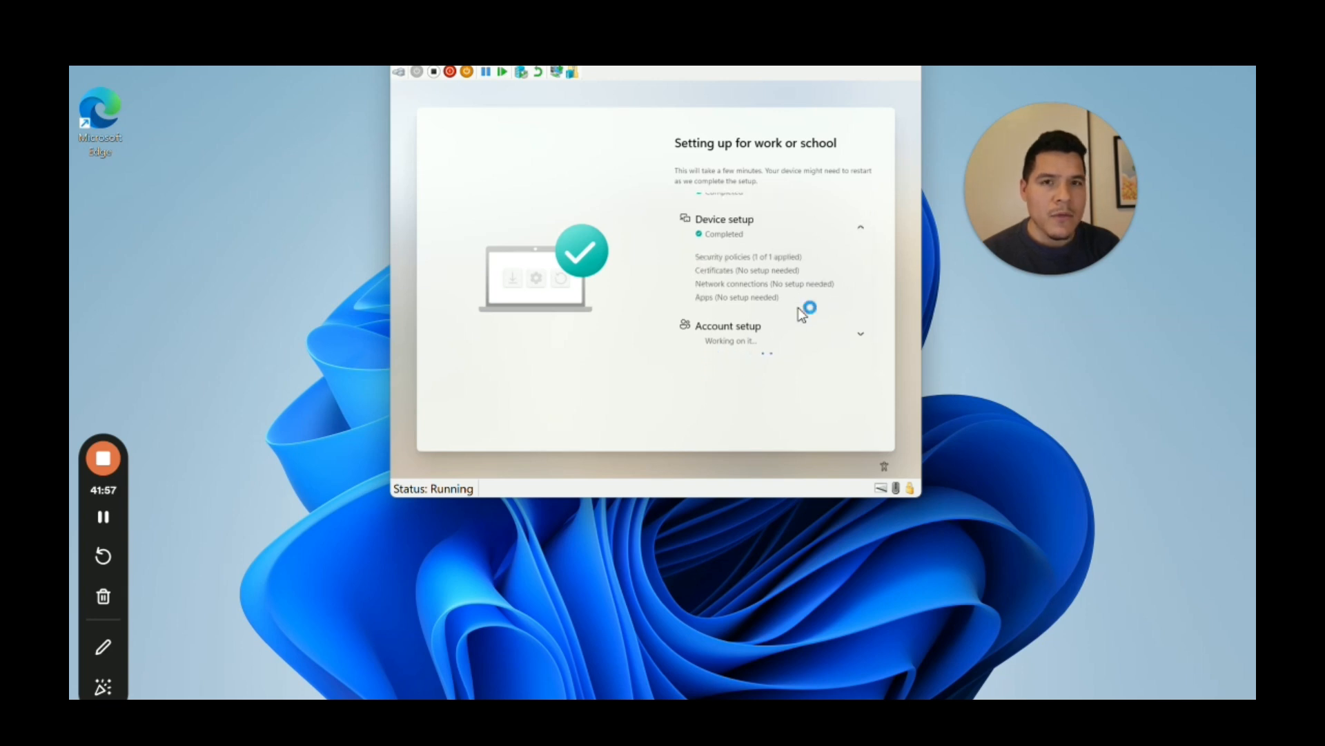
Step: Expand the Account setup sub-steps, dismiss the slow-charger notification, and switch to the Intune admin center
{"action": "left_click", "coordinate": [859, 334]}
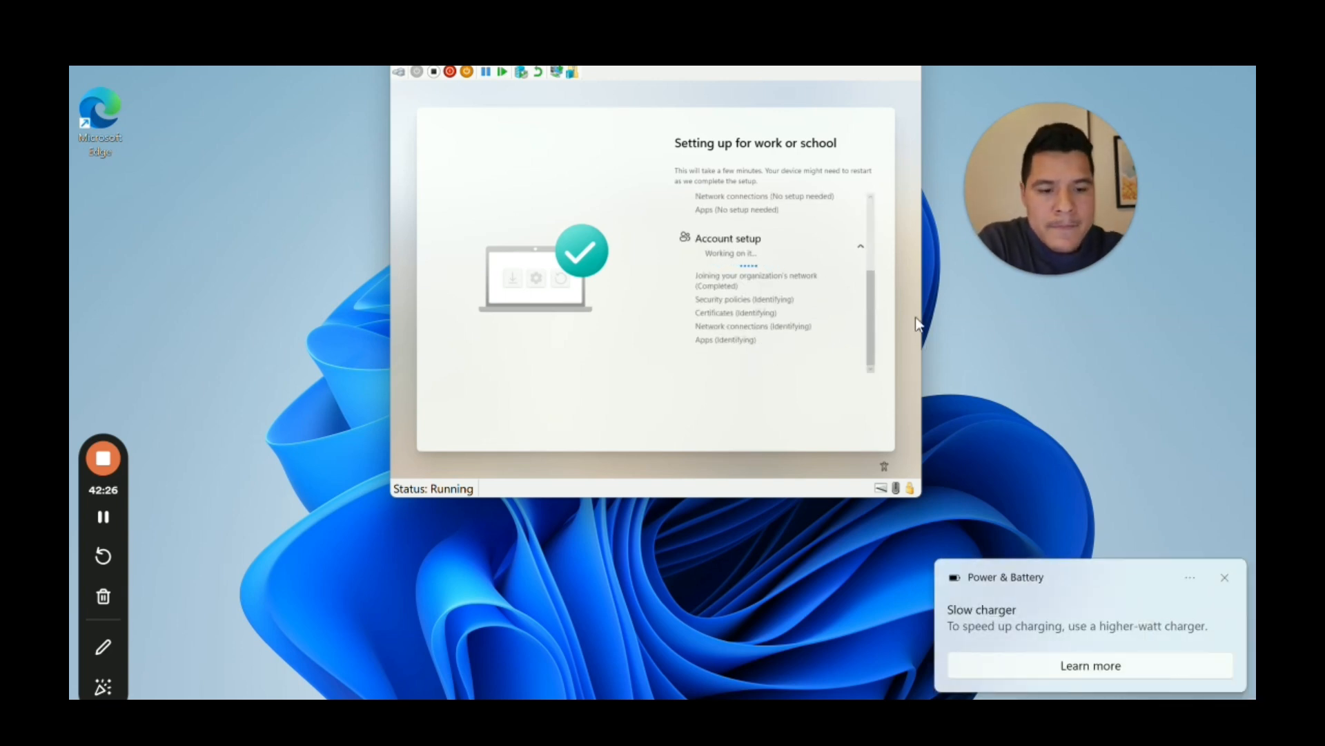
{"action": "left_click", "coordinate": [1223, 577]}
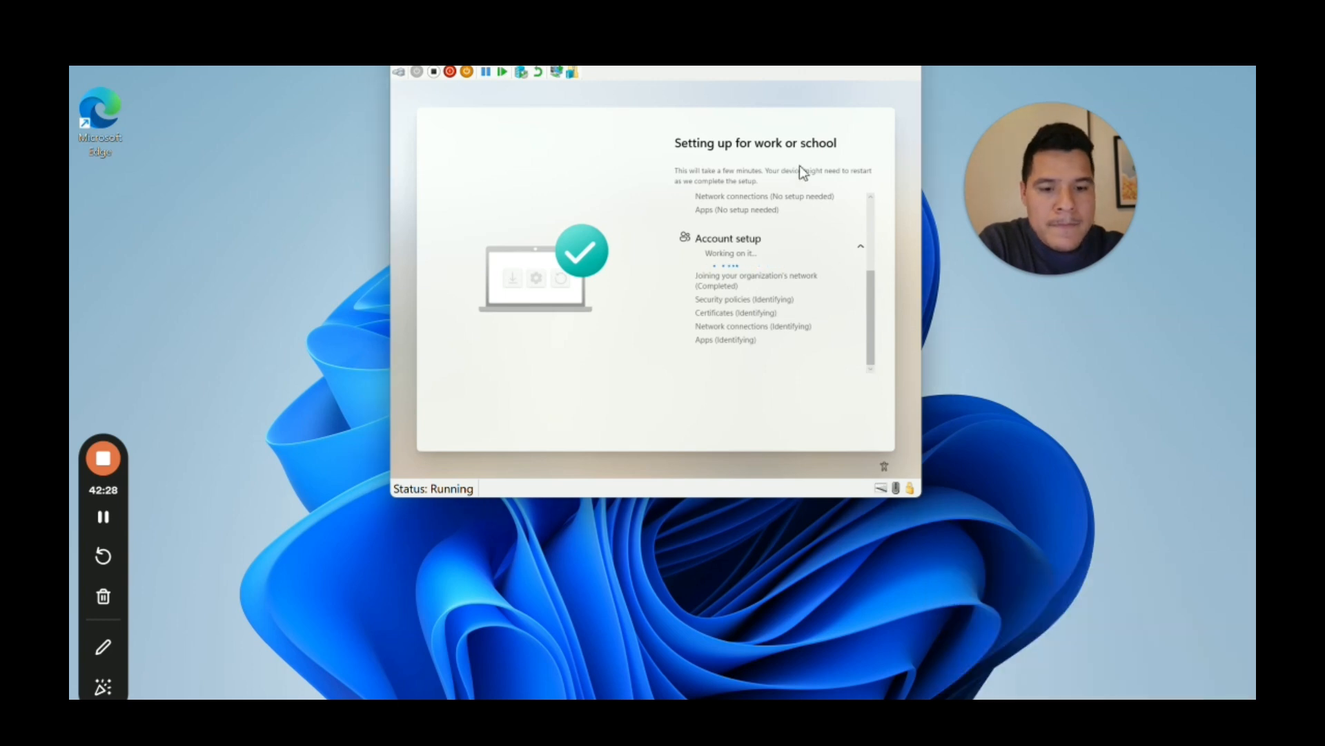
{"action": "left_click_drag", "start_coordinate": [871, 314], "coordinate": [864, 258]}
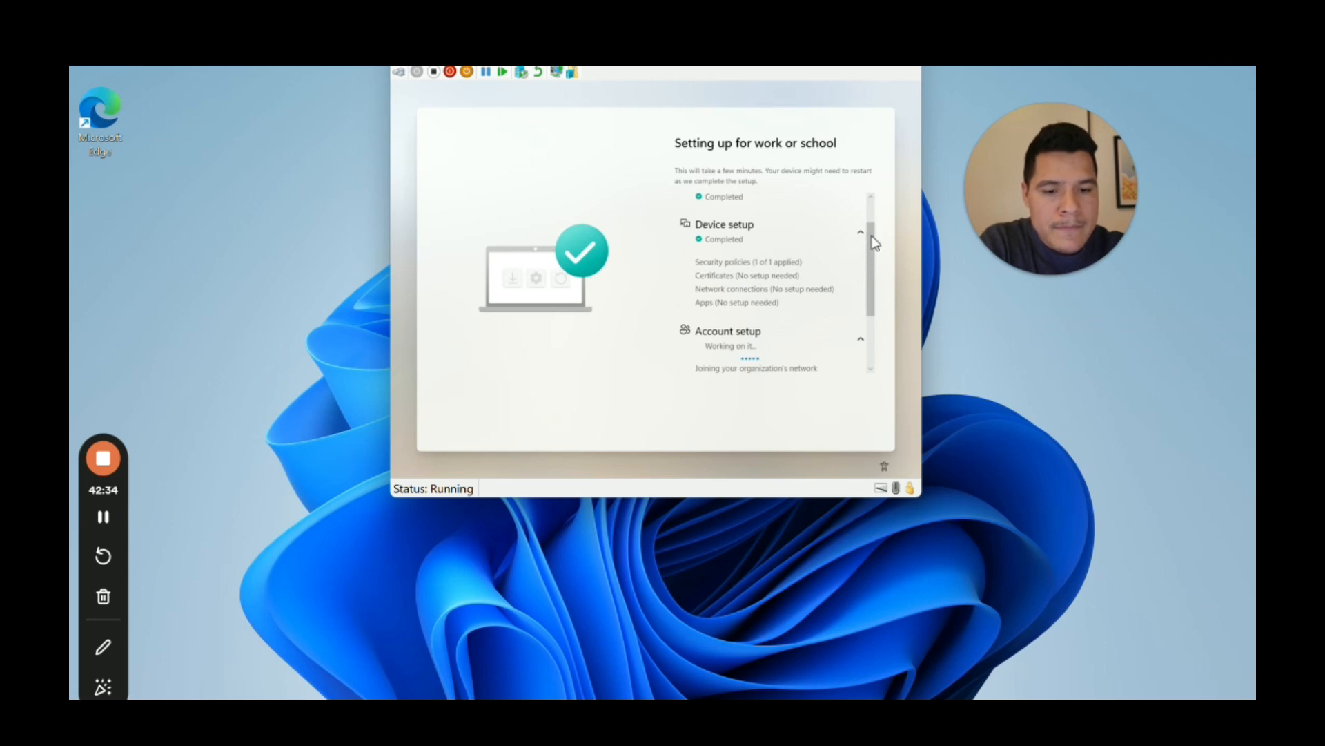
{"action": "left_click_drag", "start_coordinate": [874, 242], "coordinate": [875, 212]}
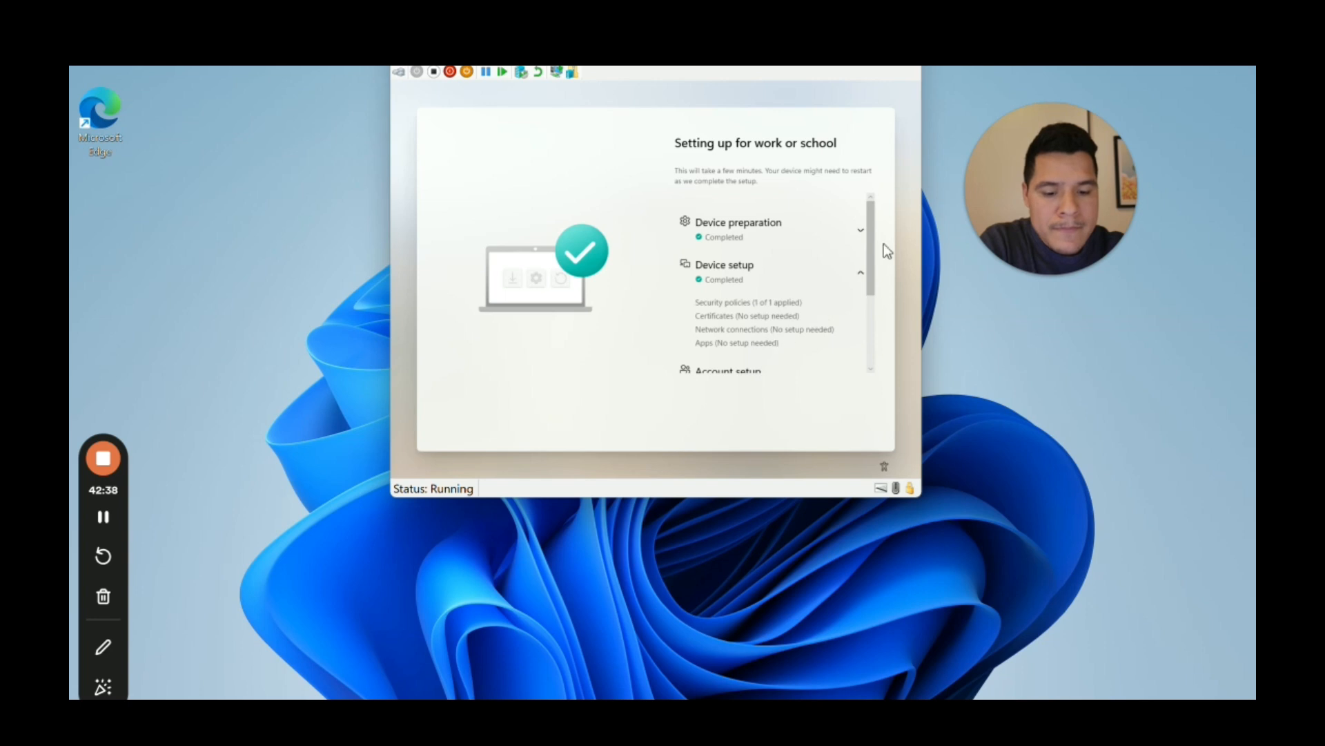
{"action": "left_click_drag", "start_coordinate": [876, 272], "coordinate": [876, 334]}
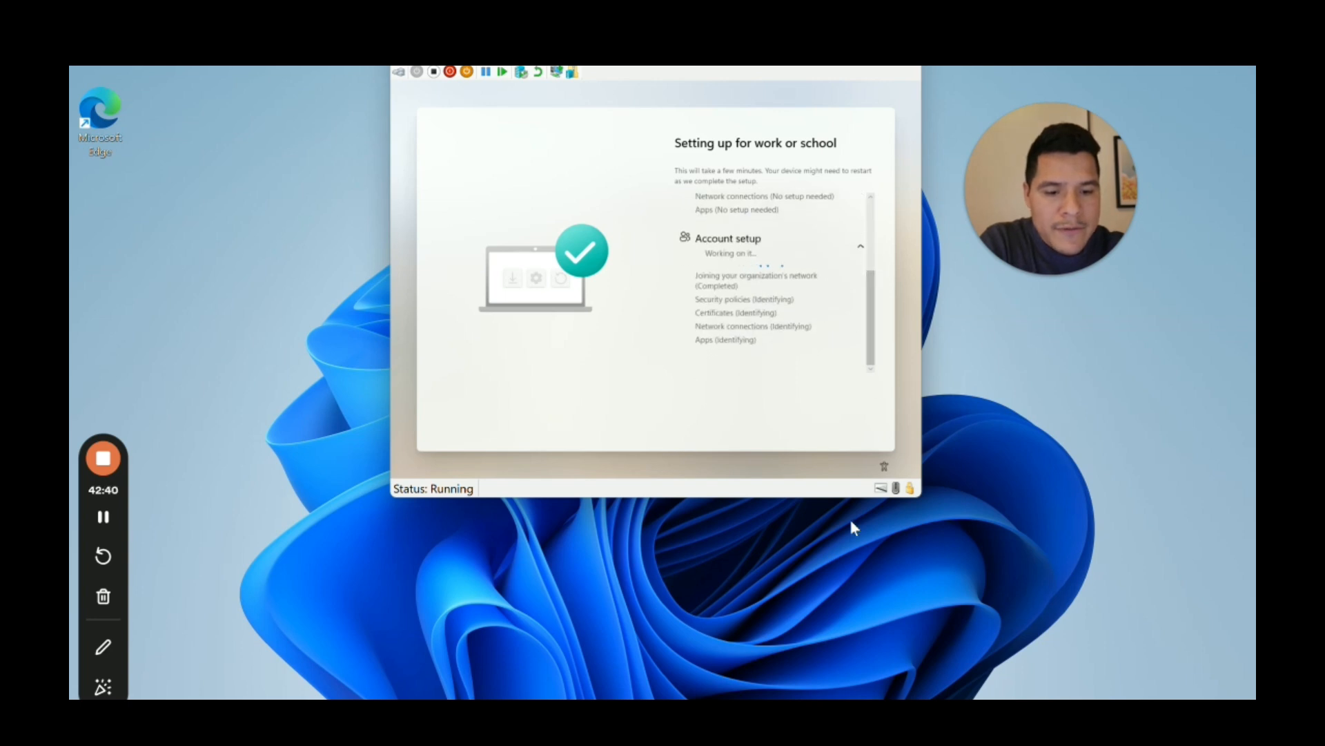
{"action": "left_click", "coordinate": [806, 699]}
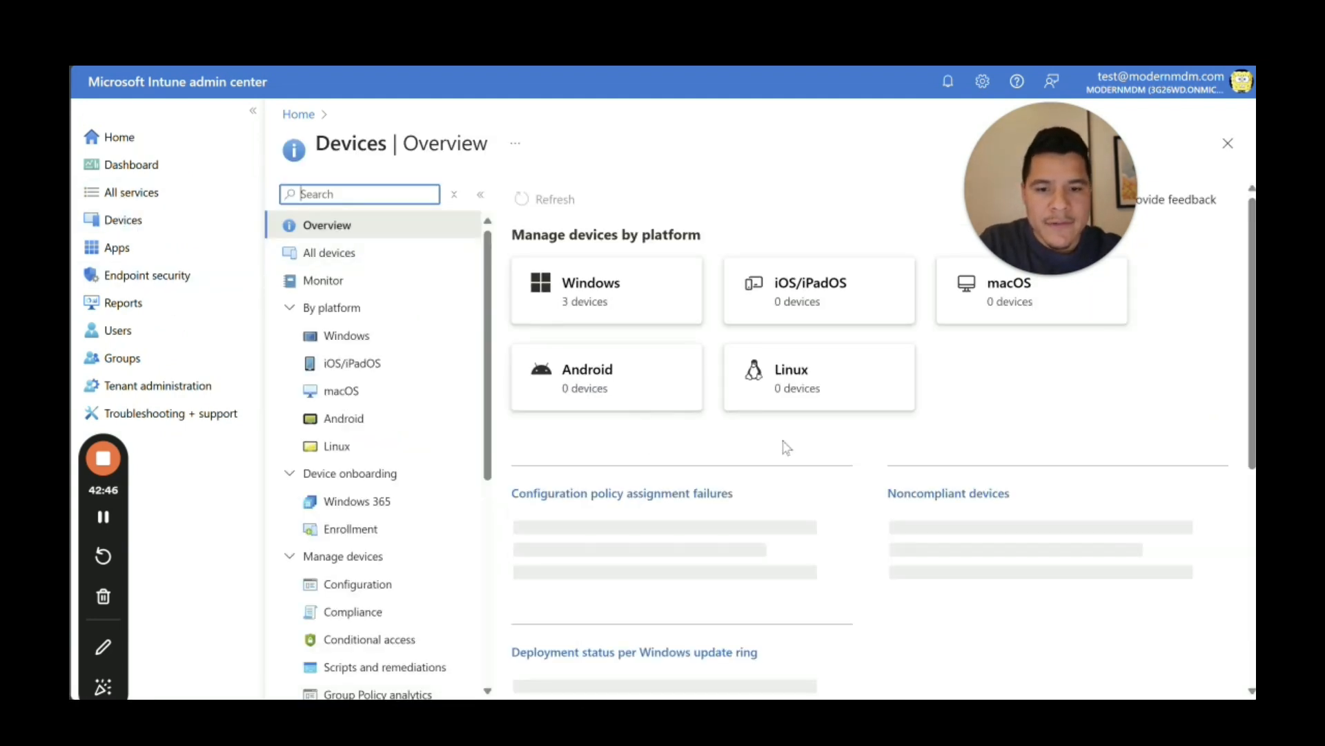
Step: Open the properties of the 'All users and all devices' Enrollment Status Page profile to check Company Portal is required
{"action": "left_click", "coordinate": [383, 526]}
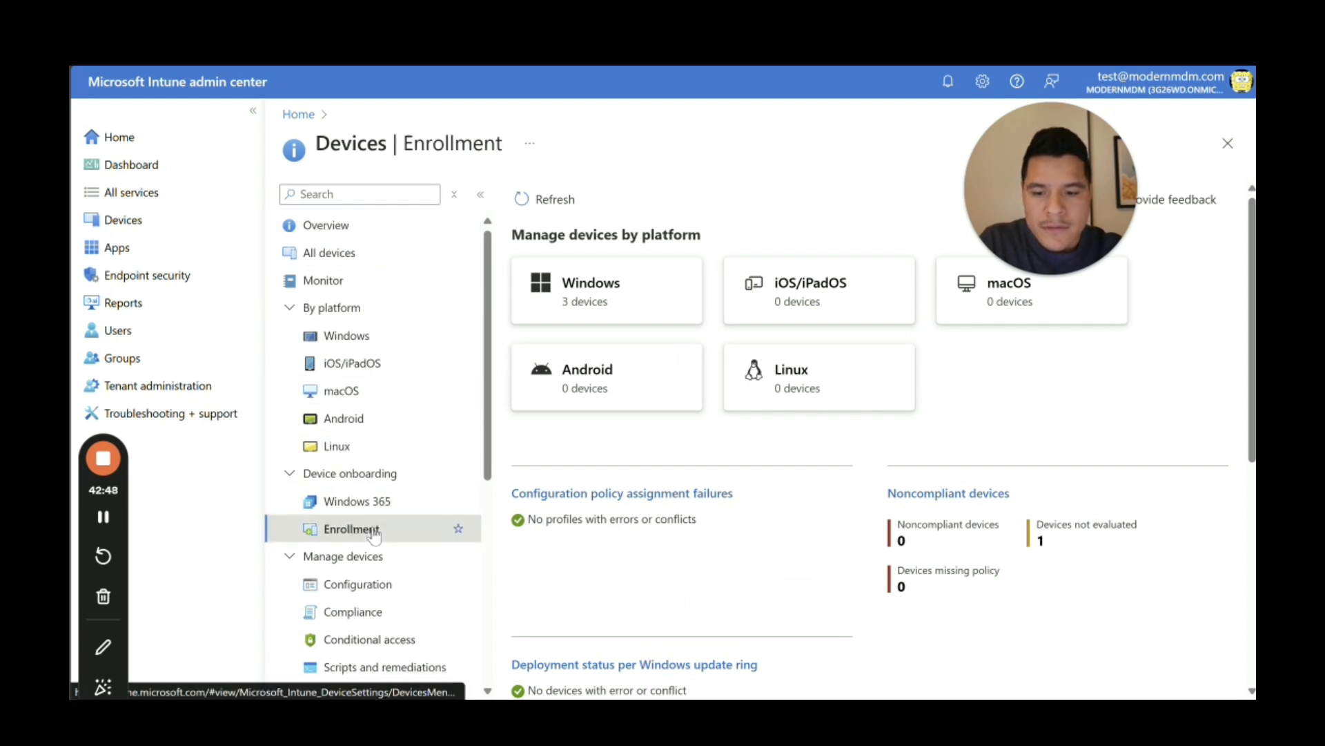
{"action": "scroll", "coordinate": [1249, 523], "scroll_direction": "down", "scroll_amount": 2}
{"action": "scroll", "coordinate": [1250, 523], "scroll_direction": "down", "scroll_amount": 3}
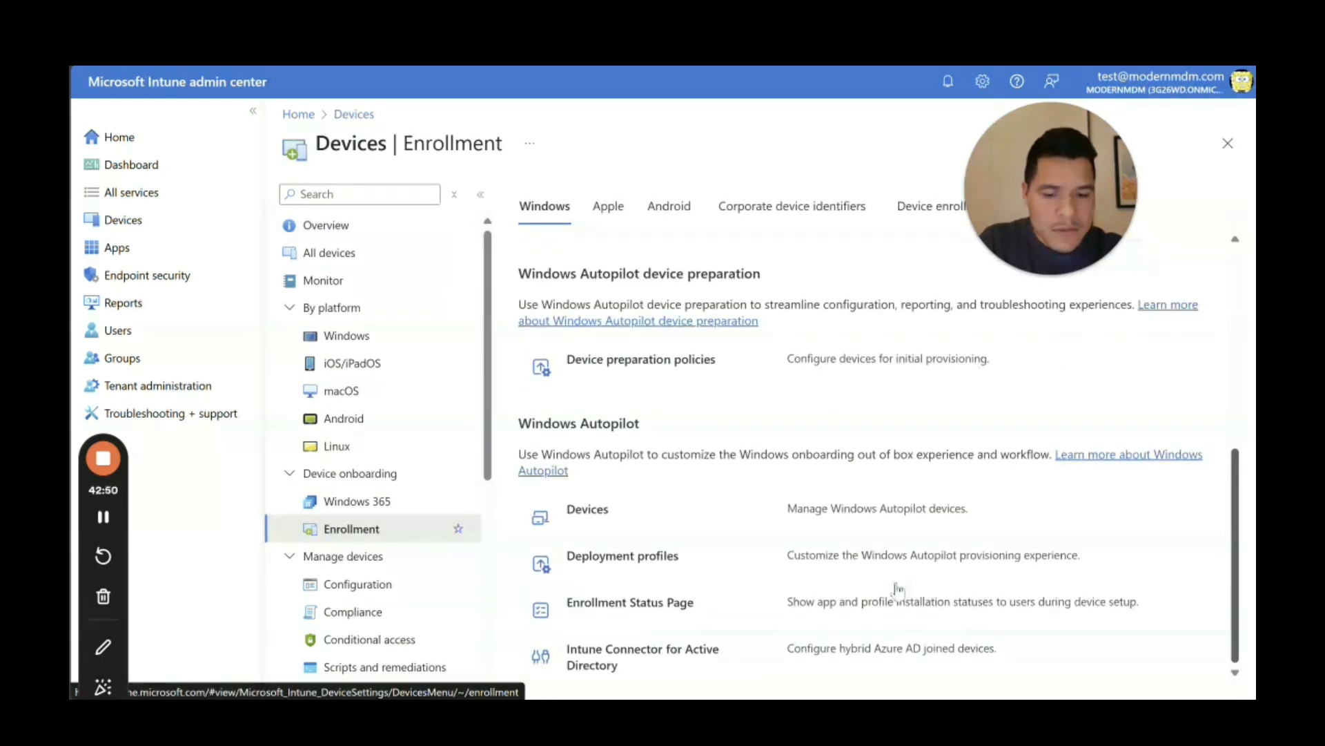
{"action": "left_click", "coordinate": [625, 604]}
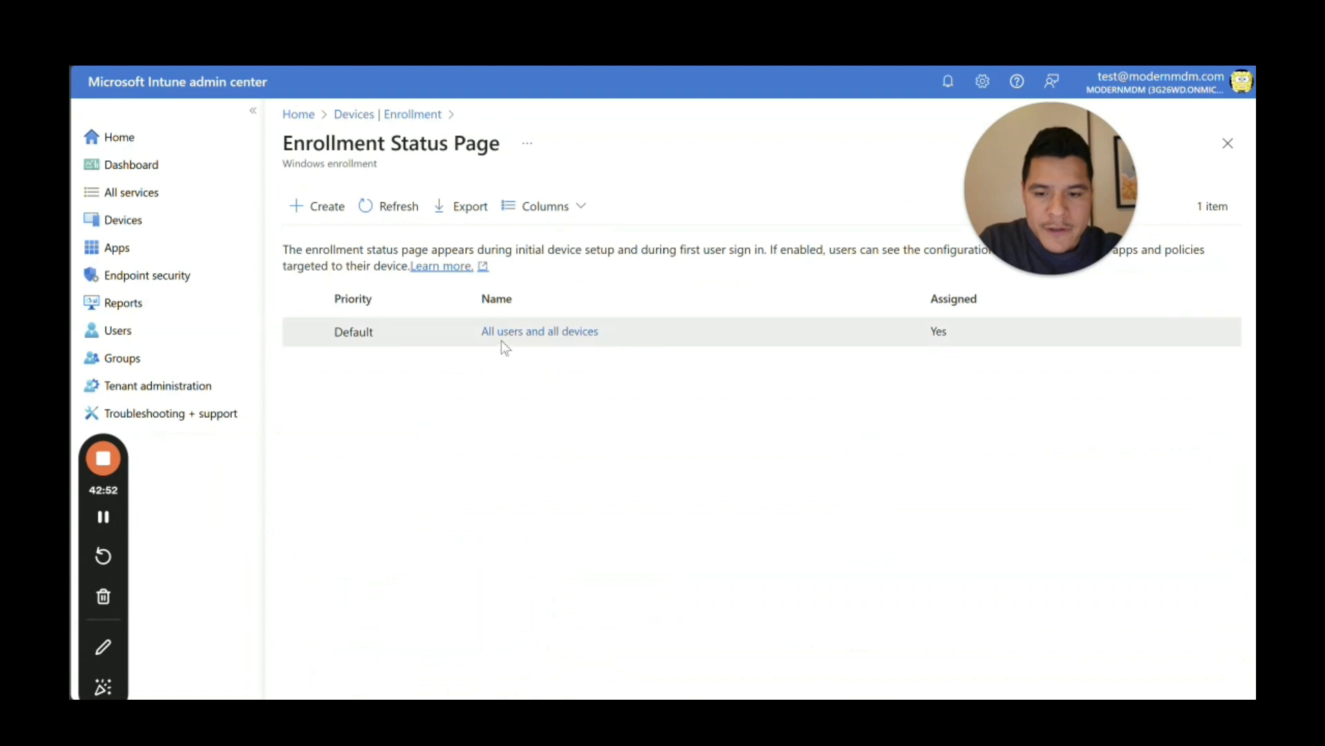
{"action": "left_click", "coordinate": [504, 332]}
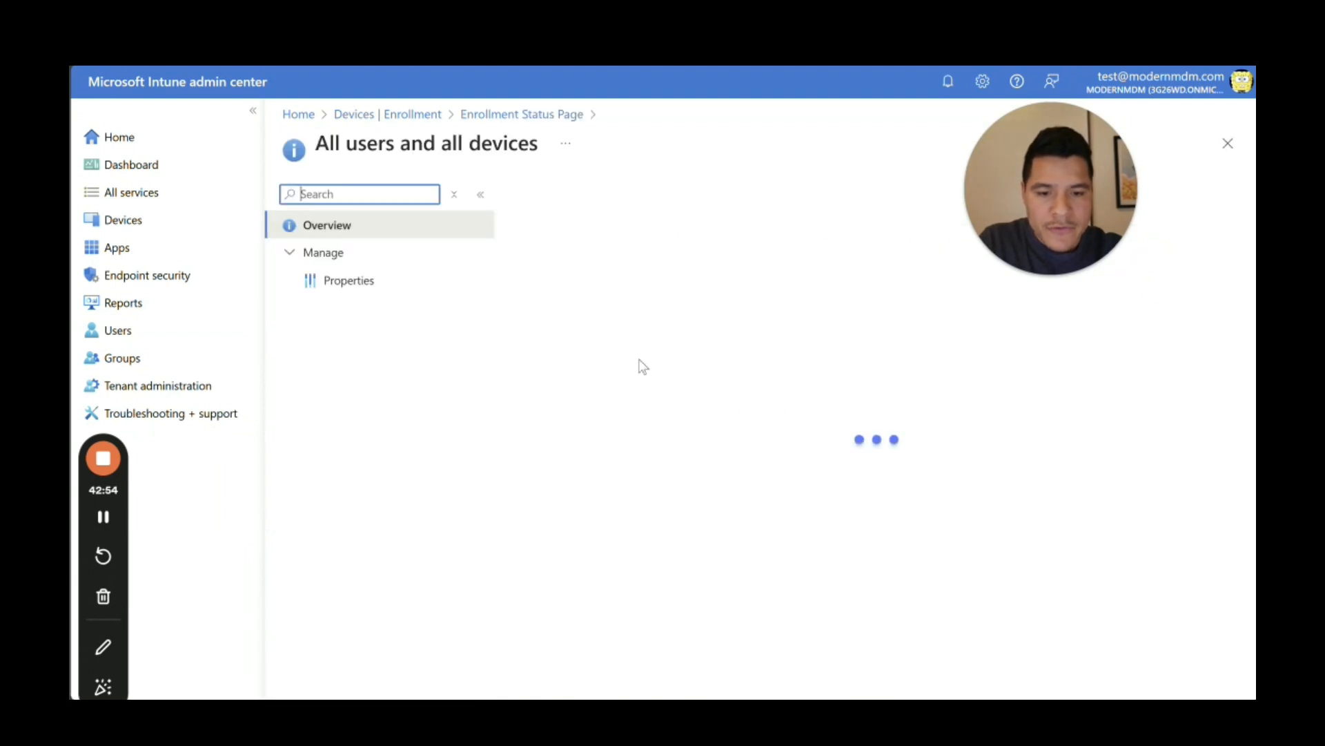
{"action": "left_click", "coordinate": [373, 279]}
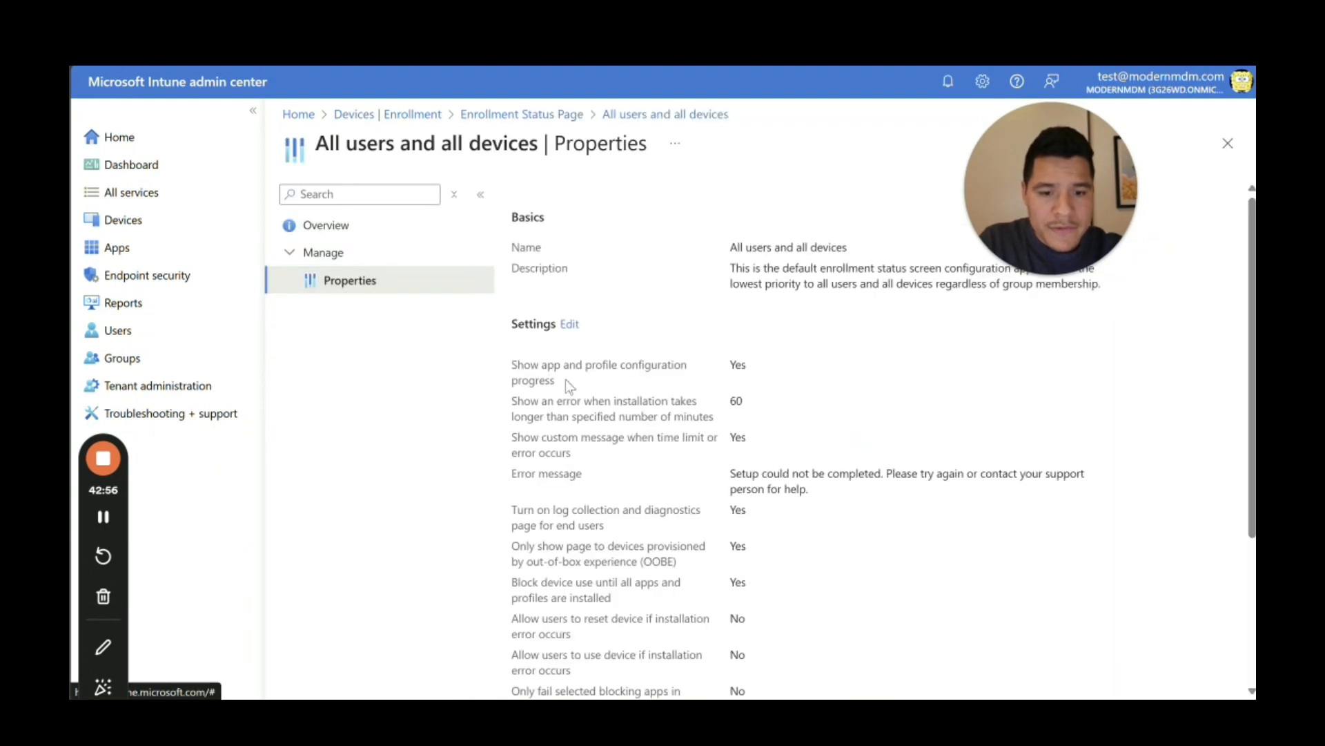
{"action": "scroll", "coordinate": [771, 367], "scroll_direction": "down", "scroll_amount": 3}
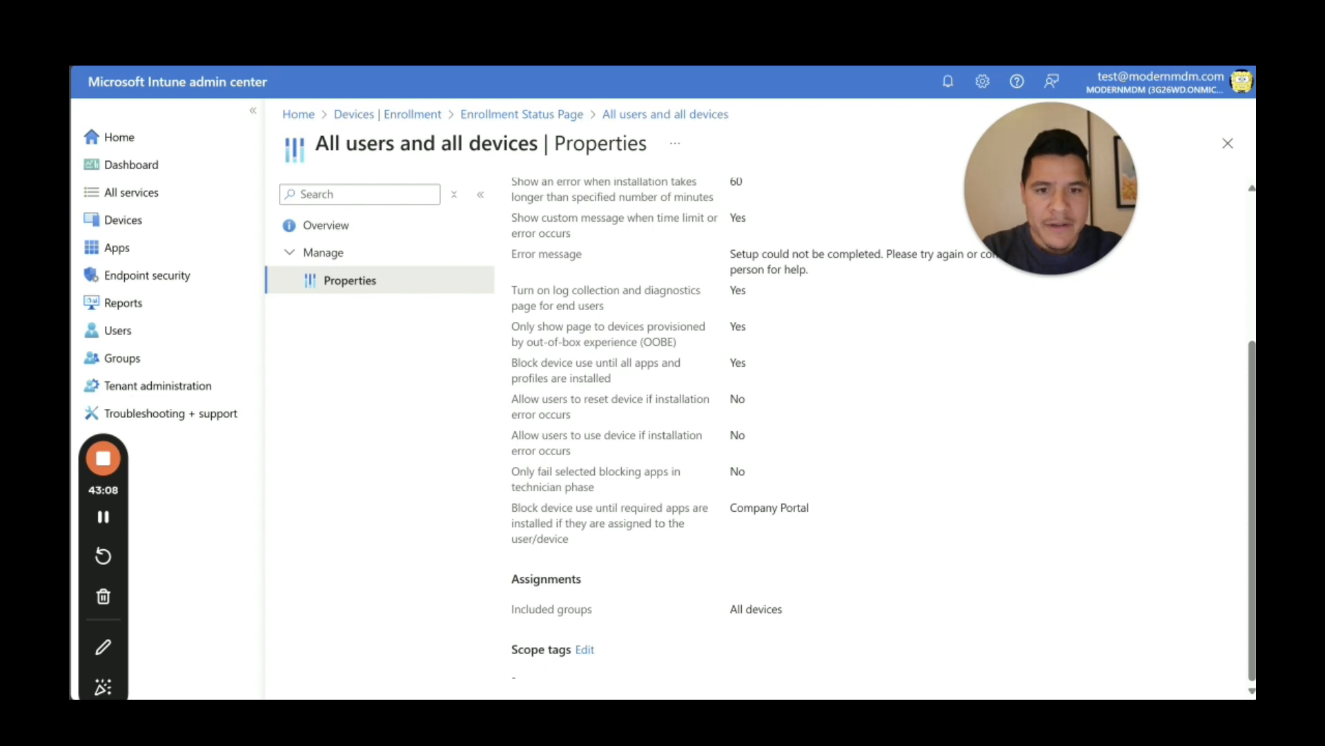
Step: Minimize Intune and scroll the VM's Account setup status: security policies 1 of 1, apps 0 of 1
{"action": "left_click", "coordinate": [1131, 68]}
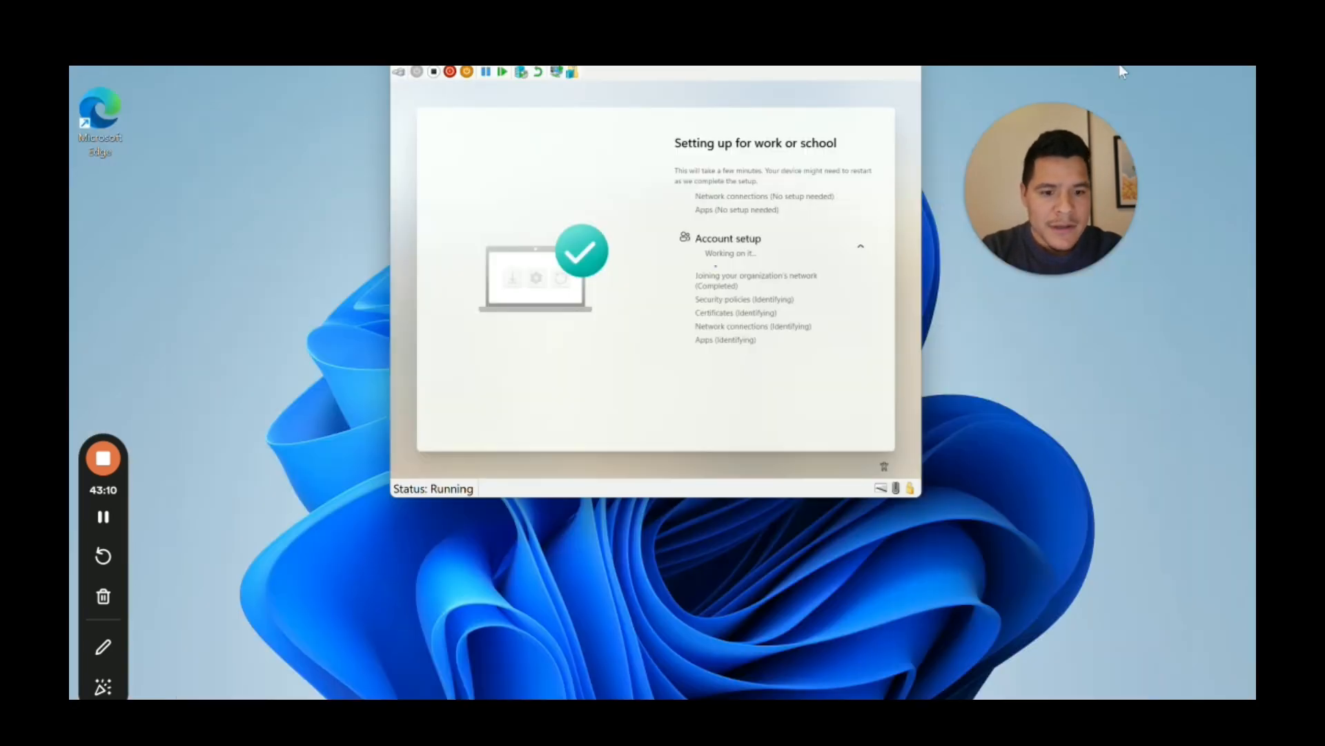
{"action": "left_click_drag", "start_coordinate": [876, 323], "coordinate": [877, 283]}
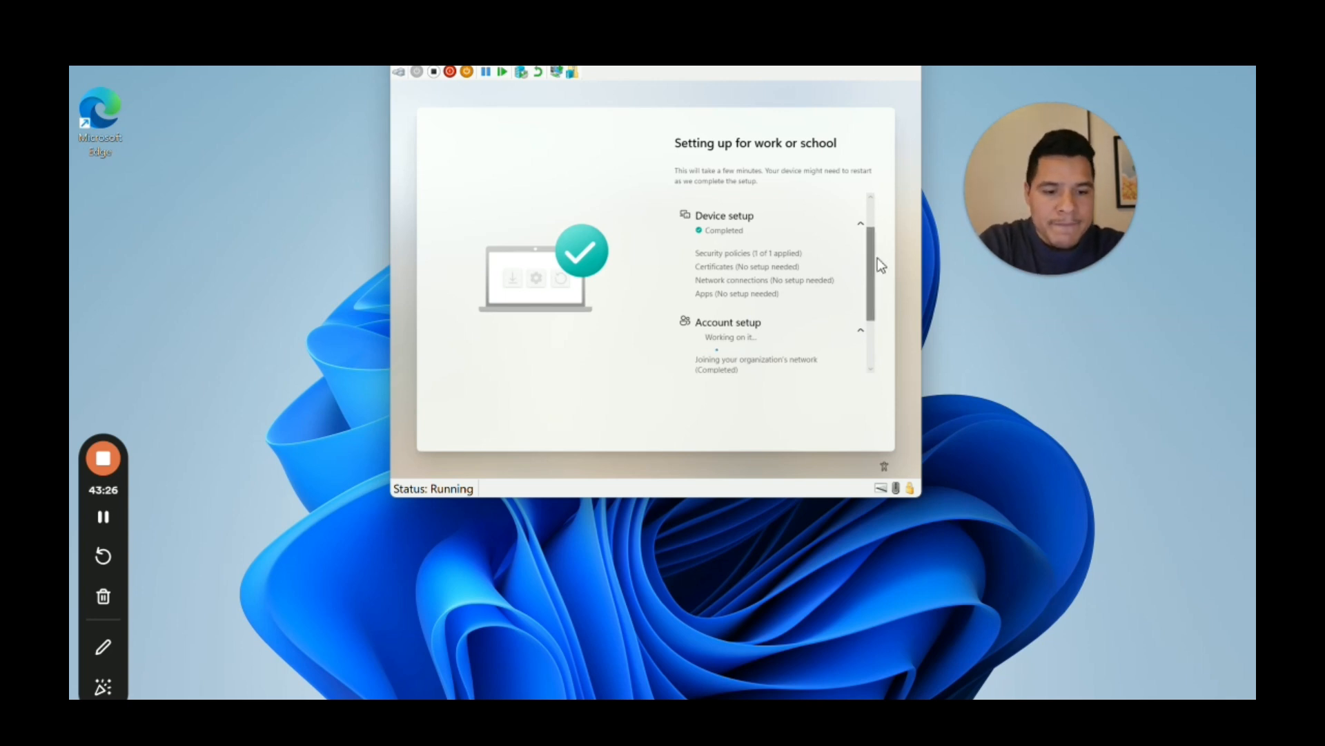
{"action": "left_click_drag", "start_coordinate": [877, 259], "coordinate": [862, 339]}
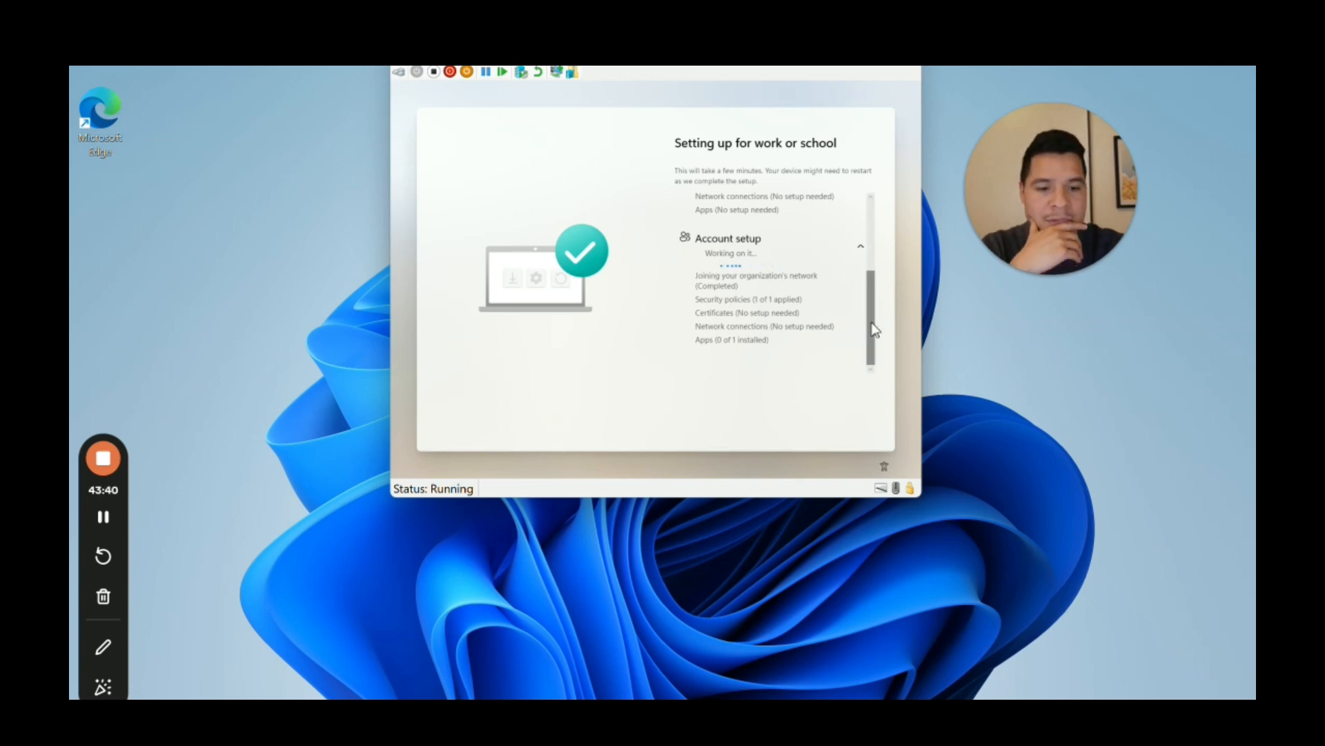
{"action": "left_click_drag", "start_coordinate": [871, 330], "coordinate": [890, 283]}
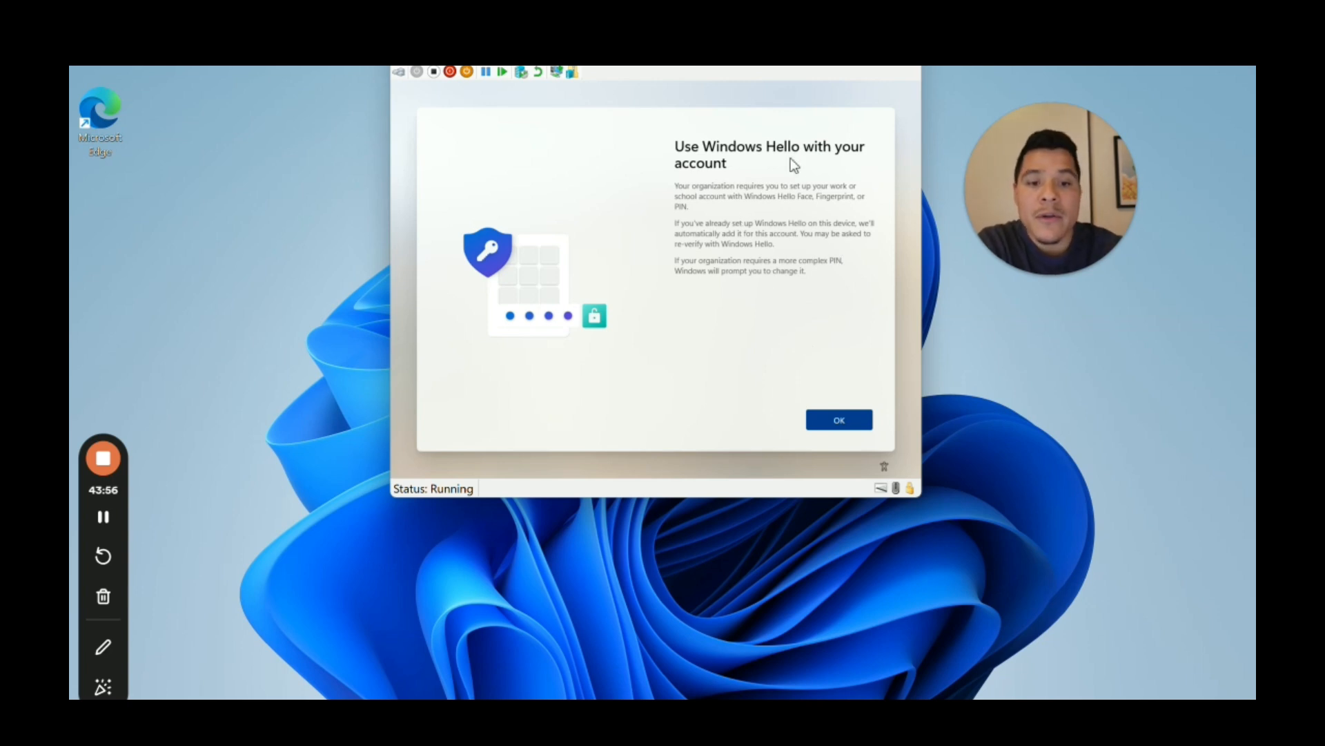
Step: Accept the Windows Hello requirement, then enter and confirm a new PIN
{"action": "left_click", "coordinate": [856, 431]}
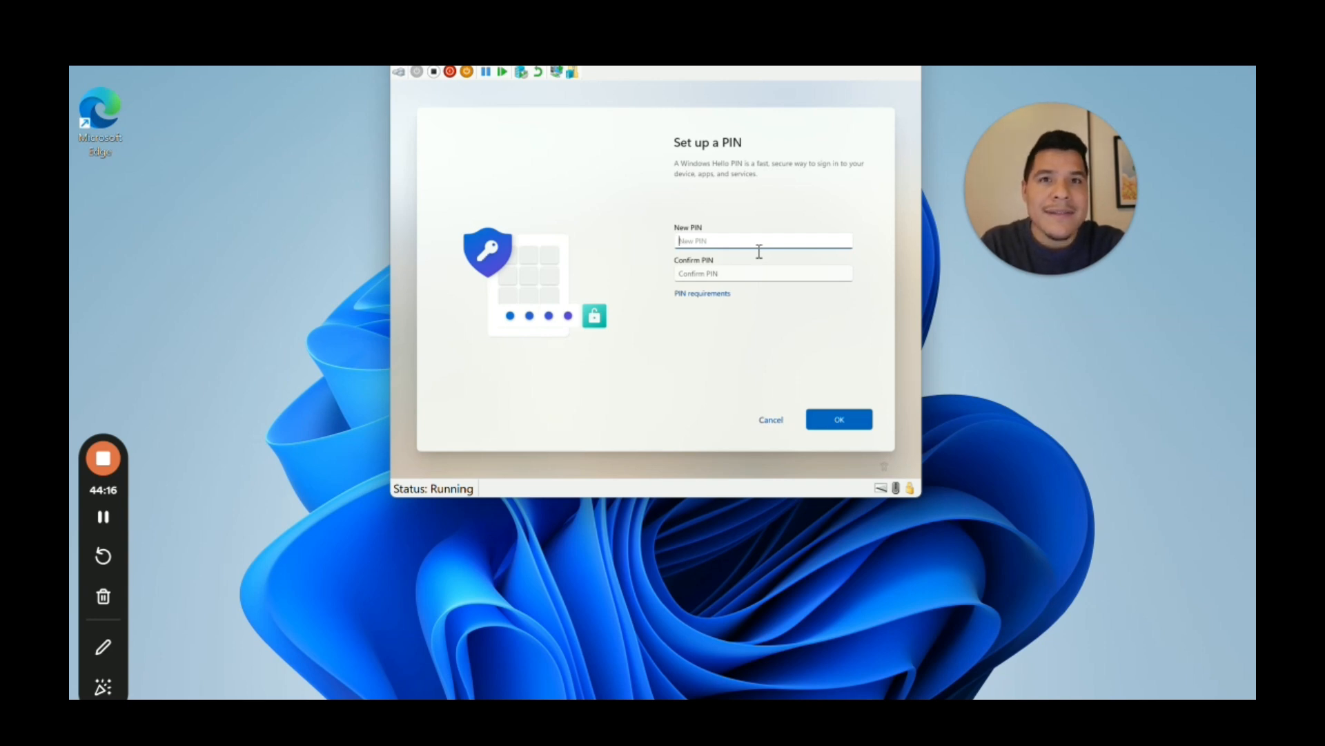
{"action": "type", "text": "12"}
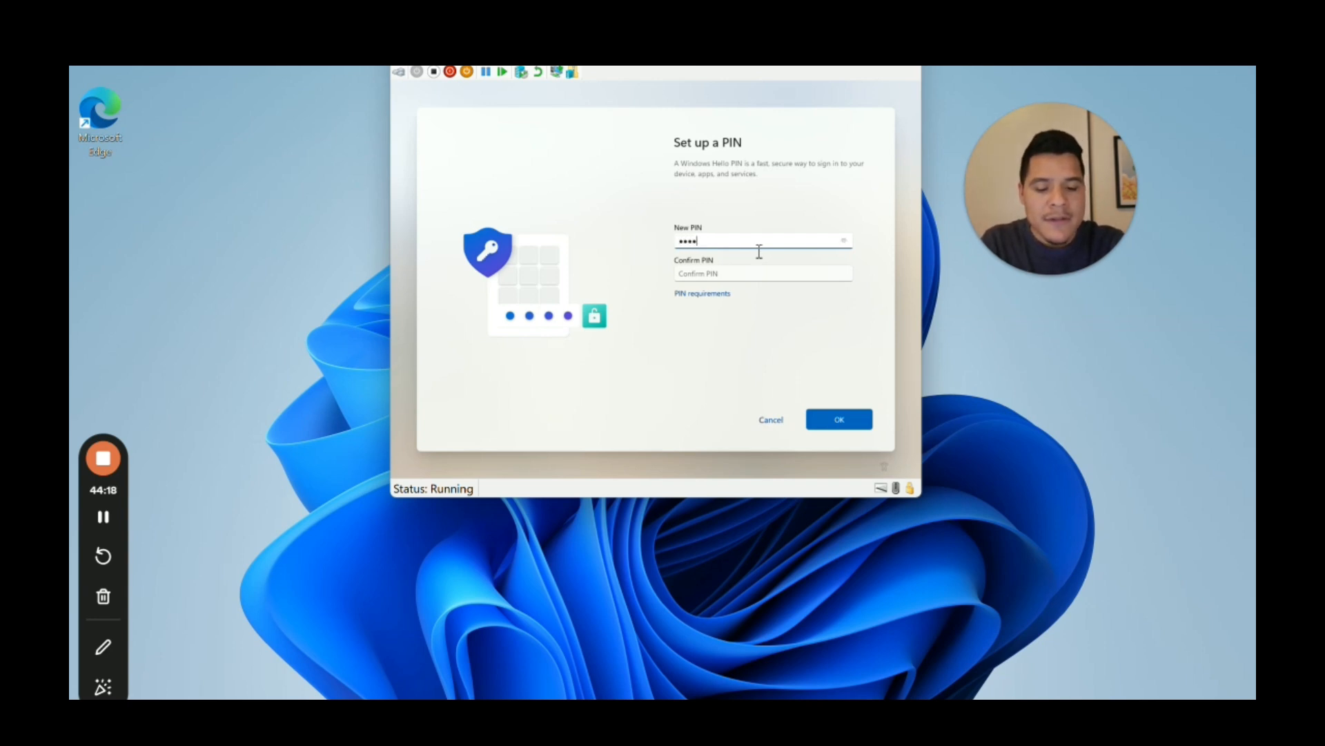
{"action": "type", "text": "3456"}
{"action": "key", "text": "Tab"}
{"action": "type", "text": "1"}
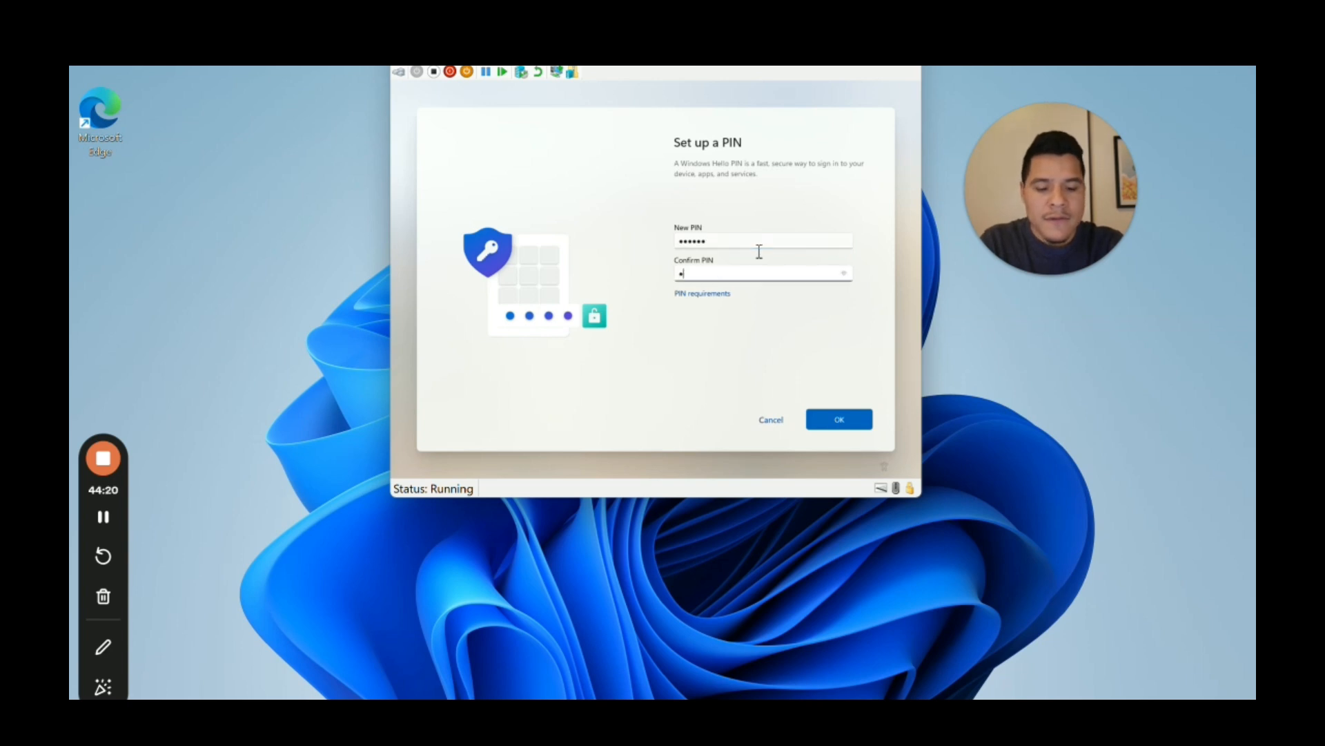
{"action": "type", "text": "2345"}
{"action": "key", "text": "Return"}
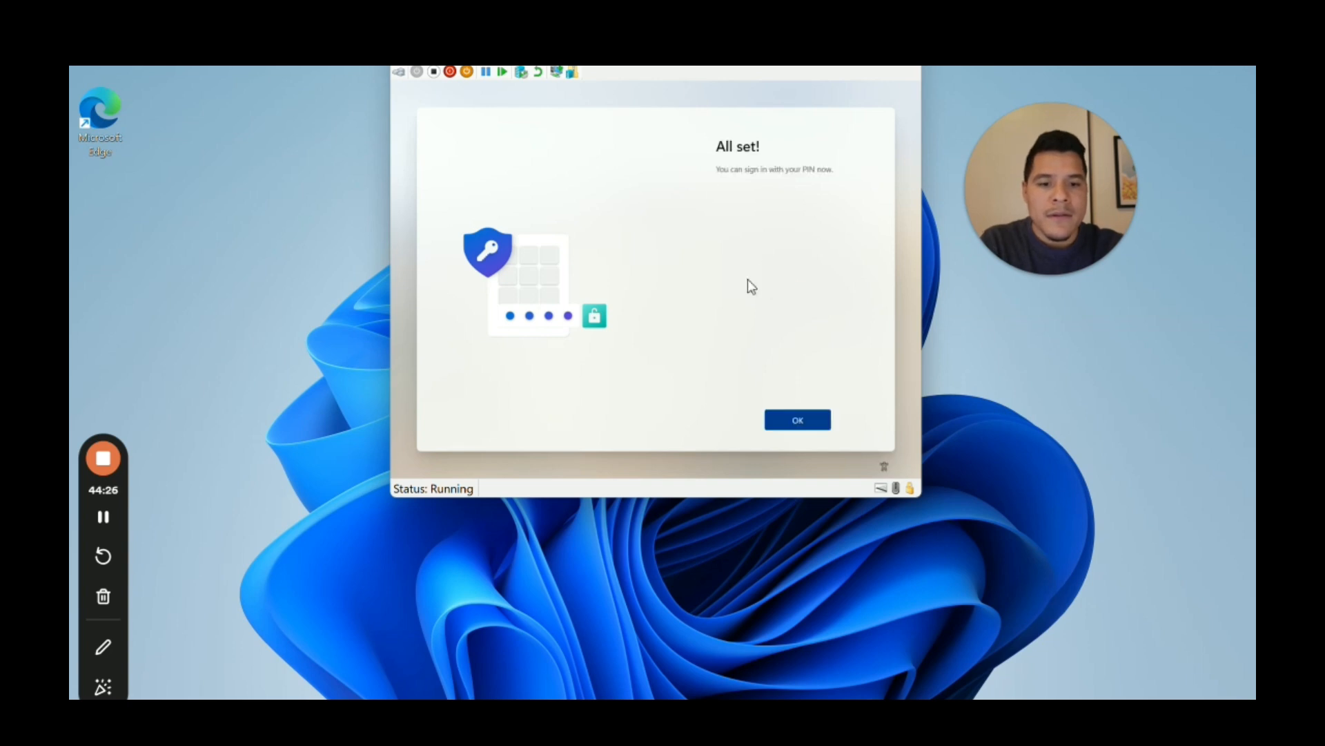
Step: Finish PIN setup to reach the VM desktop and launch Company Portal from search
{"action": "left_click", "coordinate": [819, 425]}
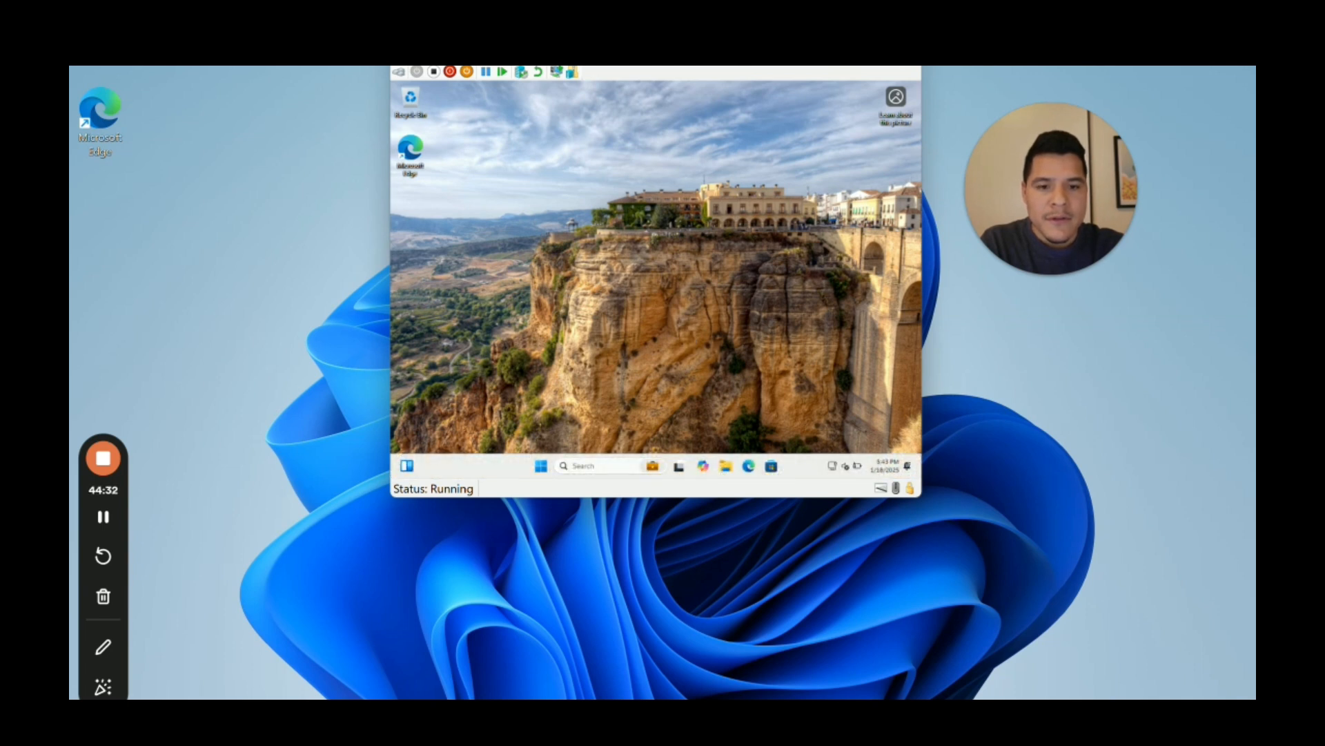
{"action": "left_click_drag", "start_coordinate": [760, 40], "coordinate": [760, 55]}
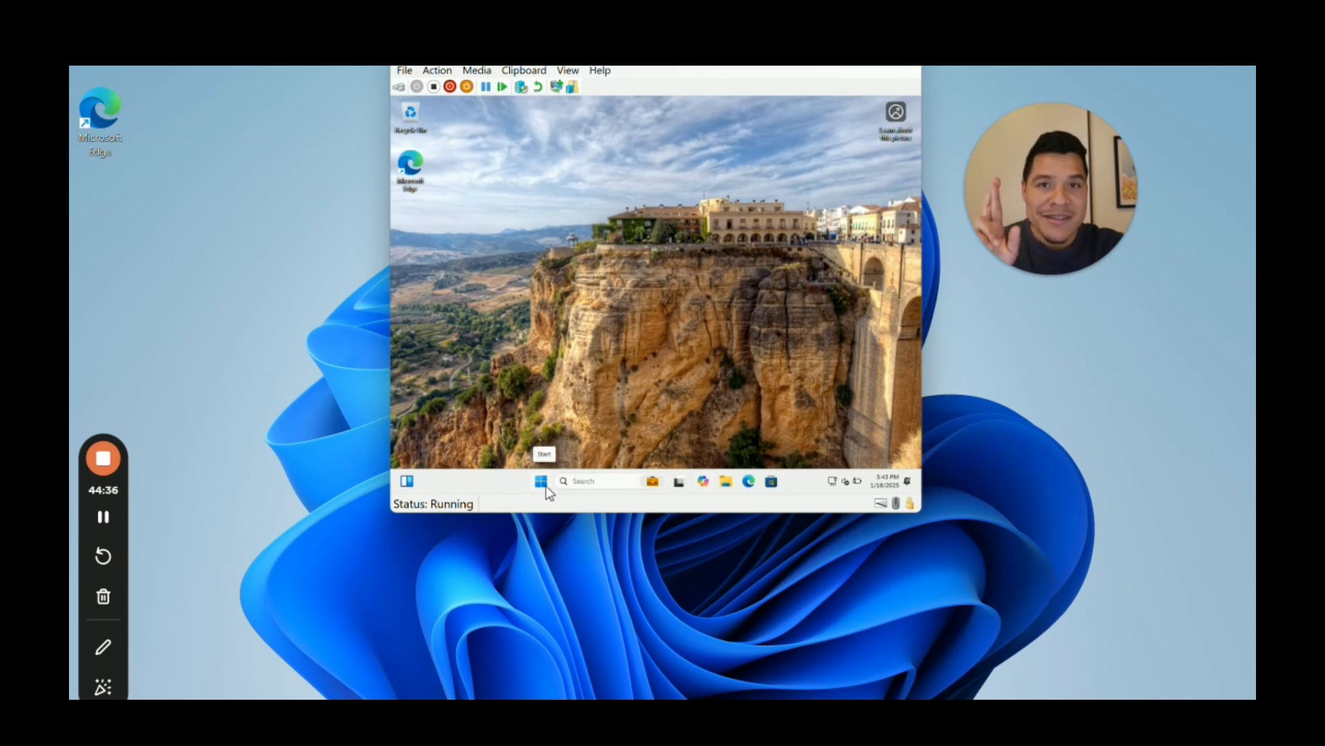
{"action": "left_click", "coordinate": [595, 483]}
{"action": "type", "text": "Compan"}
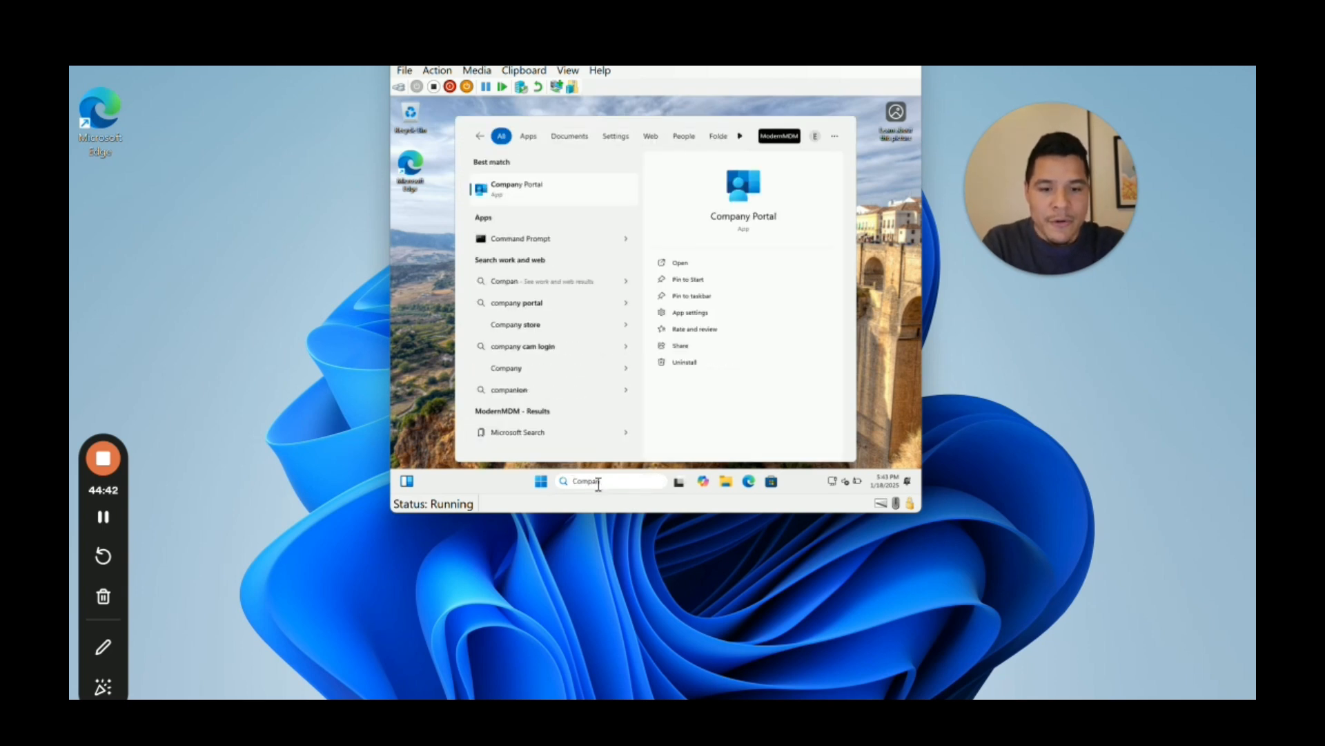
{"action": "key", "text": "Return"}
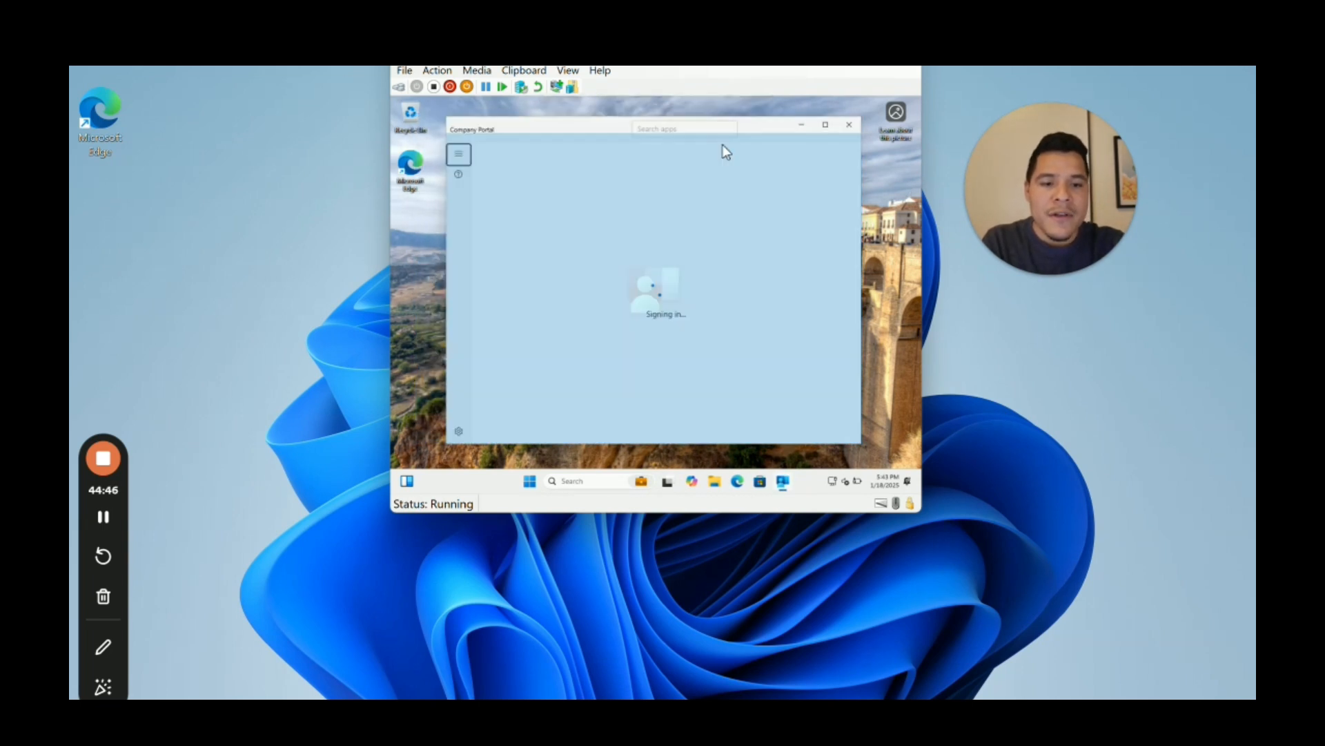
Step: Set Company Portal's App mode to Dark, then minimize Company Portal and the VM window
{"action": "left_click", "coordinate": [459, 432]}
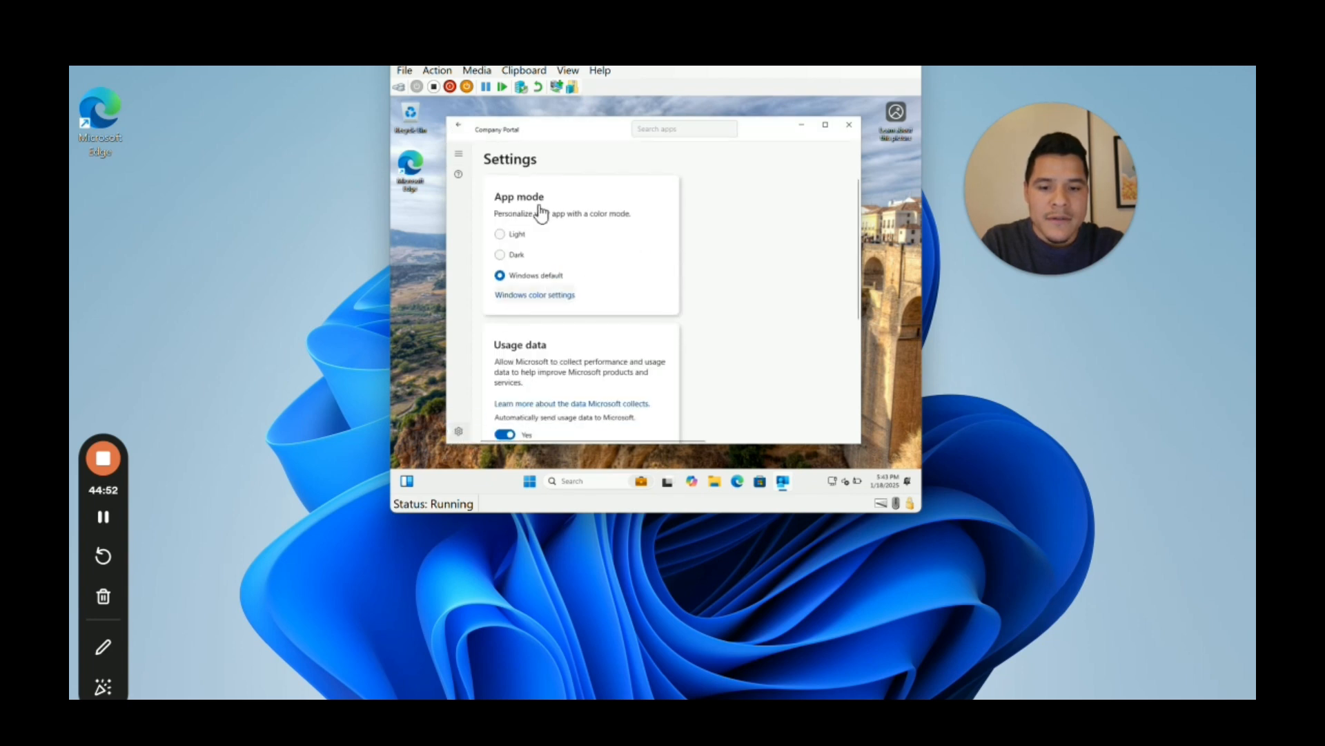
{"action": "left_click", "coordinate": [457, 433]}
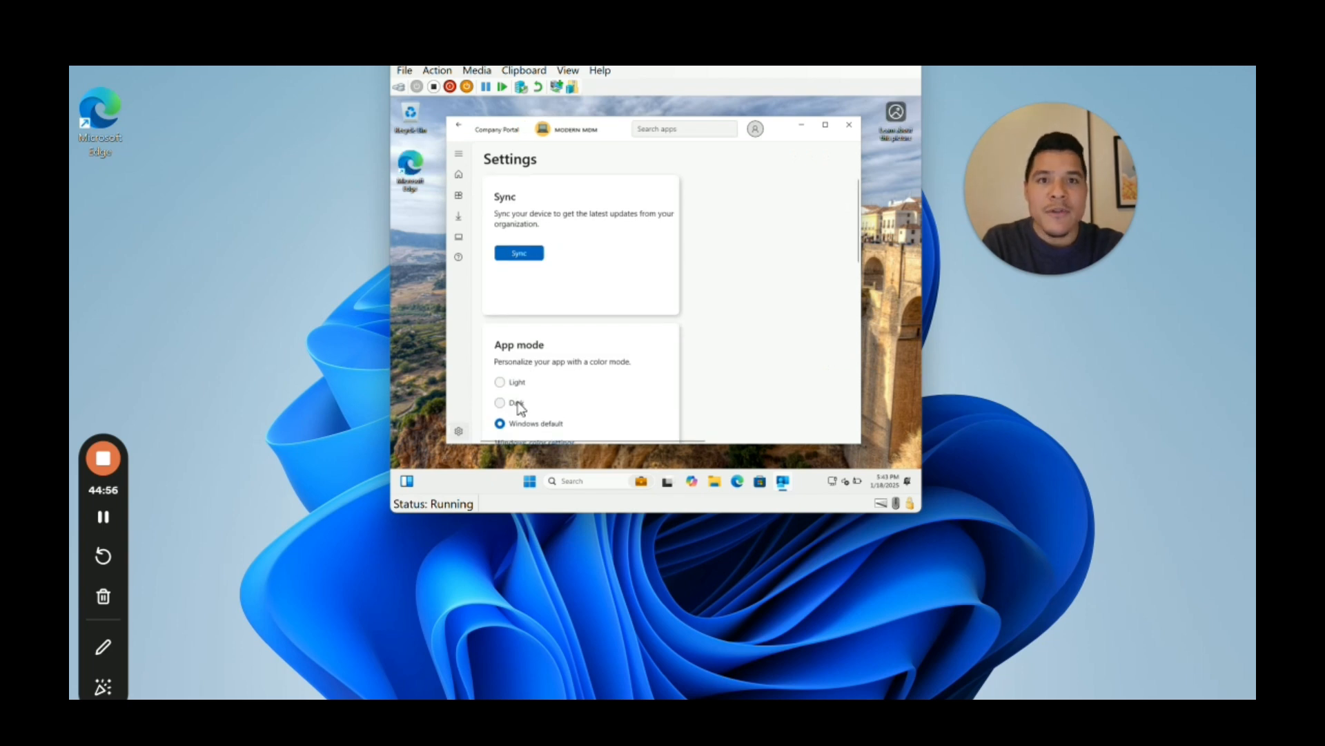
{"action": "left_click", "coordinate": [517, 404]}
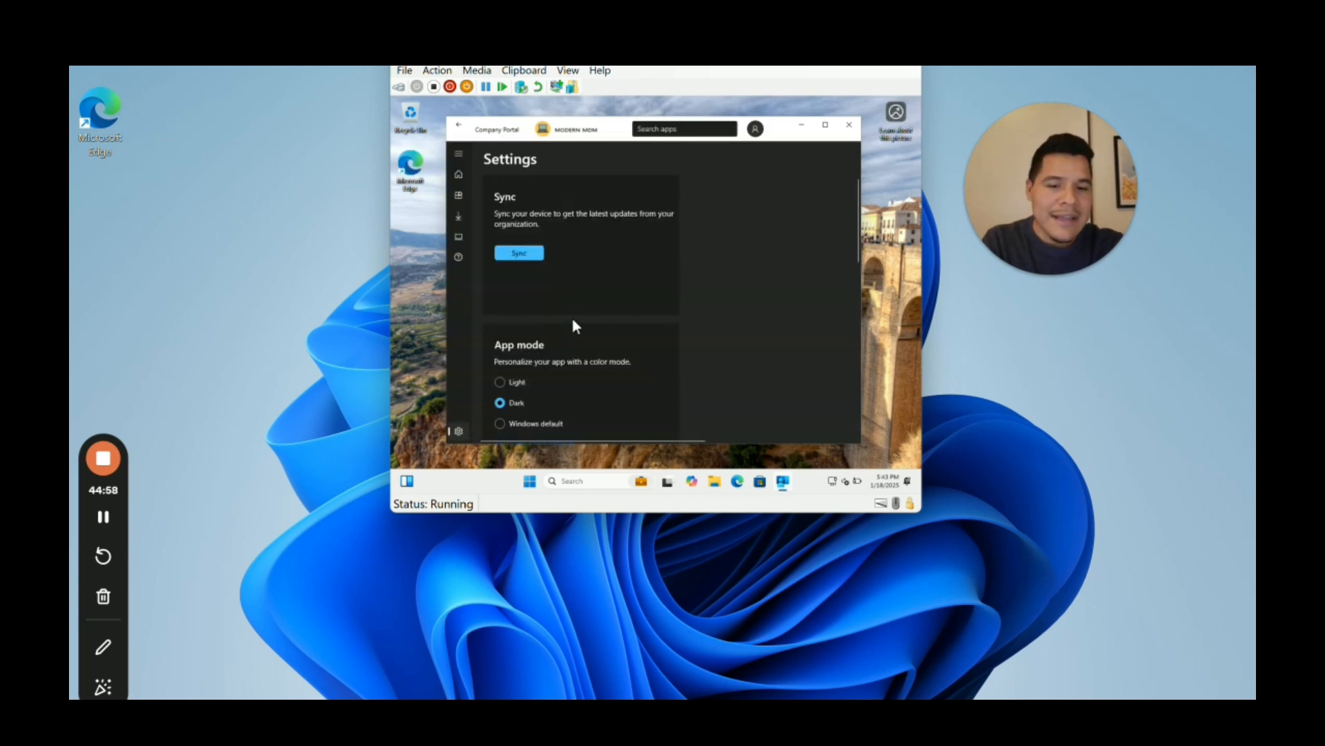
{"action": "left_click_drag", "start_coordinate": [609, 132], "coordinate": [613, 124]}
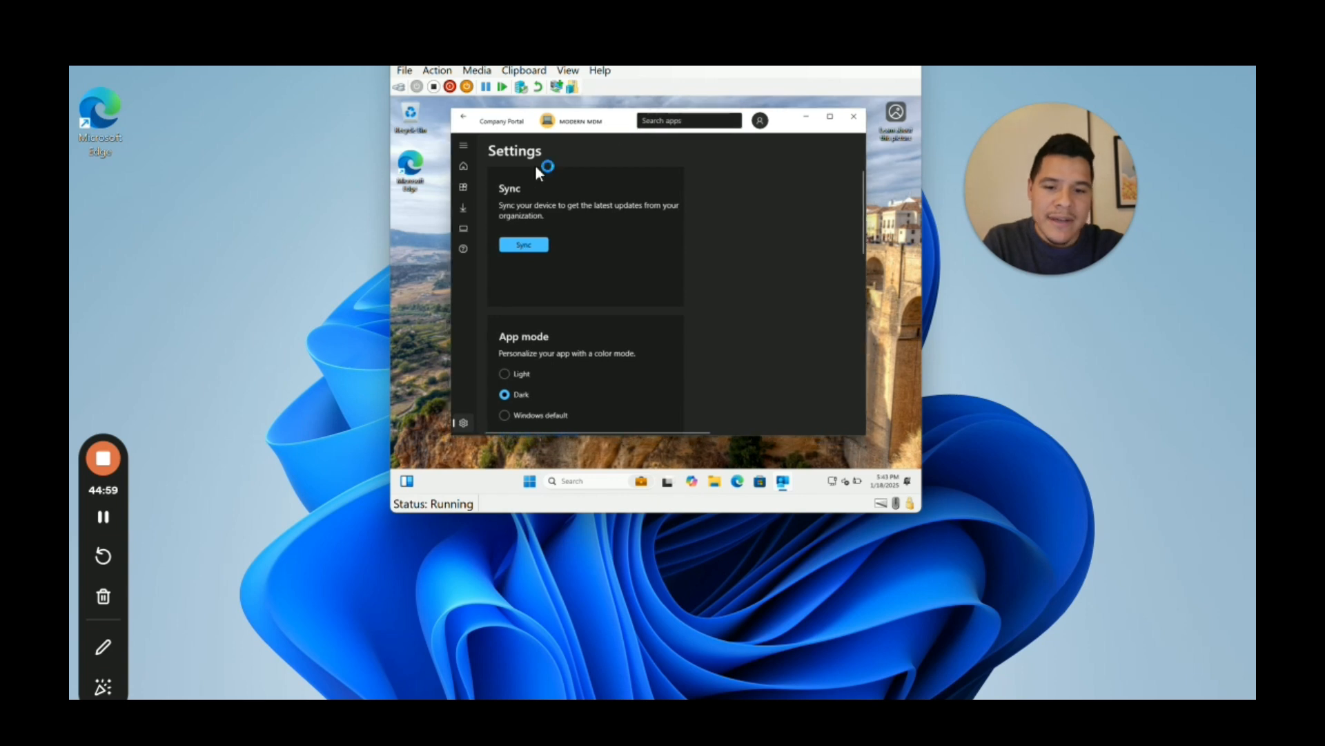
{"action": "left_click", "coordinate": [464, 167]}
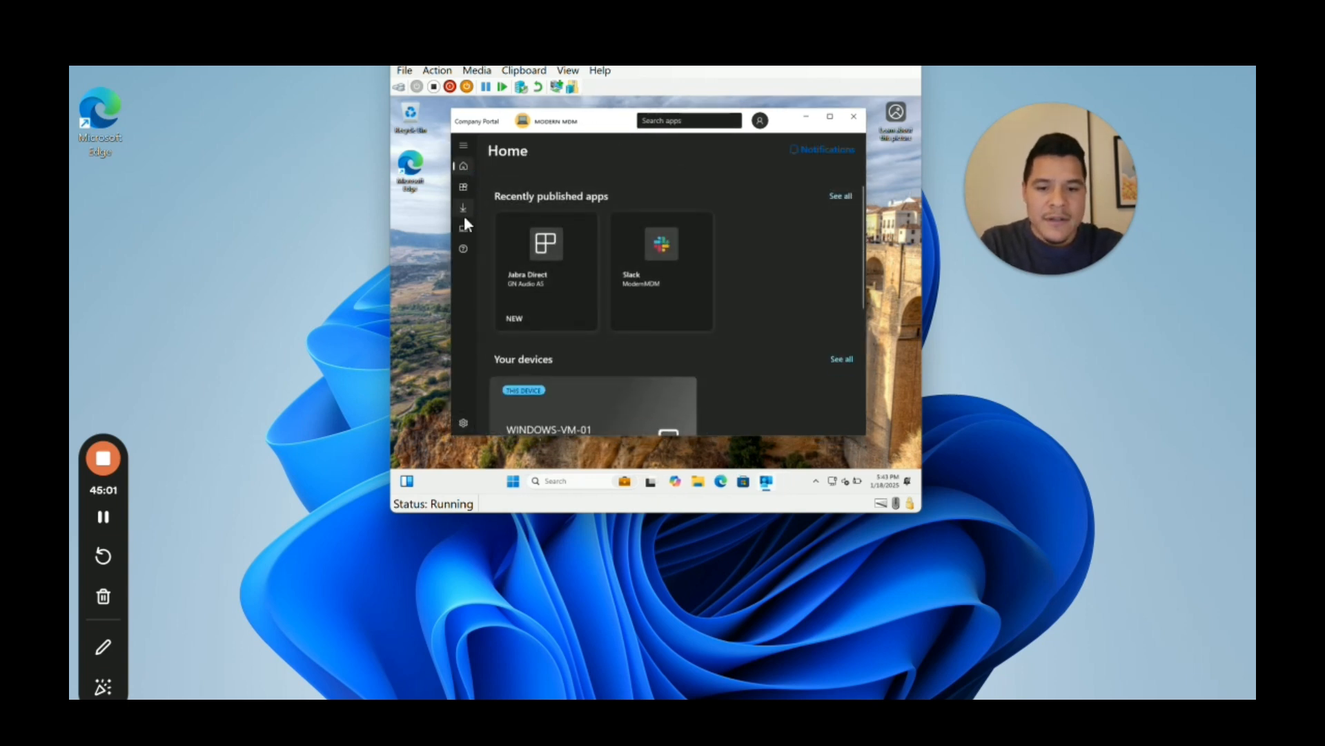
{"action": "left_click", "coordinate": [463, 423]}
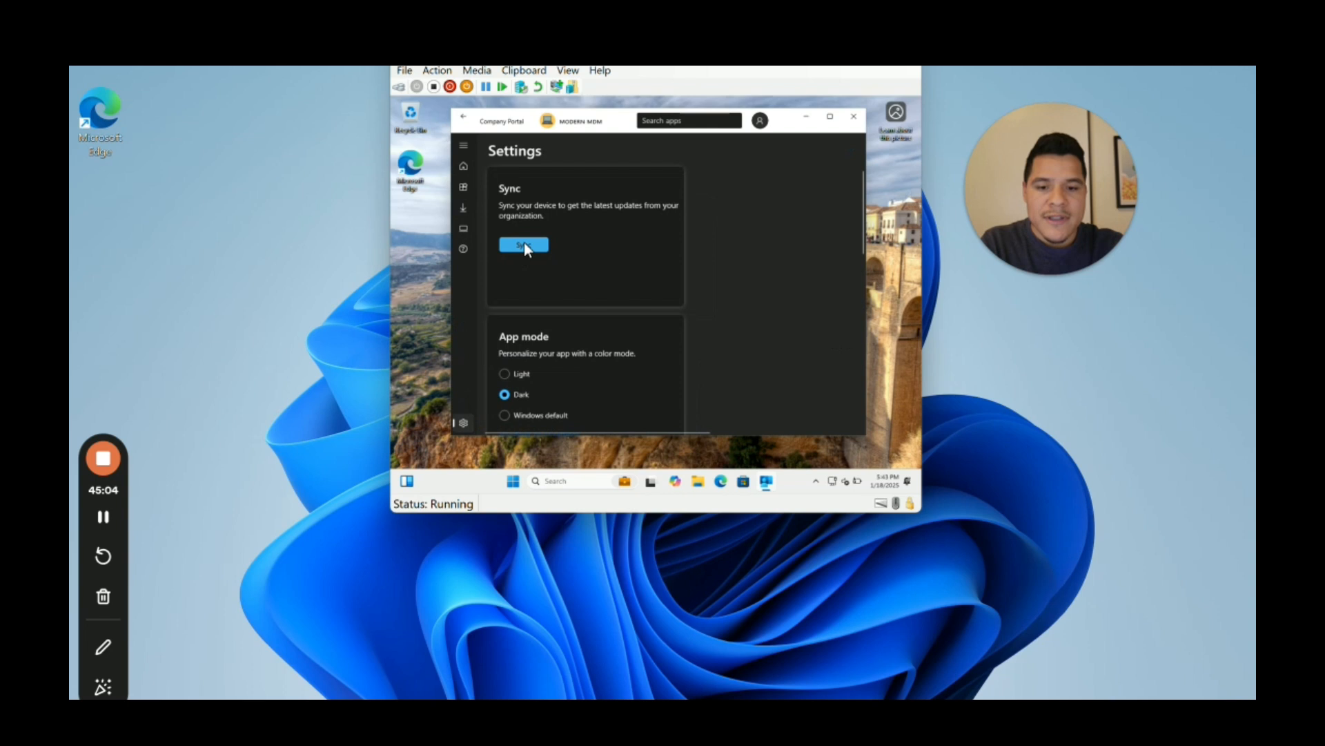
{"action": "left_click", "coordinate": [804, 119]}
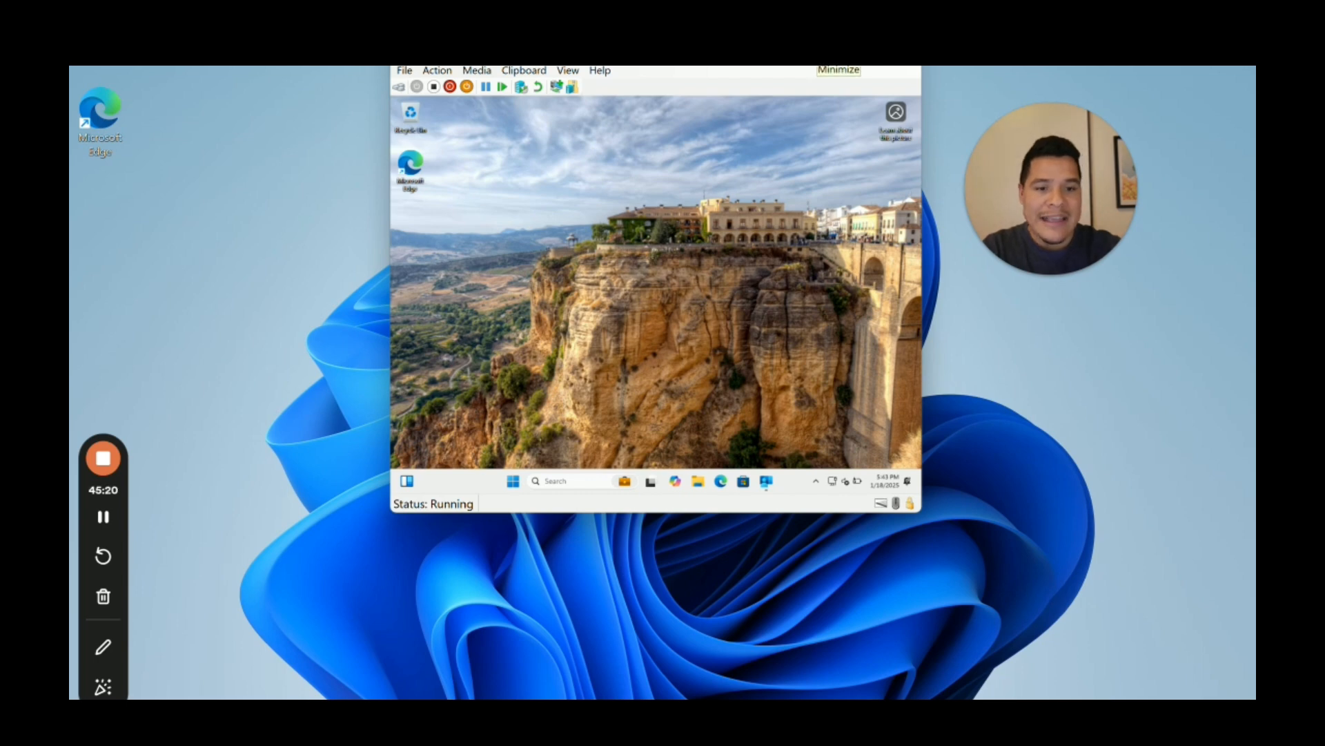
{"action": "left_click", "coordinate": [838, 66]}
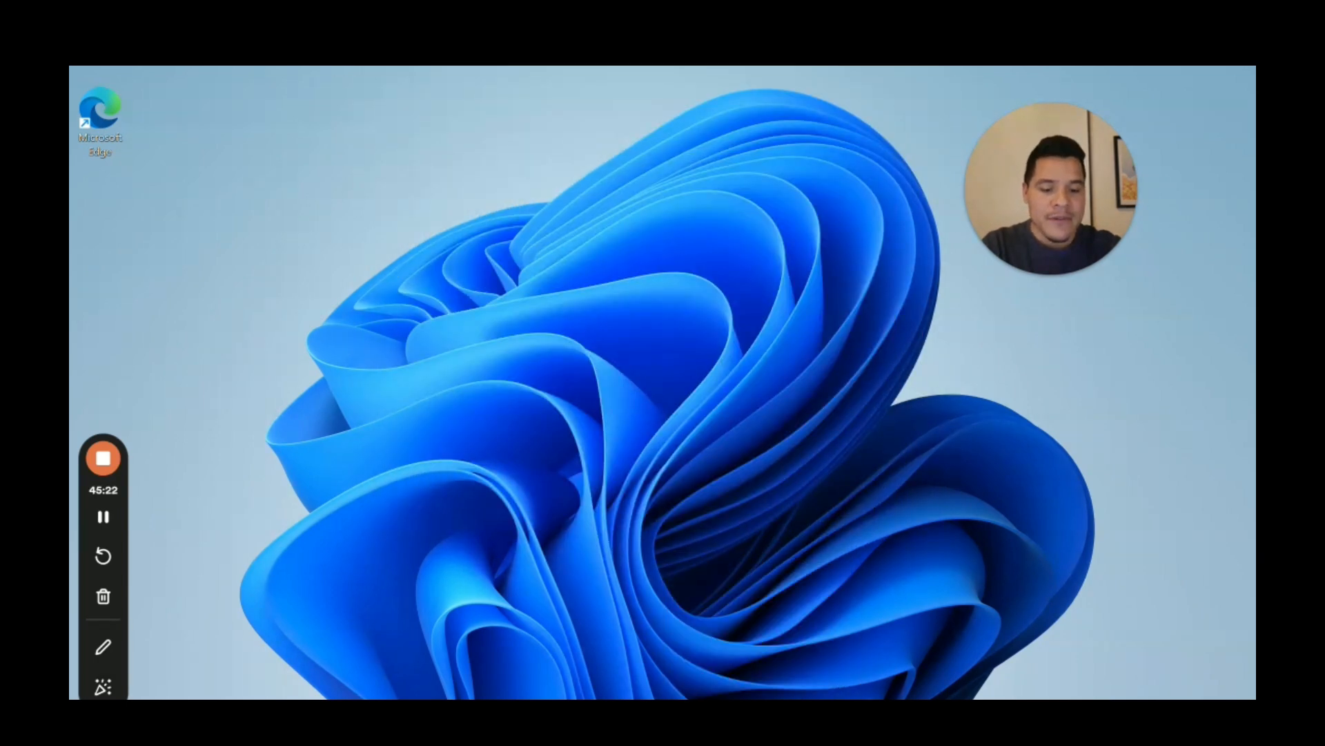
Step: Return to Intune and list the enrolled Windows devices, widening the Device name column
{"action": "key", "text": "alt+Tab"}
{"action": "left_click", "coordinate": [148, 138]}
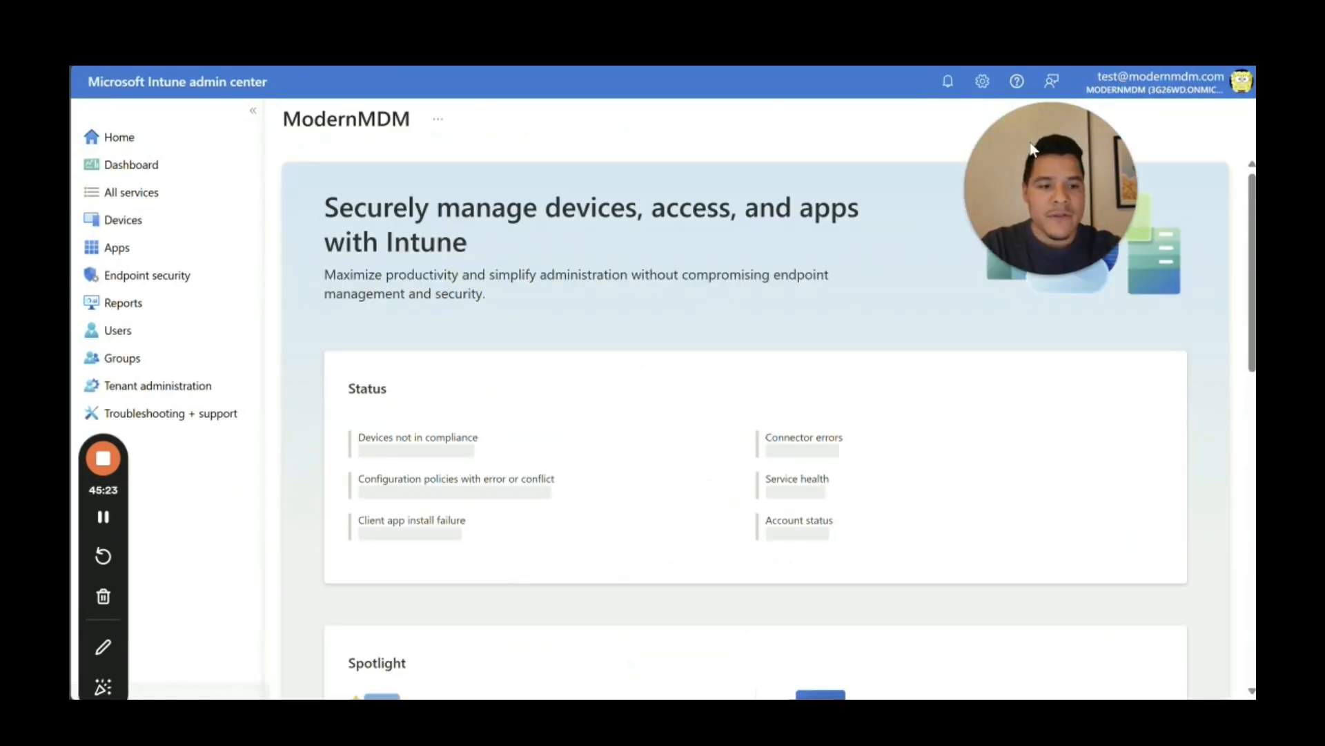
{"action": "left_click_drag", "start_coordinate": [1031, 144], "coordinate": [1169, 97]}
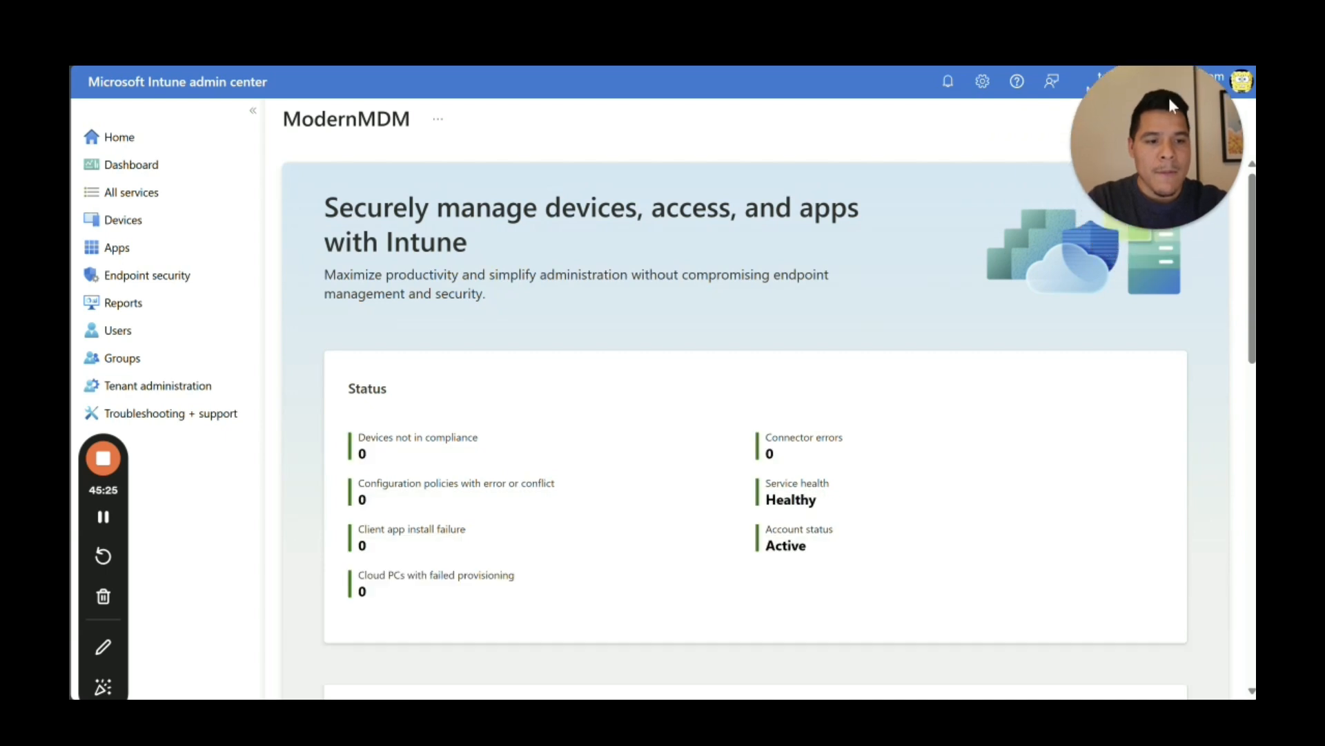
{"action": "left_click", "coordinate": [134, 229]}
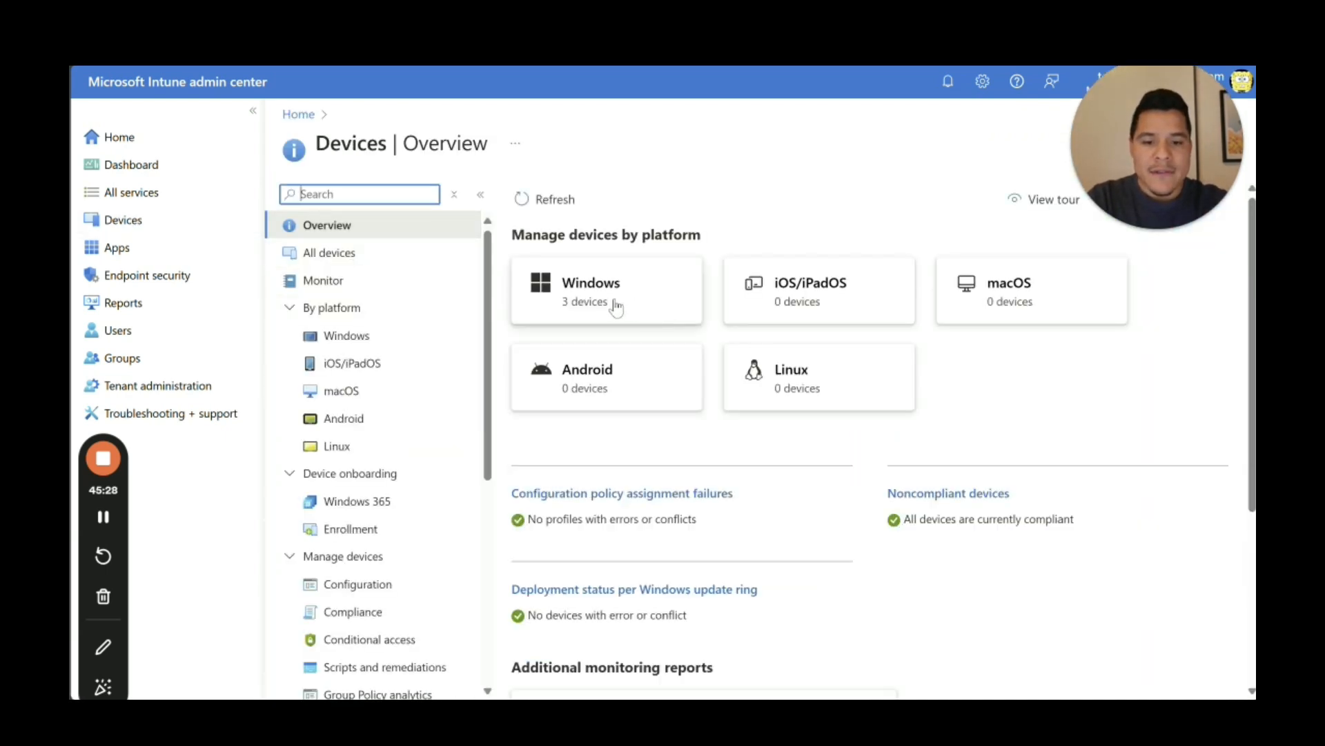
{"action": "left_click", "coordinate": [615, 305]}
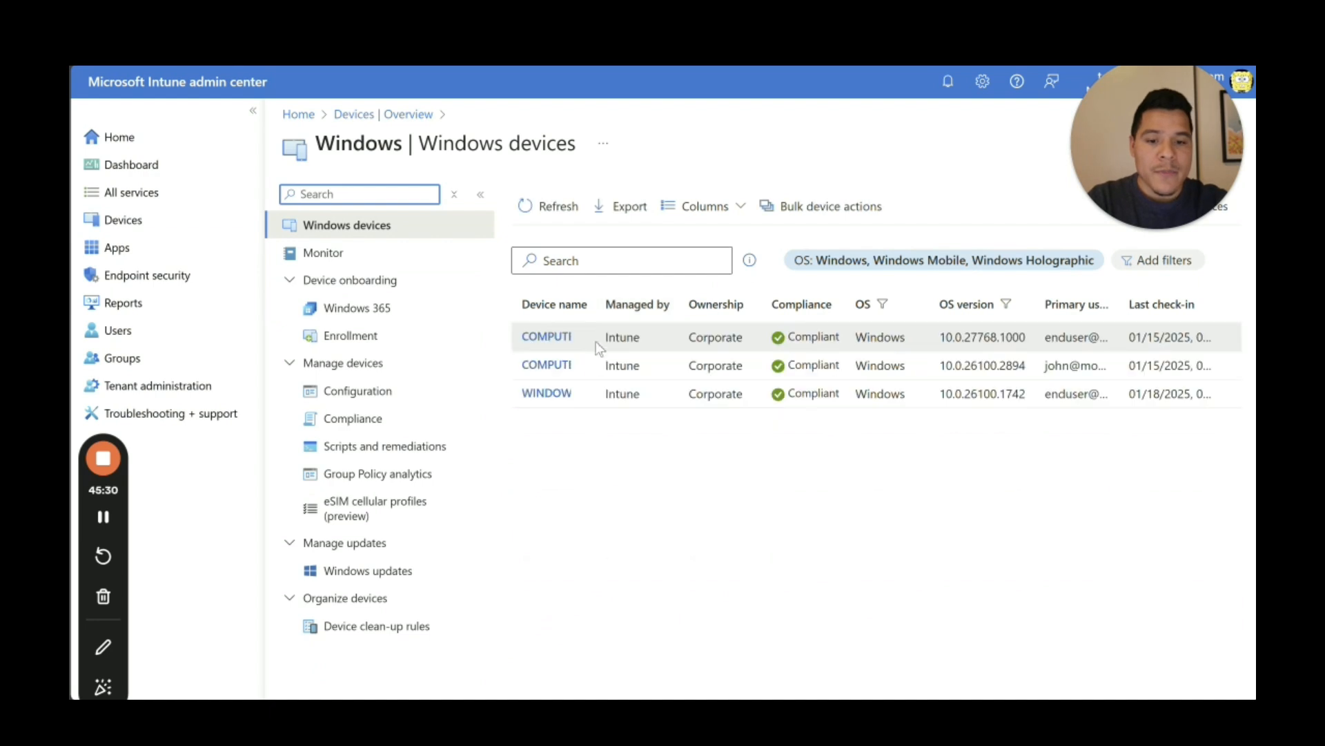
{"action": "left_click_drag", "start_coordinate": [598, 308], "coordinate": [659, 315]}
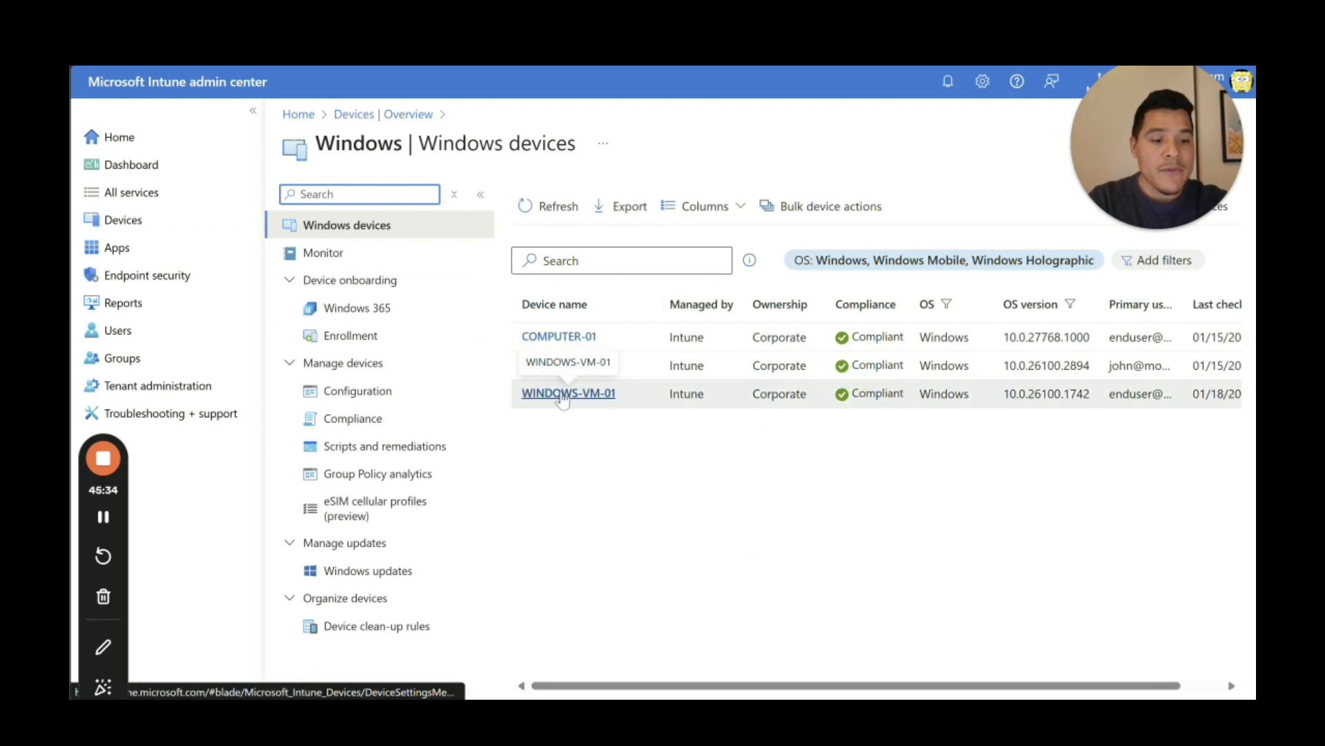
Step: Open WINDOWS-VM-01's device overview, showing it corporate-owned and Compliant
{"action": "left_click", "coordinate": [562, 394]}
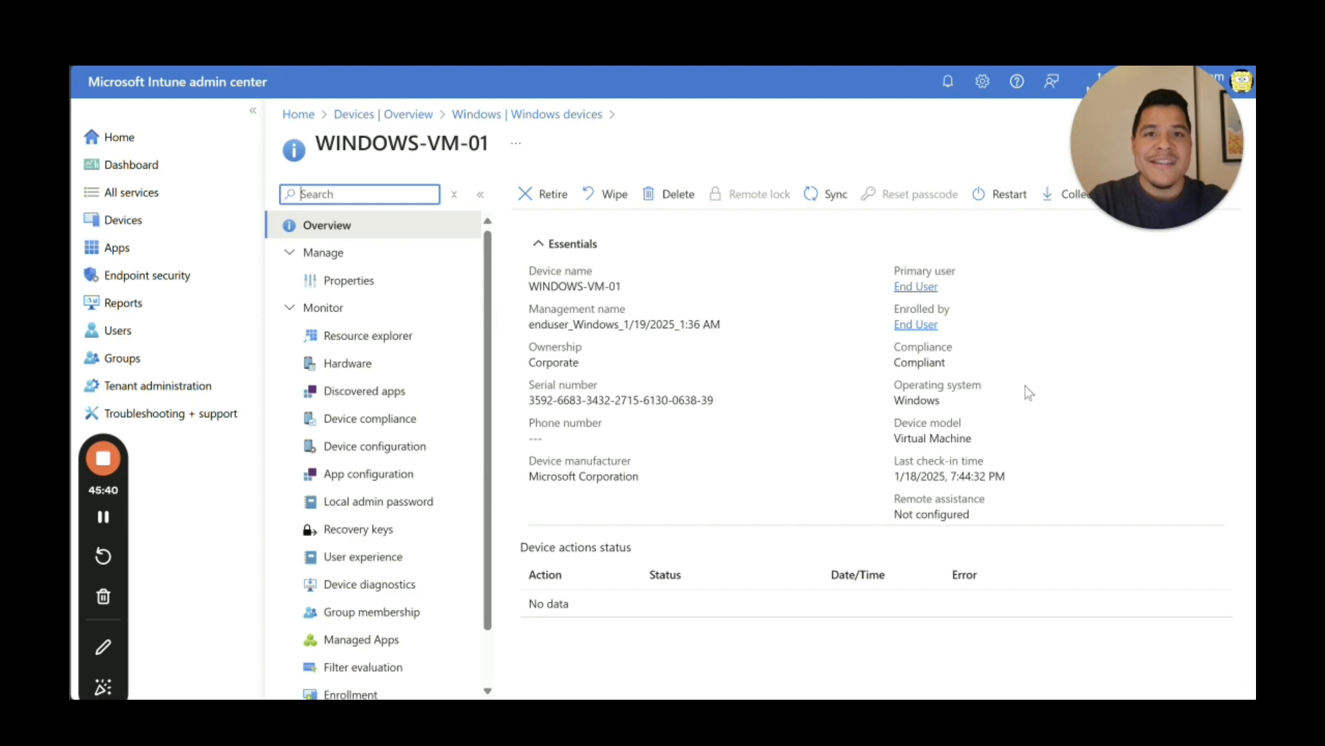
{"action": "left_click_drag", "start_coordinate": [685, 400], "coordinate": [714, 400]}
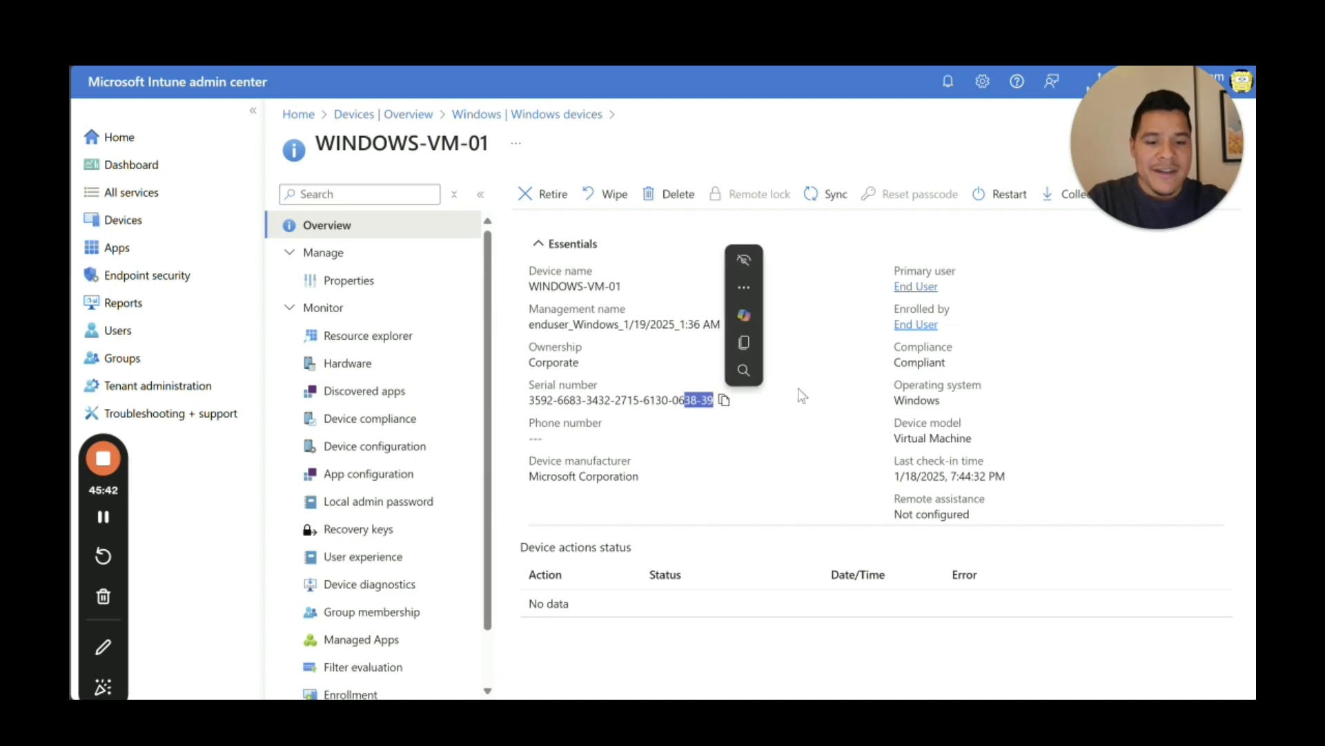
{"action": "left_click", "coordinate": [802, 395]}
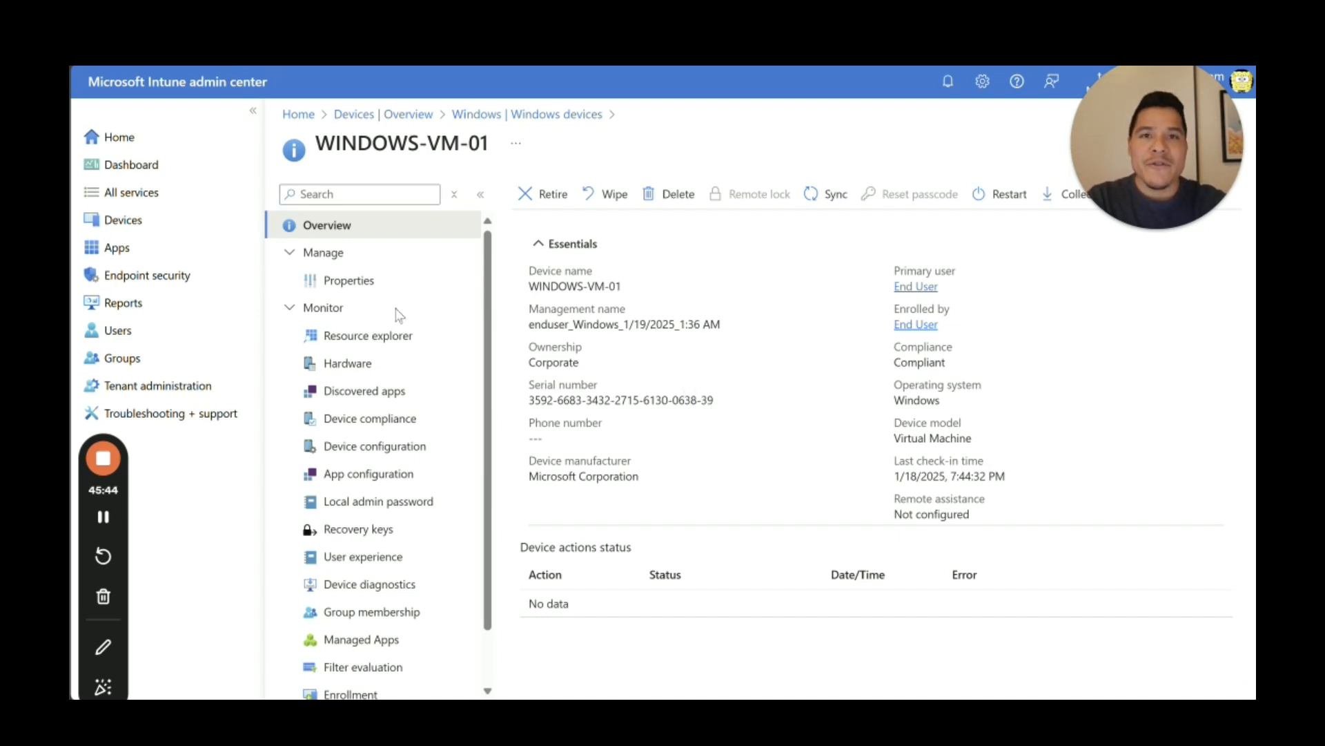